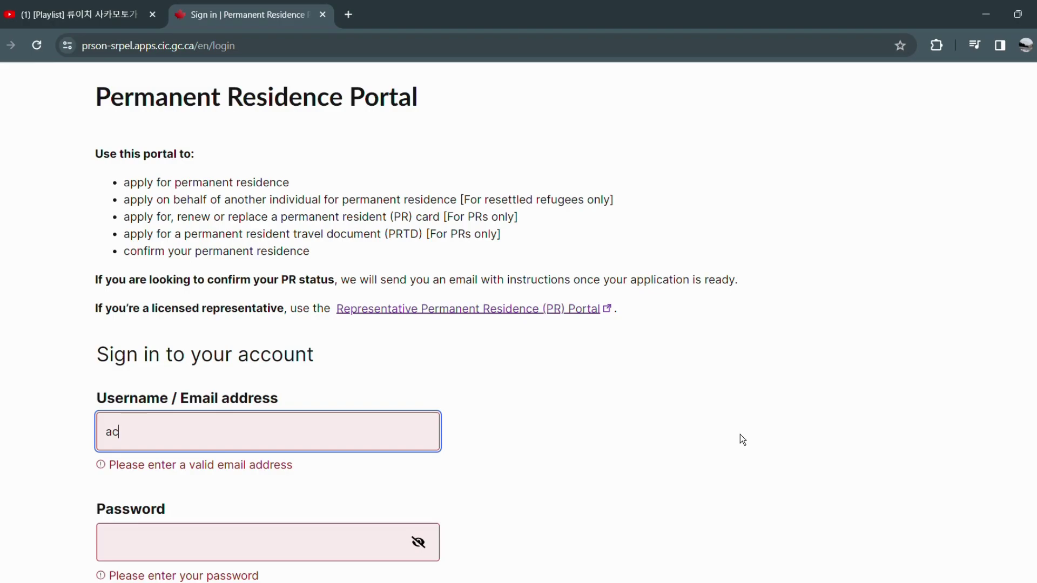
# Sign in to the portal with the account e-mail address and password.
pyautogui.press('Tab')
pyautogui.write('*************')
pyautogui.scroll(-1, 215, 486)
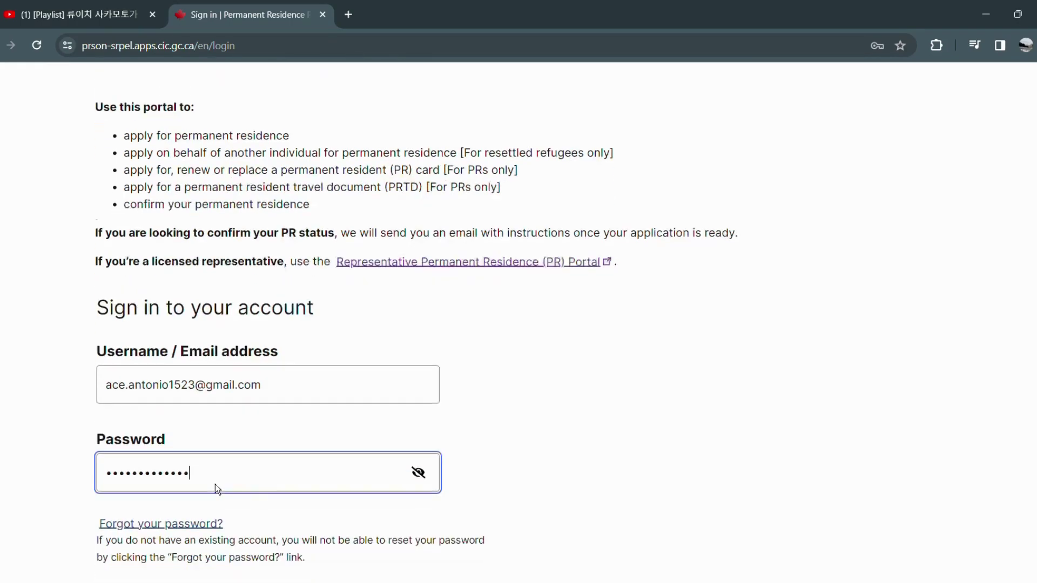
pyautogui.click(208, 575)
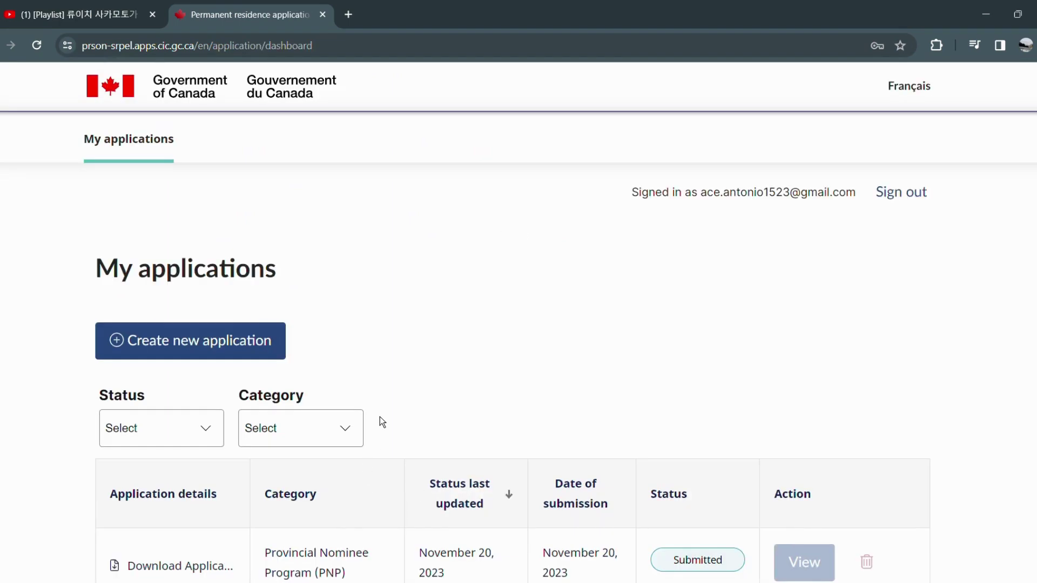
pyautogui.scroll(-1, 532, 421)
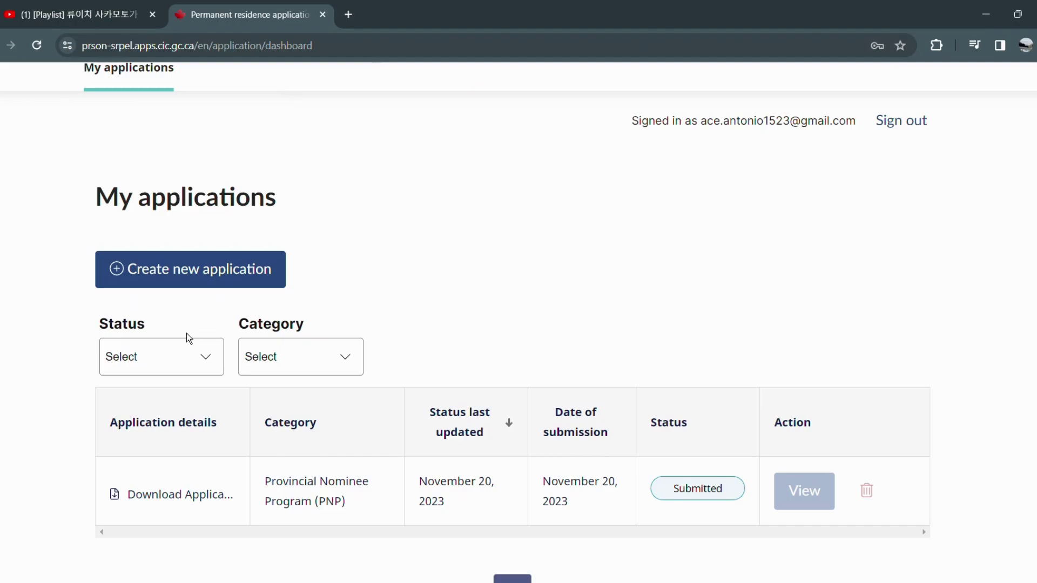
# Start a new application as Permanent Residence, Economic, Provincial Nominee Program (PNP).
pyautogui.click(178, 279)
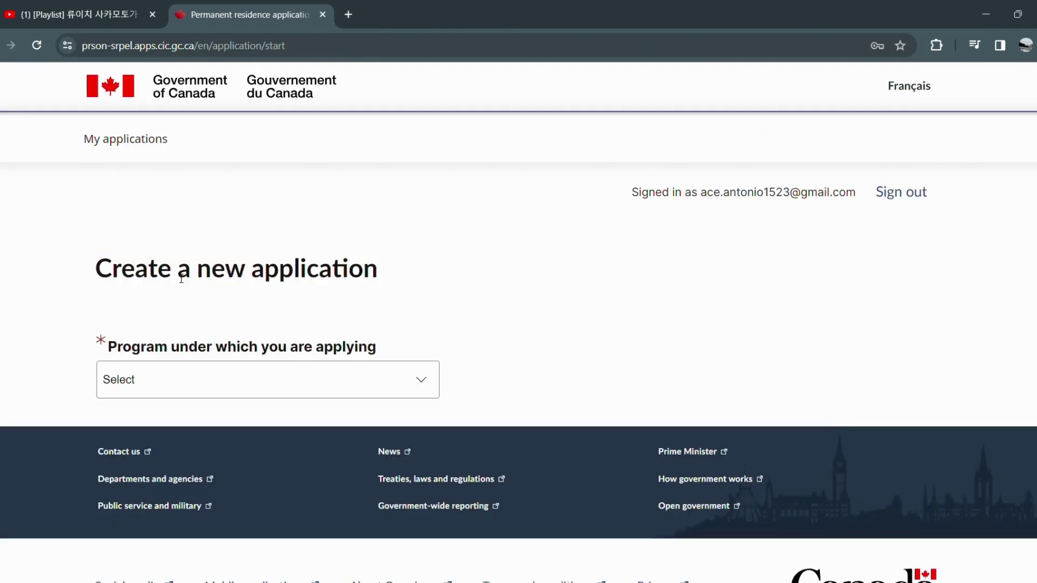
pyautogui.click(363, 399)
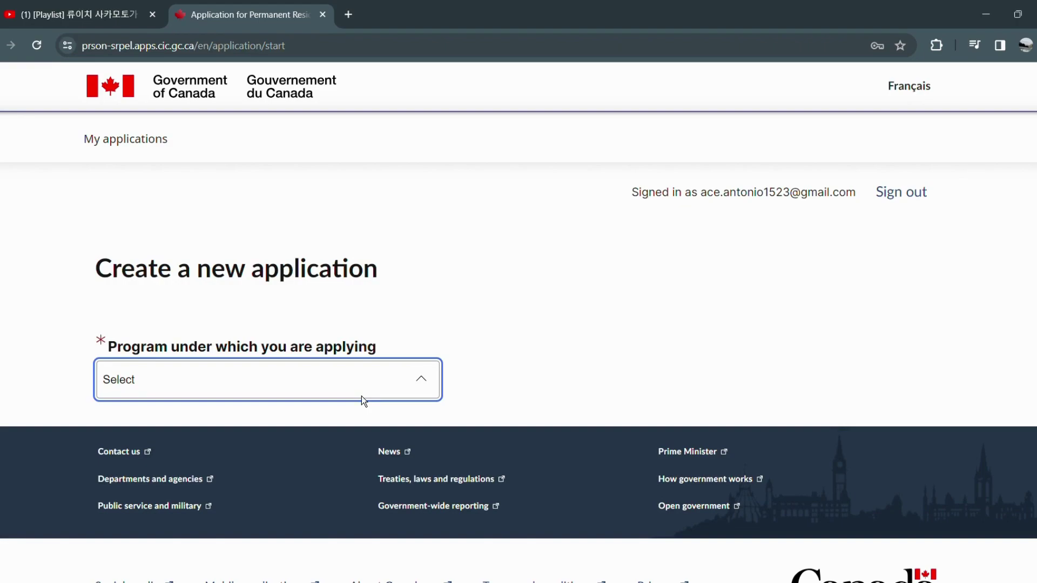
pyautogui.click(359, 424)
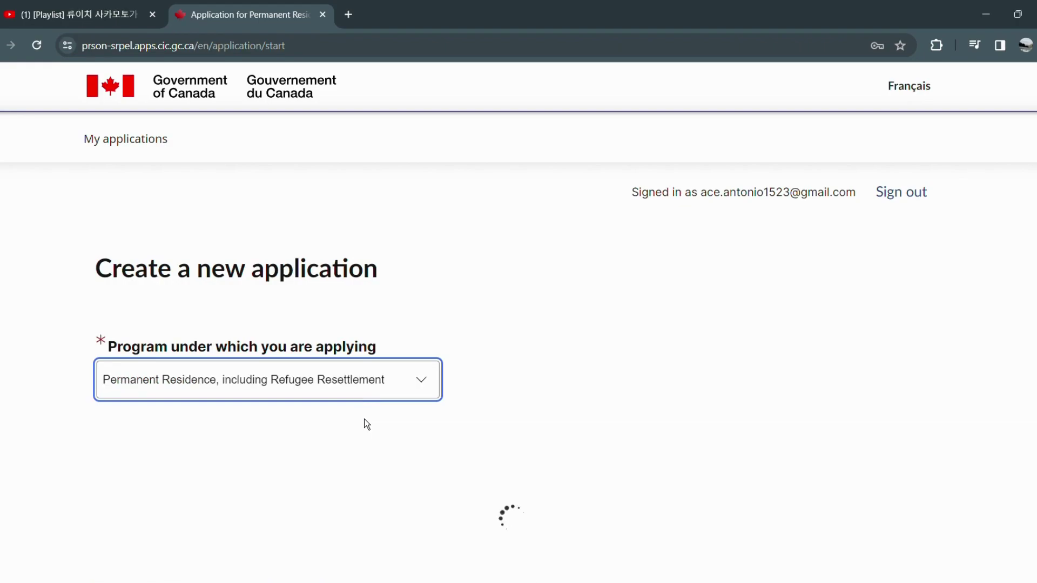
pyautogui.scroll(-1, 952, 274)
pyautogui.scroll(-2, 518, 324)
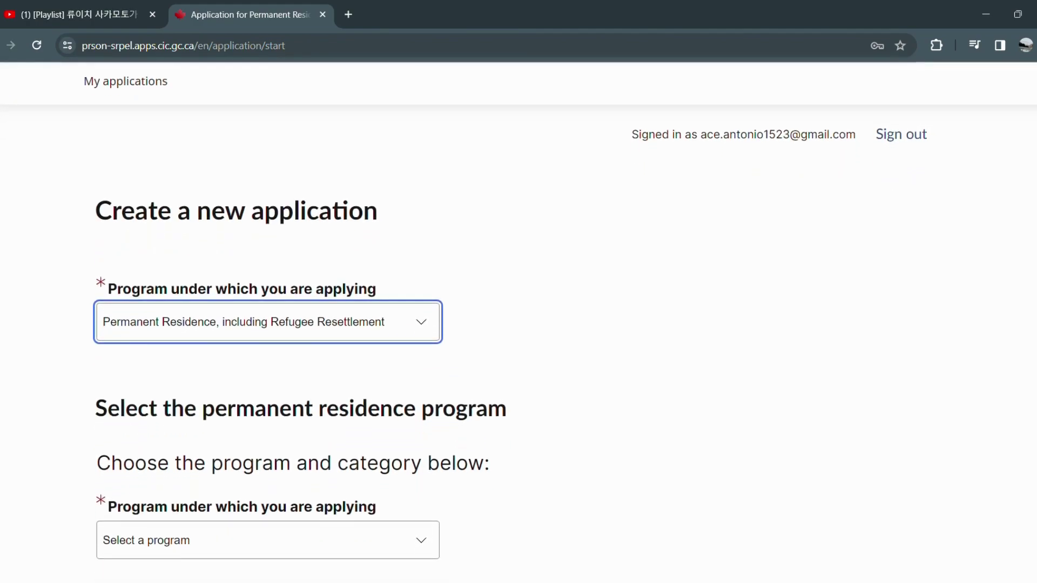
pyautogui.scroll(-2, 519, 324)
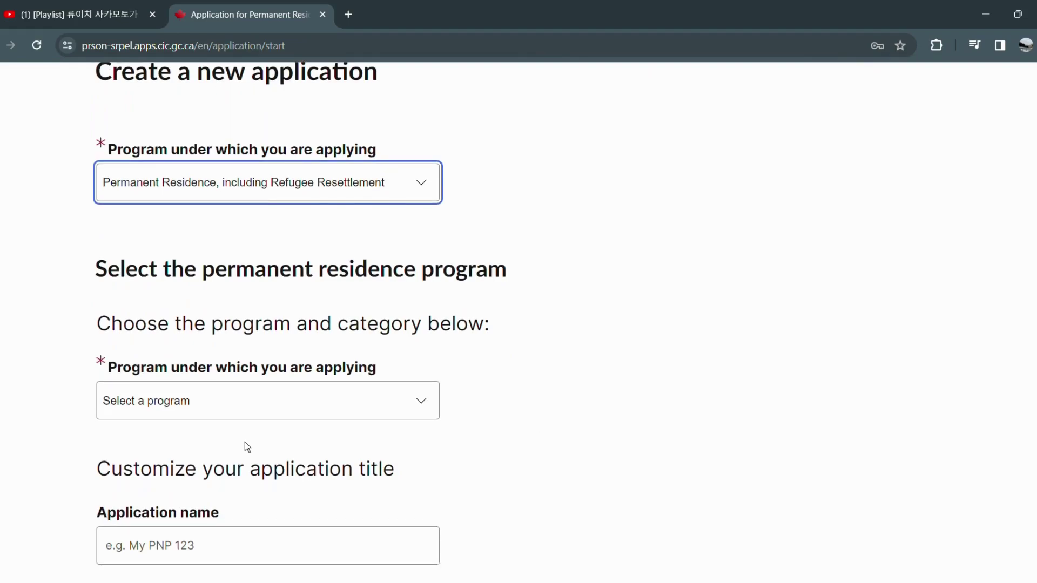
pyautogui.click(252, 402)
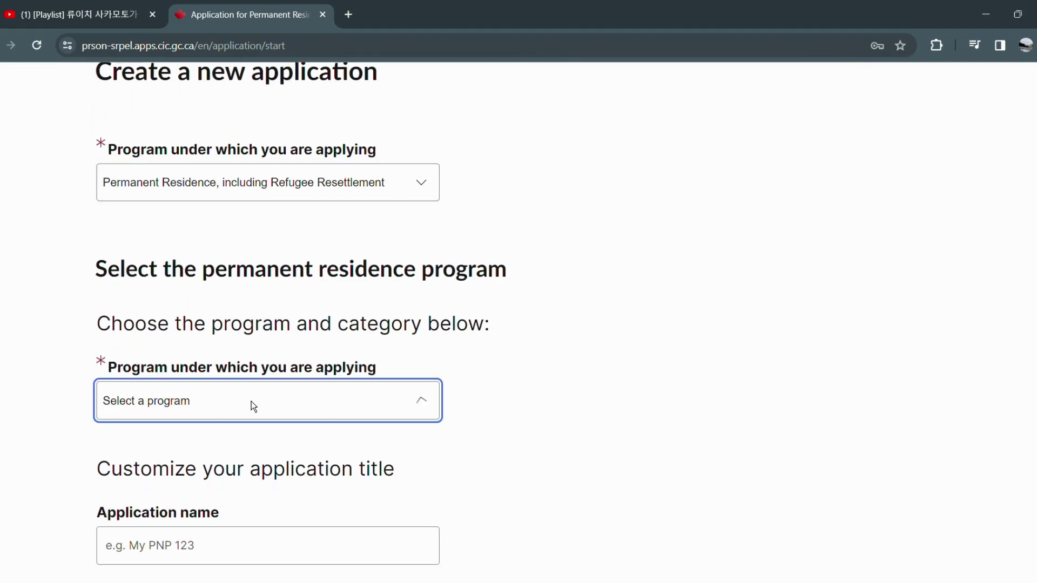
pyautogui.click(222, 449)
pyautogui.click(332, 502)
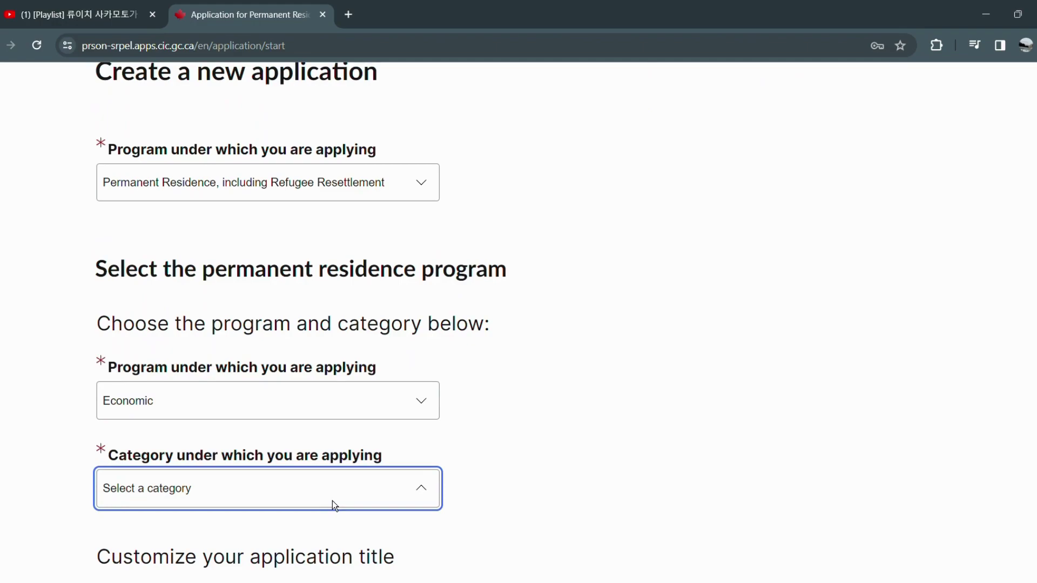
pyautogui.click(293, 312)
pyautogui.scroll(-1, 366, 411)
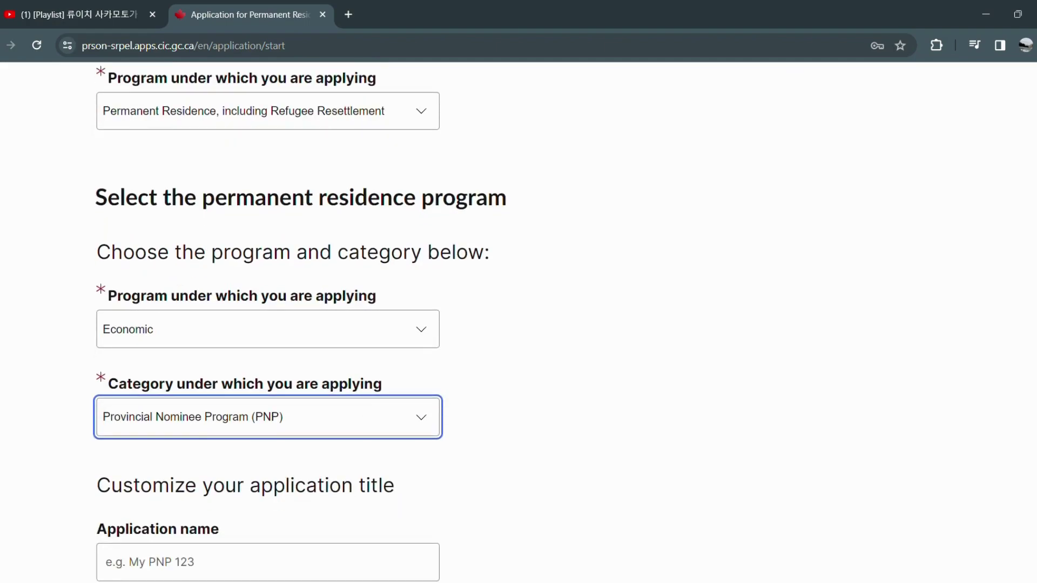
pyautogui.scroll(-2, 216, 459)
# Name the application 'PR Application' and continue to the profile form.
pyautogui.click(197, 462)
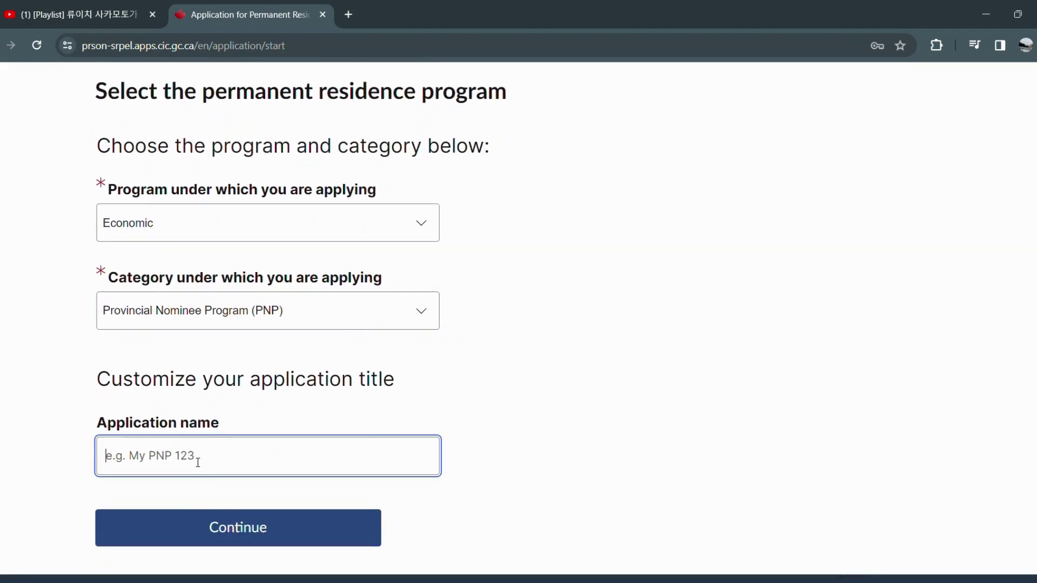
pyautogui.click(283, 533)
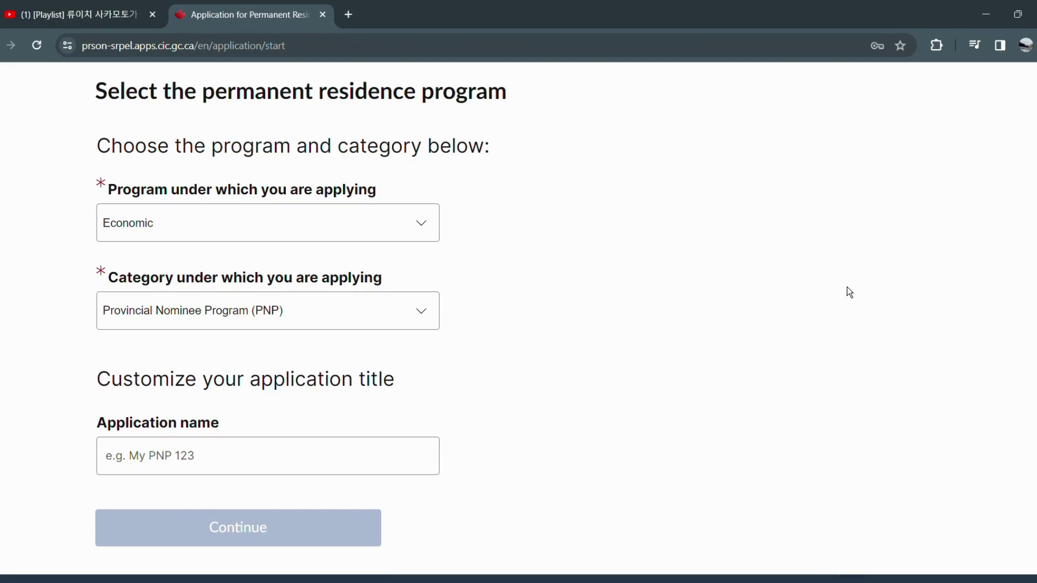
pyautogui.scroll(1, 835, 289)
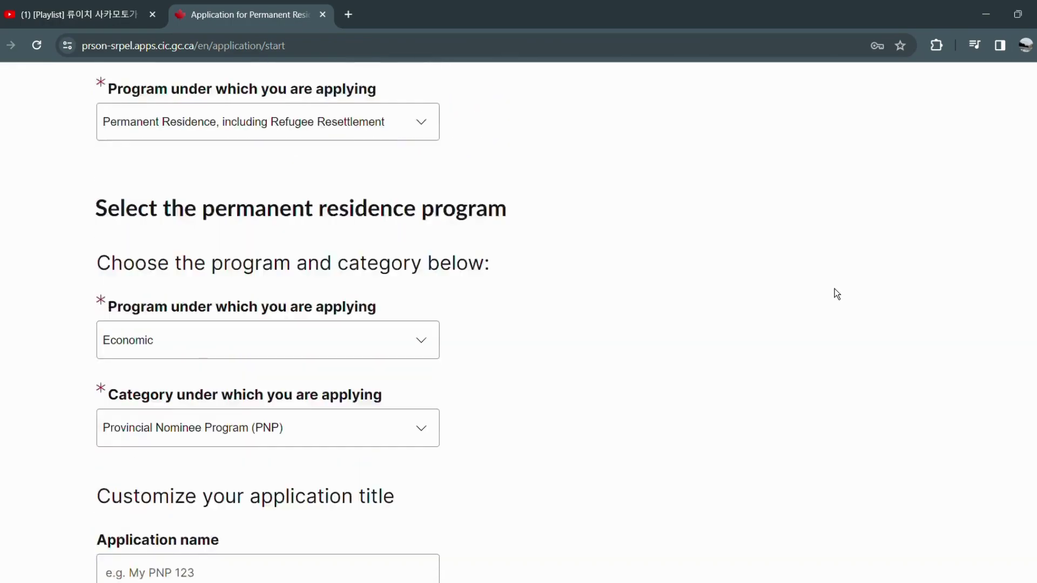
pyautogui.click(233, 543)
pyautogui.scroll(-1, 289, 527)
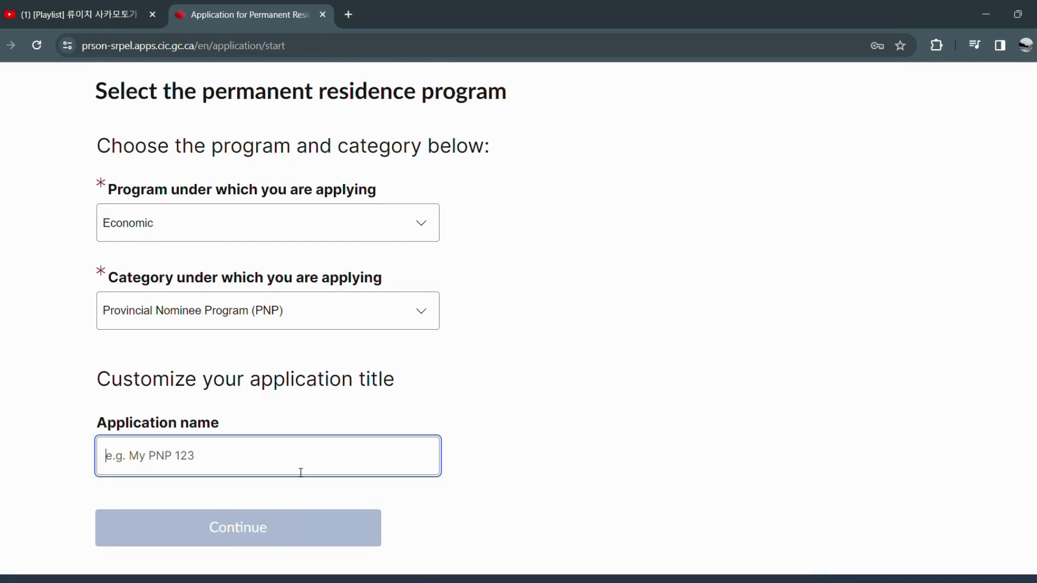
pyautogui.write('PR Appl')
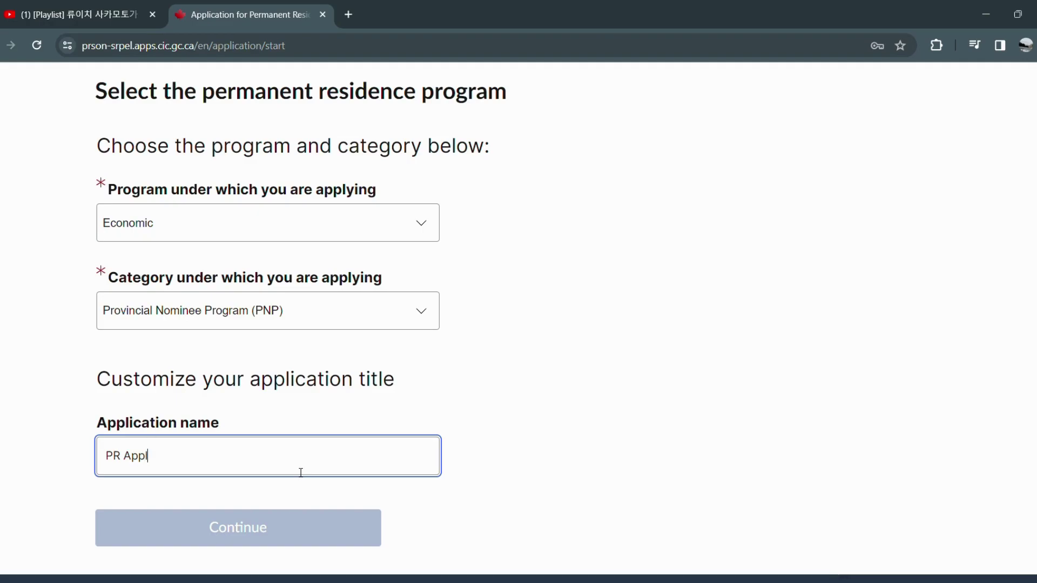
pyautogui.write('ication')
pyautogui.click(295, 494)
pyautogui.click(380, 472)
pyautogui.scroll(4, 432, 438)
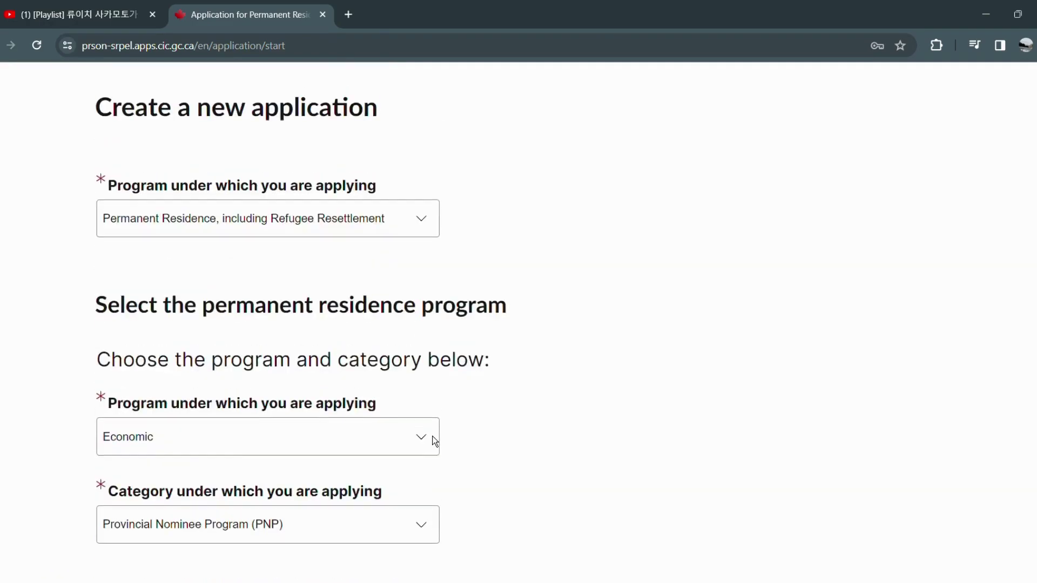
pyautogui.scroll(-5, 422, 440)
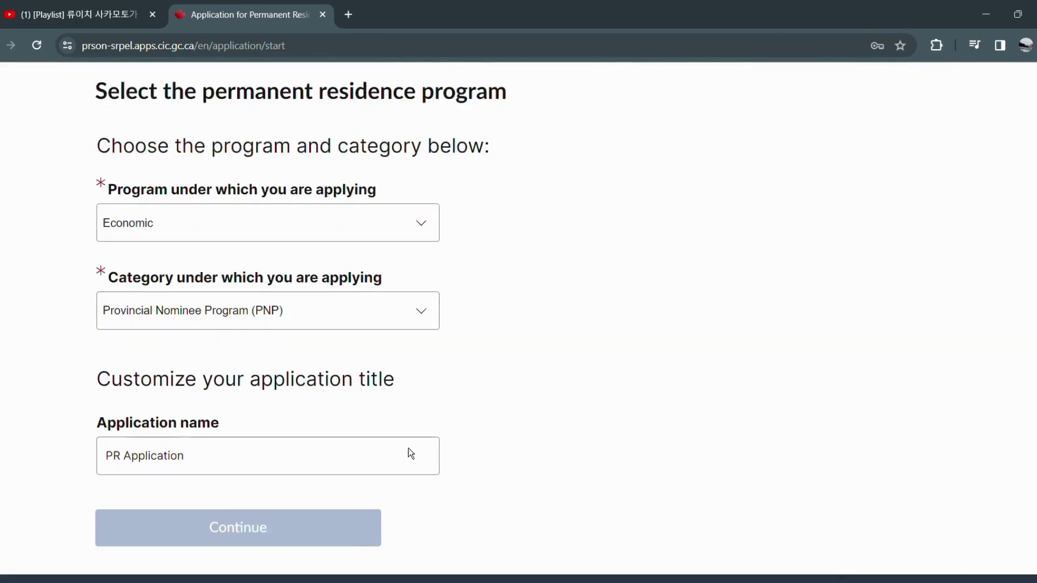
pyautogui.click(280, 508)
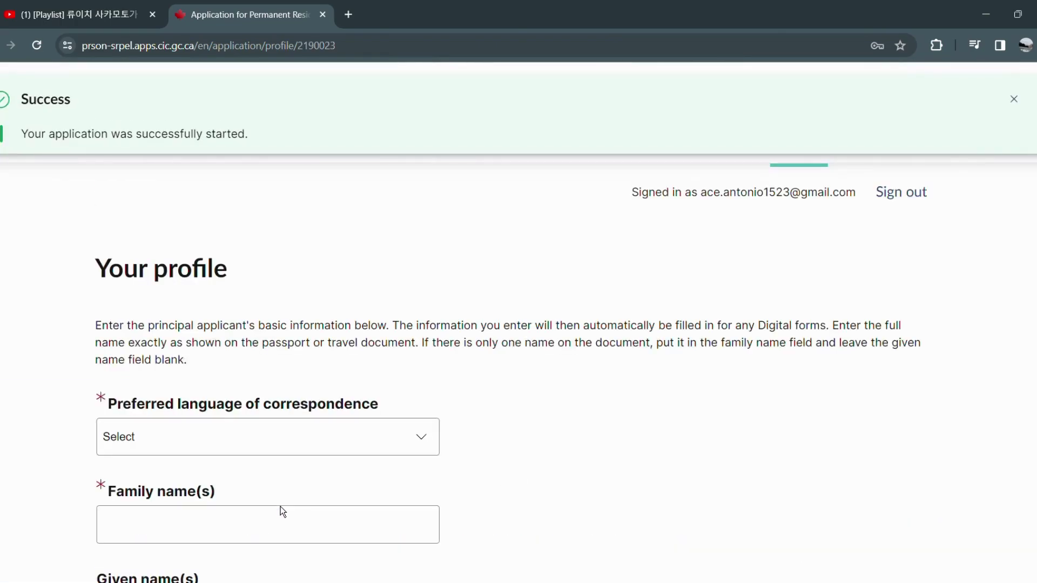
# Choose English as correspondence language and enter the applicant's family name.
pyautogui.click(322, 453)
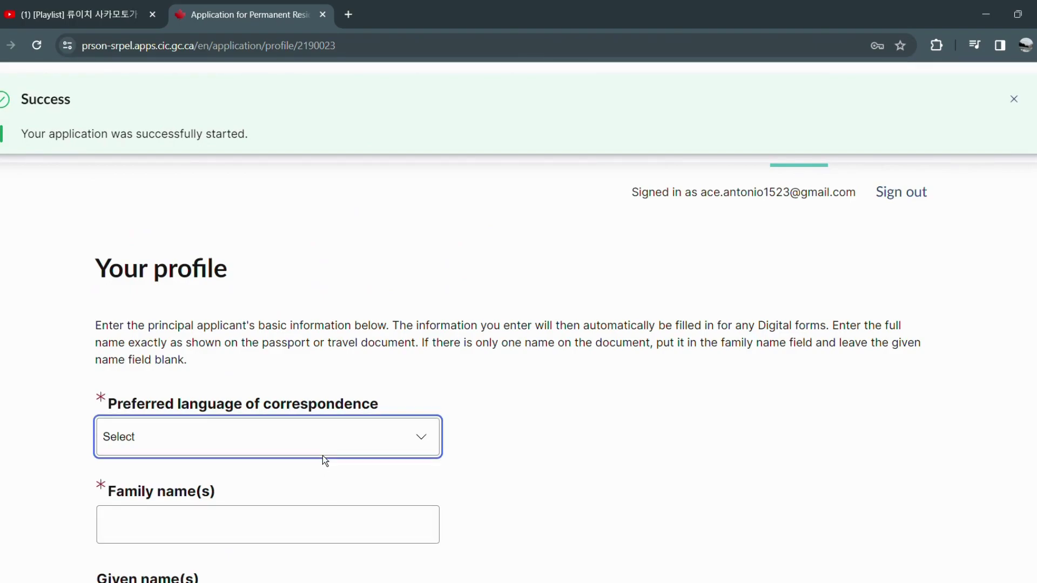
pyautogui.click(280, 486)
pyautogui.scroll(-1, 281, 485)
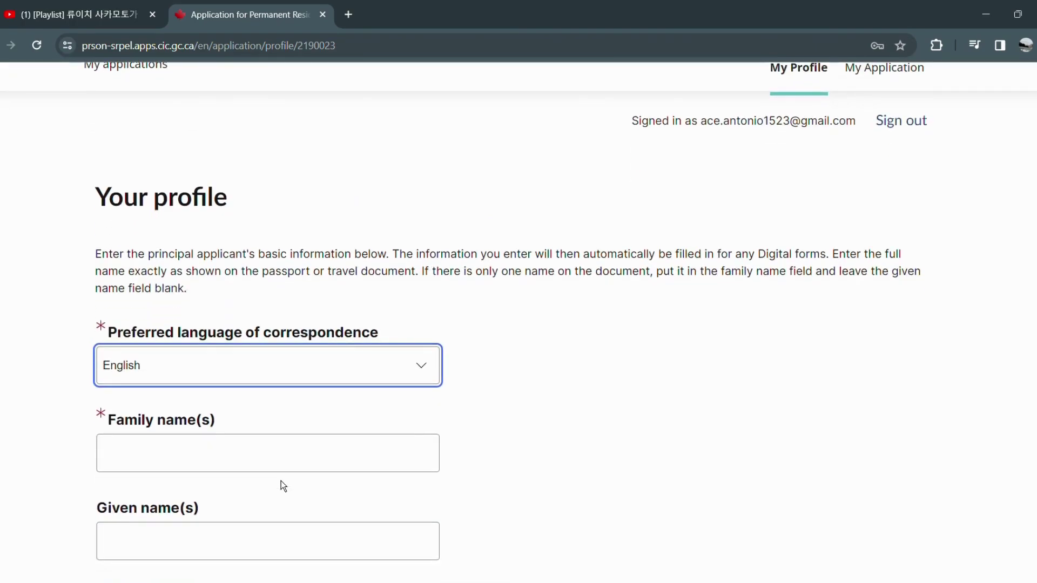
pyautogui.click(263, 465)
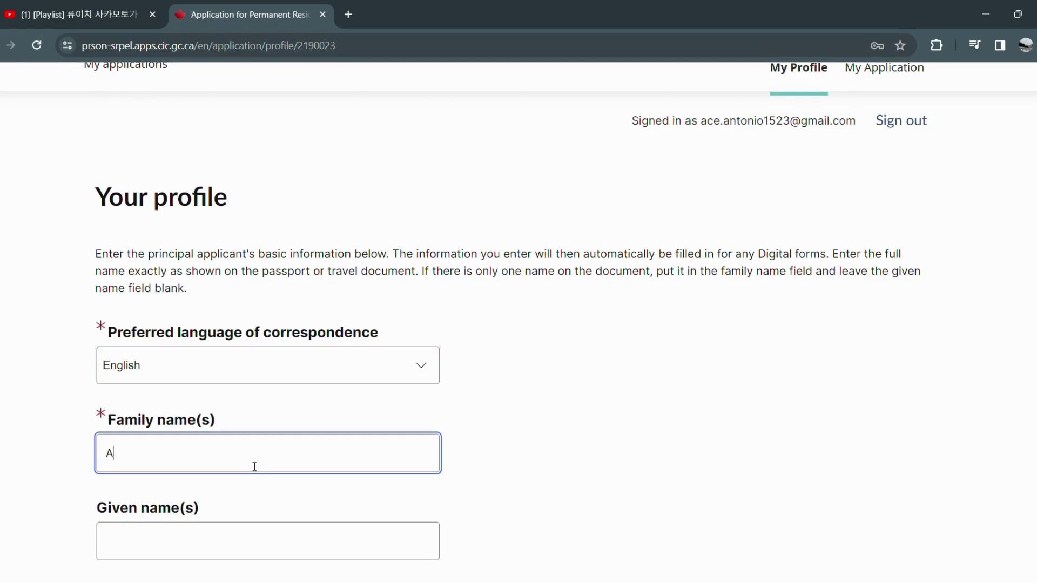
# Enter the applicant's given name and date of birth.
pyautogui.scroll(-1, 255, 466)
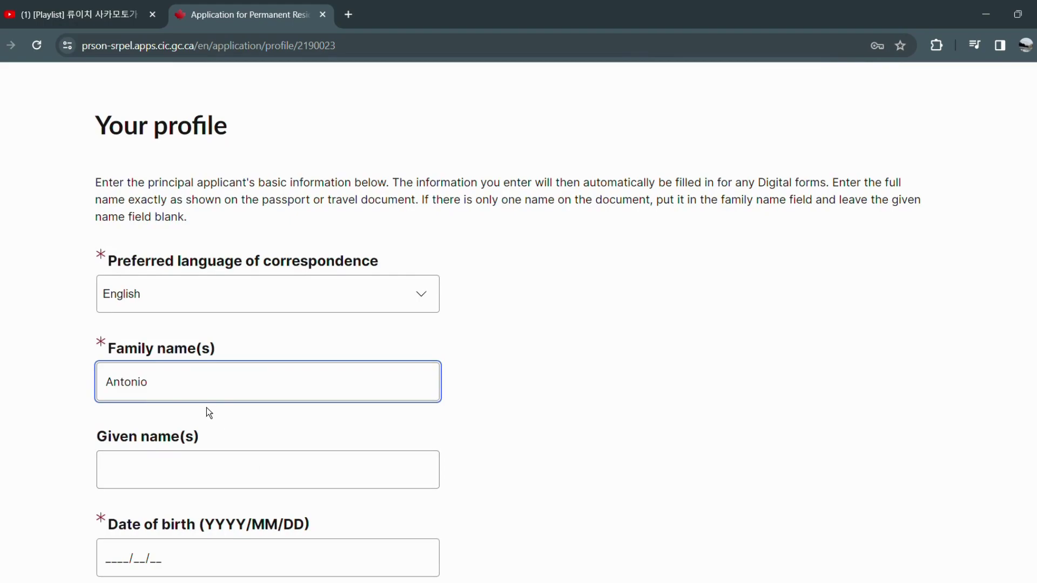
pyautogui.scroll(-1, 178, 432)
pyautogui.click(139, 411)
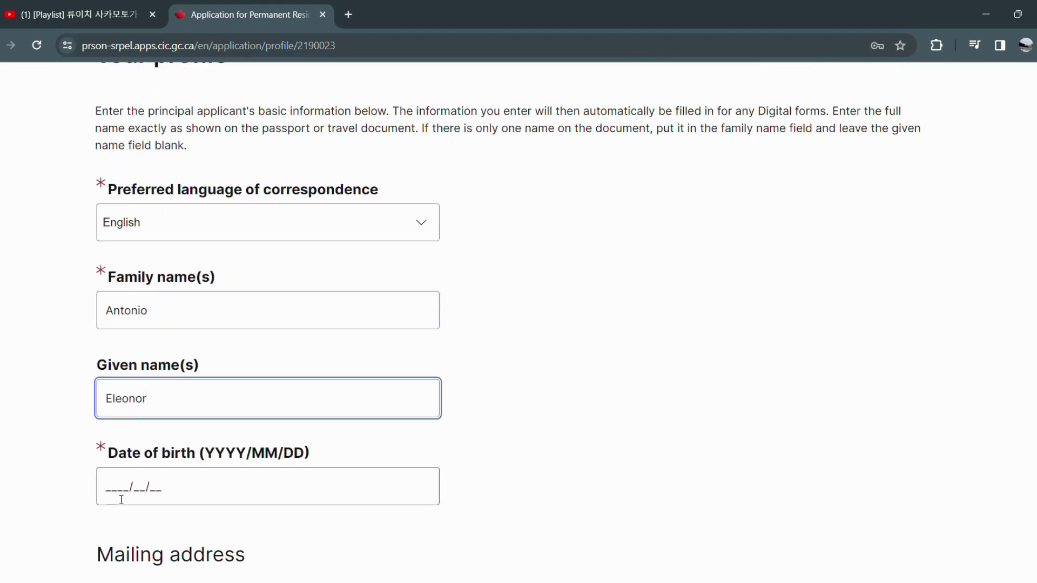
pyautogui.click(119, 497)
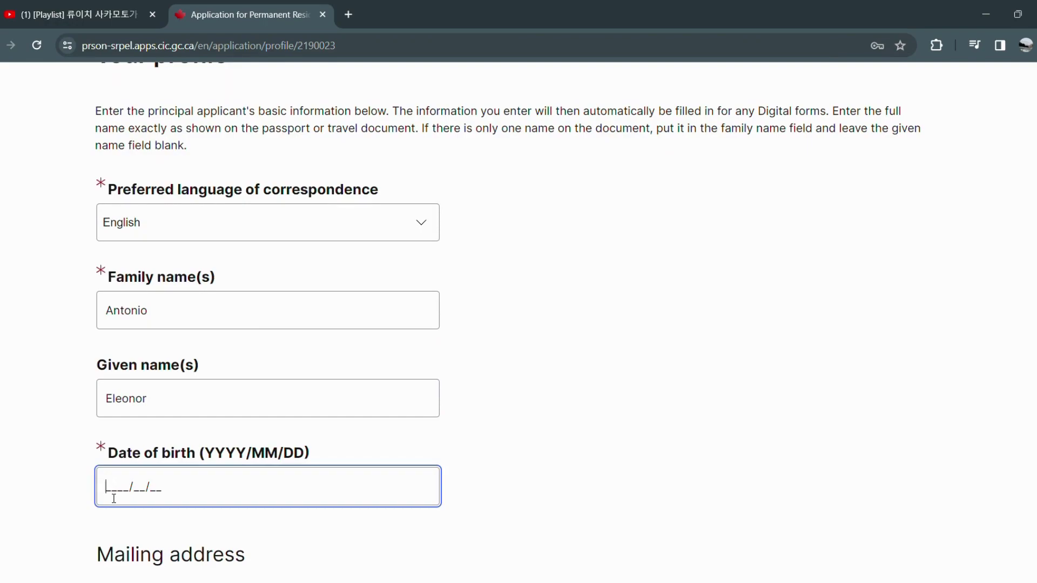
# Enter the mailing street number and replace the city with the corrected city name.
pyautogui.scroll(-3, 117, 495)
pyautogui.scroll(-1, 120, 492)
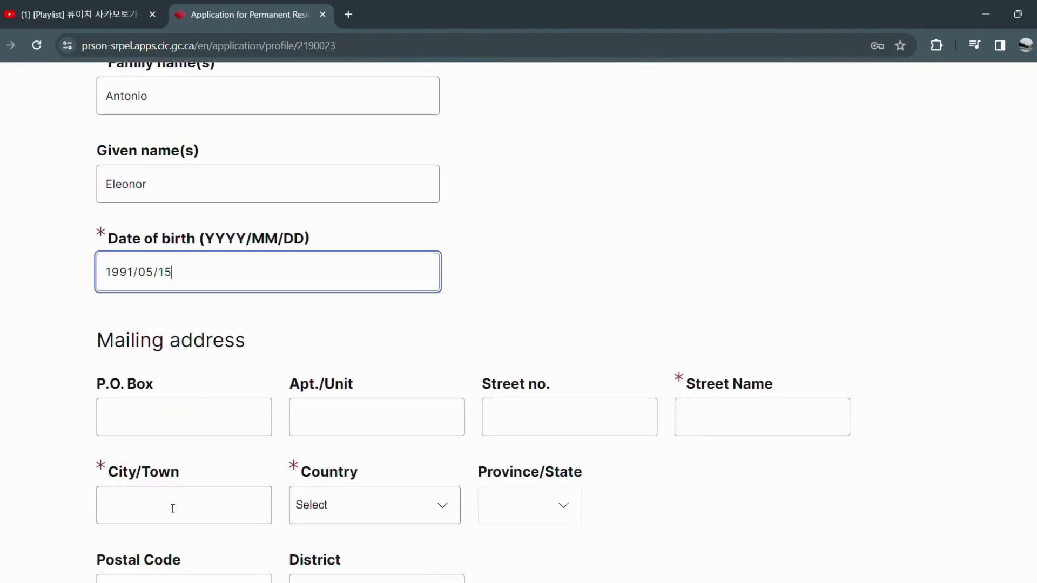
pyautogui.click(721, 432)
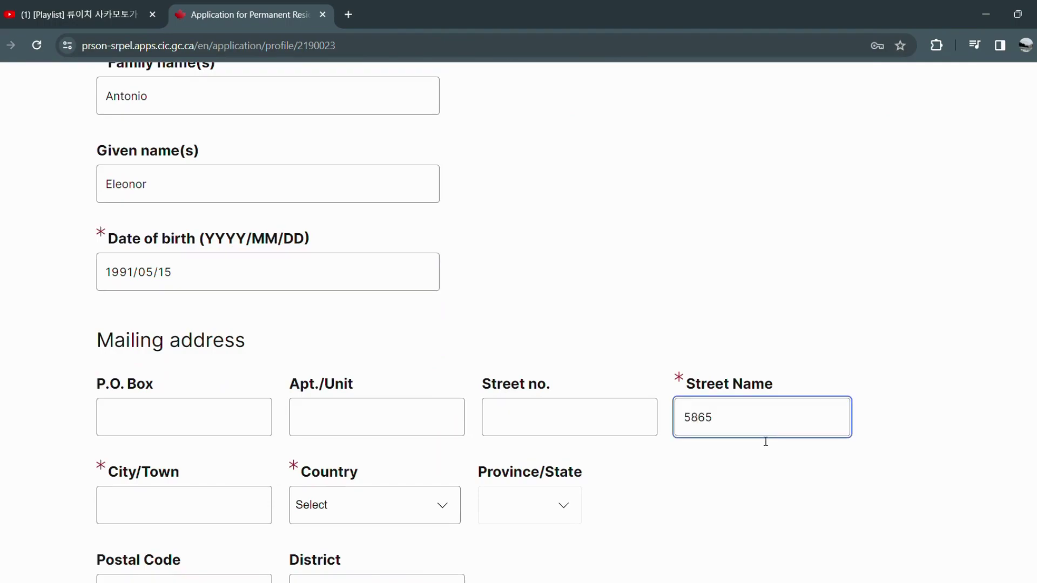
pyautogui.click(237, 515)
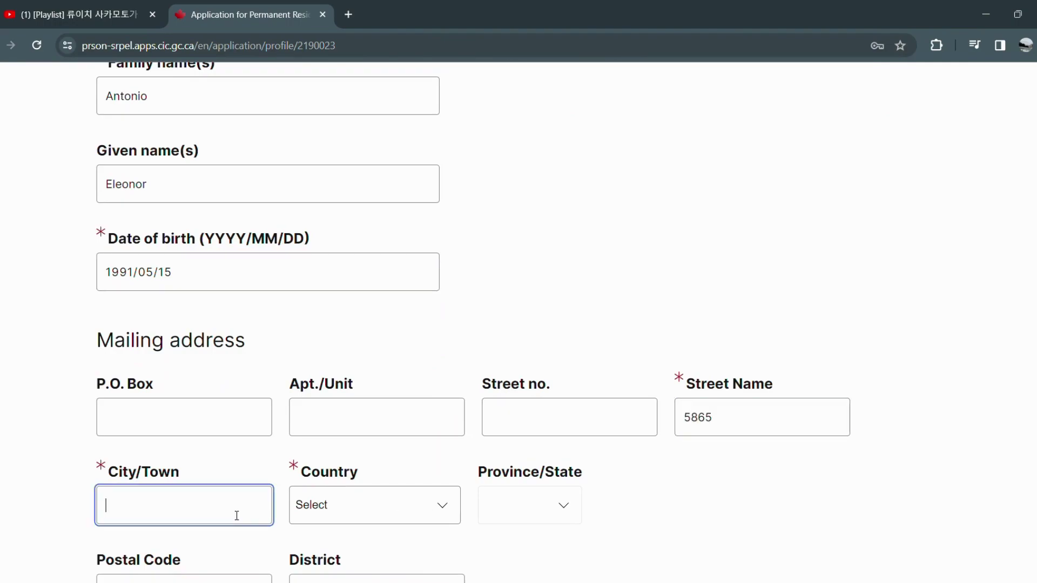
pyautogui.hotkey('ctrl', 'a')
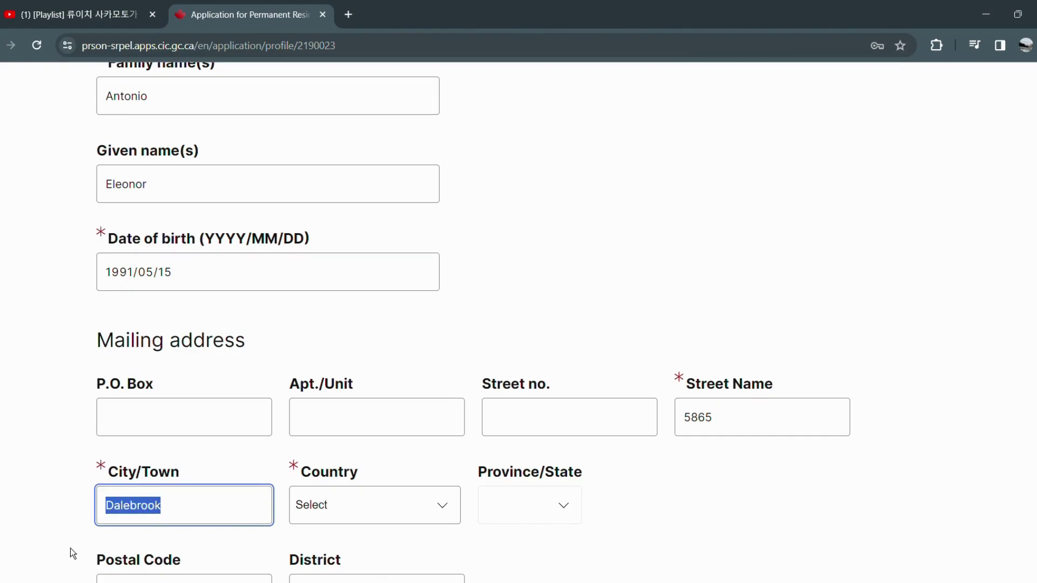
pyautogui.write('Misss')
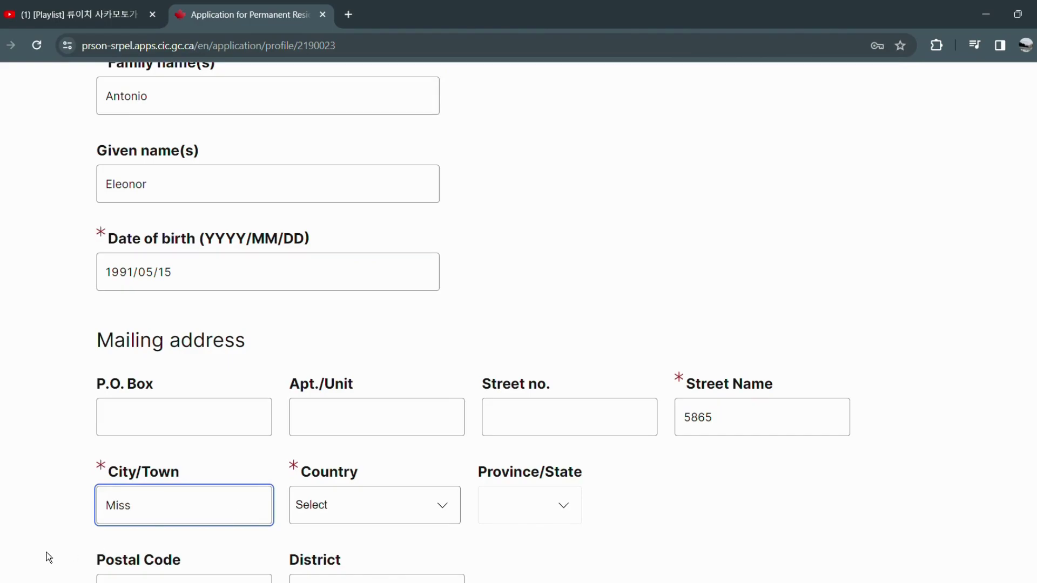
pyautogui.press('BackSpace')
pyautogui.write('issauga')
pyautogui.click(754, 491)
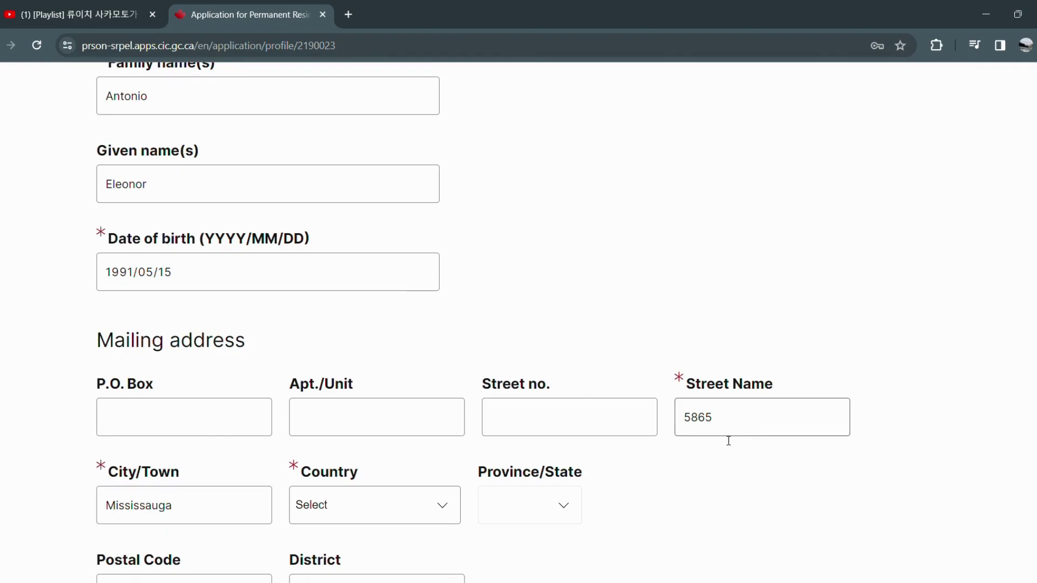
# Set country Canada, province ON, the postal code, and residential address same as mailing.
pyautogui.scroll(-4, 626, 503)
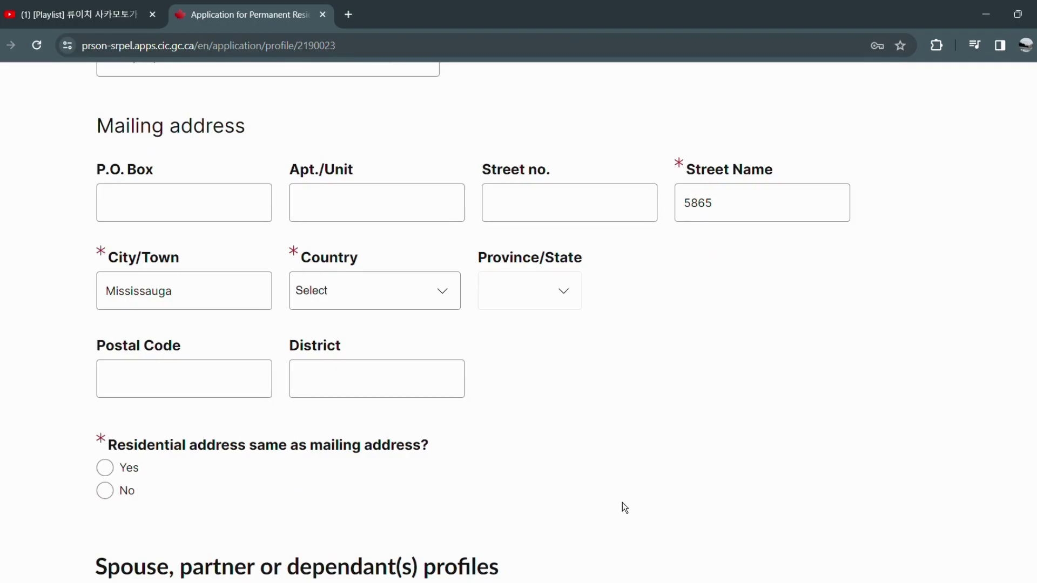
pyautogui.scroll(-1, 622, 502)
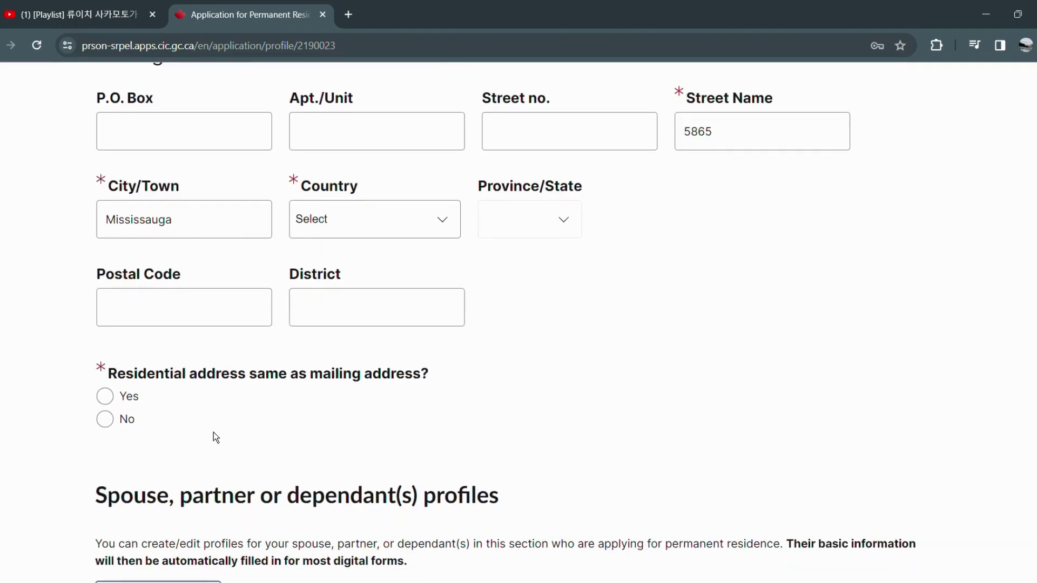
pyautogui.click(440, 220)
pyautogui.press('c')
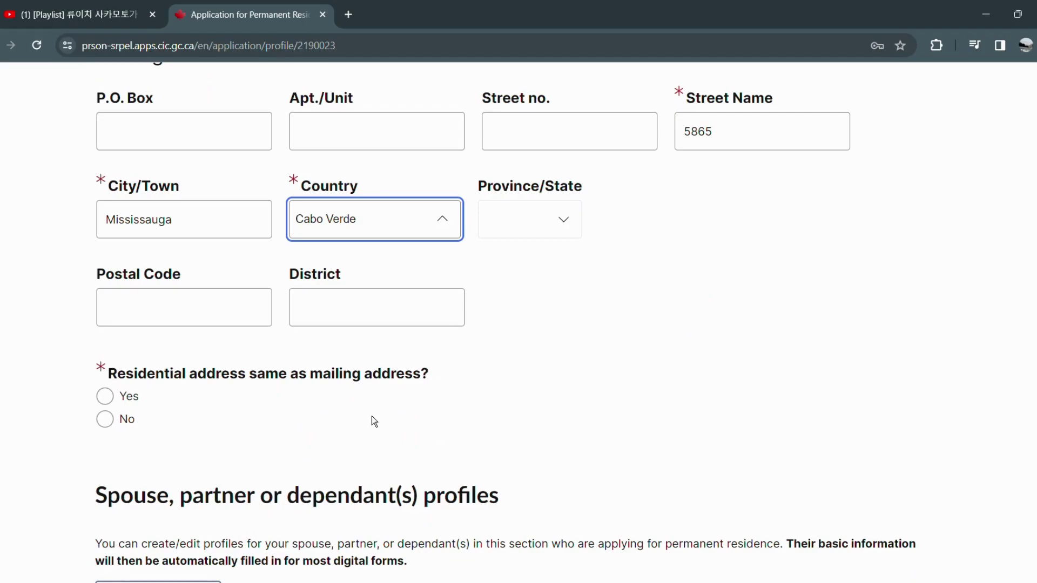
pyautogui.press('a')
pyautogui.press('Return')
pyautogui.click(508, 236)
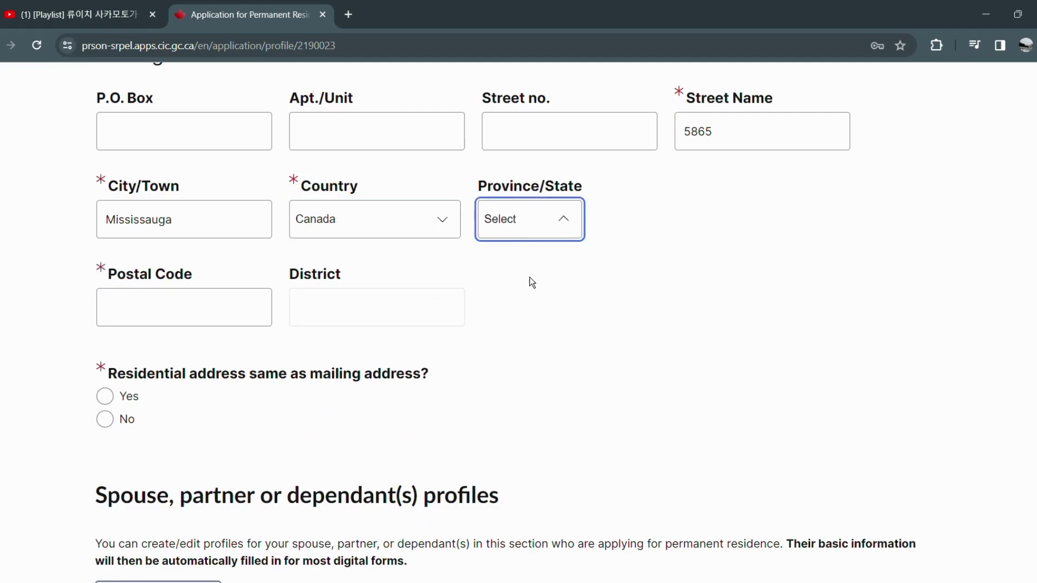
pyautogui.click(529, 374)
pyautogui.click(236, 328)
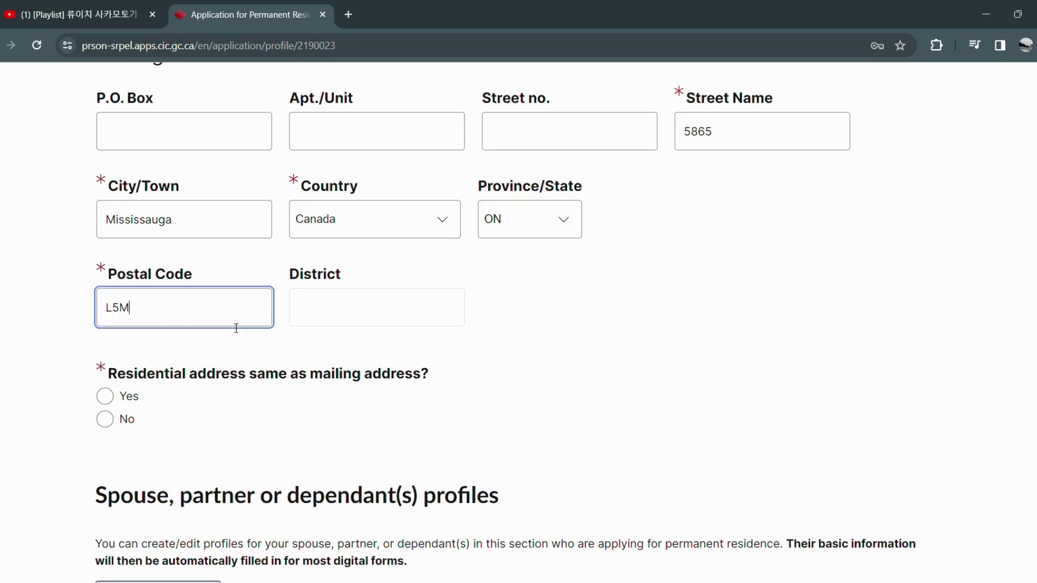
pyautogui.click(553, 373)
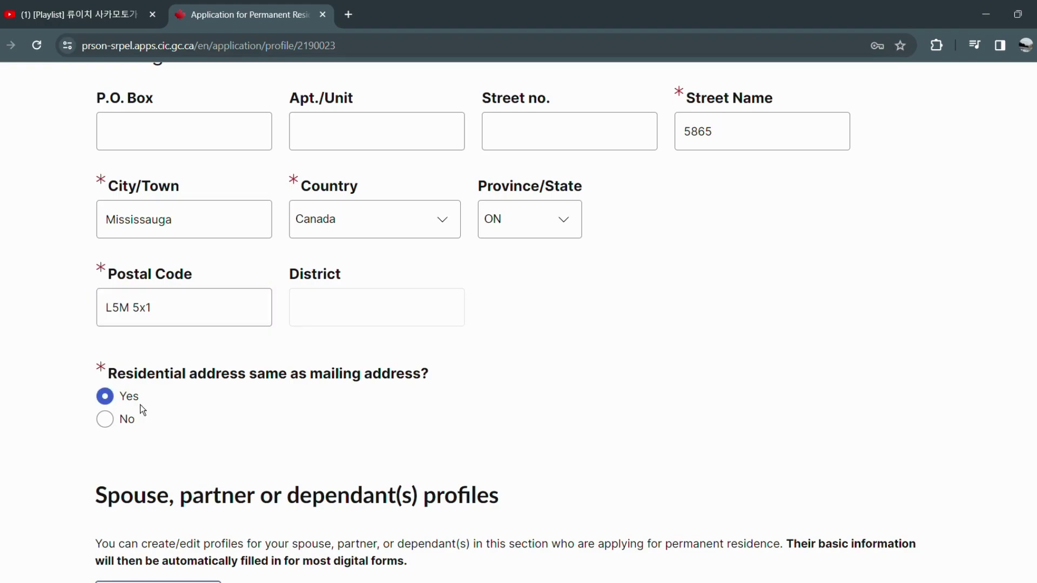
pyautogui.click(136, 400)
pyautogui.scroll(-1, 385, 413)
pyautogui.scroll(-1, 384, 416)
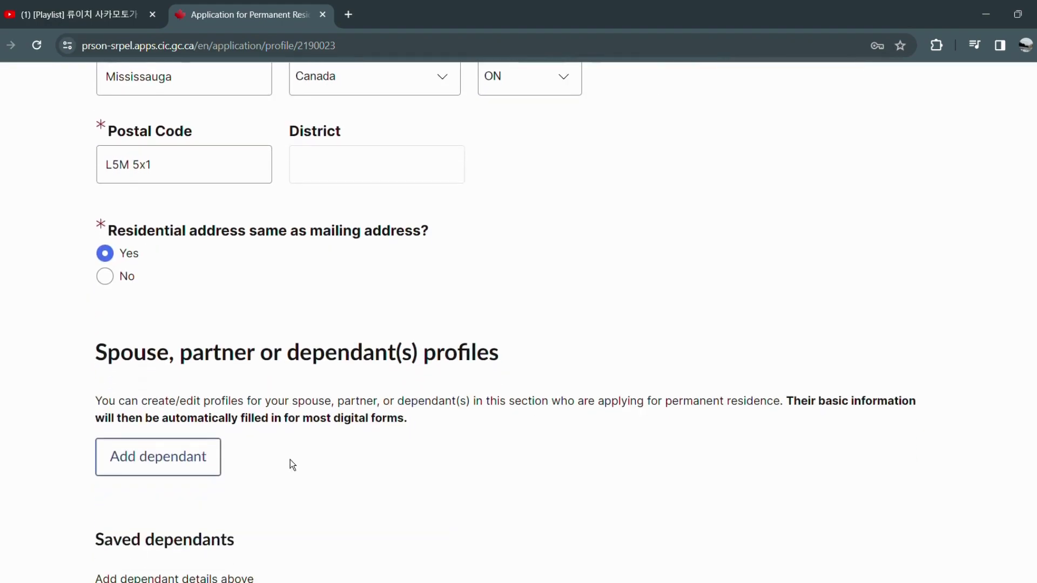
# Add an accompanying dependant with relationship Common-Law Partner.
pyautogui.scroll(-1, 189, 459)
pyautogui.click(177, 393)
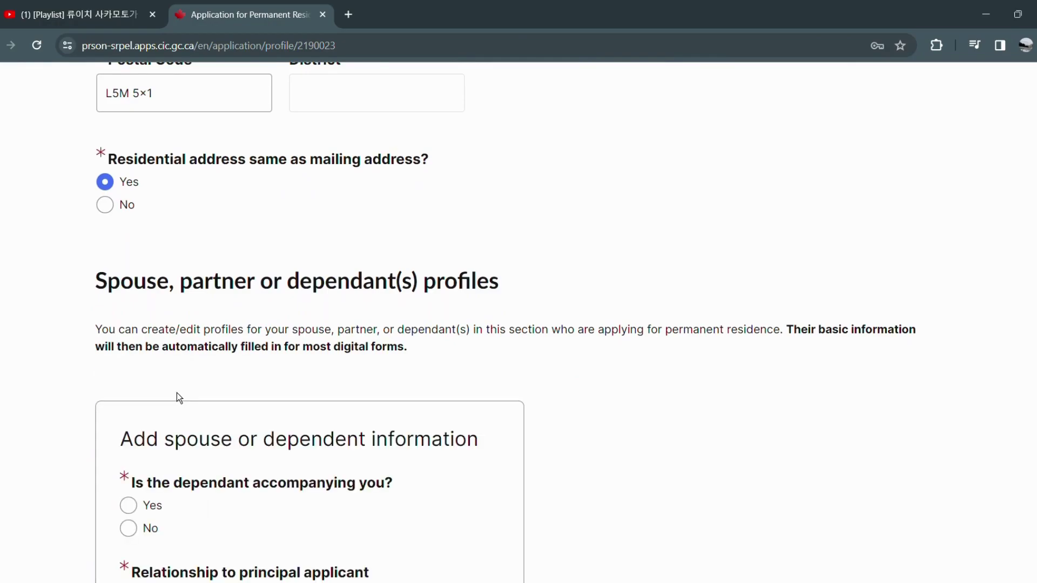
pyautogui.scroll(-1, 342, 458)
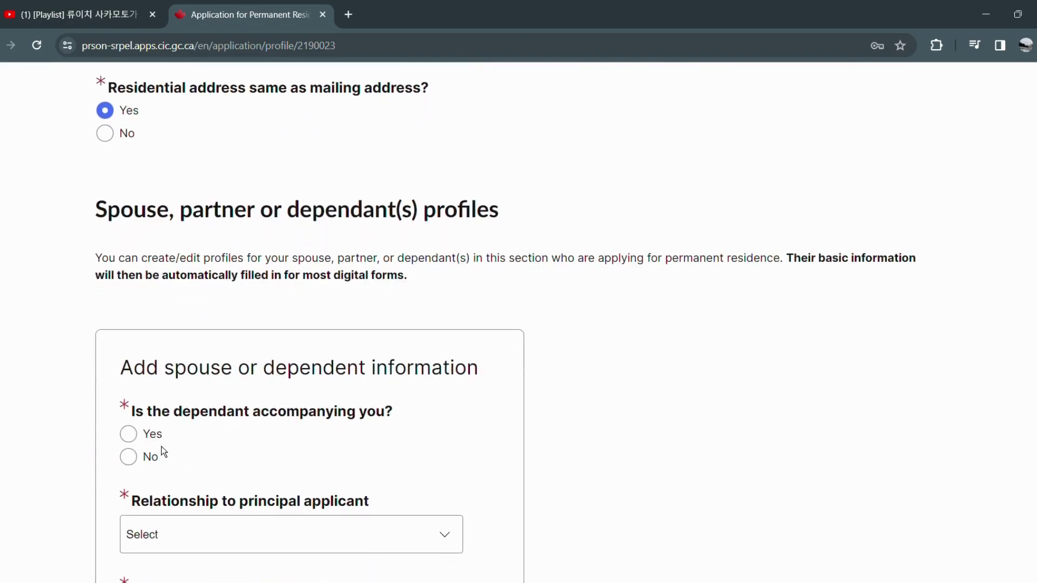
pyautogui.click(133, 435)
pyautogui.scroll(-3, 505, 322)
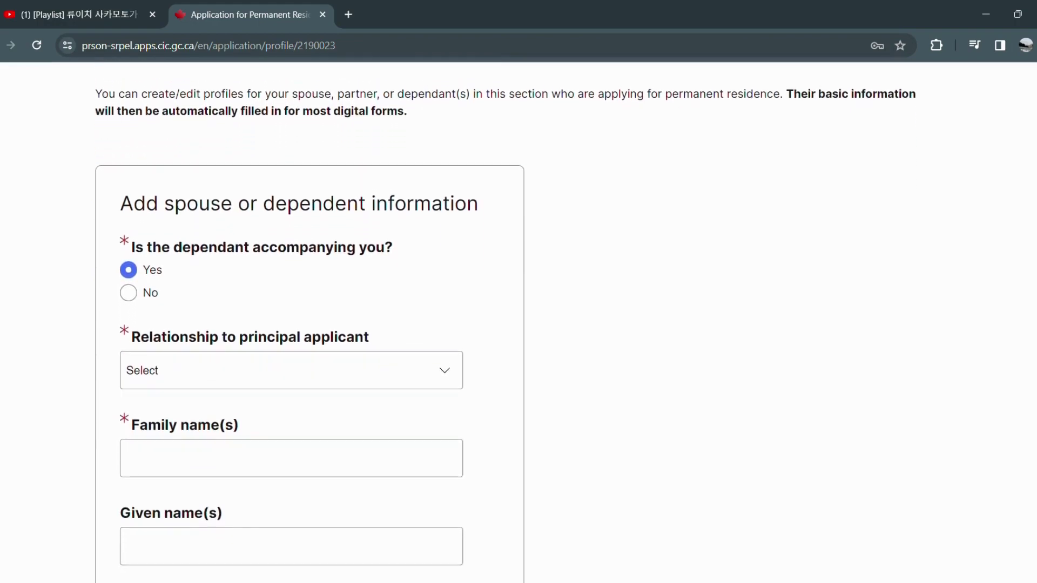
pyautogui.click(354, 345)
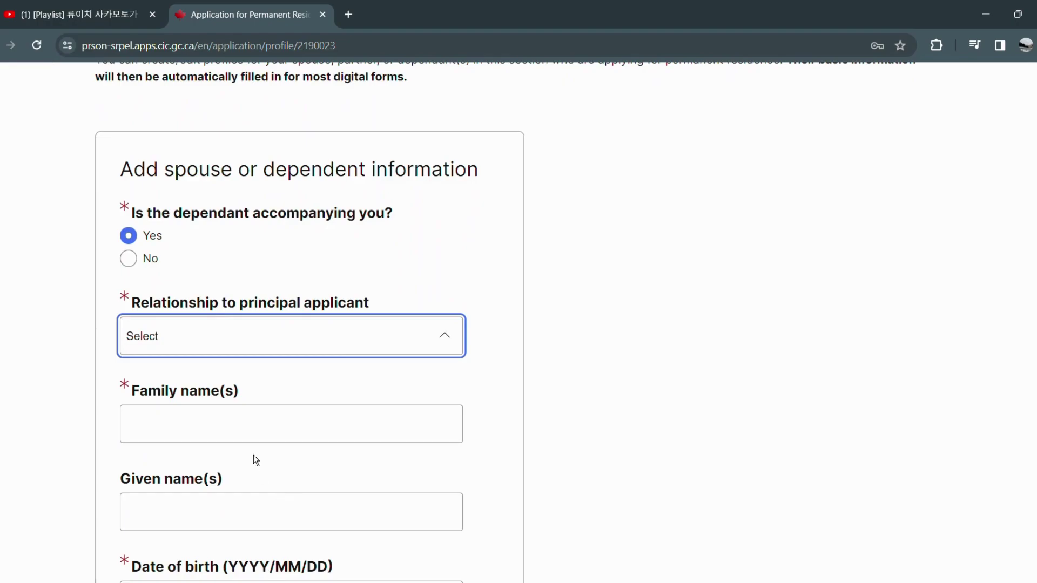
pyautogui.click(252, 421)
# Enter the partner's family name, given name and date of birth, then save and continue.
pyautogui.click(250, 421)
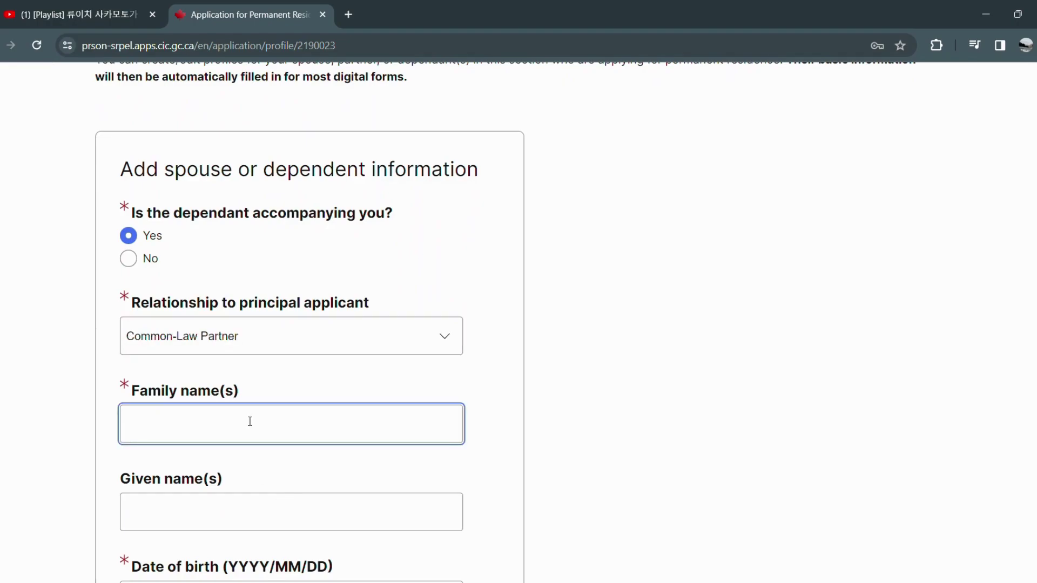
pyautogui.click(207, 511)
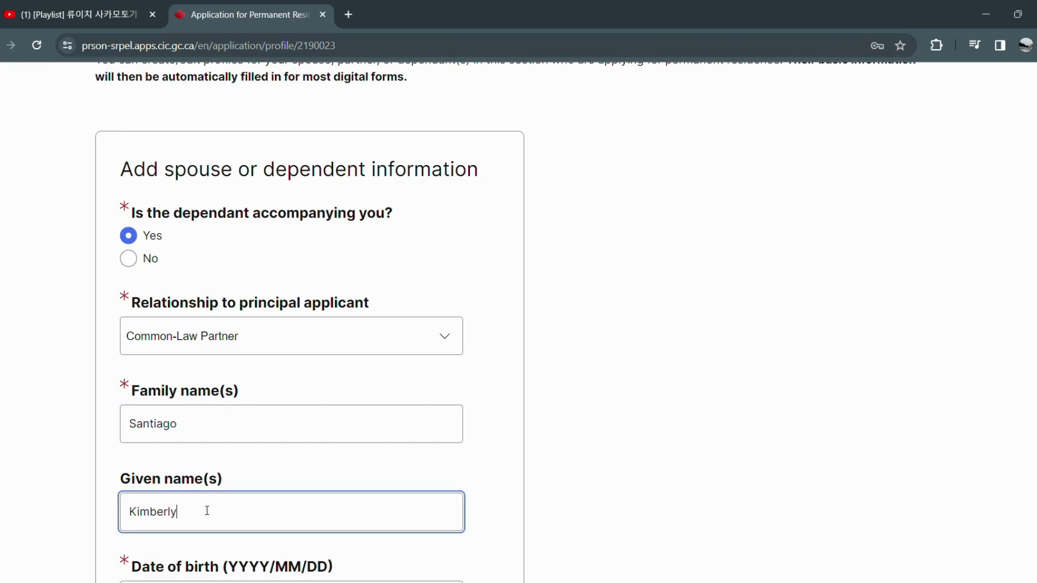
pyautogui.scroll(-3, 419, 469)
pyautogui.click(128, 462)
pyautogui.write('1993/')
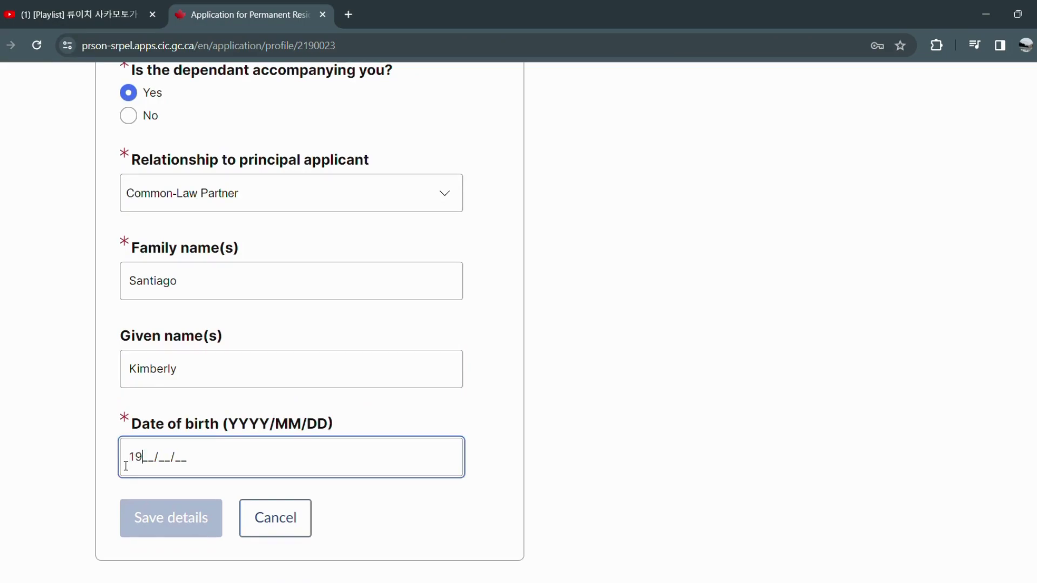
pyautogui.write('01/10')
pyautogui.click(174, 519)
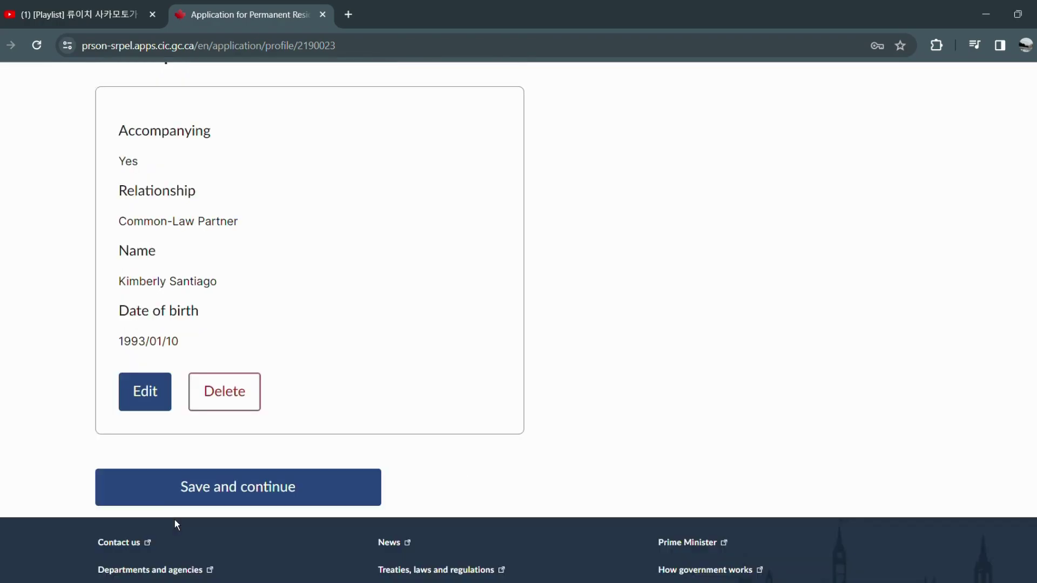
pyautogui.click(178, 487)
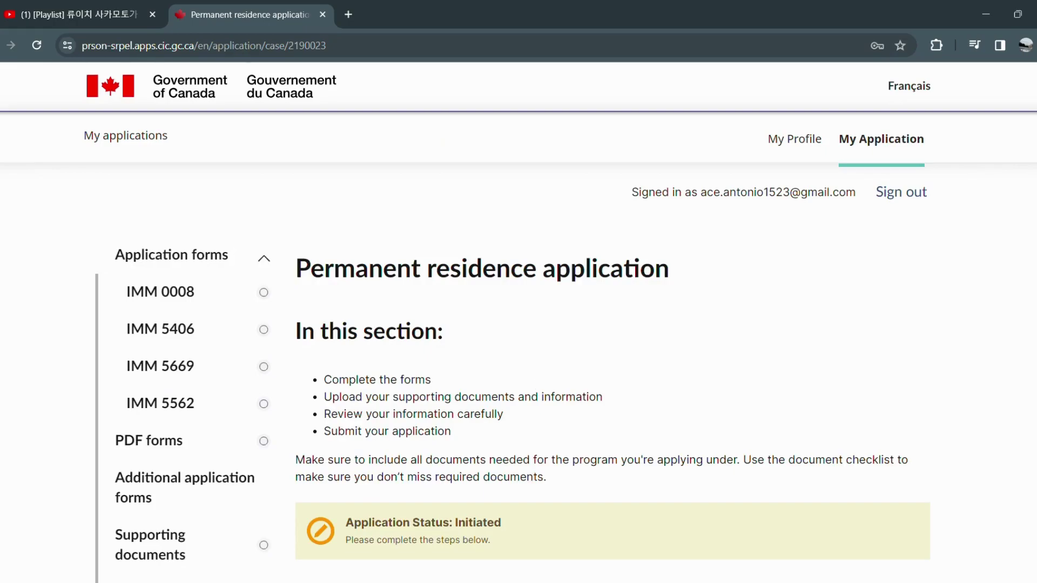
# Scroll down to the PNP digital forms table listing IMM 0008, 5406, 5669 and 5562.
pyautogui.scroll(-3, 519, 323)
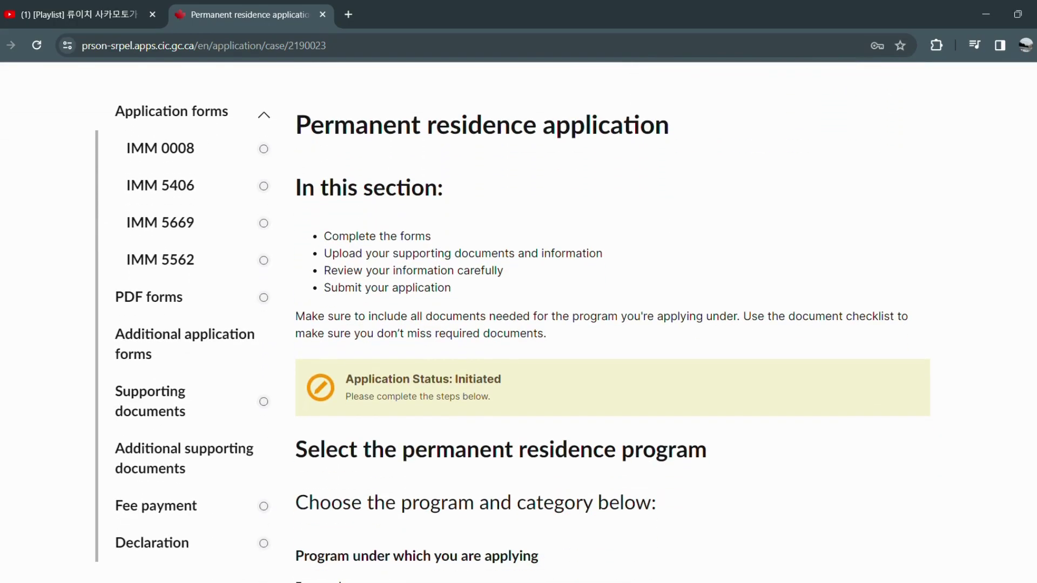
pyautogui.scroll(-3, 518, 322)
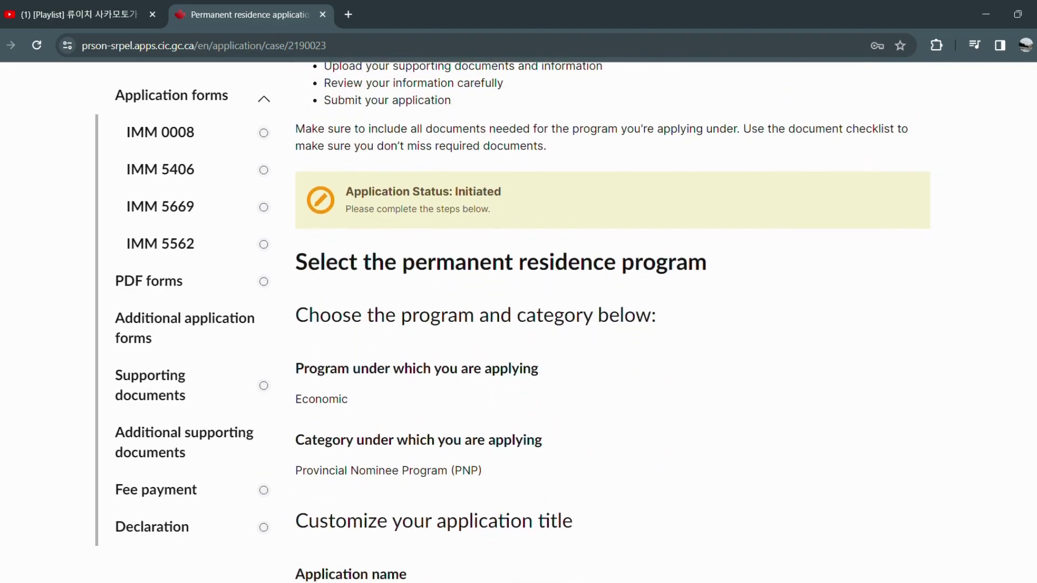
pyautogui.scroll(-3, 519, 322)
pyautogui.scroll(-3, 519, 322)
pyautogui.scroll(-3, 519, 322)
pyautogui.scroll(-3, 519, 323)
pyautogui.scroll(-3, 518, 322)
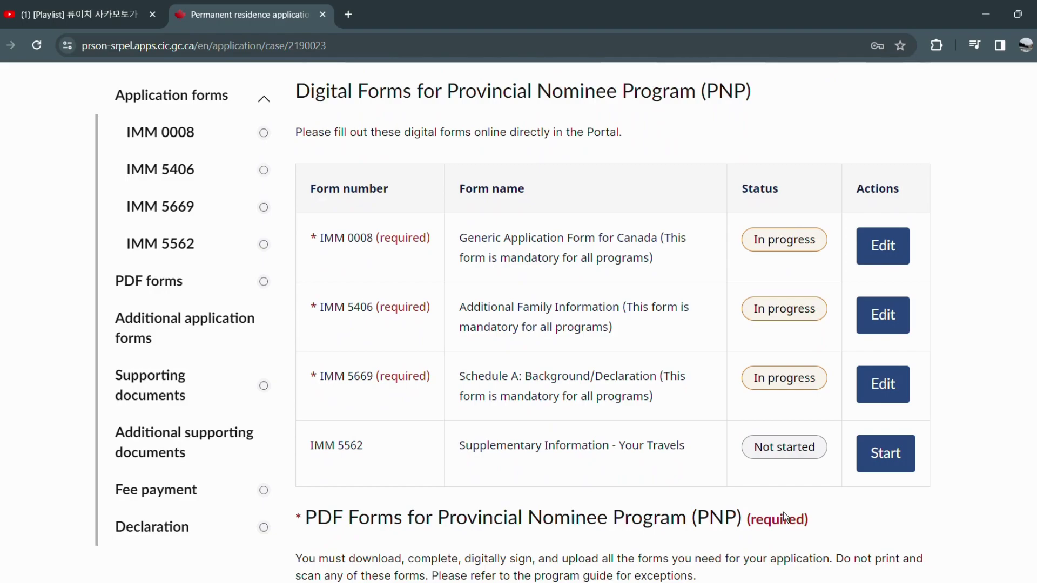
# Open the IMM 0008 form and set the interview language to English.
pyautogui.click(884, 248)
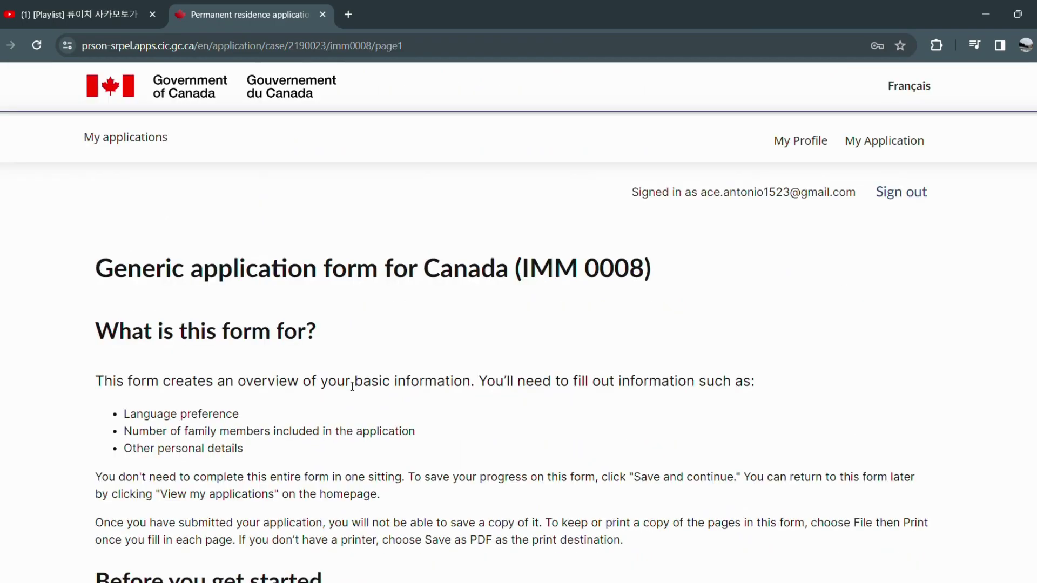
pyautogui.scroll(-3, 1021, 217)
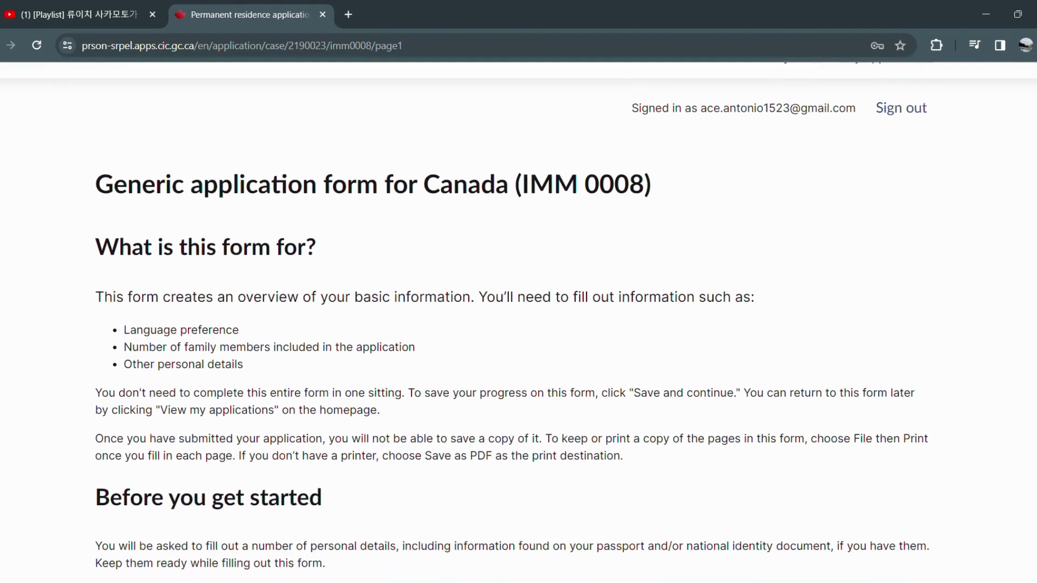
pyautogui.scroll(-2, 519, 322)
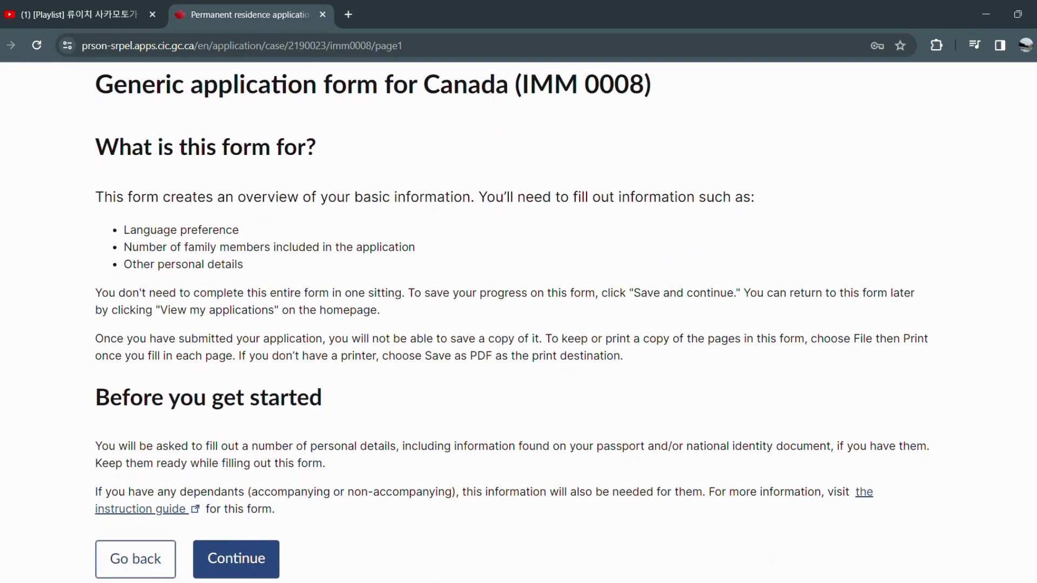
pyautogui.click(239, 567)
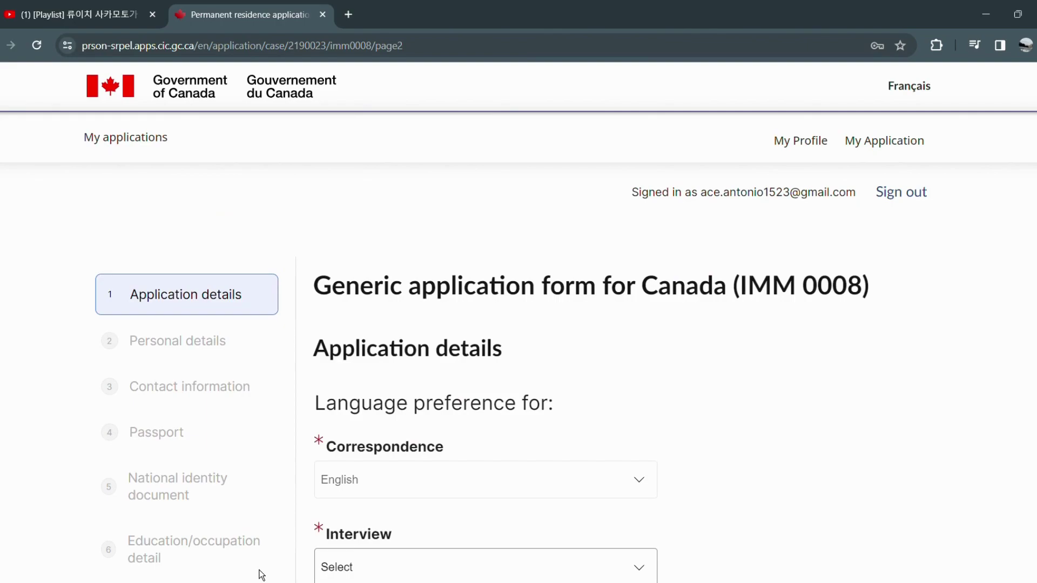
pyautogui.scroll(-2, 260, 574)
pyautogui.scroll(-3, 519, 321)
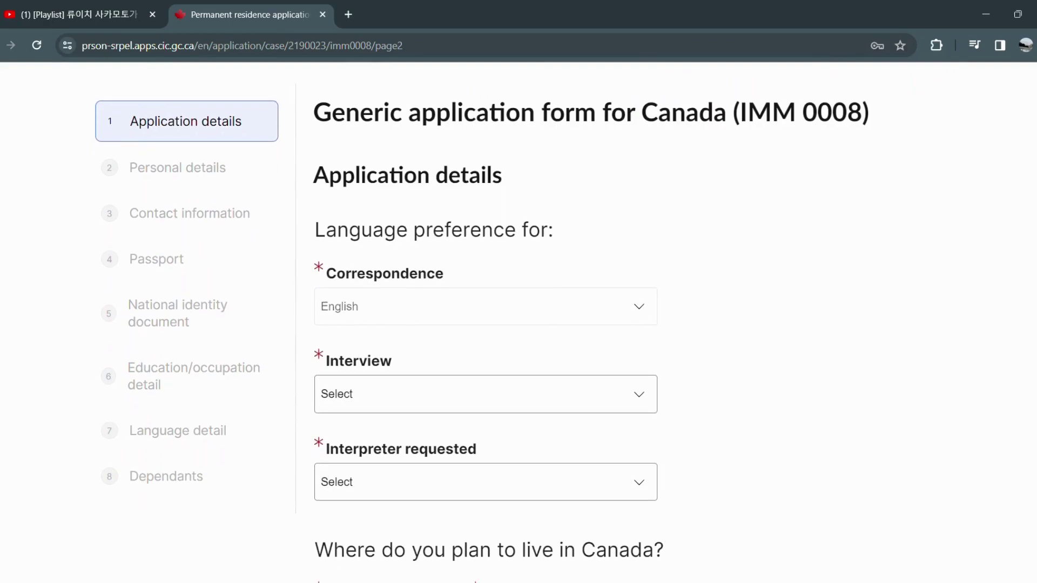
pyautogui.click(500, 404)
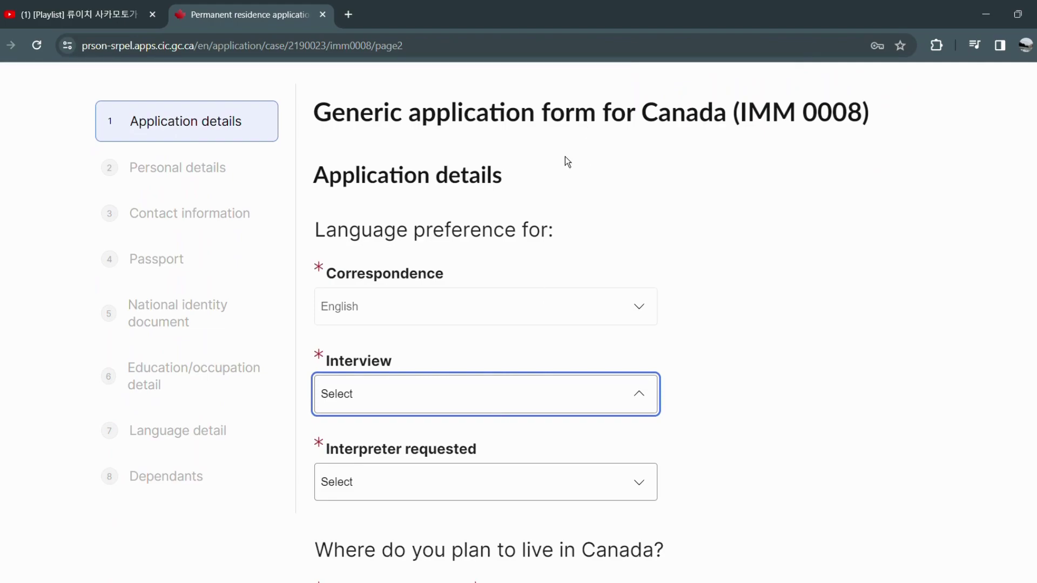
pyautogui.click(756, 289)
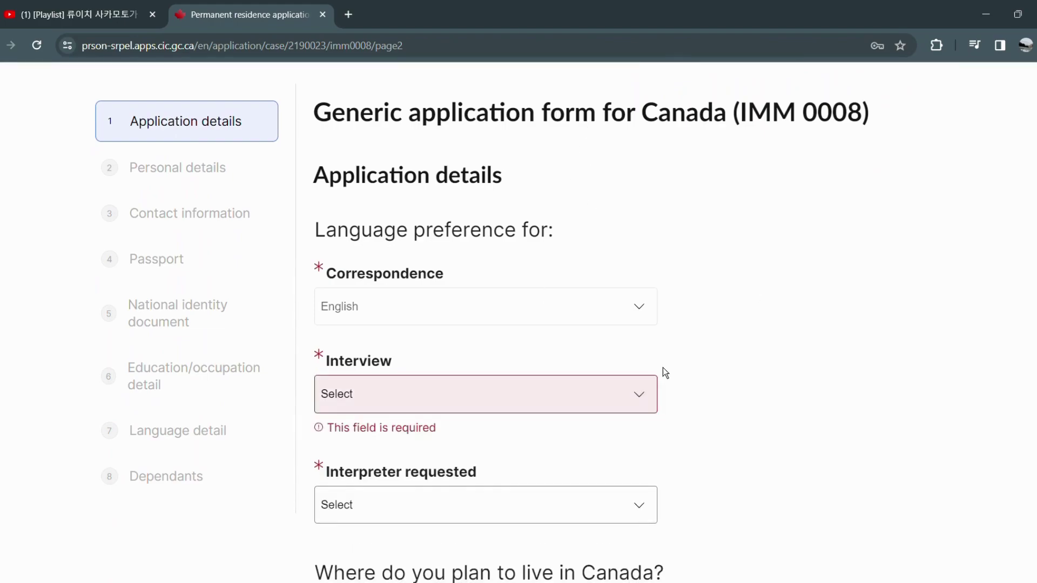
pyautogui.click(610, 397)
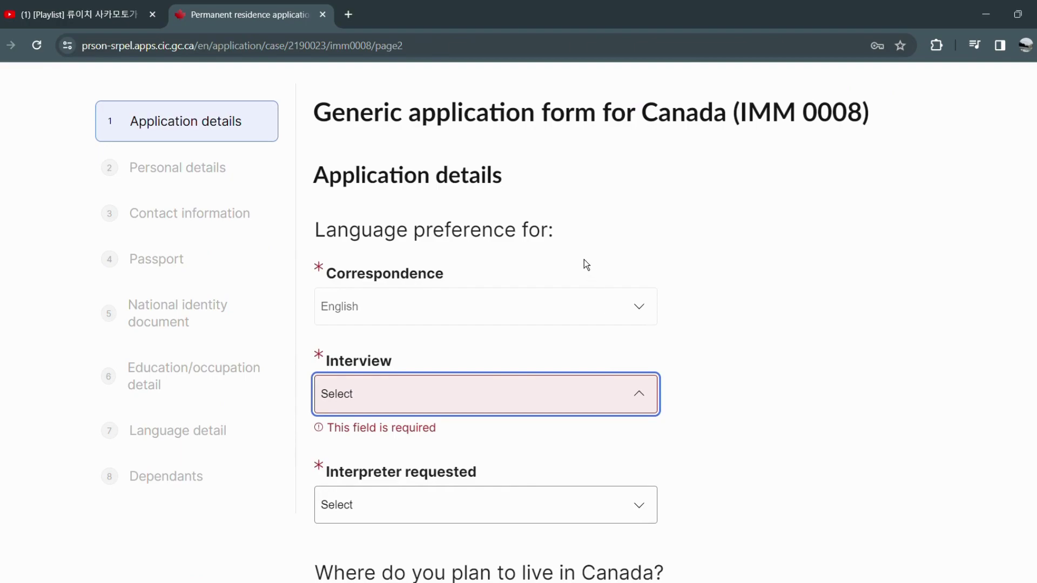
pyautogui.press('e')
pyautogui.press('e')
pyautogui.scroll(-1, 478, 381)
# Set interpreter requested to No, province ON and city Mississauga, then save and continue.
pyautogui.click(477, 423)
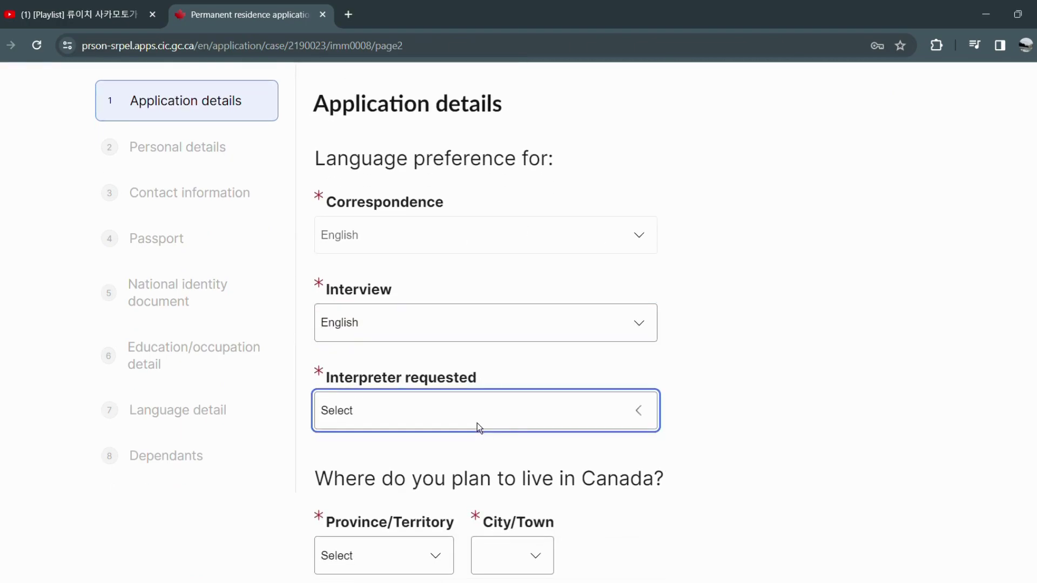
pyautogui.click(474, 461)
pyautogui.scroll(-1, 461, 452)
pyautogui.scroll(-3, 1019, 283)
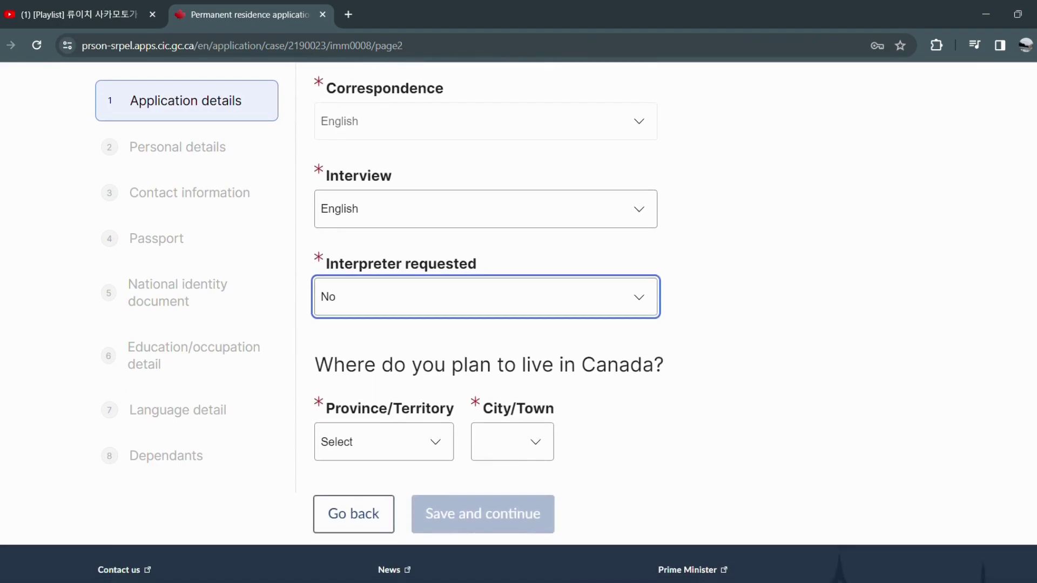
pyautogui.click(397, 445)
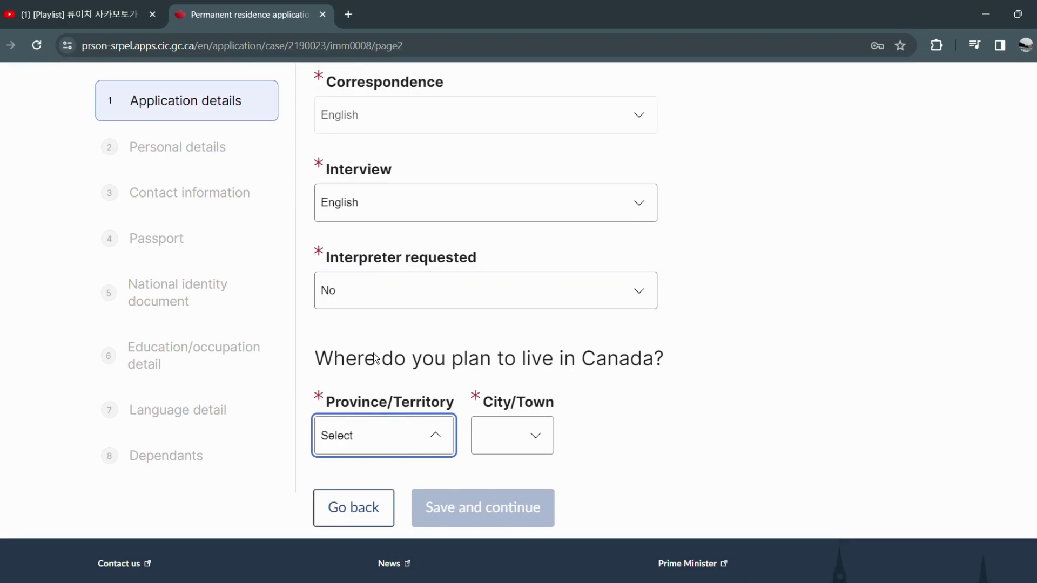
pyautogui.click(468, 386)
pyautogui.click(548, 456)
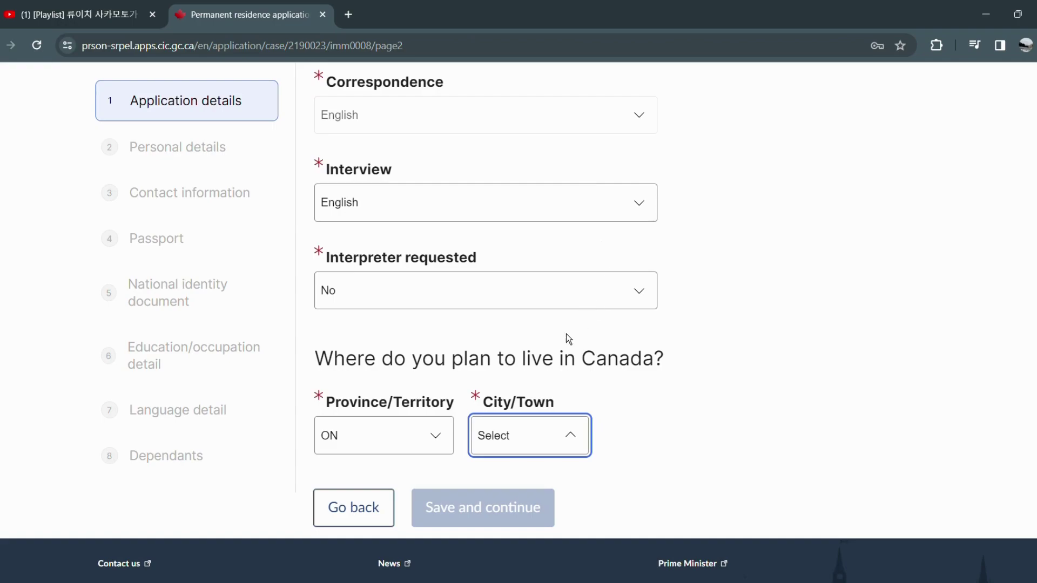
pyautogui.click(521, 383)
pyautogui.click(474, 516)
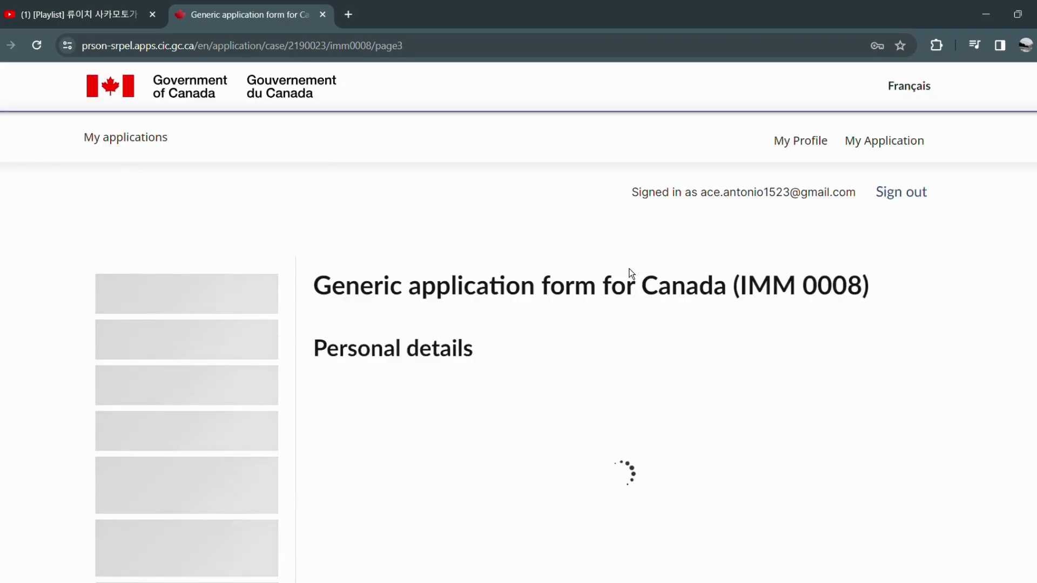
# Answer No to having used other names in Personal details.
pyautogui.scroll(-2, 486, 324)
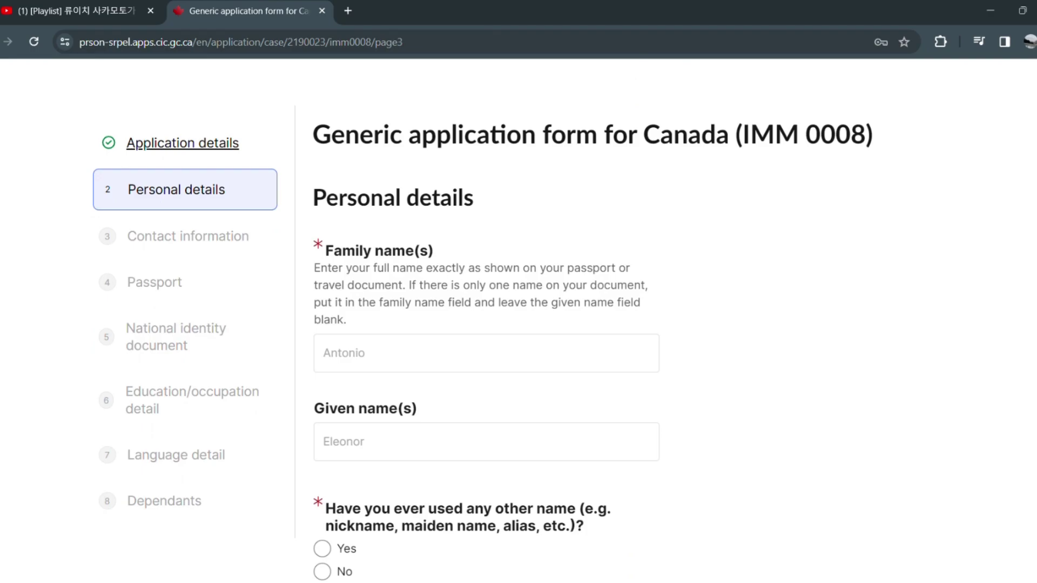
pyautogui.scroll(-1, 518, 324)
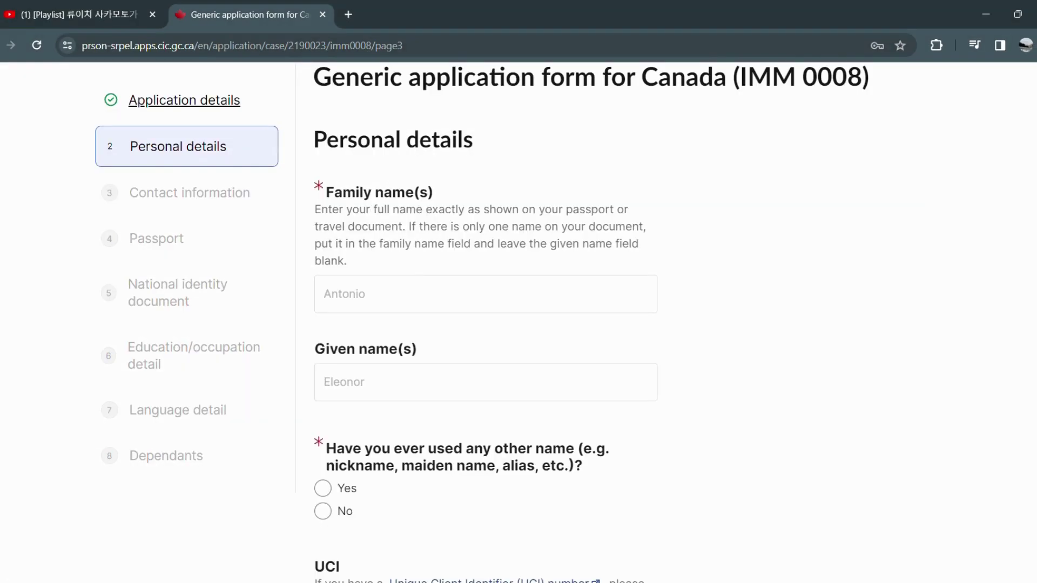
pyautogui.scroll(-4, 518, 324)
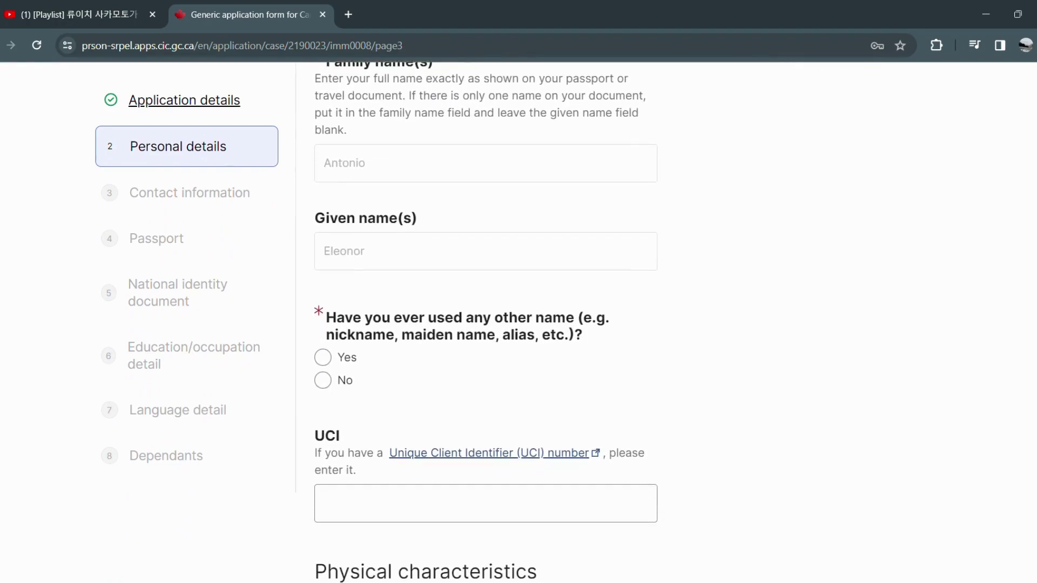
pyautogui.scroll(-1, 486, 324)
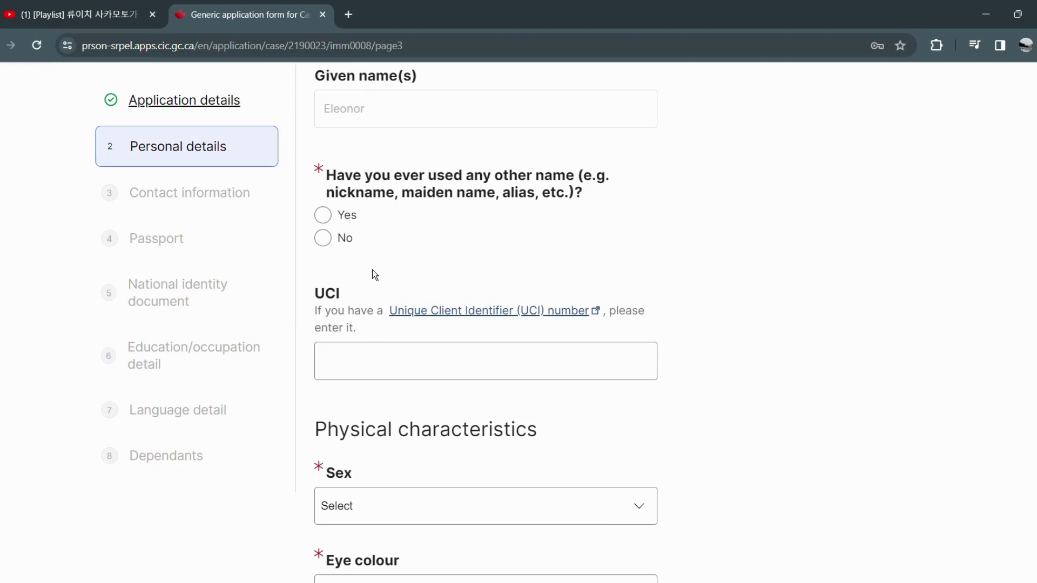
pyautogui.click(347, 243)
# Set sex to F Female, eye colour to Brown and height to 172 cm.
pyautogui.scroll(-3, 349, 249)
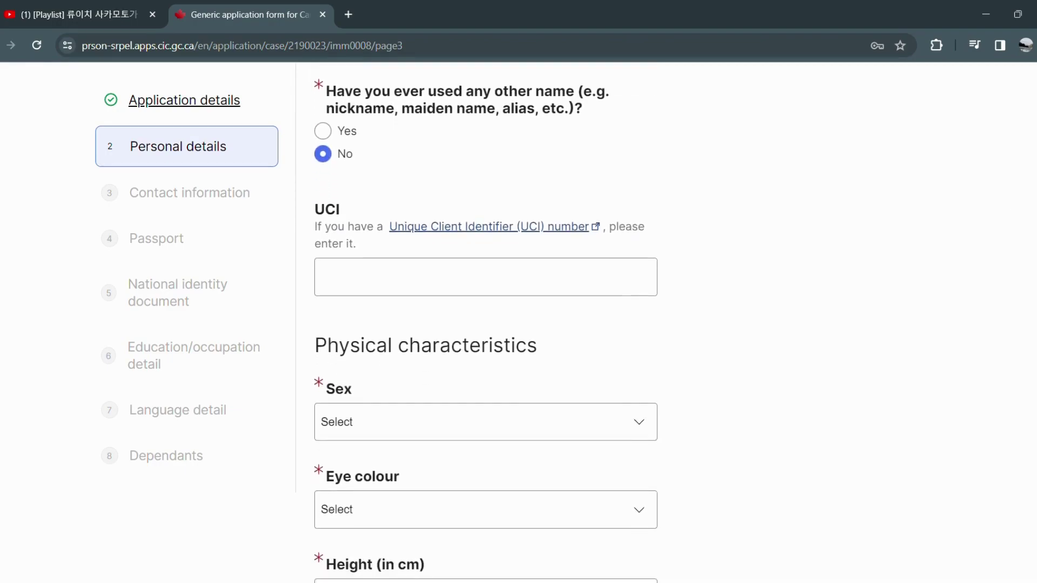
pyautogui.click(386, 201)
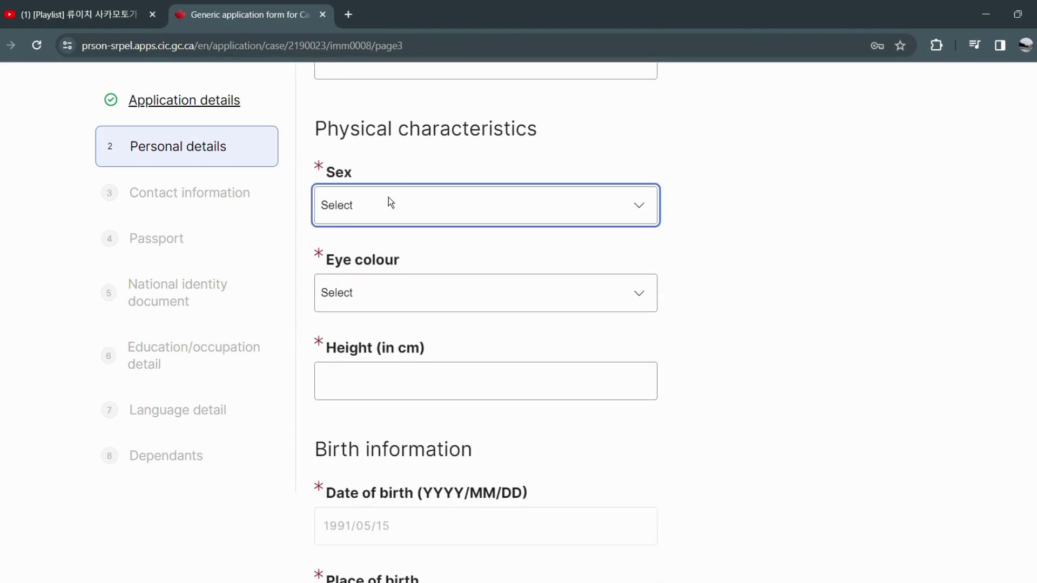
pyautogui.click(397, 232)
pyautogui.click(391, 294)
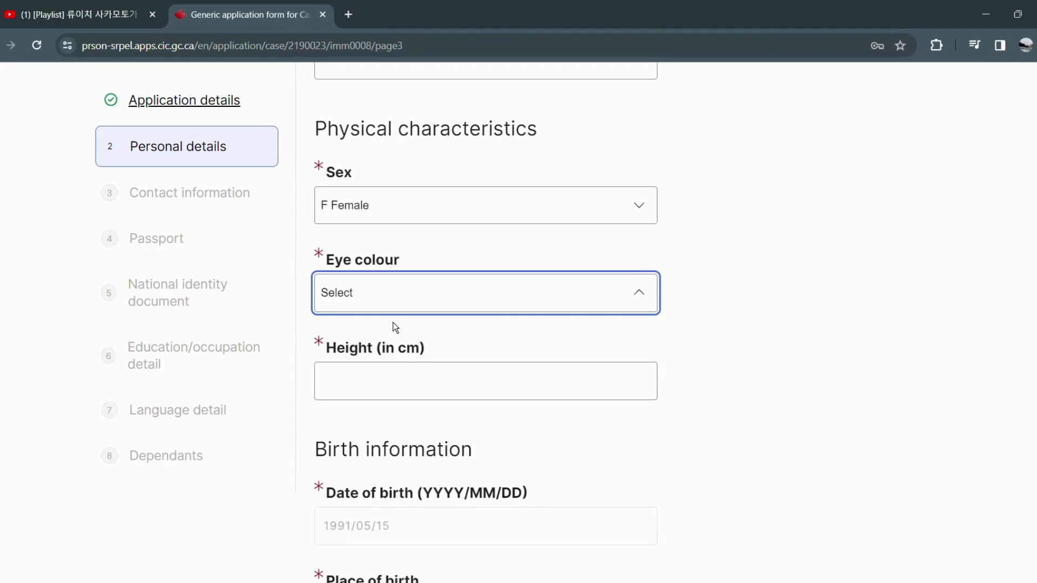
pyautogui.click(391, 365)
pyautogui.click(395, 380)
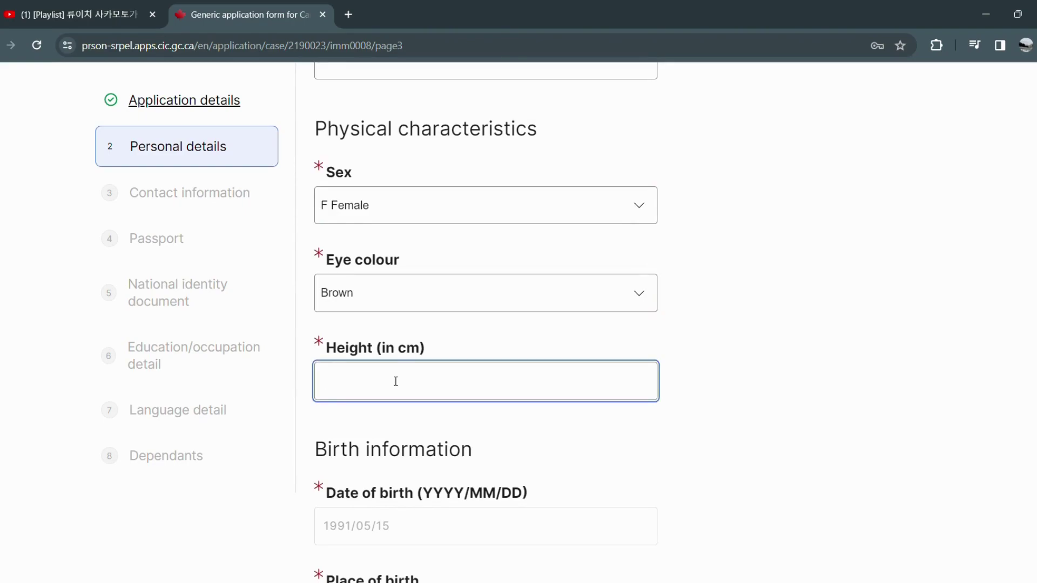
pyautogui.write('172')
# Enter Marikina as place of birth and Philippines as country of birth.
pyautogui.scroll(-1, 407, 527)
pyautogui.scroll(-5, 407, 527)
pyautogui.click(413, 254)
pyautogui.write('Marikina')
pyautogui.click(362, 352)
pyautogui.press('p')
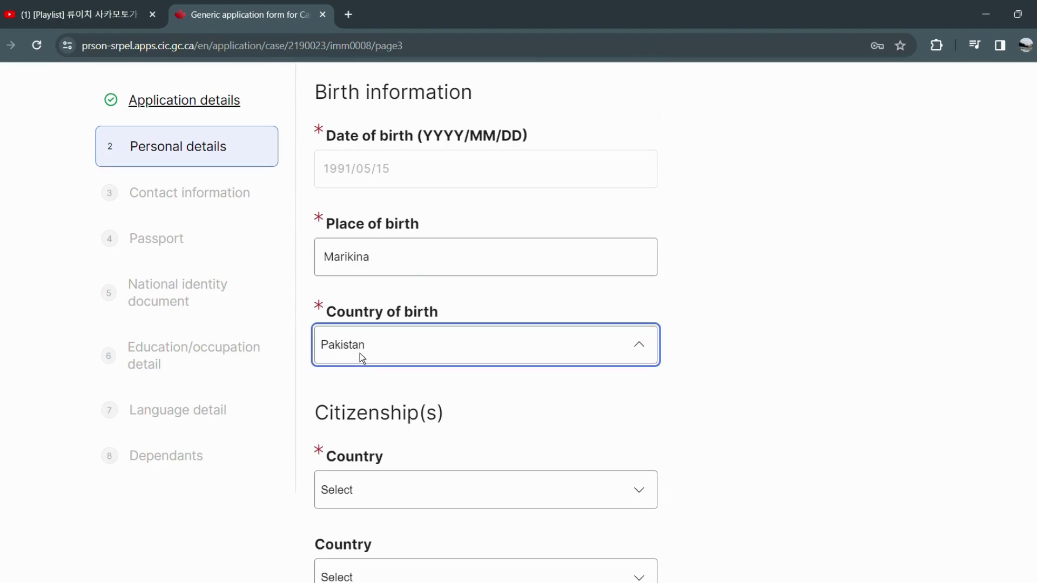
pyautogui.press('p')
pyautogui.press('h')
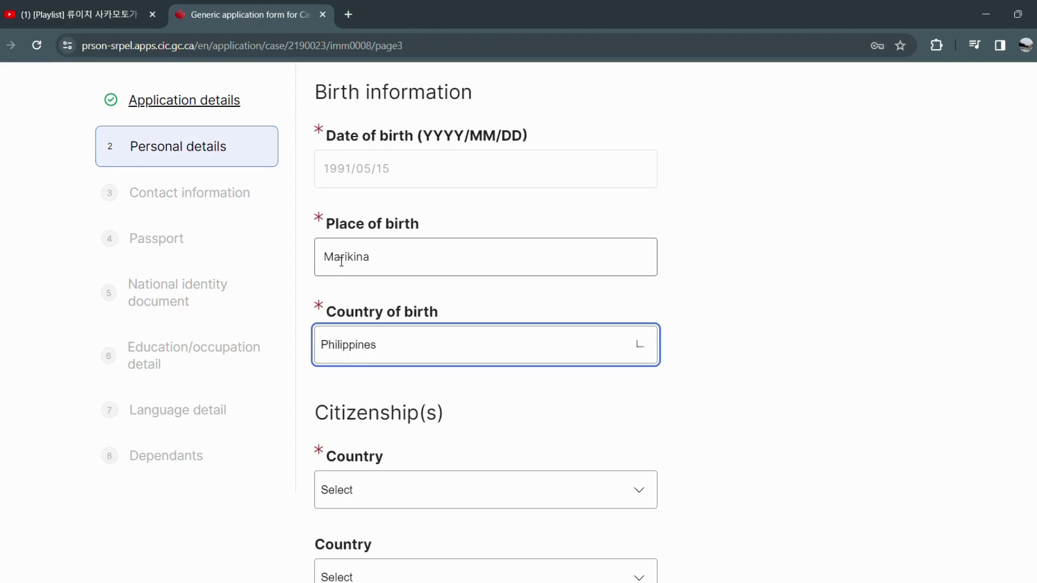
# Set both citizenship country fields to Philippines.
pyautogui.click(373, 492)
pyautogui.press('p')
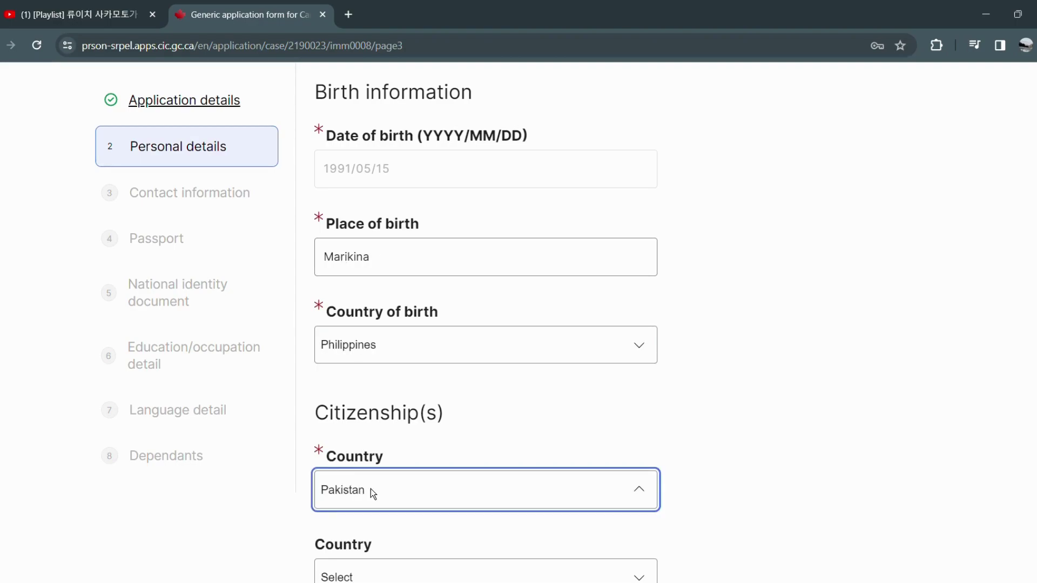
pyautogui.press('p')
pyautogui.press('p')
pyautogui.press('p')
pyautogui.press('p')
pyautogui.press('Up')
pyautogui.press('Return')
pyautogui.scroll(-1, 376, 520)
pyautogui.scroll(-1, 377, 520)
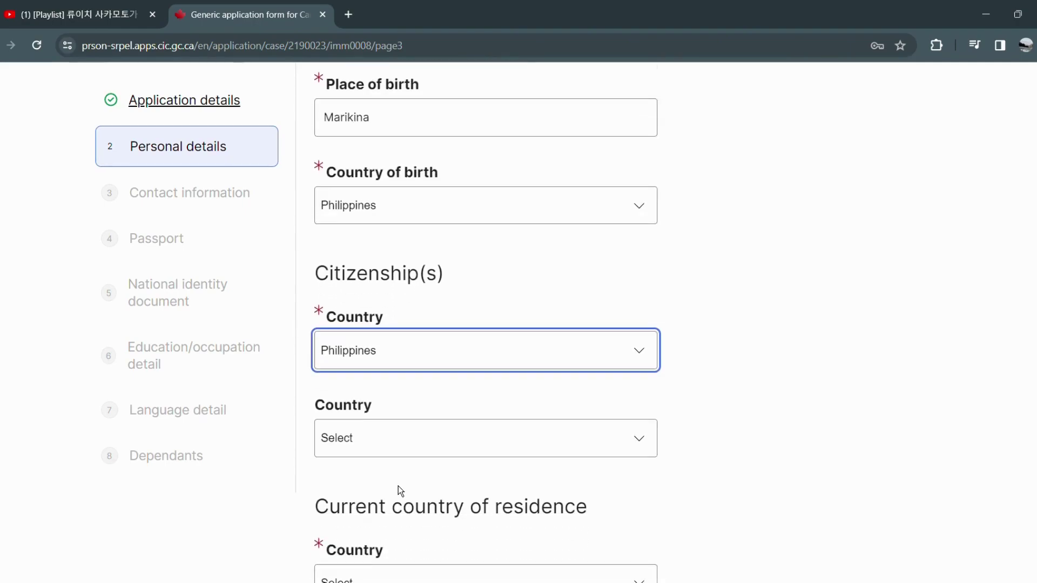
pyautogui.click(398, 449)
pyautogui.press('p')
pyautogui.press('p')
pyautogui.press('p')
pyautogui.press('p')
pyautogui.press('p')
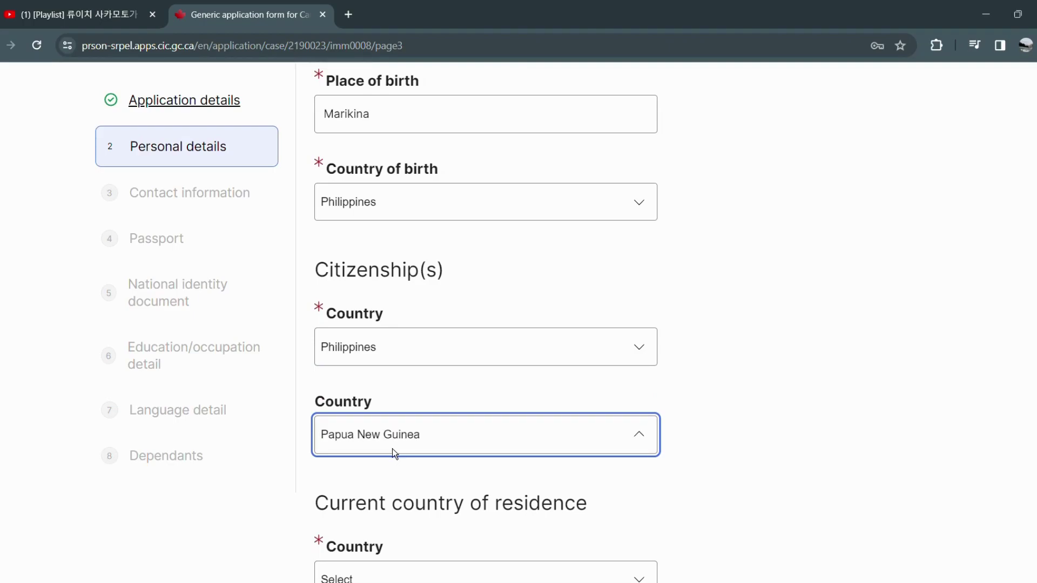
pyautogui.press('Return')
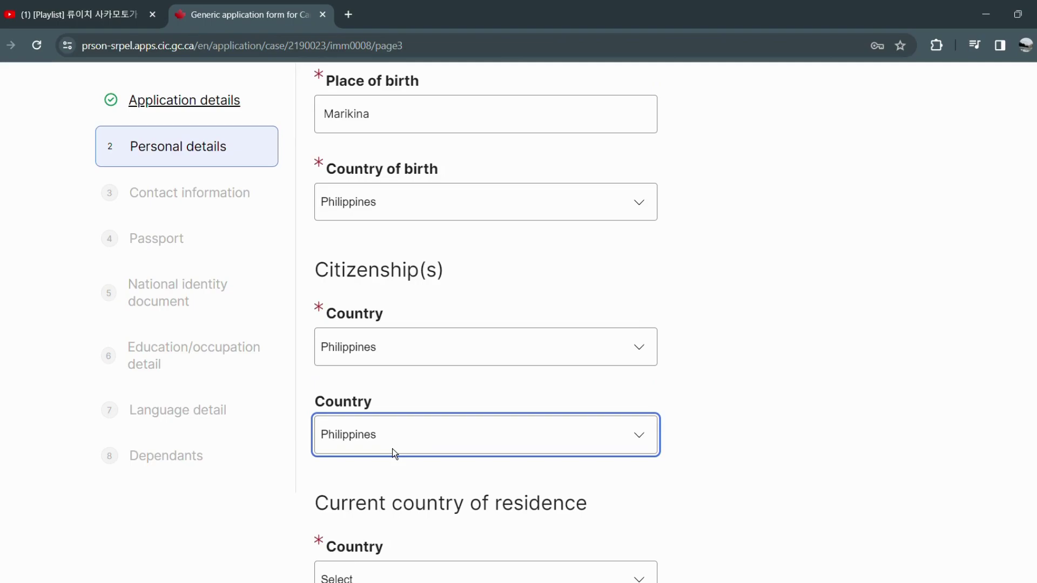
pyautogui.scroll(-3, 392, 449)
pyautogui.press('Tab')
# Set the current country of residence to Canada with Worker status.
pyautogui.click(387, 442)
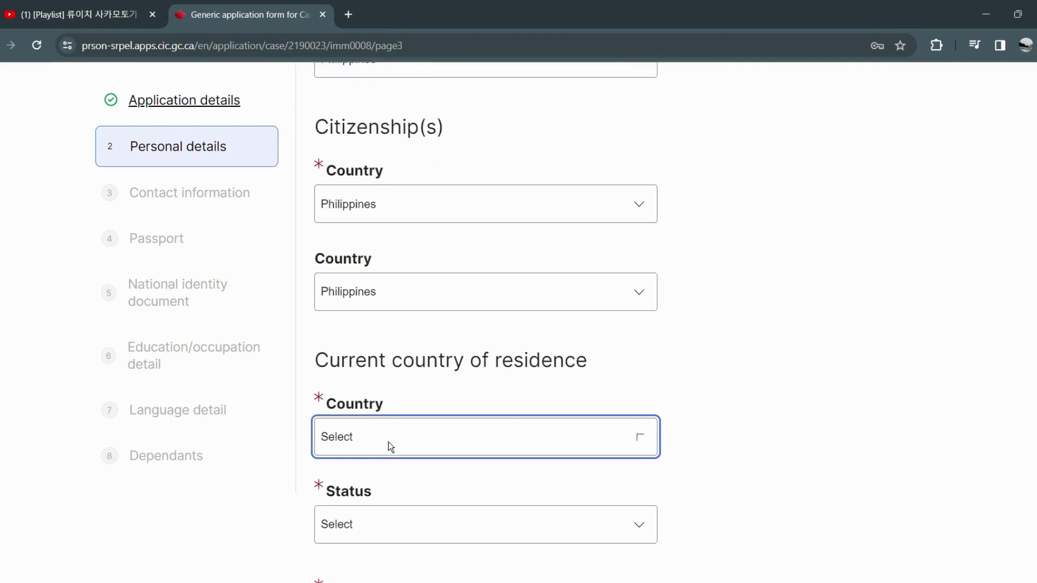
pyautogui.press('c')
pyautogui.press('c')
pyautogui.press('c')
pyautogui.press('Return')
pyautogui.scroll(-3, 387, 442)
pyautogui.click(379, 396)
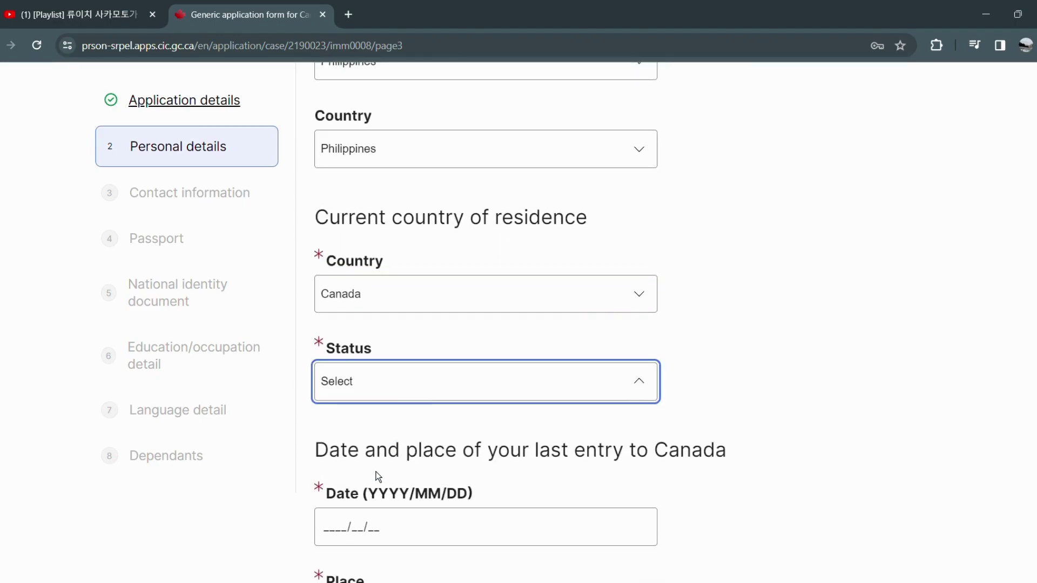
pyautogui.press('w')
pyautogui.scroll(-3, 376, 471)
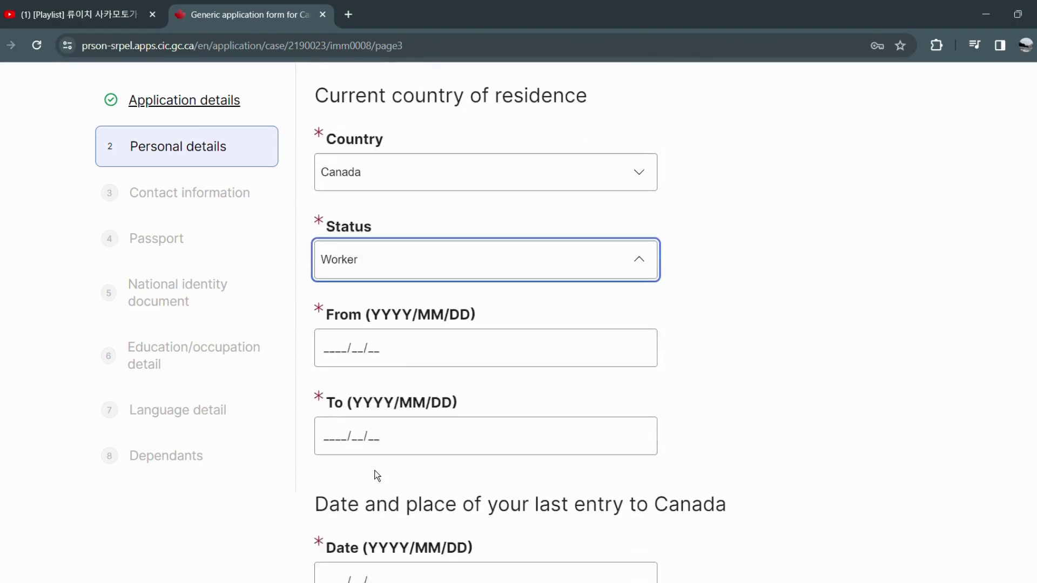
# Enter the residence status period from 2023/01/01 to 2024/03/31.
pyautogui.click(327, 333)
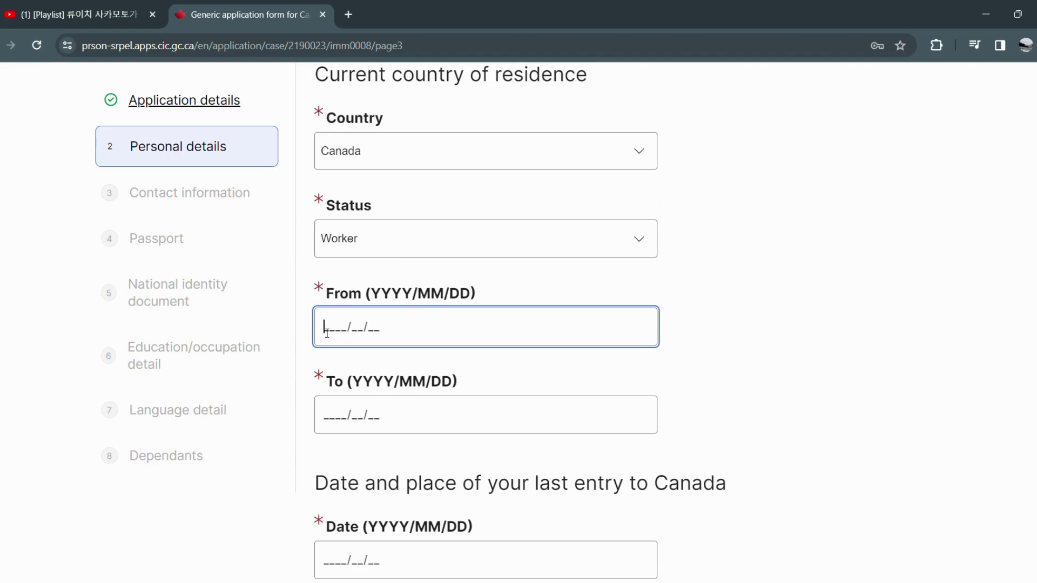
pyautogui.write('2023/01/')
pyautogui.write('01')
pyautogui.click(335, 414)
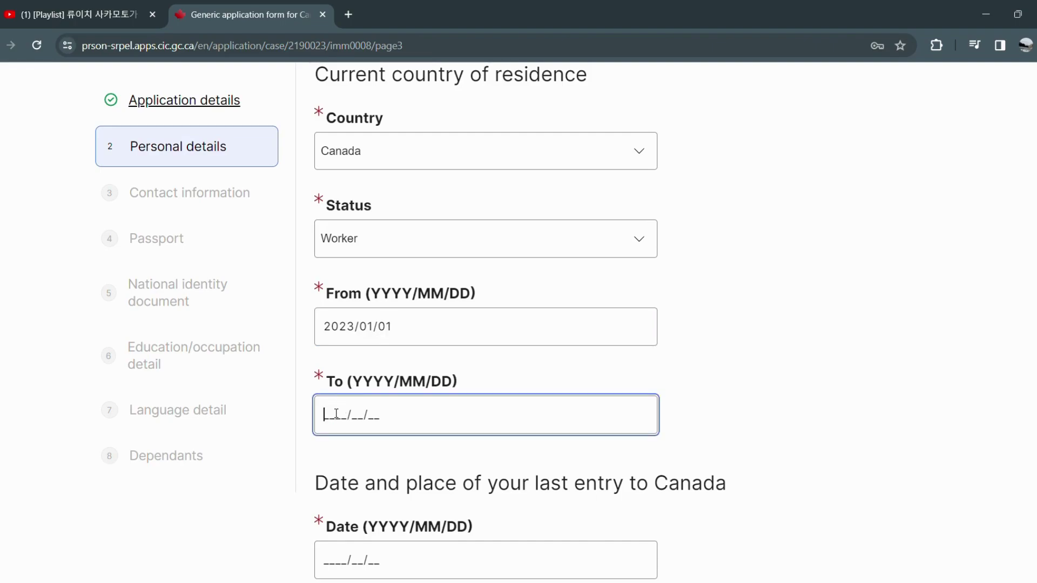
pyautogui.write('2024/')
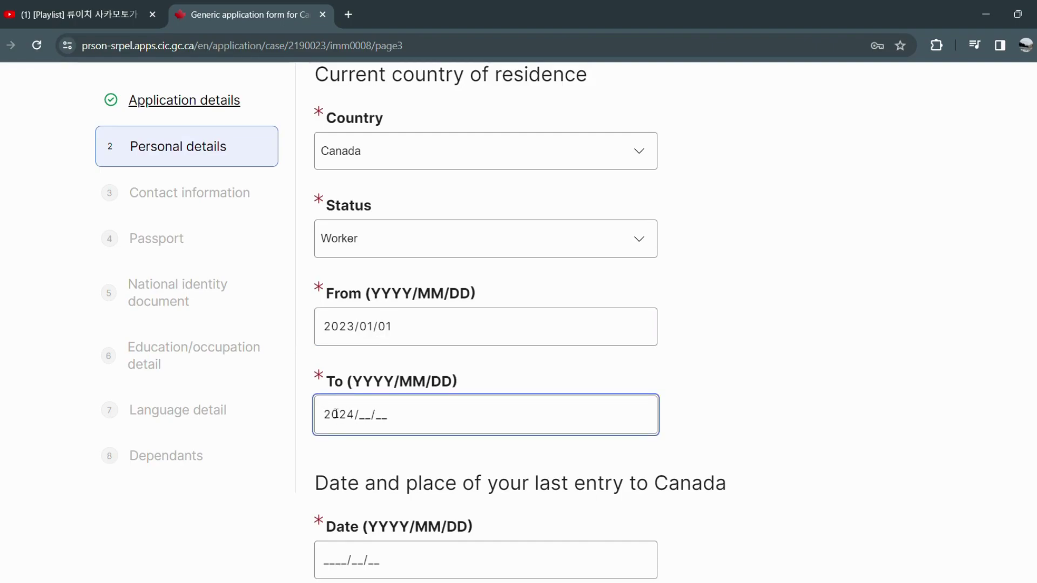
pyautogui.write('03/31')
pyautogui.scroll(-1, 339, 412)
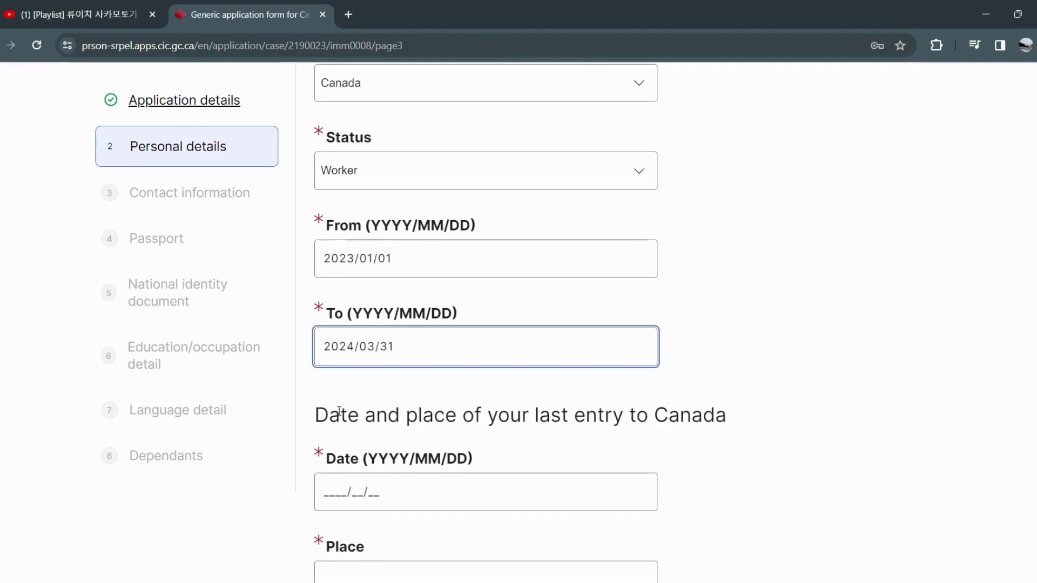
# Enter the last entry date 2023/12/29 and place of entry Toronto Airport.
pyautogui.scroll(-1, 340, 489)
pyautogui.click(326, 420)
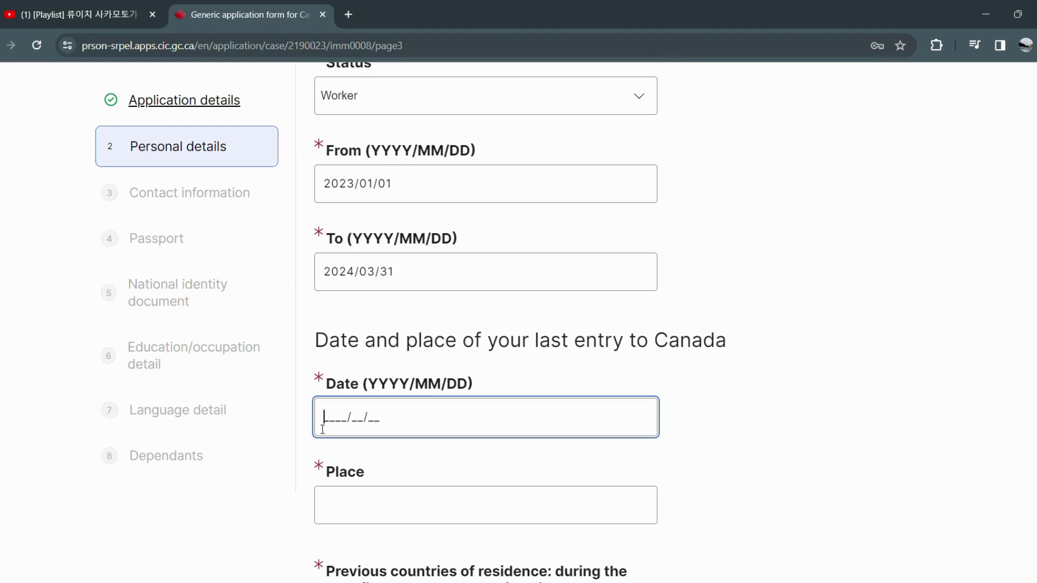
pyautogui.write('2023/12/29')
pyautogui.click(390, 518)
pyautogui.write('Toronto Airport')
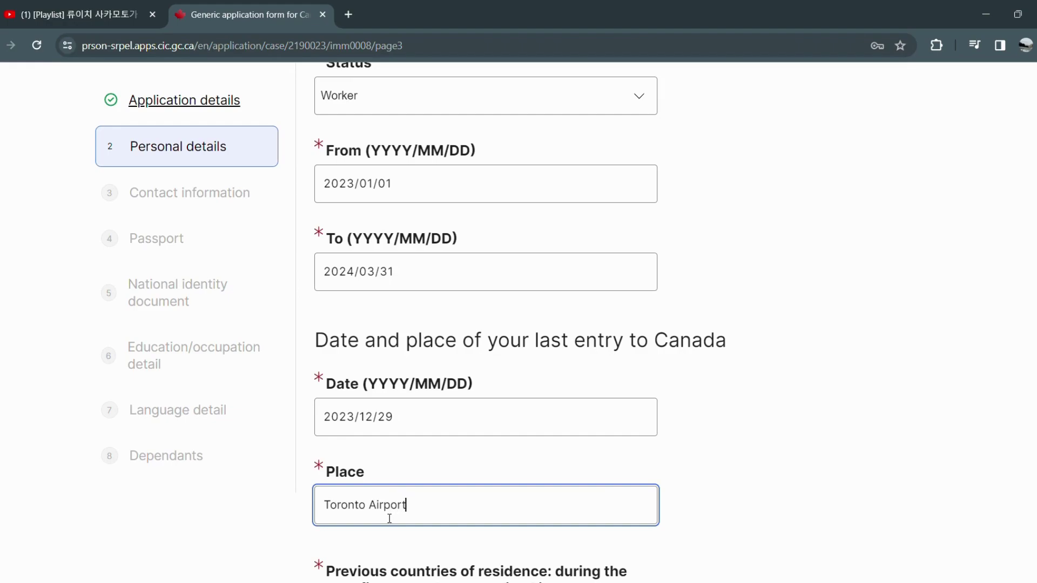
pyautogui.scroll(-2, 389, 503)
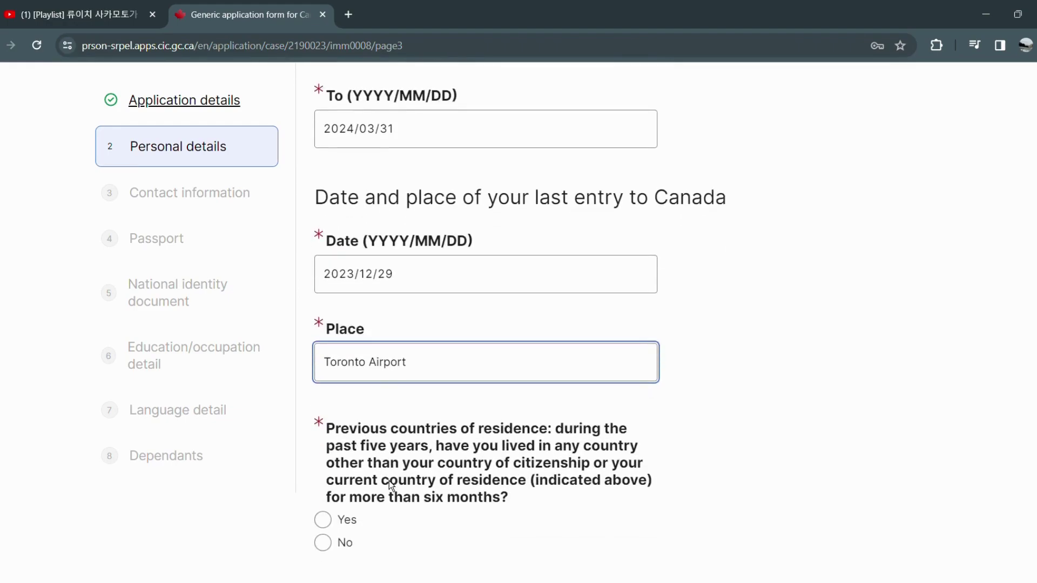
pyautogui.scroll(-1, 341, 459)
# Answer No to having lived in previous countries of residence.
pyautogui.click(344, 451)
pyautogui.scroll(-1, 933, 356)
pyautogui.scroll(-2, 932, 356)
pyautogui.click(409, 446)
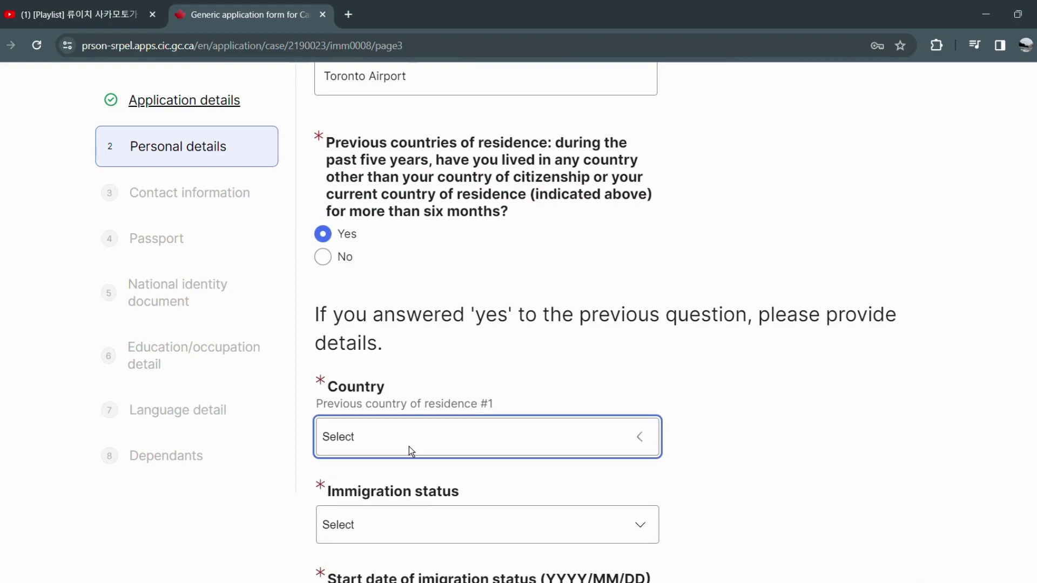
pyautogui.write('Uganda')
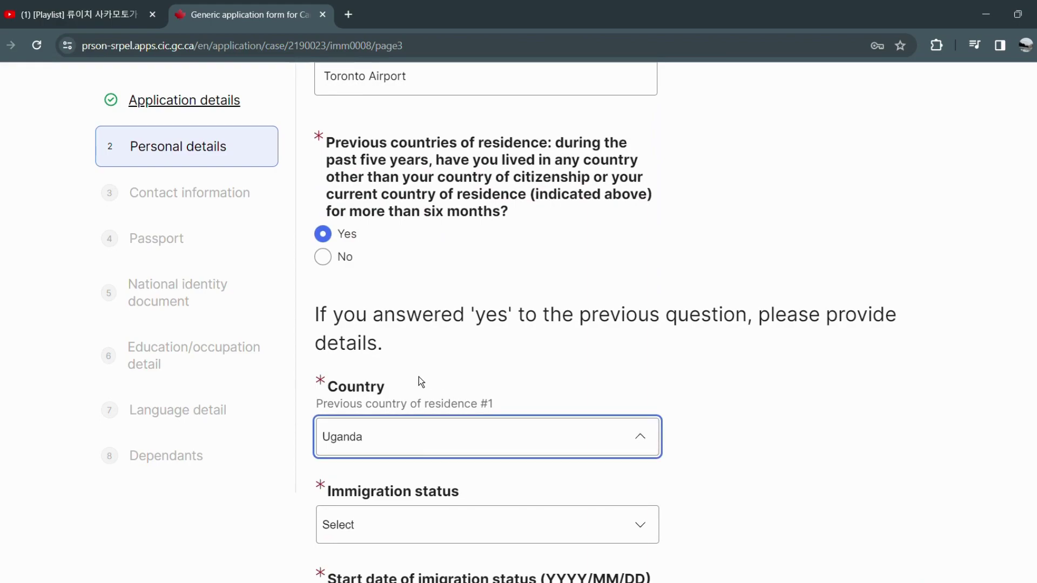
pyautogui.click(424, 310)
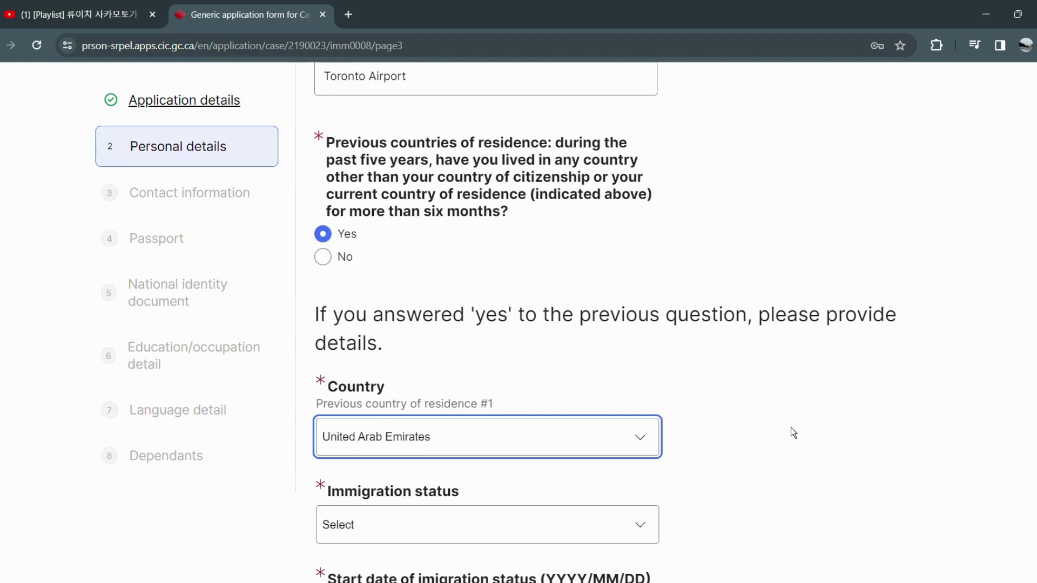
pyautogui.click(345, 259)
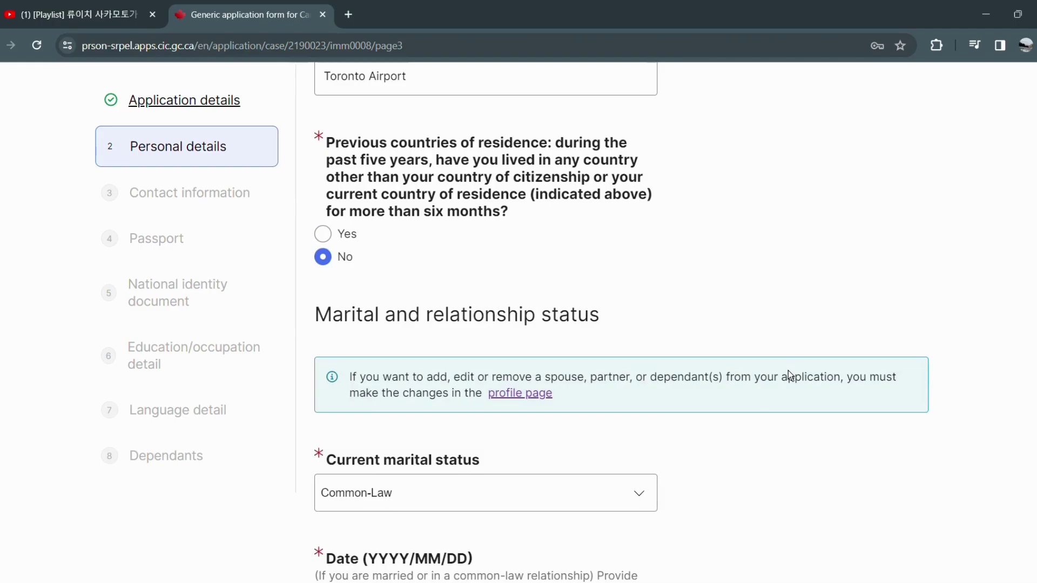
pyautogui.scroll(-3, 505, 502)
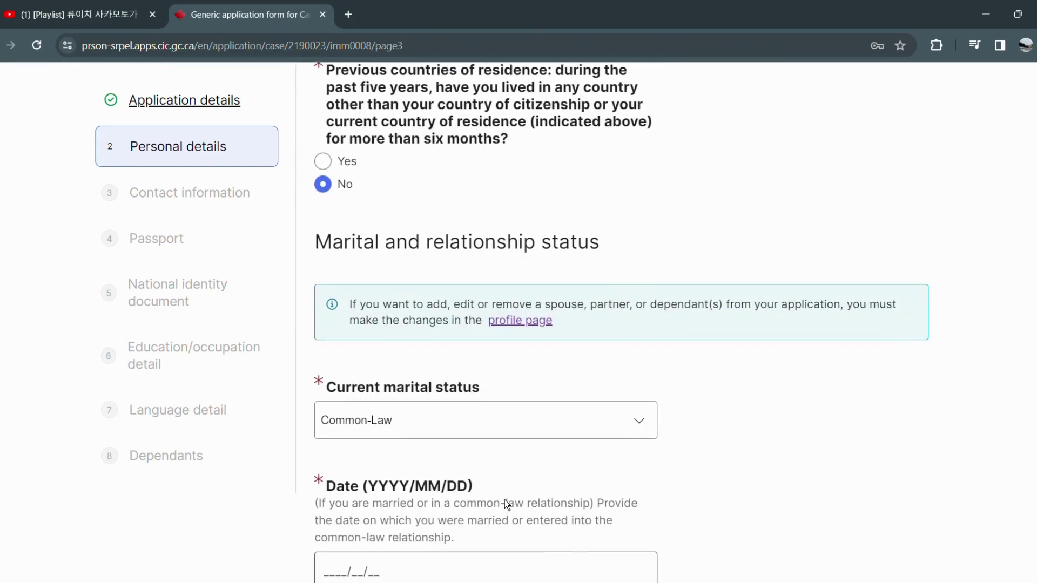
# Enter common-law date 2018/06/06, answer No to previous marriage, and save personal details.
pyautogui.click(349, 505)
pyautogui.write('0')
pyautogui.press('BackSpace')
pyautogui.write('2018/06/06')
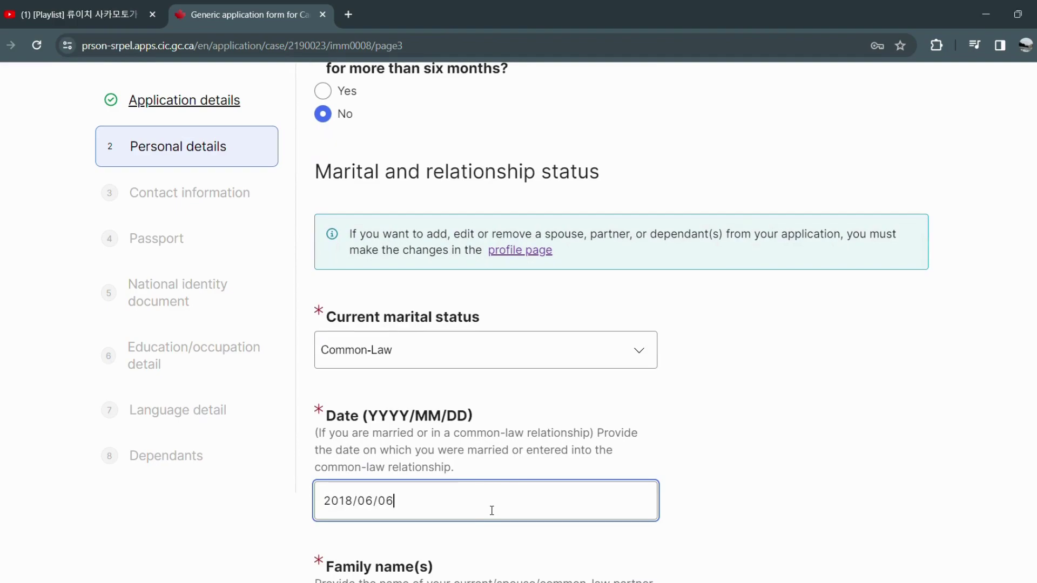
pyautogui.scroll(-9, 491, 510)
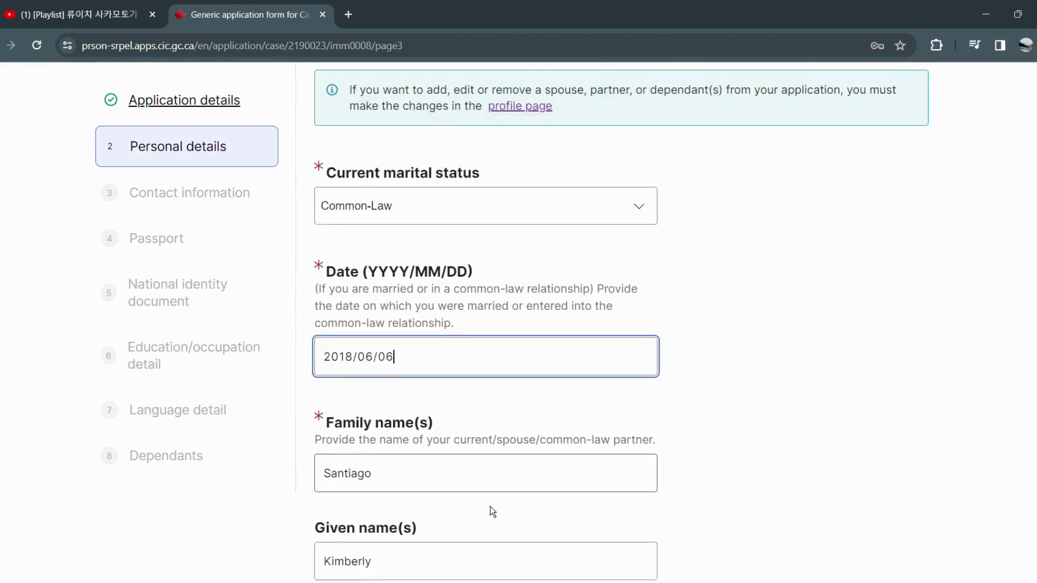
pyautogui.scroll(-1, 489, 508)
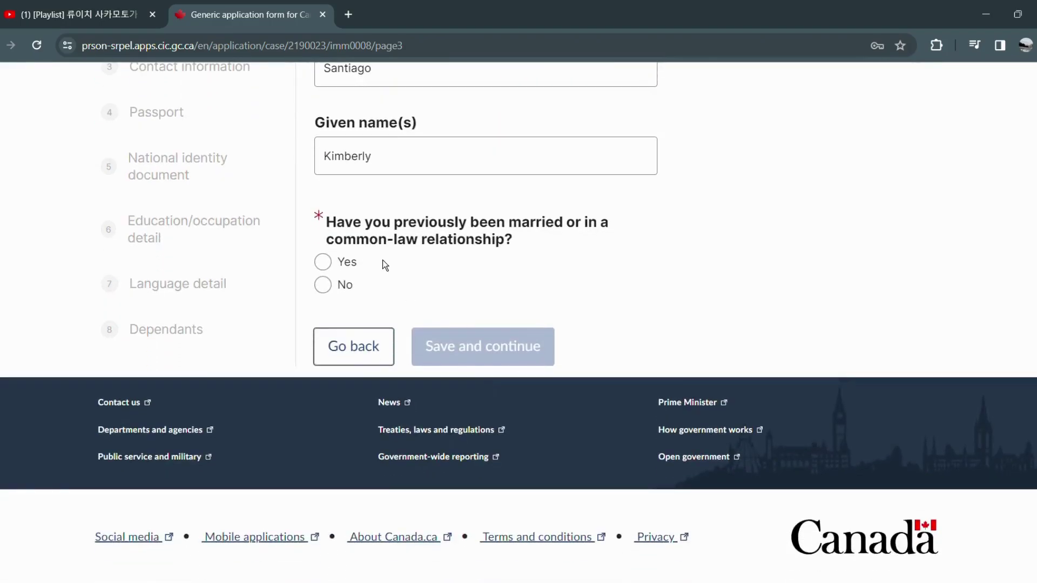
pyautogui.click(345, 285)
pyautogui.click(527, 351)
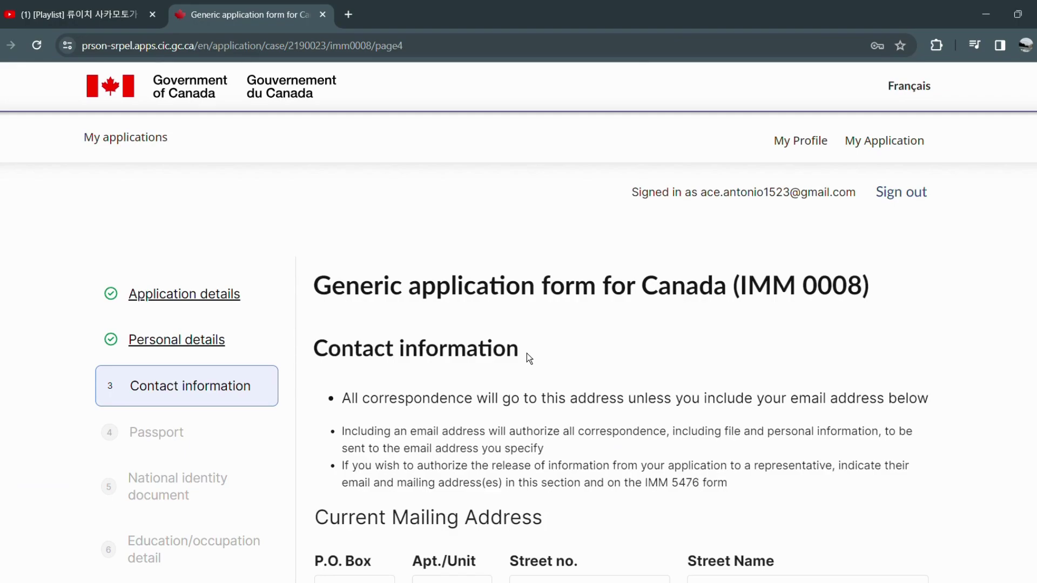
# Set the primary phone to a Canada/US Cellular number and enter the phone number.
pyautogui.scroll(-3, 702, 402)
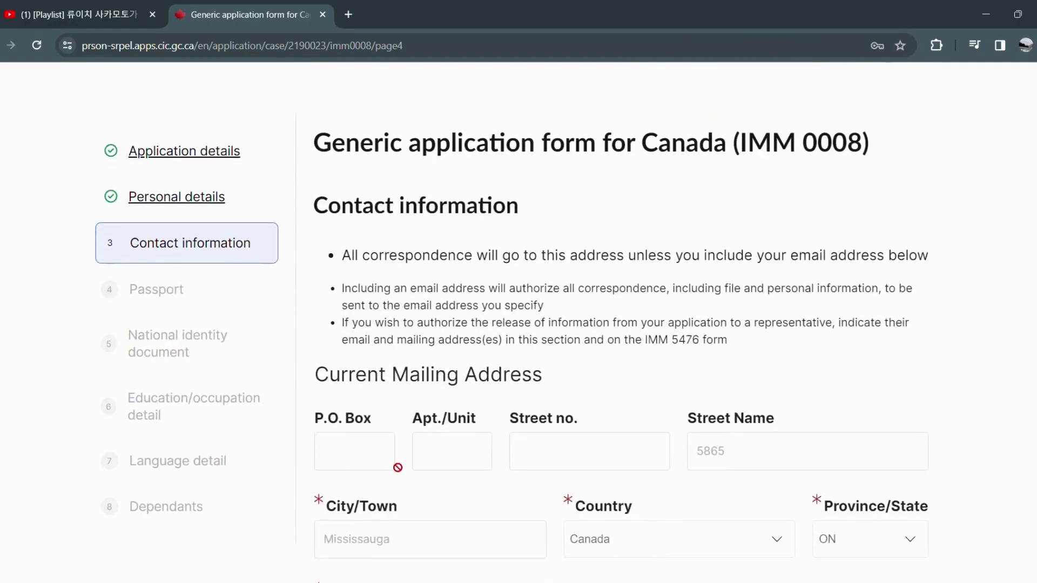
pyautogui.scroll(-3, 627, 454)
pyautogui.scroll(-2, 639, 448)
pyautogui.scroll(-1, 624, 449)
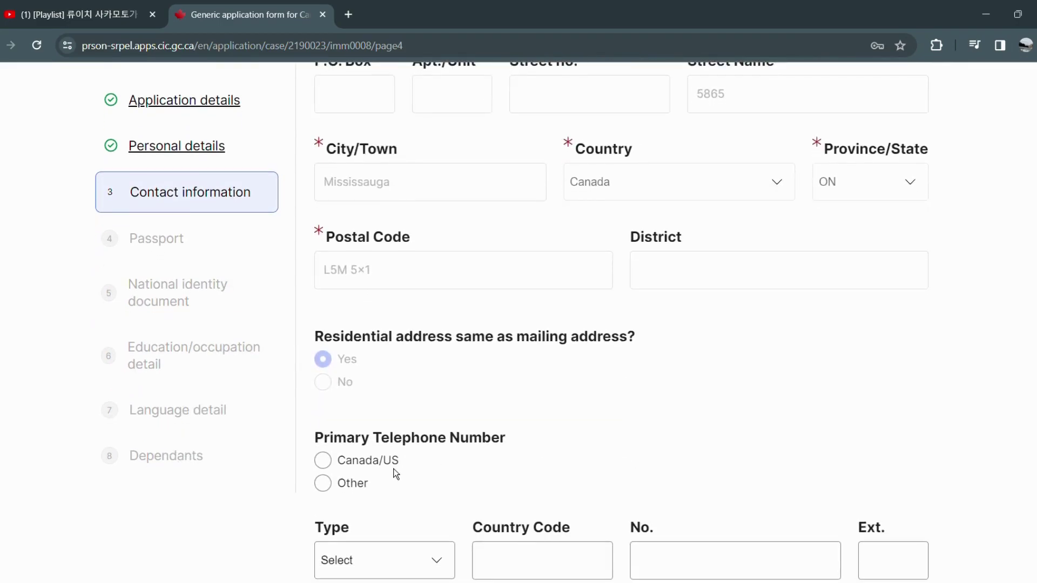
pyautogui.click(371, 465)
pyautogui.scroll(-1, 371, 468)
pyautogui.click(377, 495)
pyautogui.click(406, 453)
pyautogui.click(680, 482)
# Agree to be contacted by email and save the contact information.
pyautogui.scroll(-1, 671, 475)
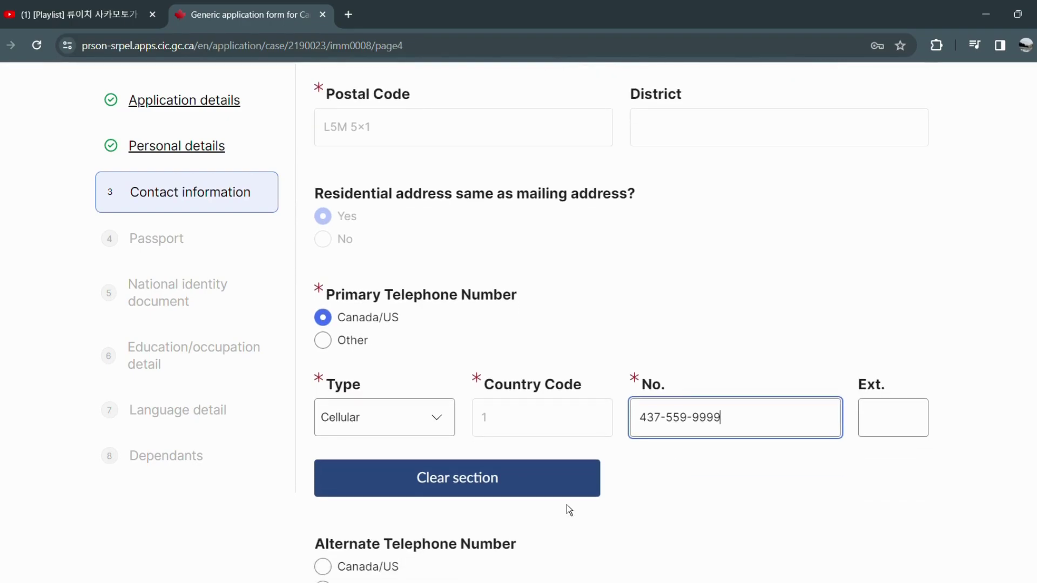
pyautogui.scroll(-2, 567, 503)
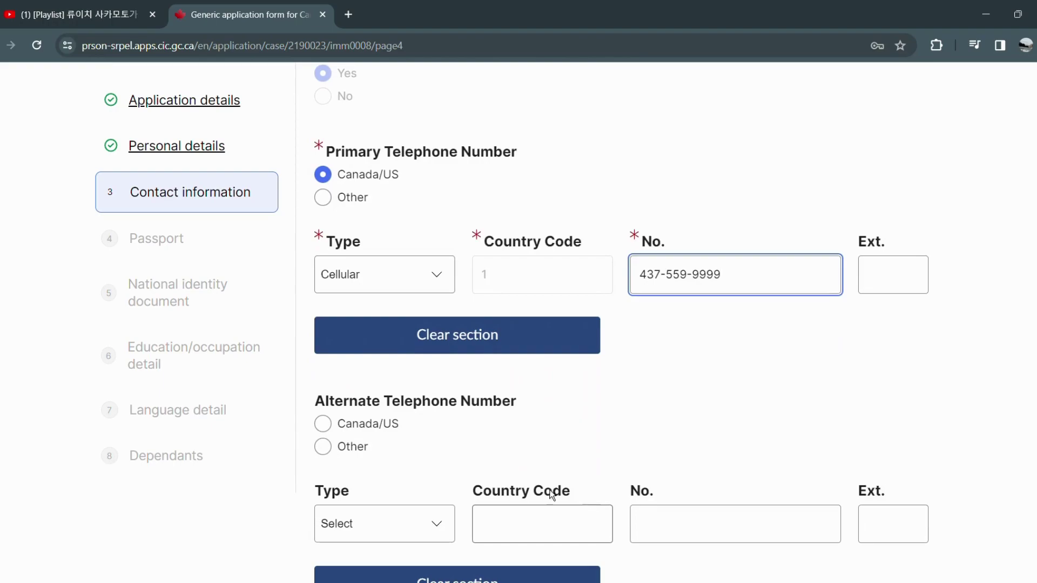
pyautogui.scroll(-1, 371, 504)
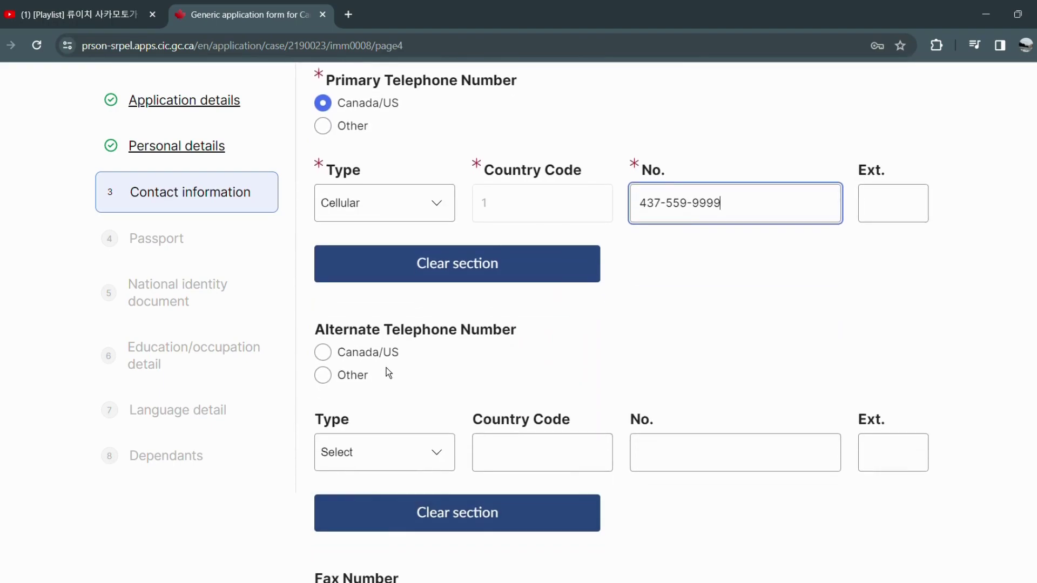
pyautogui.scroll(-4, 373, 365)
pyautogui.scroll(-2, 372, 367)
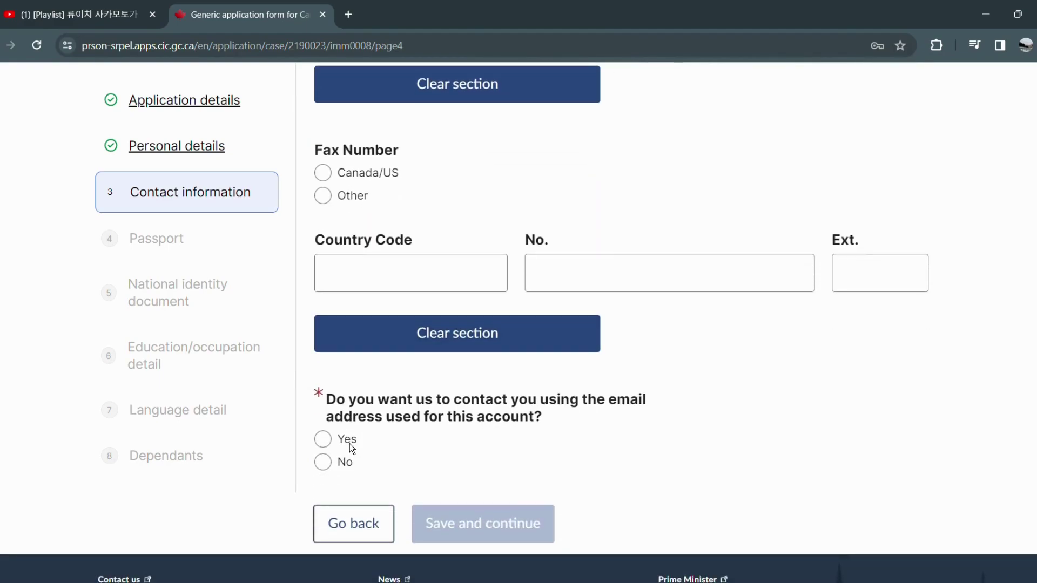
pyautogui.click(347, 441)
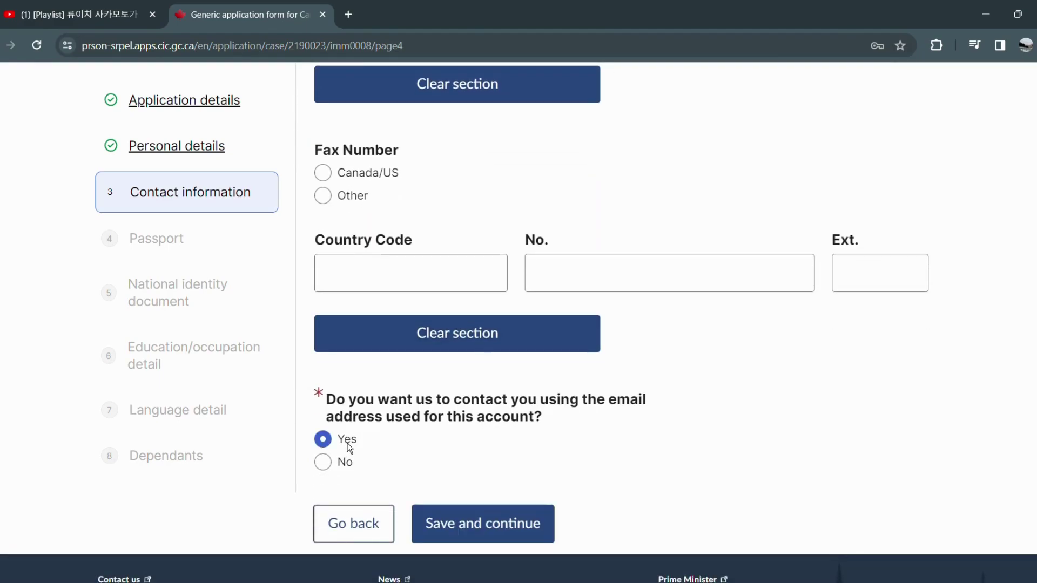
pyautogui.click(481, 527)
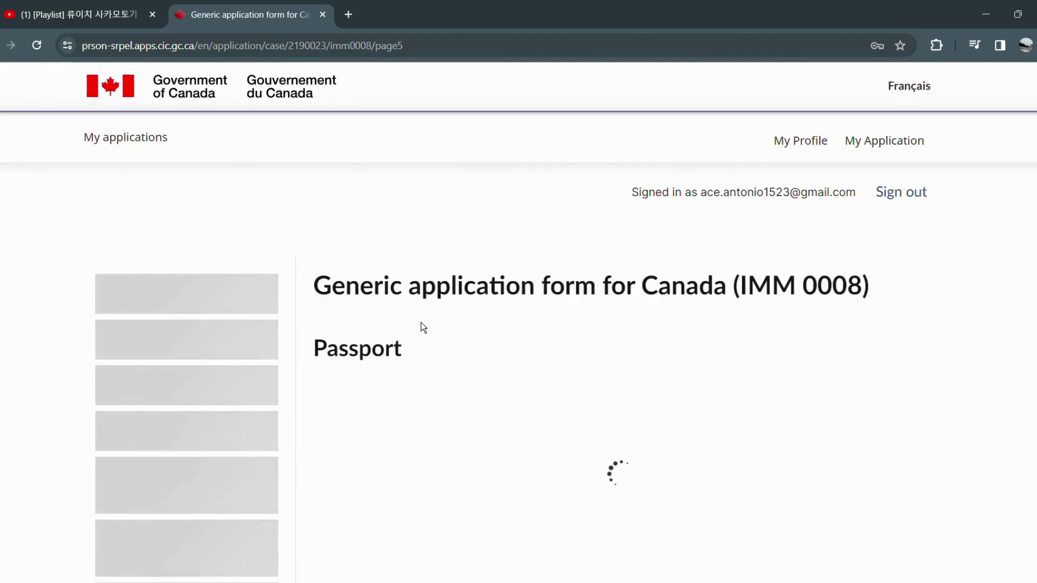
# Confirm having a valid passport and enter the passport number.
pyautogui.click(373, 424)
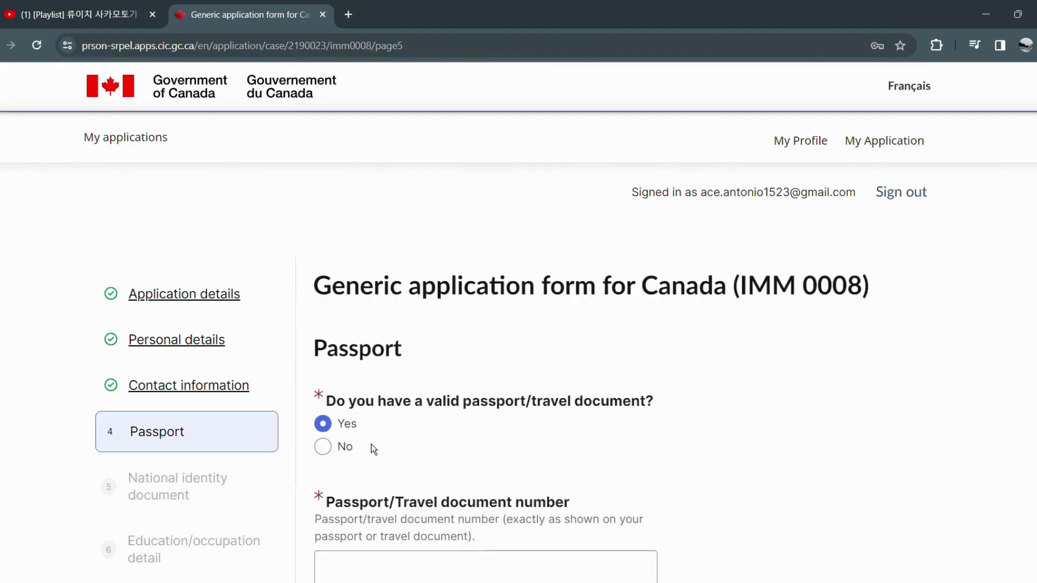
pyautogui.scroll(-1, 481, 504)
pyautogui.click(479, 494)
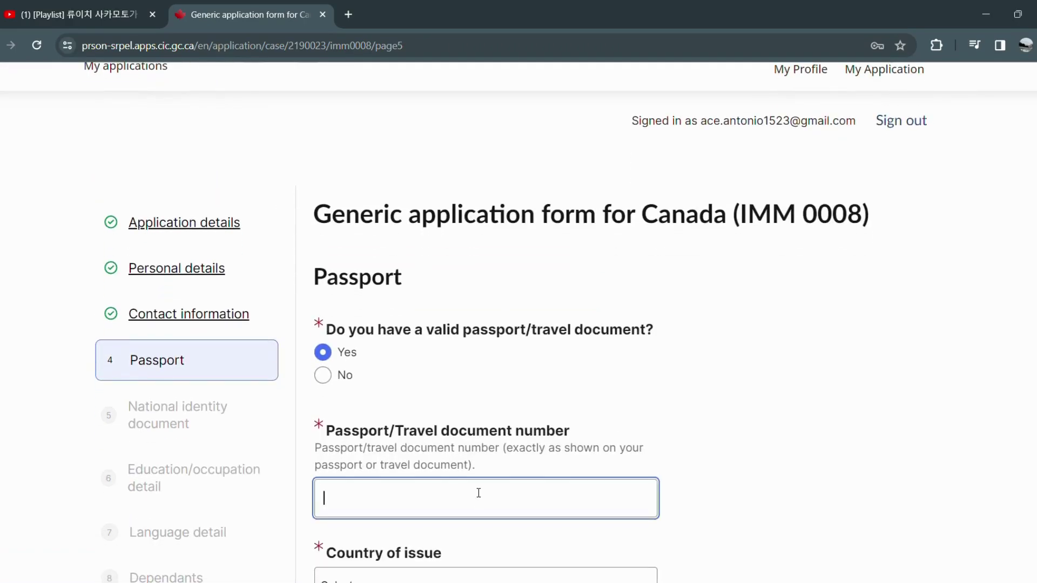
pyautogui.scroll(1, 553, 383)
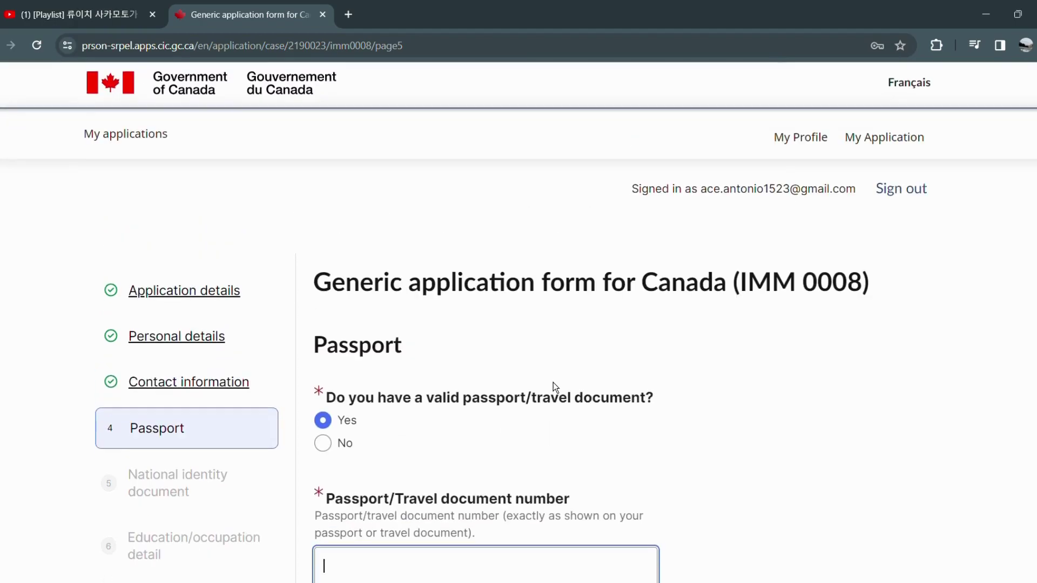
pyautogui.scroll(-2, 671, 400)
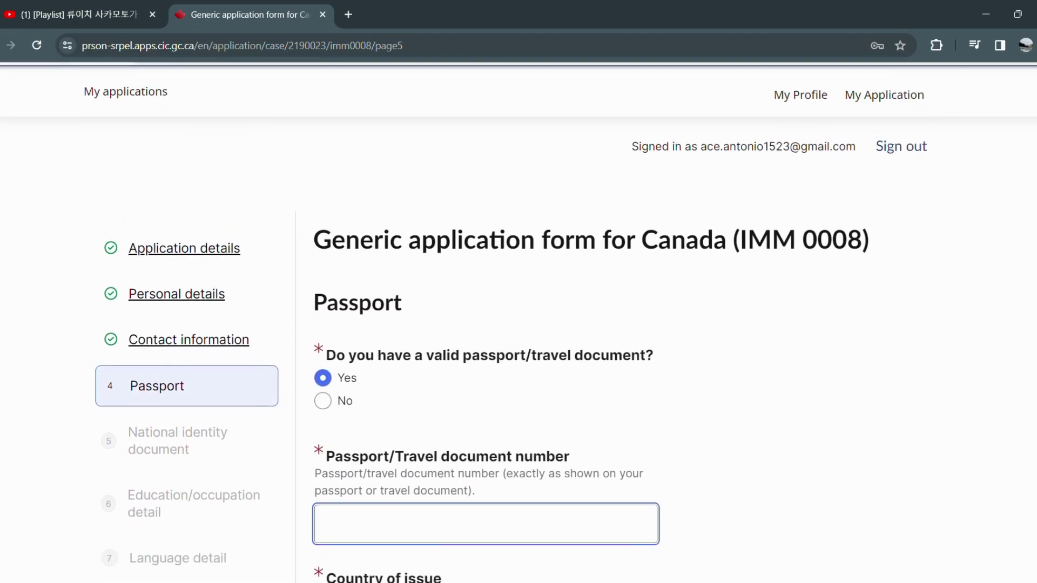
pyautogui.scroll(-4, 519, 322)
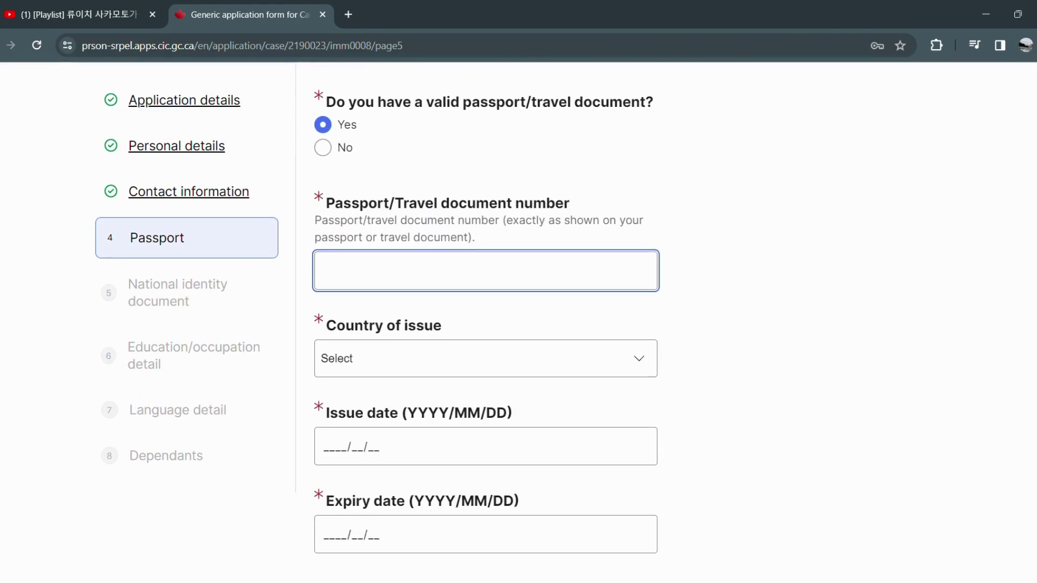
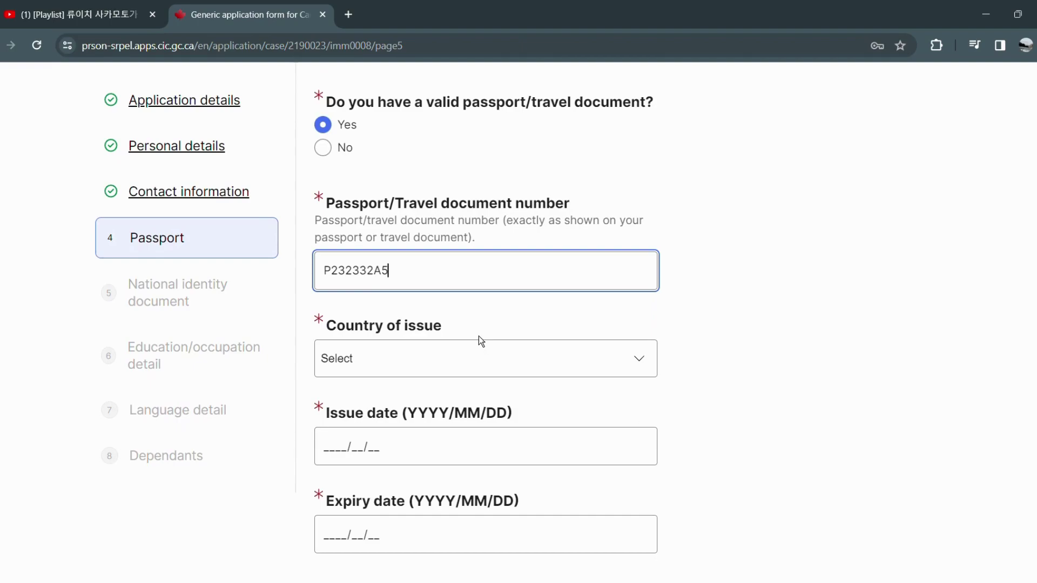
# Select PHL (Philippines) as the passport's country of issue.
pyautogui.click(478, 356)
pyautogui.press('p')
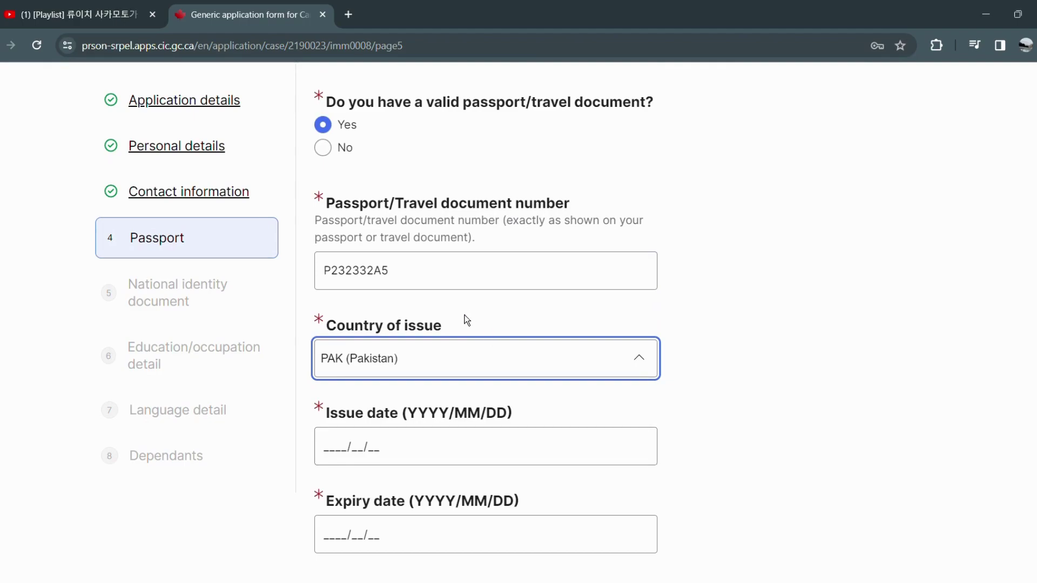
pyautogui.press('p')
pyautogui.press('h')
# Enter passport issue date 2018/01/19 and expiry date 2028/01/18, then save.
pyautogui.click(425, 459)
pyautogui.write('2028/')
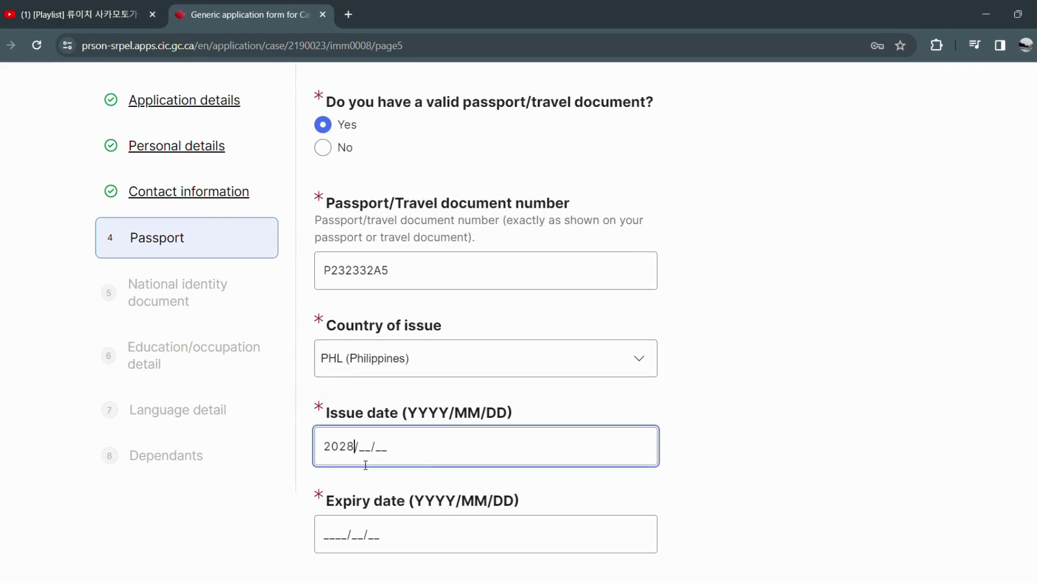
pyautogui.write('01/19')
pyautogui.click(343, 522)
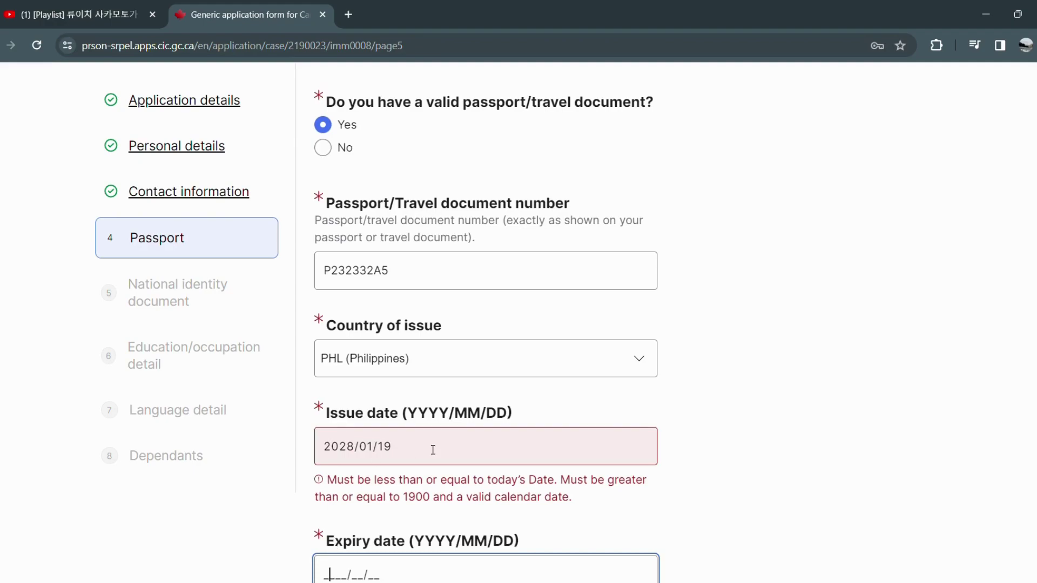
pyautogui.click(351, 452)
pyautogui.write('1')
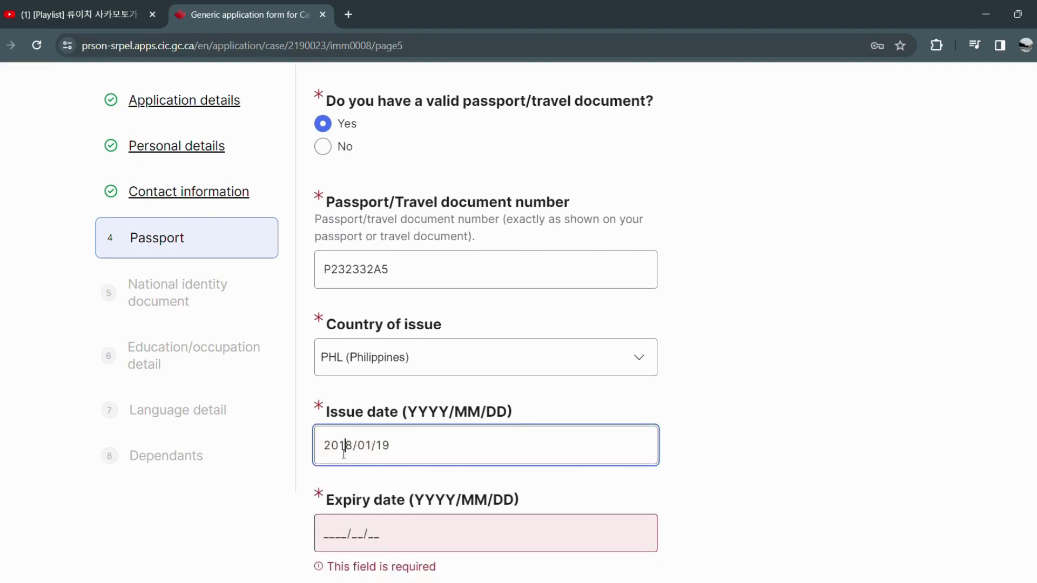
pyautogui.scroll(-1, 348, 454)
pyautogui.click(339, 466)
pyautogui.write('202')
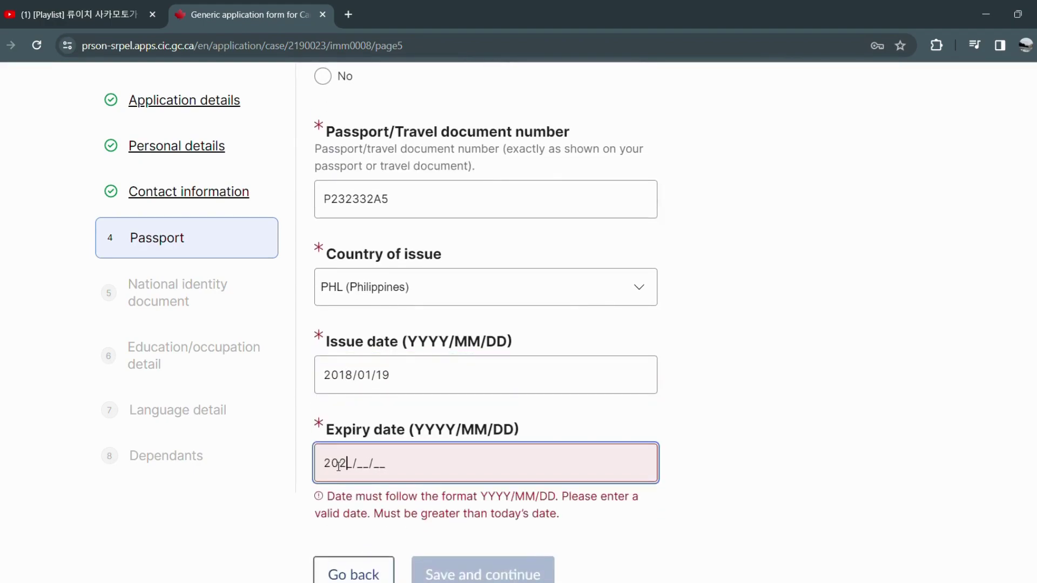
pyautogui.write('8/01/18')
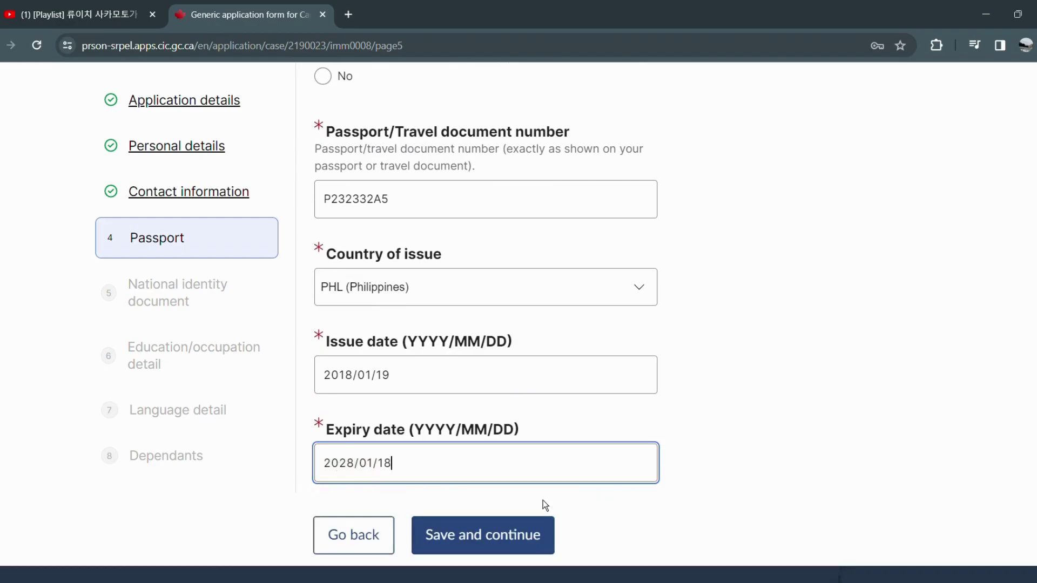
pyautogui.click(505, 534)
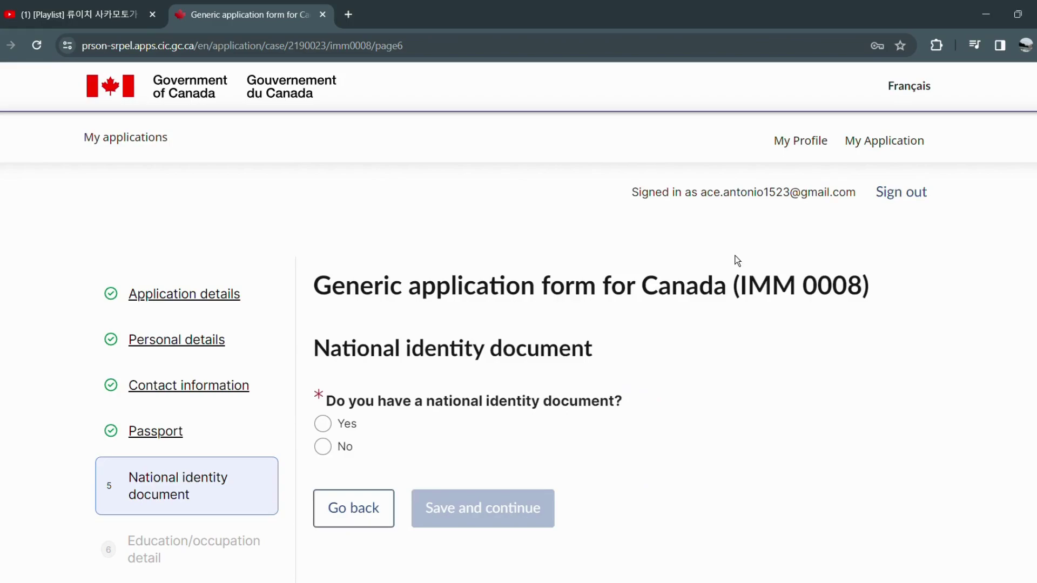
# Answer No to having a national identity document and save.
pyautogui.scroll(-1, 440, 435)
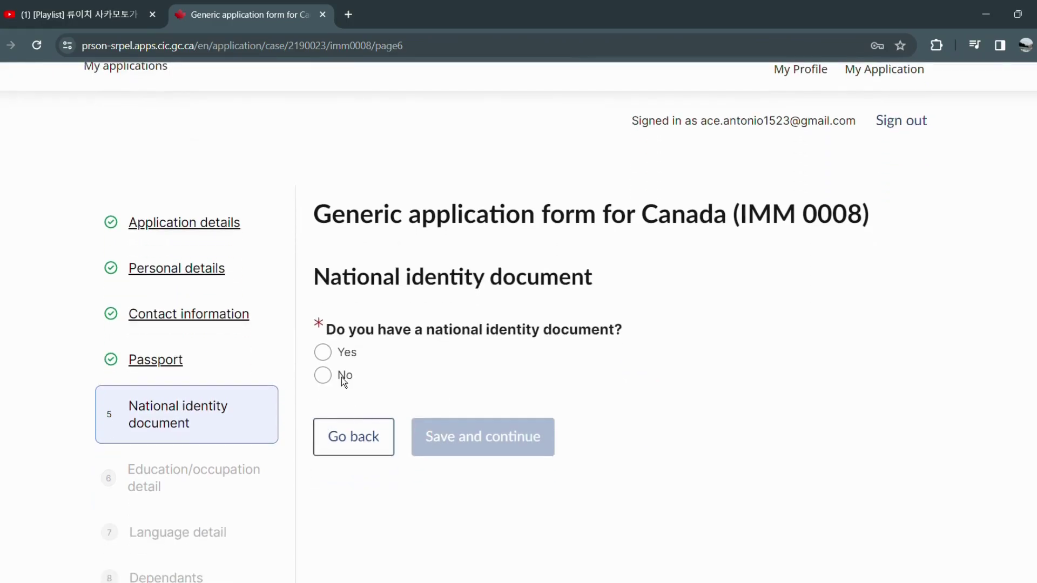
pyautogui.click(339, 381)
pyautogui.click(462, 438)
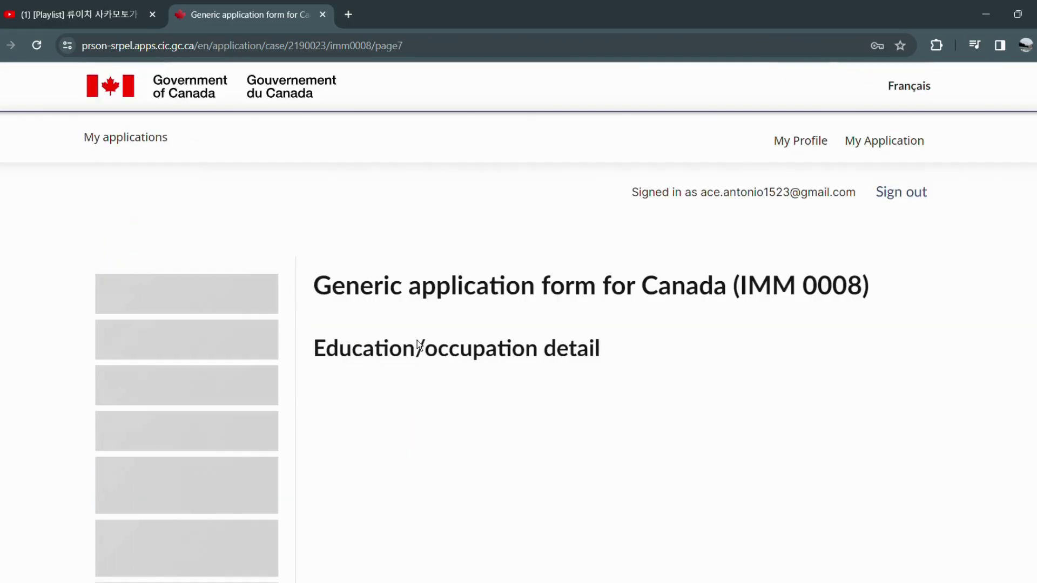
# Set highest education to Bachelor's Degree with 14 total years of education.
pyautogui.scroll(-2, 418, 343)
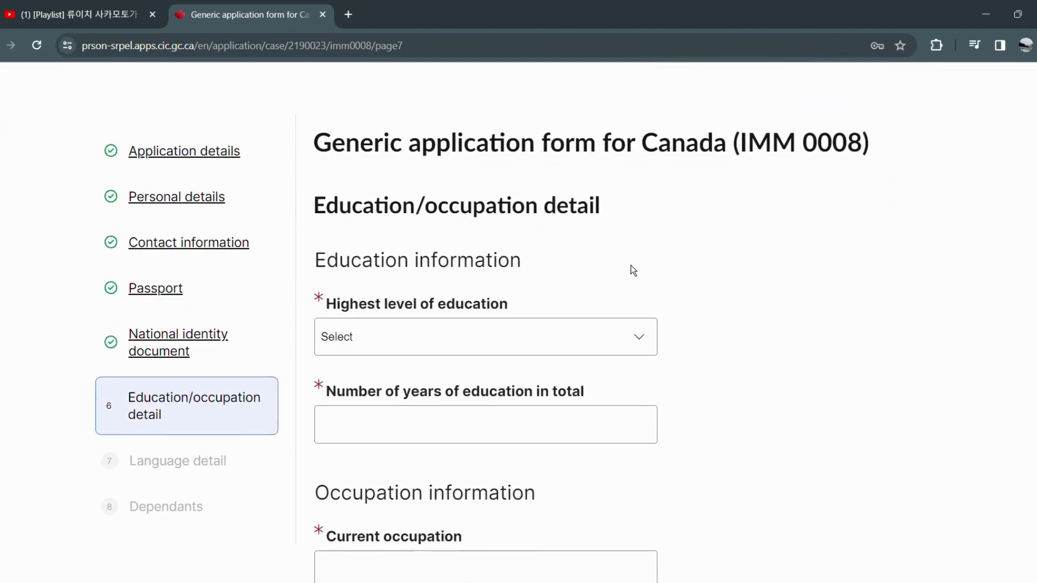
pyautogui.scroll(-2, 633, 270)
pyautogui.scroll(-1, 486, 324)
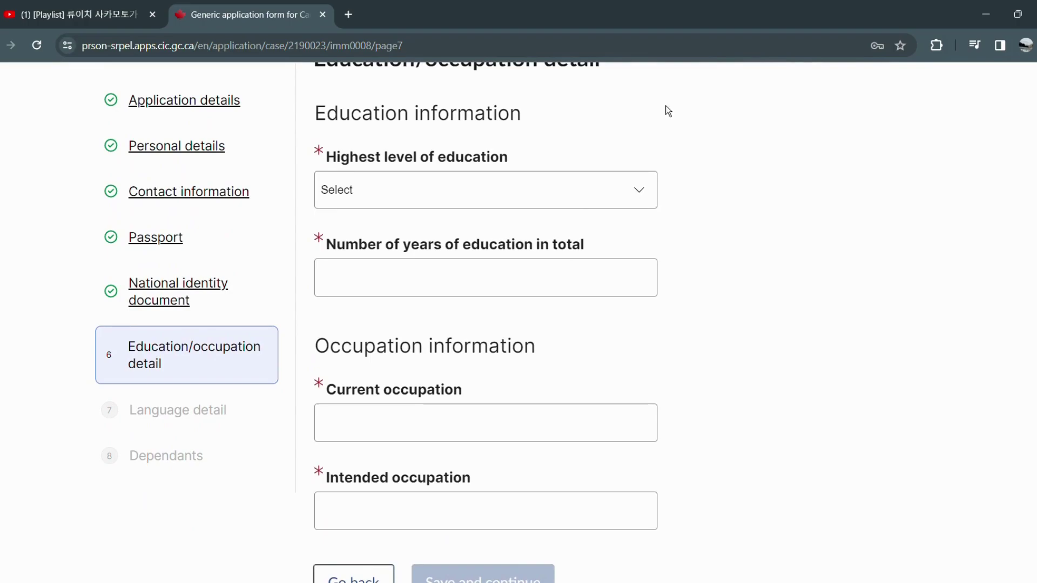
pyautogui.click(588, 208)
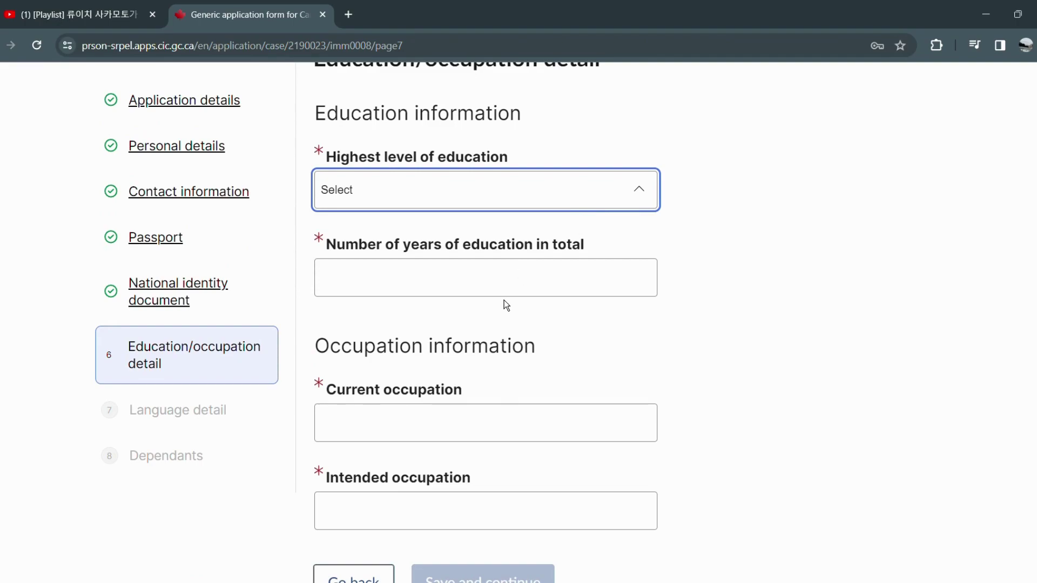
pyautogui.click(496, 316)
pyautogui.click(464, 288)
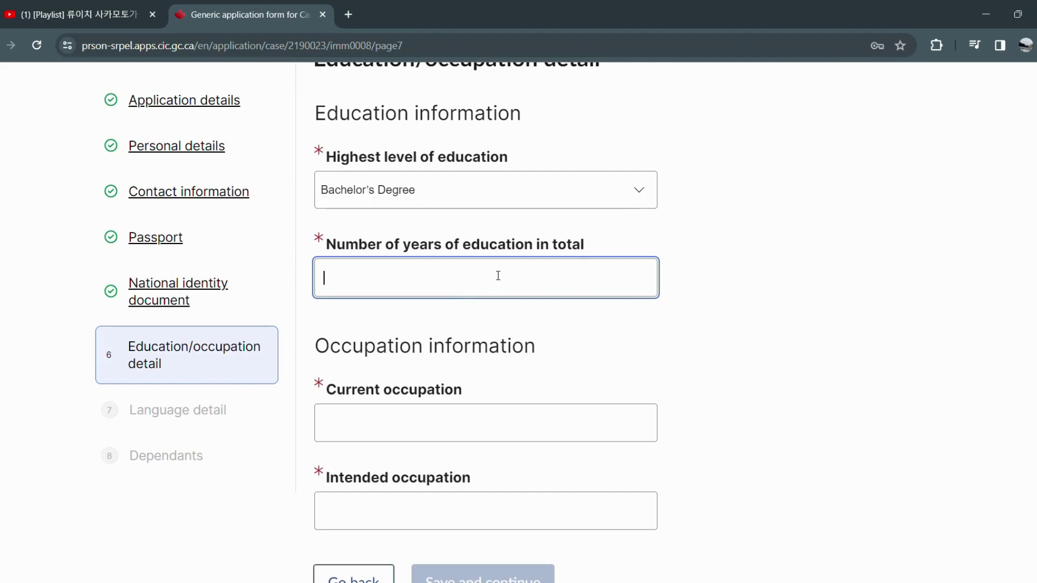
pyautogui.write('14')
# Enter Drafting Technician as current and intended occupation and save.
pyautogui.click(462, 418)
pyautogui.write('Drafting Tec')
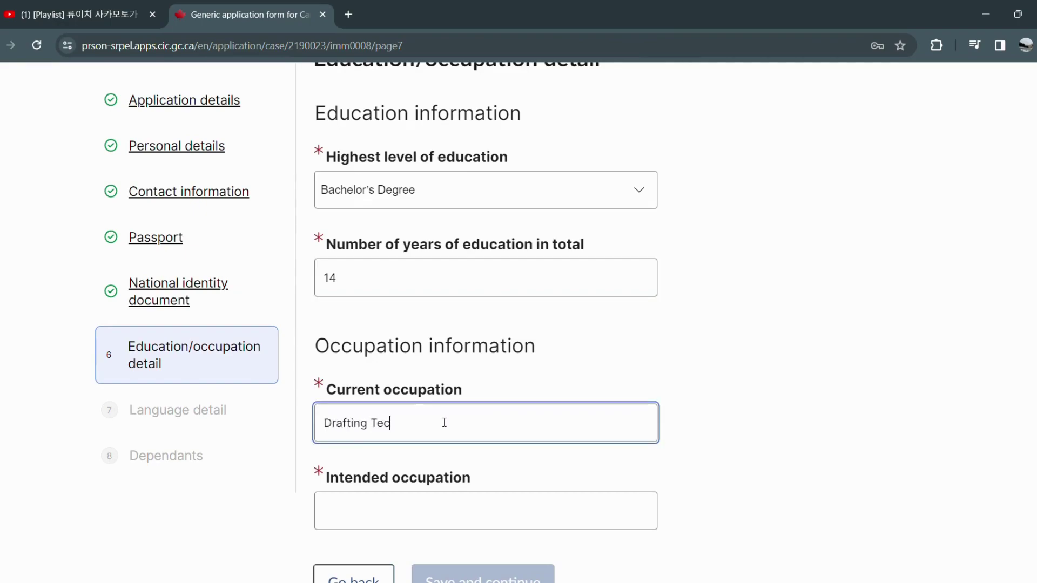
pyautogui.write('hnician')
pyautogui.click(430, 499)
pyautogui.write('Drafti')
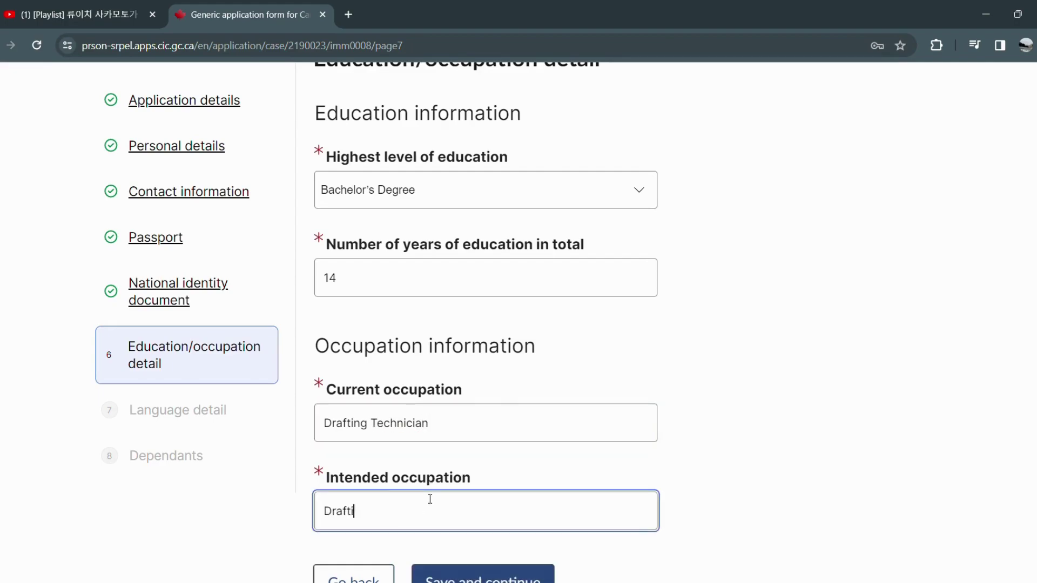
pyautogui.write('ng Technician')
pyautogui.scroll(-3, 455, 491)
pyautogui.click(462, 455)
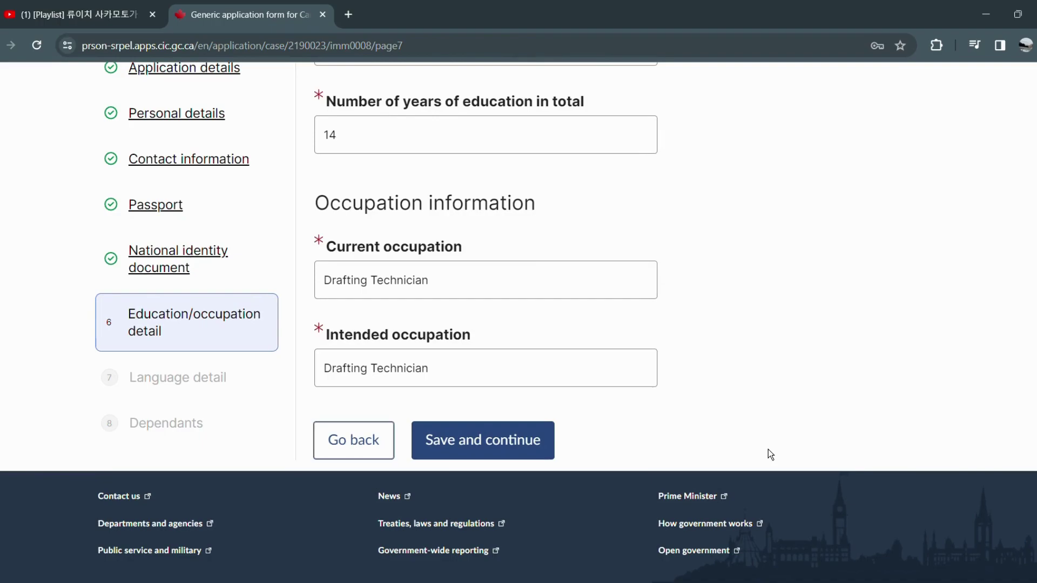
pyautogui.scroll(2, 771, 443)
# Dismiss the data-updated error messages and set the native language to Tagalog.
pyautogui.scroll(-3, 769, 443)
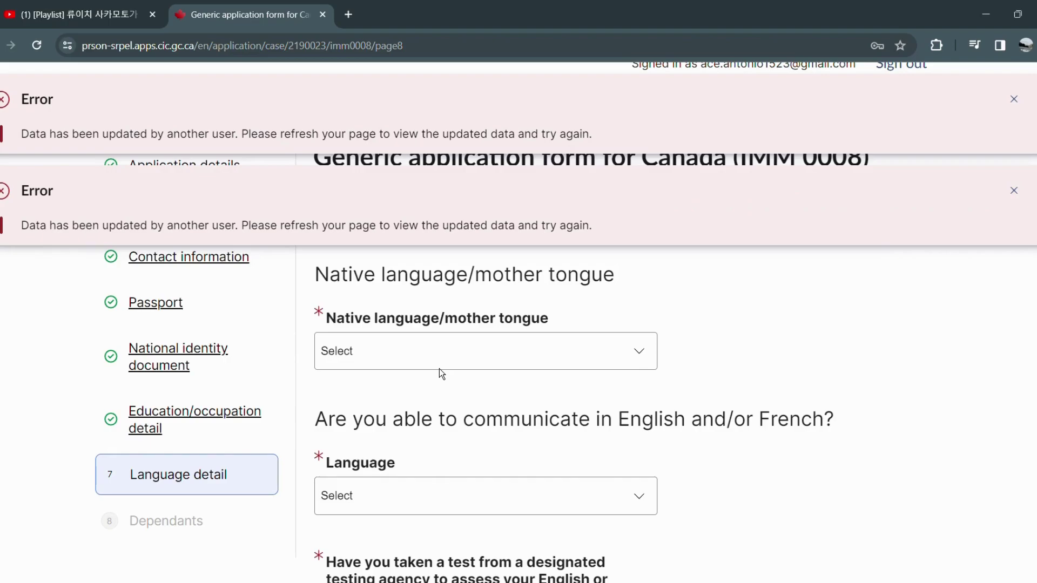
pyautogui.click(1013, 100)
pyautogui.click(538, 364)
pyautogui.press('t')
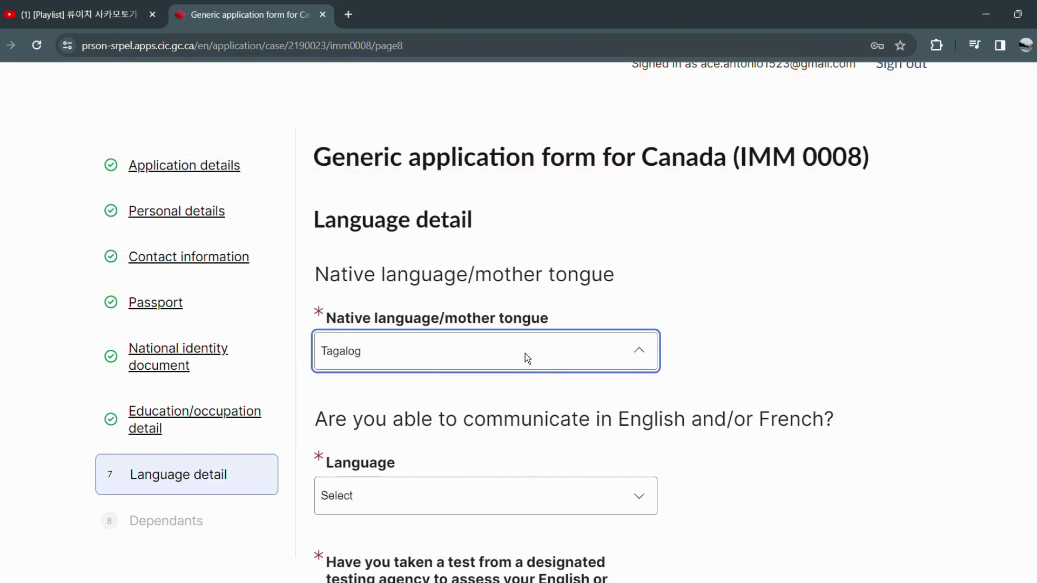
pyautogui.click(408, 334)
pyautogui.press('Up')
# Choose English as communication language, answer Yes to a language test, and save.
pyautogui.scroll(-1, 485, 375)
pyautogui.click(483, 427)
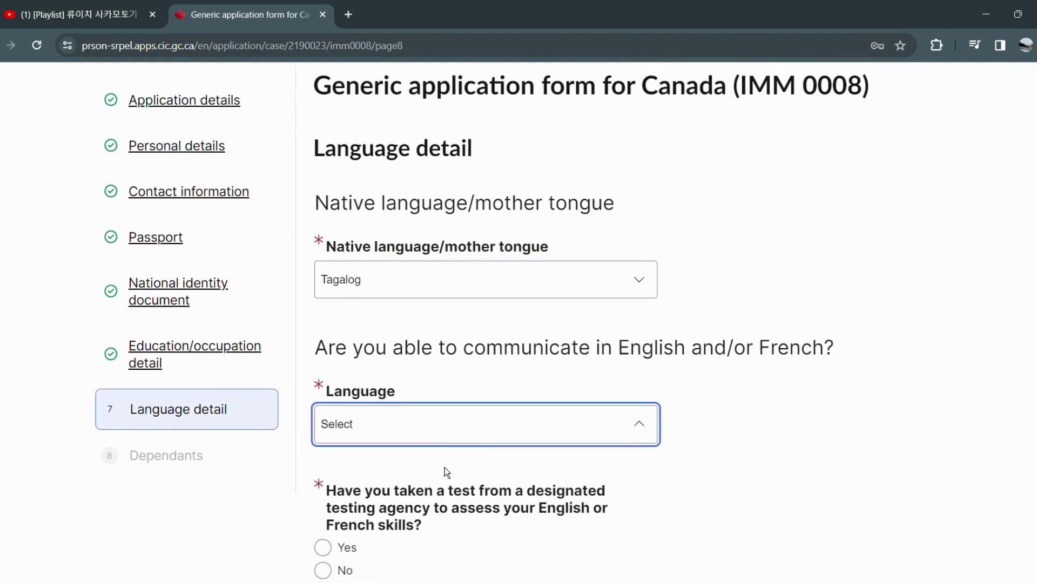
pyautogui.click(438, 484)
pyautogui.scroll(-1, 438, 484)
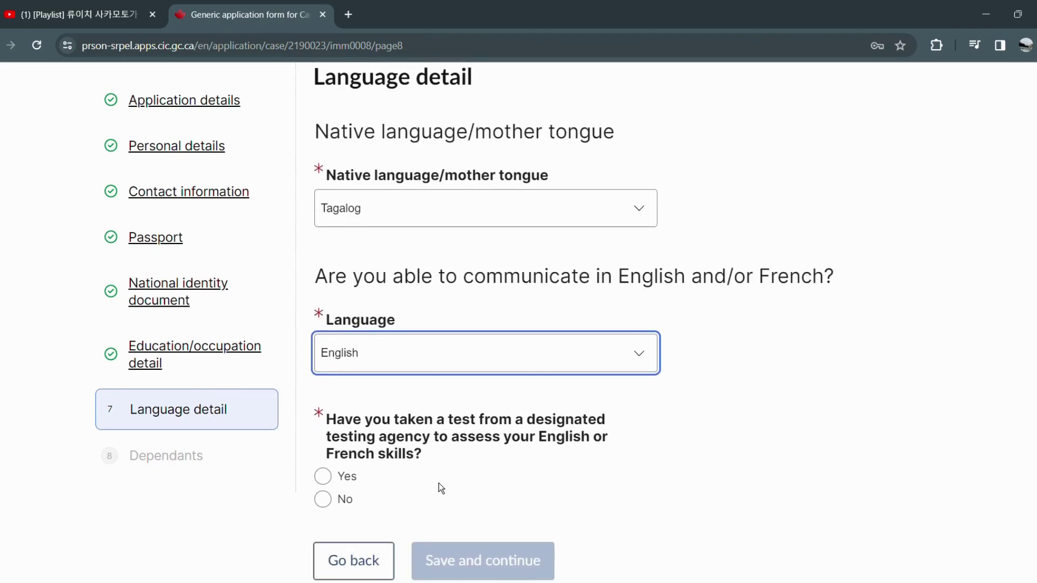
pyautogui.click(357, 481)
pyautogui.scroll(-1, 364, 493)
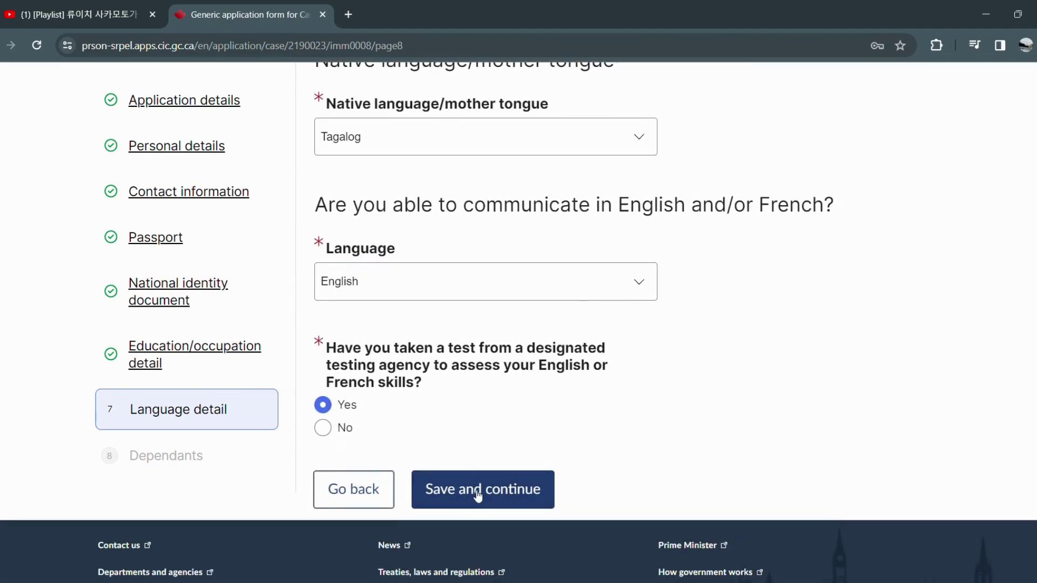
pyautogui.click(475, 493)
pyautogui.scroll(-5, 980, 387)
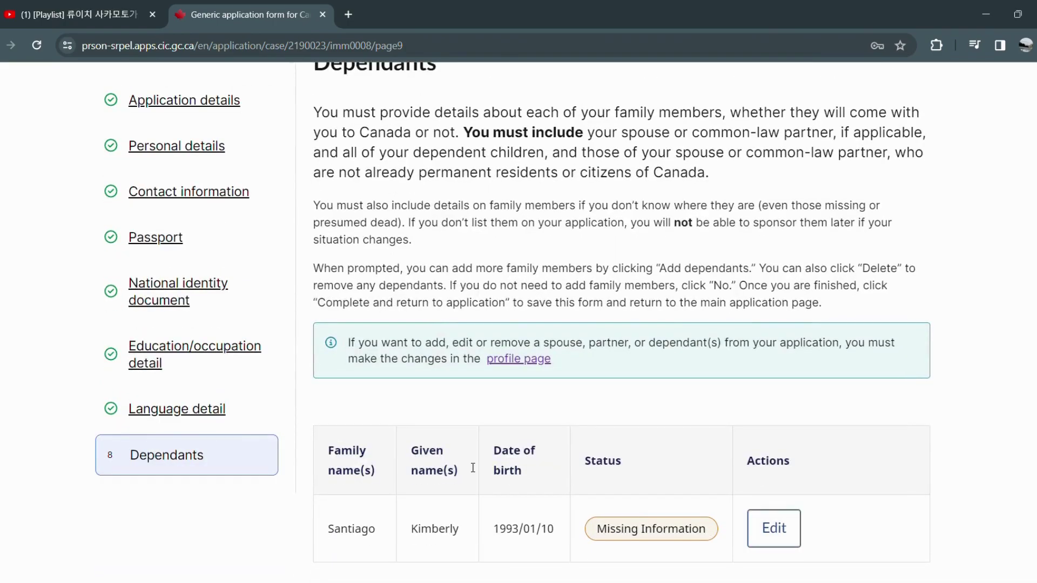
# In the dependant's record, set sex to Female, eye colour to Brown and height to 165.
pyautogui.click(794, 528)
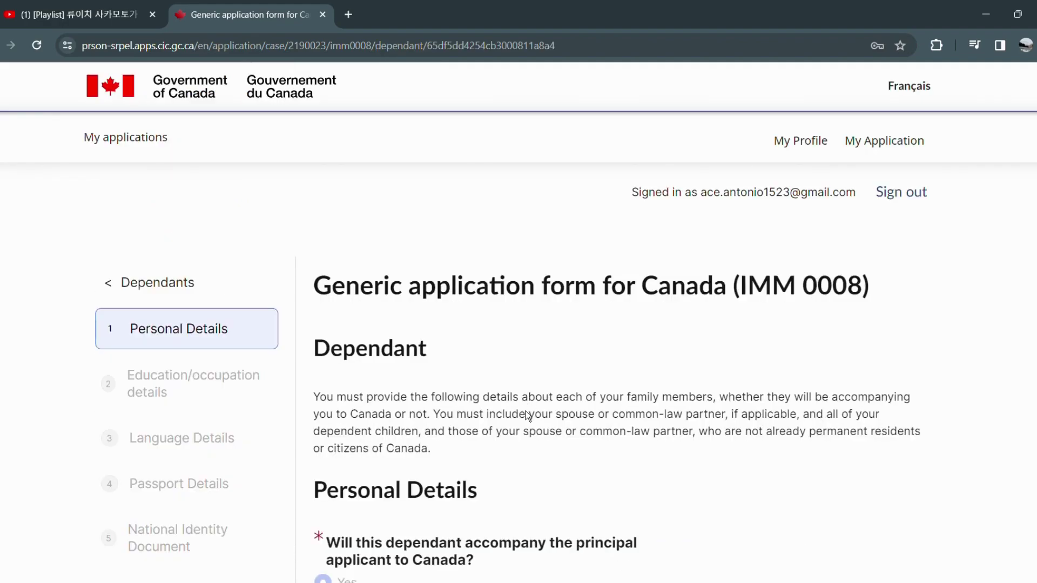
pyautogui.scroll(-1, 526, 410)
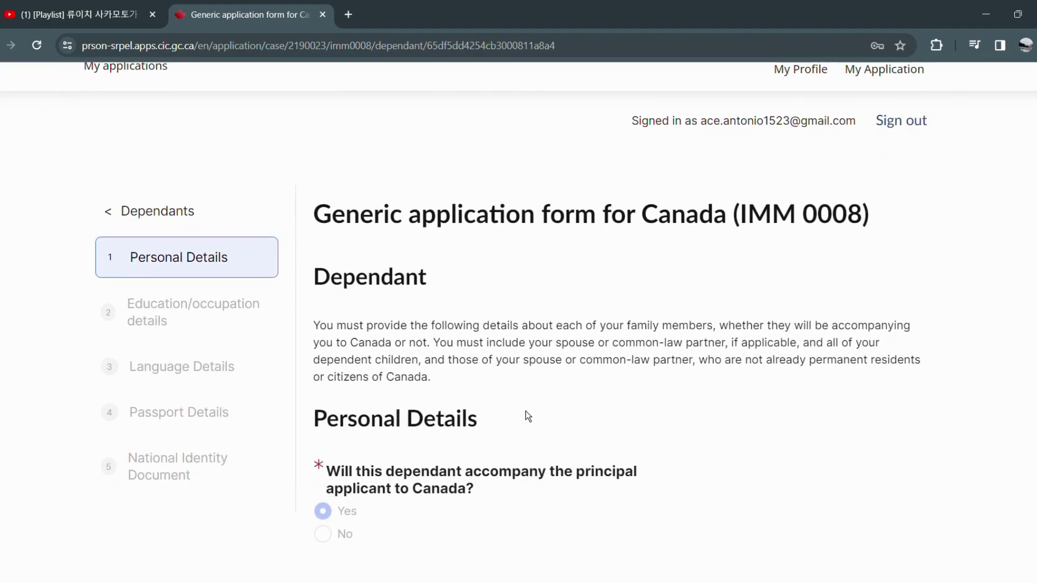
pyautogui.scroll(-2, 526, 411)
pyautogui.scroll(-10, 526, 410)
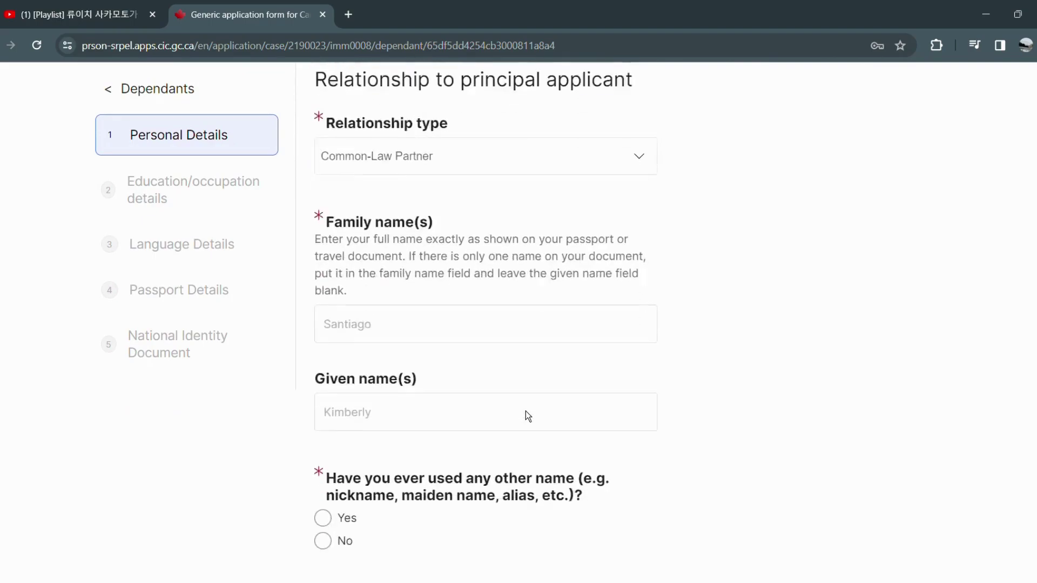
pyautogui.scroll(-5, 526, 410)
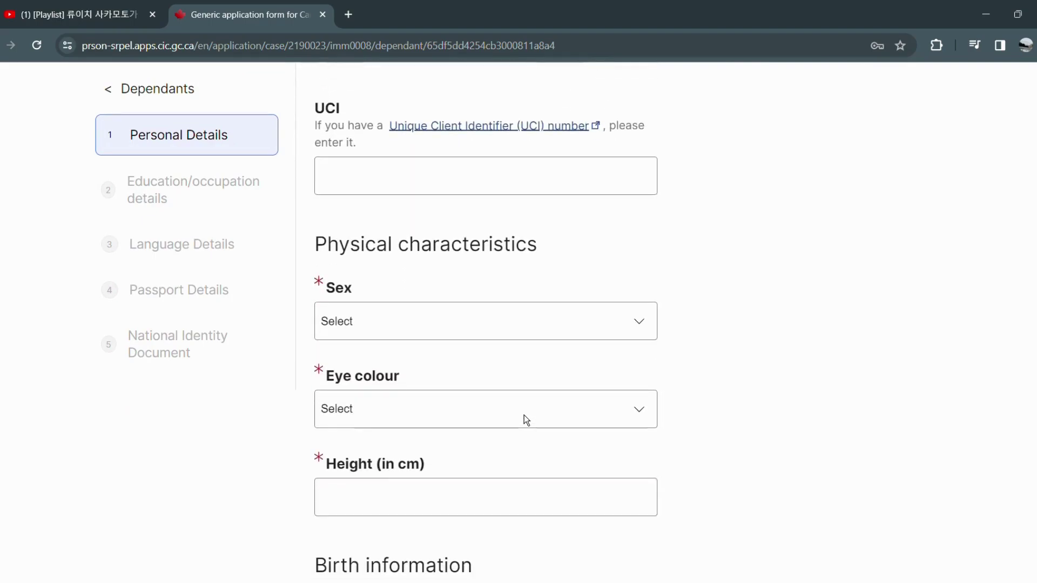
pyautogui.click(390, 337)
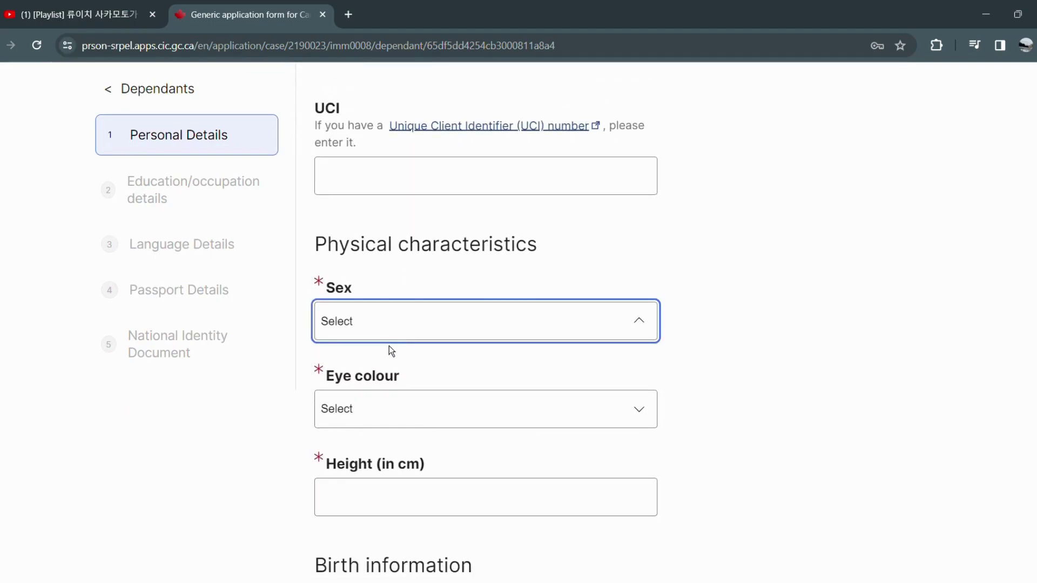
pyautogui.click(380, 371)
pyautogui.click(377, 401)
pyautogui.click(368, 485)
pyautogui.click(359, 510)
pyautogui.write('165')
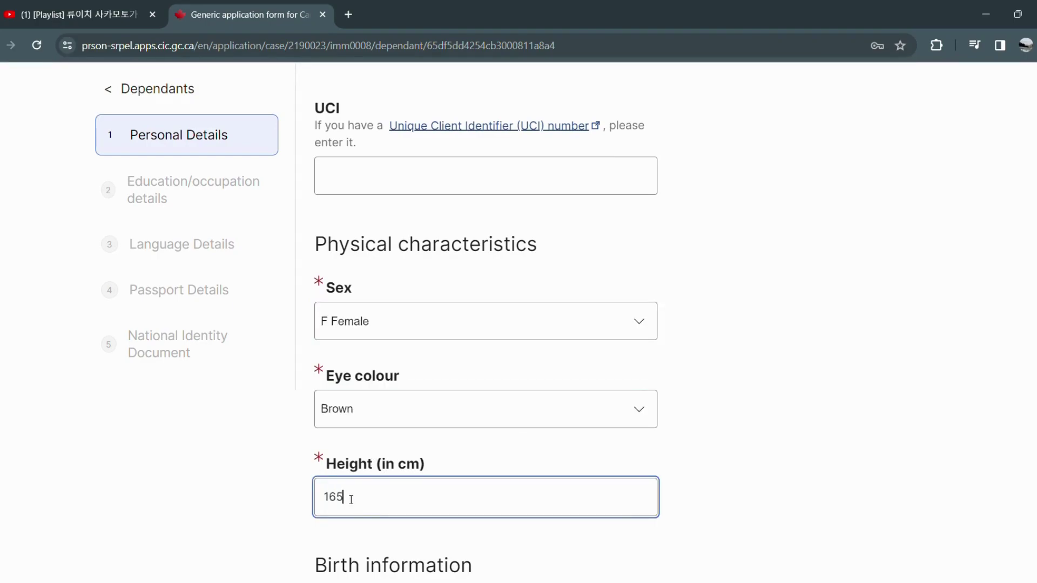
# Enter place of birth Quezon City with Philippines as country of birth.
pyautogui.scroll(-1, 354, 500)
pyautogui.scroll(-4, 351, 502)
pyautogui.click(340, 461)
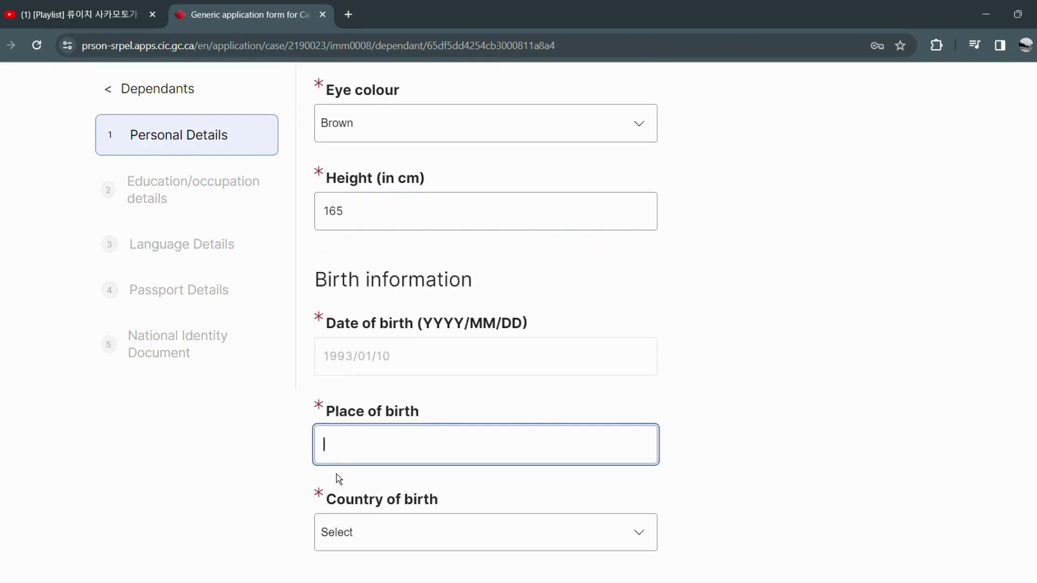
pyautogui.write('uezon City')
pyautogui.click(440, 536)
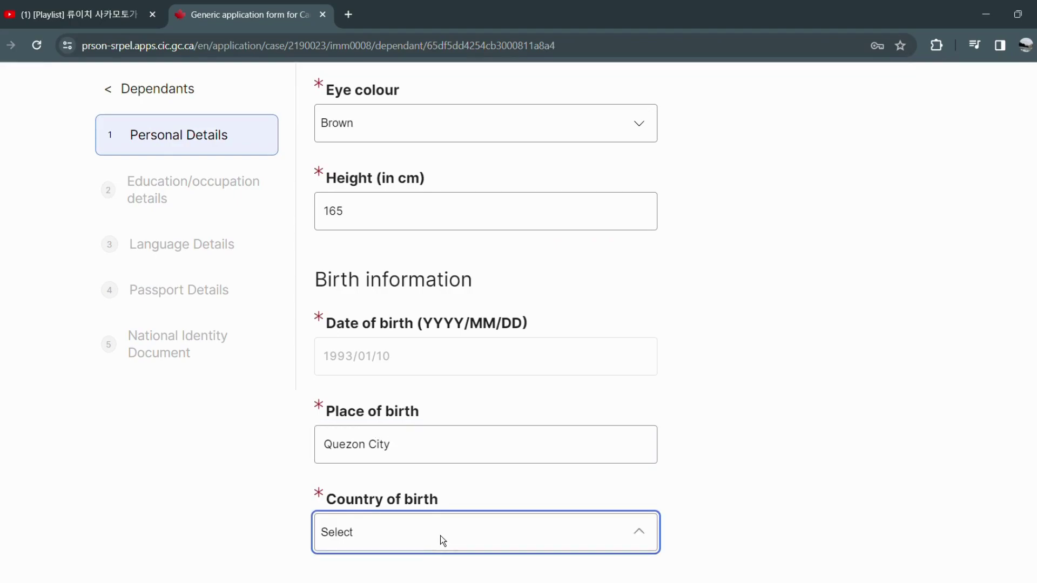
pyautogui.press('p')
pyautogui.press('p')
pyautogui.press('p')
pyautogui.press('p')
pyautogui.press('p')
pyautogui.press('p')
pyautogui.press('p')
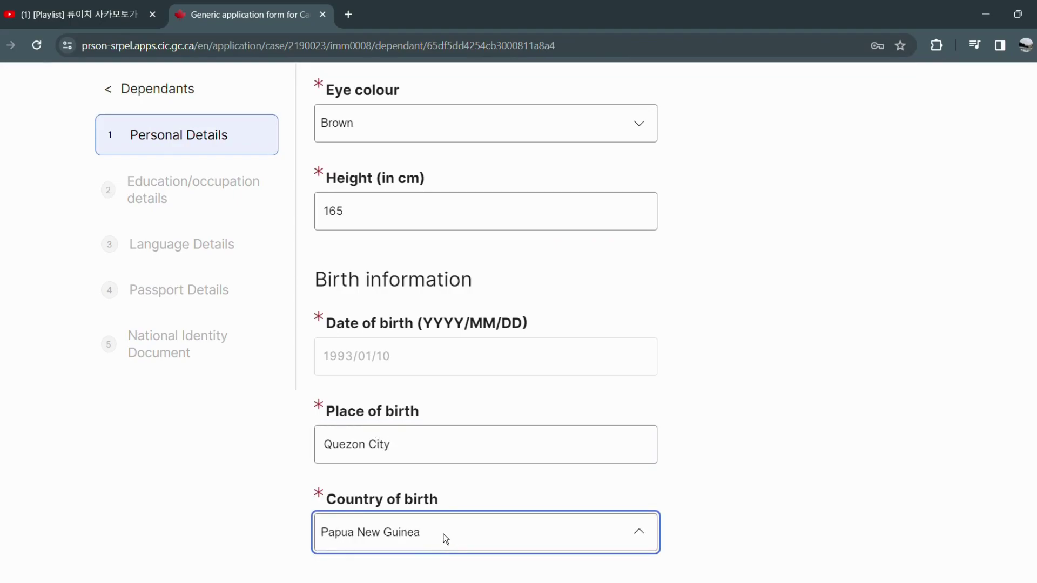
pyautogui.press('p')
pyautogui.press('p')
pyautogui.press('Up')
pyautogui.press('Return')
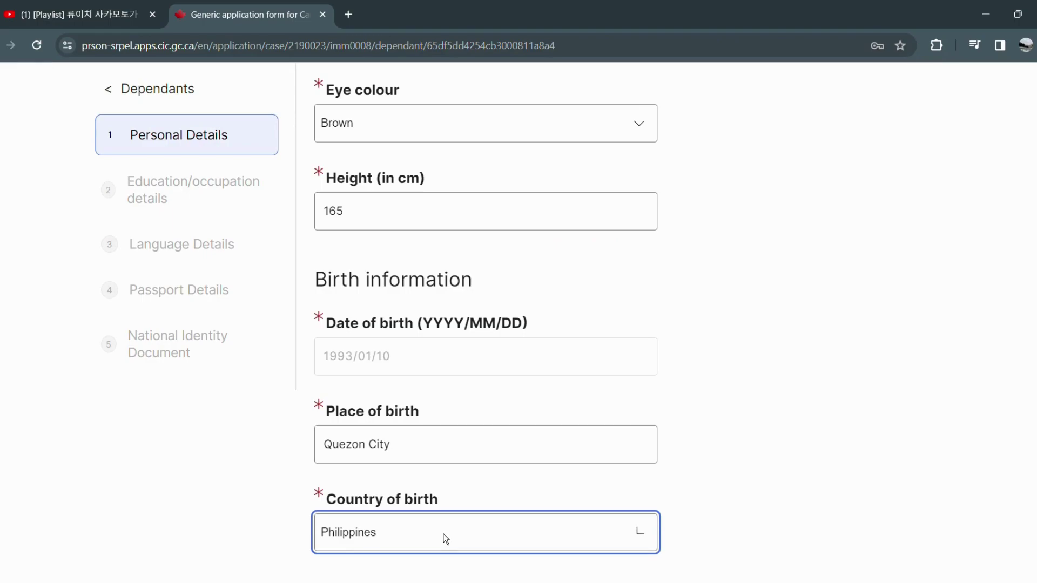
# Set both citizenship Country fields to Philippines.
pyautogui.scroll(-4, 445, 539)
pyautogui.click(441, 482)
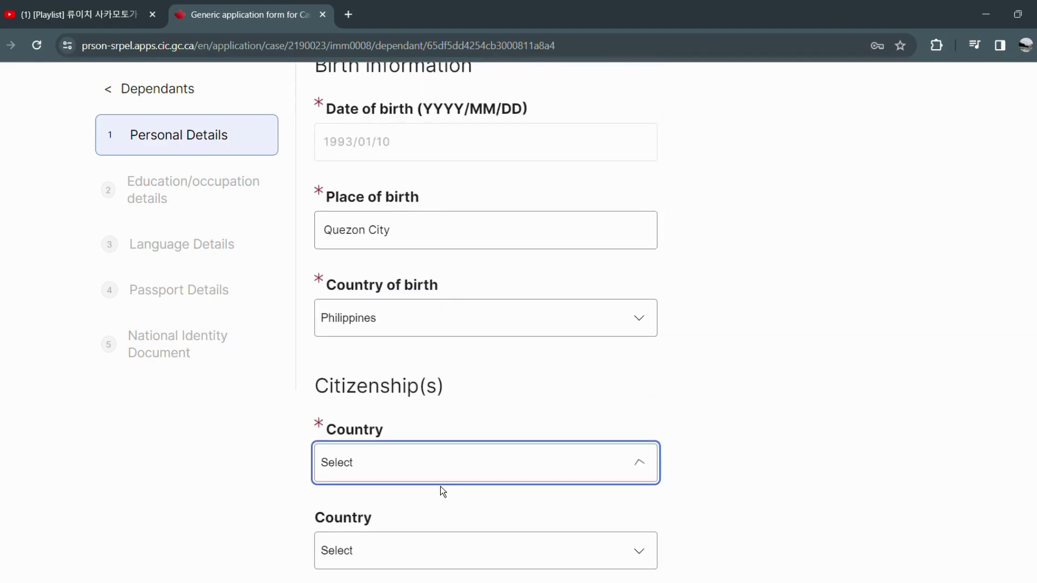
pyautogui.moveTo(432, 505); pyautogui.dragTo(441, 530)
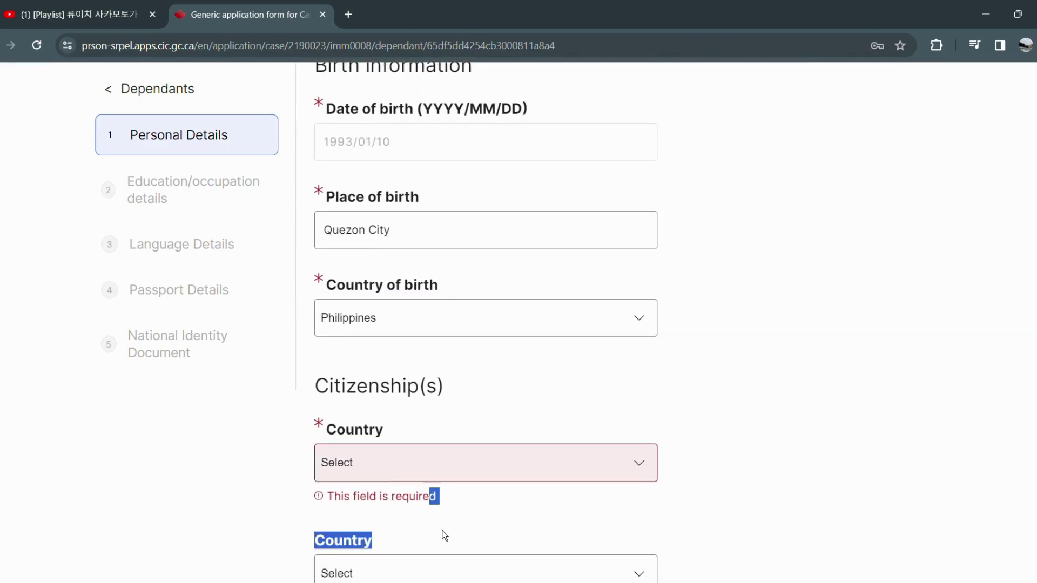
pyautogui.write('pan')
pyautogui.press('Down')
pyautogui.press('Down')
pyautogui.press('Down')
pyautogui.press('Down')
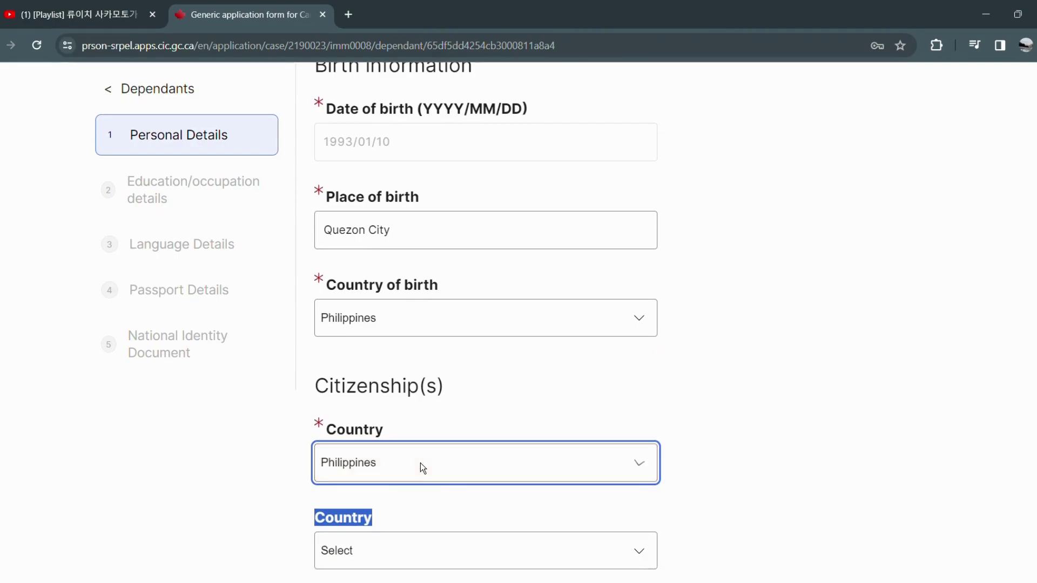
pyautogui.scroll(-1, 399, 487)
pyautogui.click(391, 497)
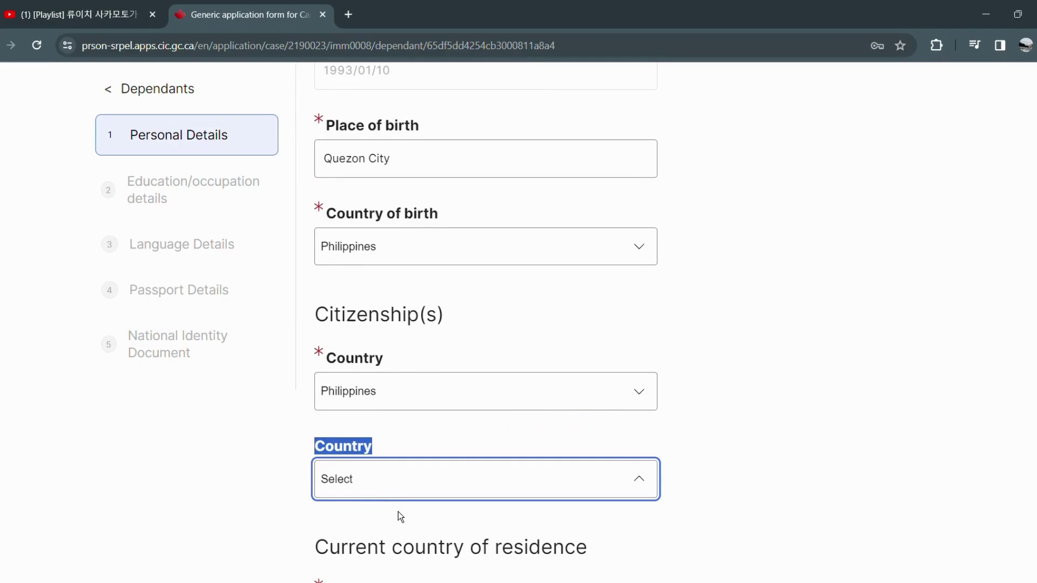
pyautogui.write('ph')
pyautogui.press('Return')
pyautogui.click(436, 439)
# Choose Canada as the current country of residence.
pyautogui.scroll(-3, 436, 442)
pyautogui.click(416, 490)
pyautogui.write('c')
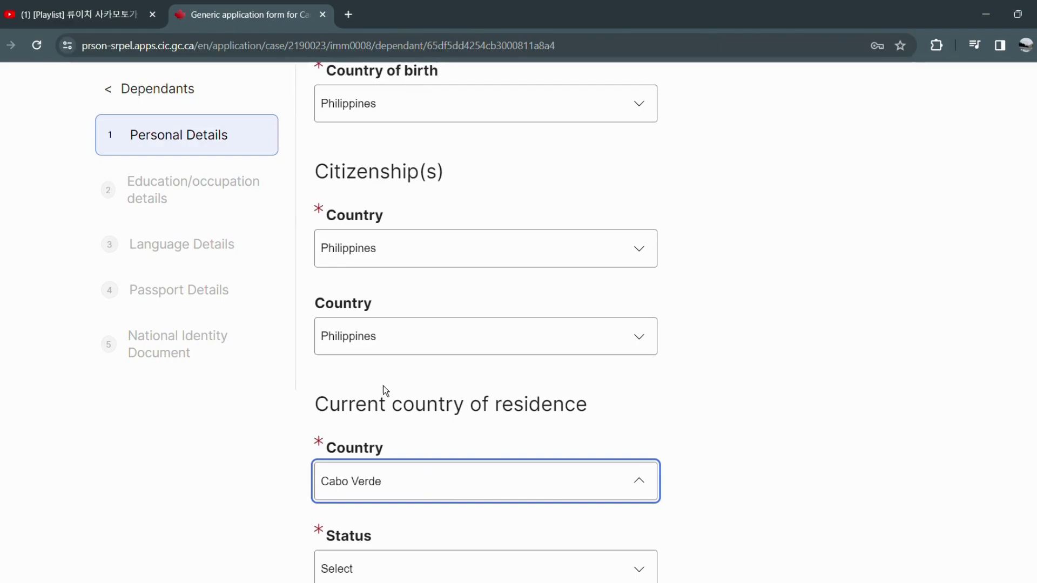
pyautogui.write('can')
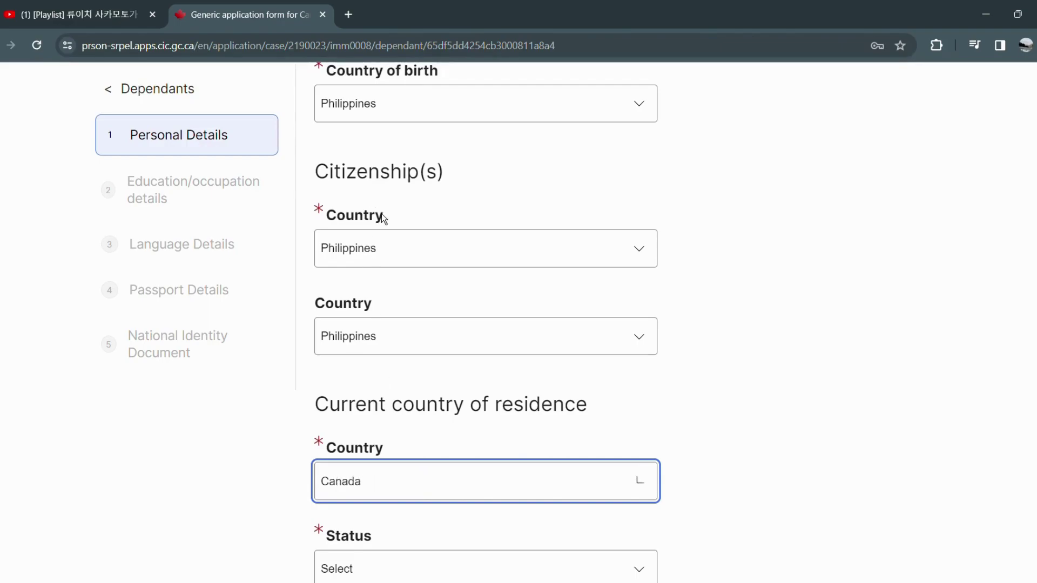
pyautogui.scroll(-4, 452, 408)
# Set residence status to Worker, valid from 2023/11/16 to 2024/11/16.
pyautogui.click(416, 354)
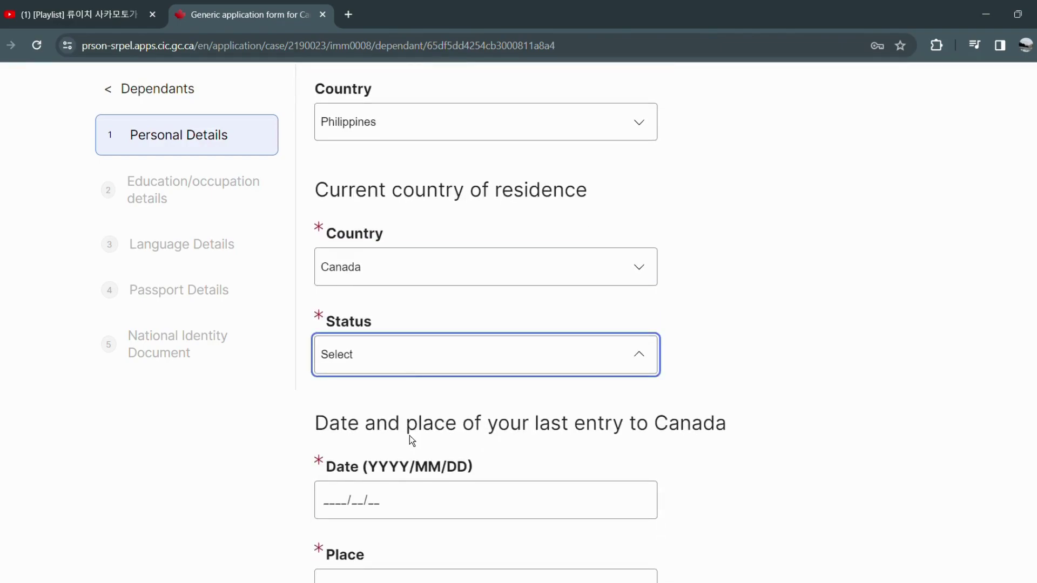
pyautogui.write('w')
pyautogui.click(322, 457)
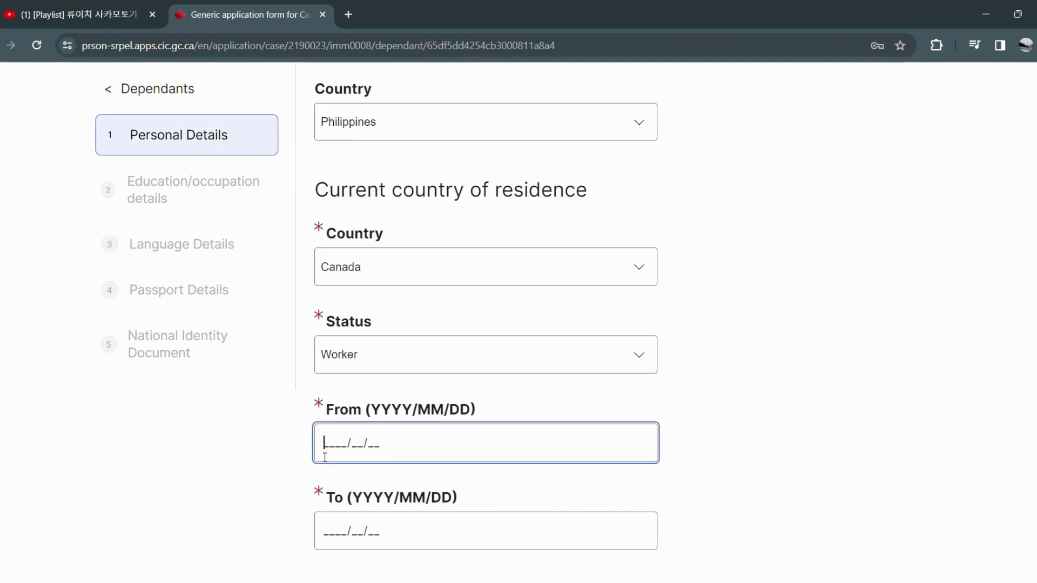
pyautogui.write('20')
pyautogui.write('23/')
pyautogui.write('11/')
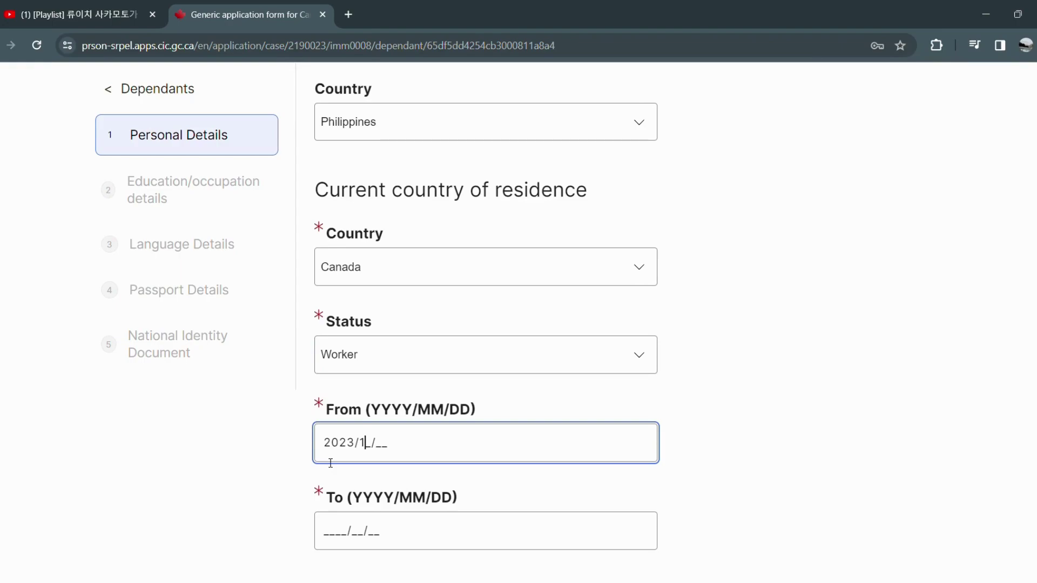
pyautogui.write('16')
pyautogui.press('Tab')
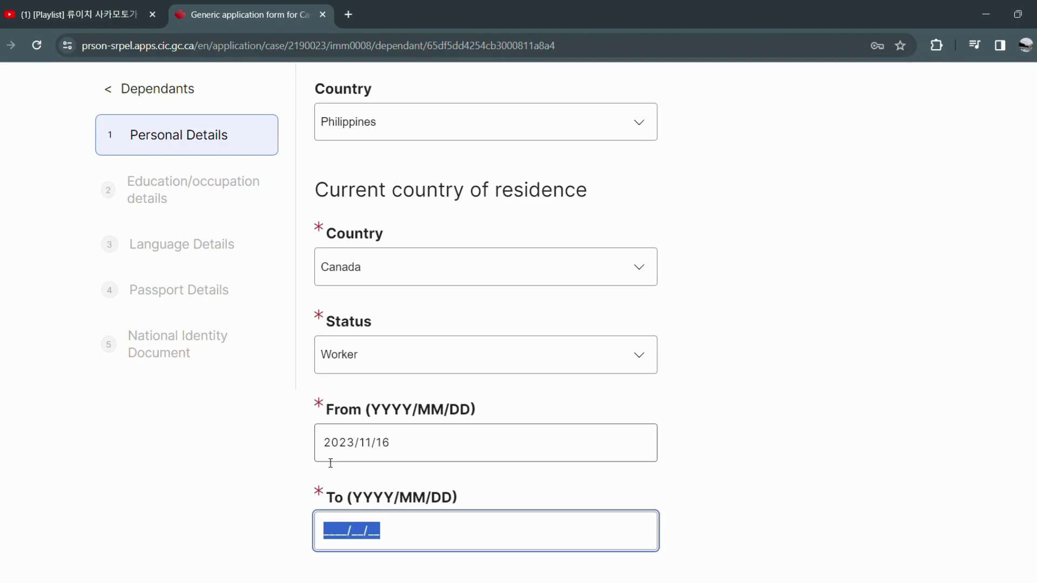
pyautogui.write('2024/')
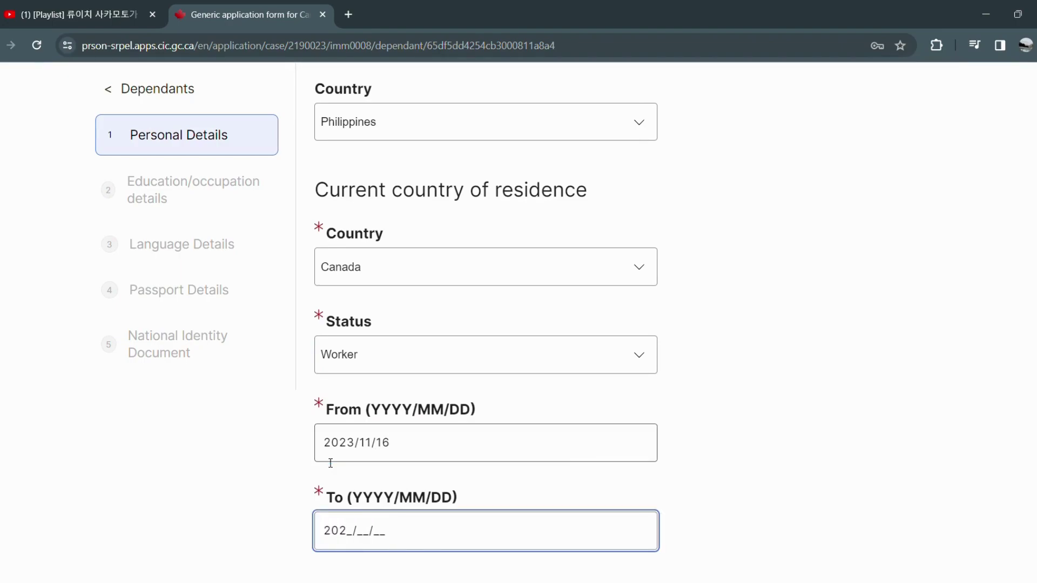
pyautogui.write('11/16')
# Enter last entry on 2023/12/29 at Toronto Airport.
pyautogui.scroll(-1, 330, 462)
pyautogui.scroll(-3, 331, 463)
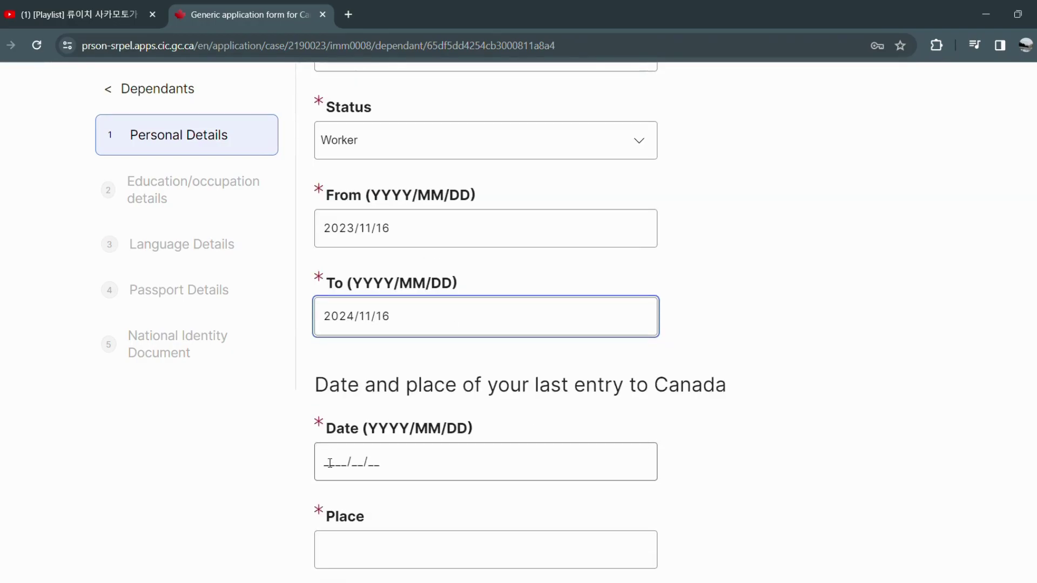
pyautogui.click(330, 463)
pyautogui.write('202')
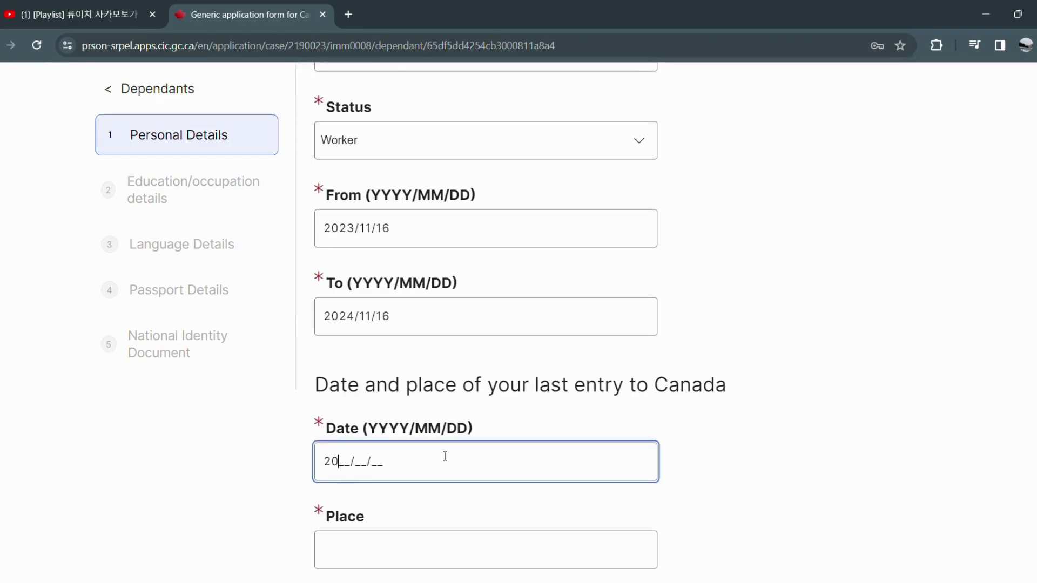
pyautogui.write('3/12/')
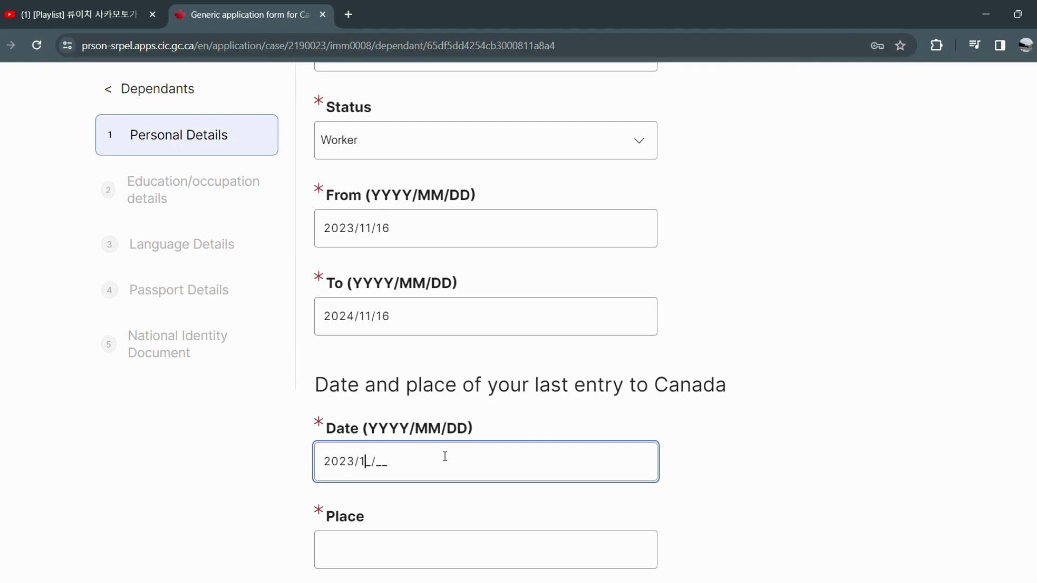
pyautogui.write('29')
pyautogui.click(424, 547)
pyautogui.write('Toronto Airport')
pyautogui.scroll(-4, 464, 524)
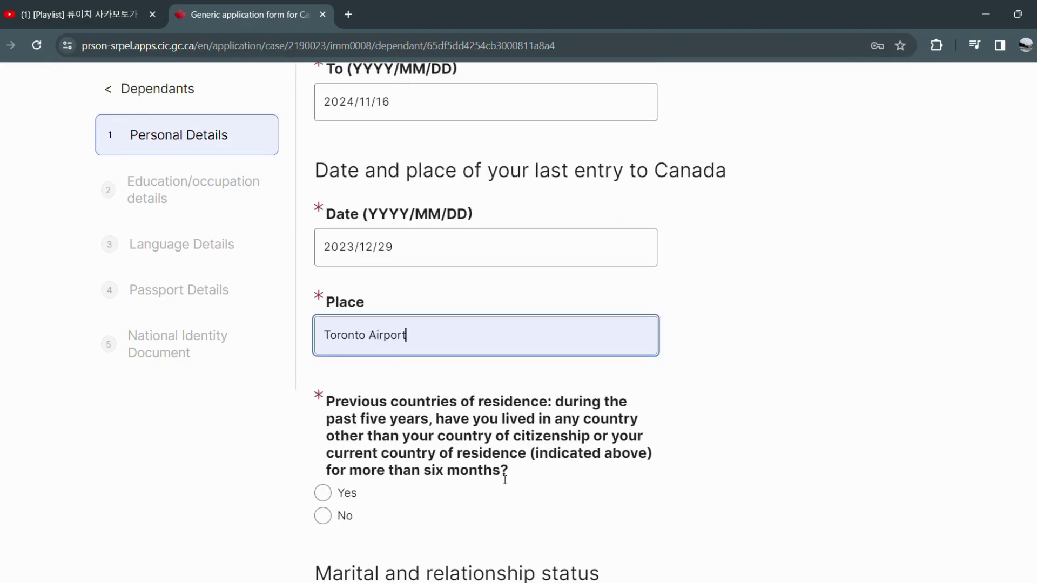
# Answer No to previous countries of residence and enter common-law start date 2018/06/06.
pyautogui.click(323, 516)
pyautogui.scroll(-1, 497, 464)
pyautogui.scroll(-7, 498, 464)
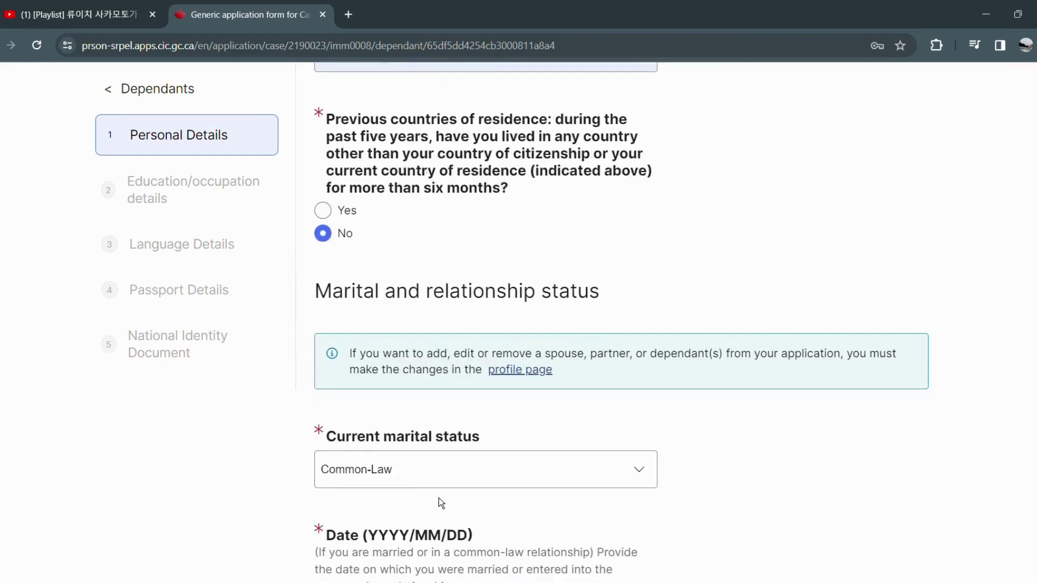
pyautogui.click(323, 488)
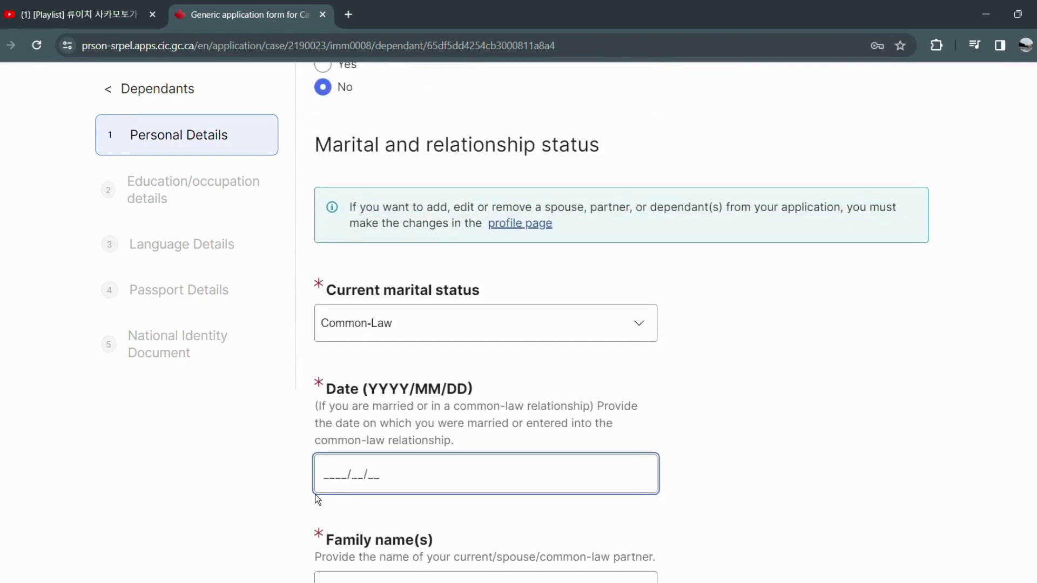
pyautogui.write('2018/06/06')
# Answer No to having been previously married.
pyautogui.scroll(-4, 315, 494)
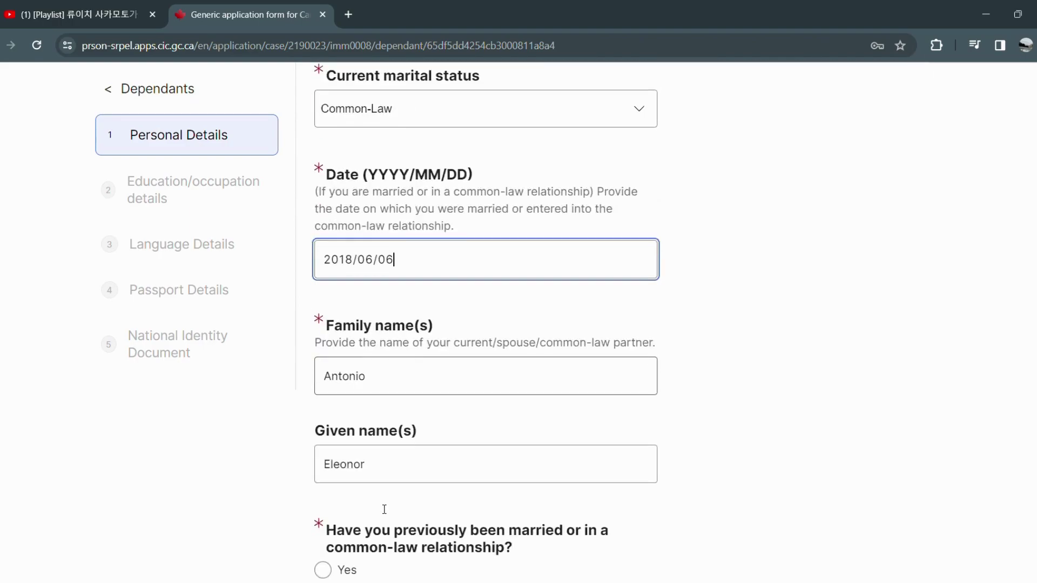
pyautogui.scroll(-6, 385, 511)
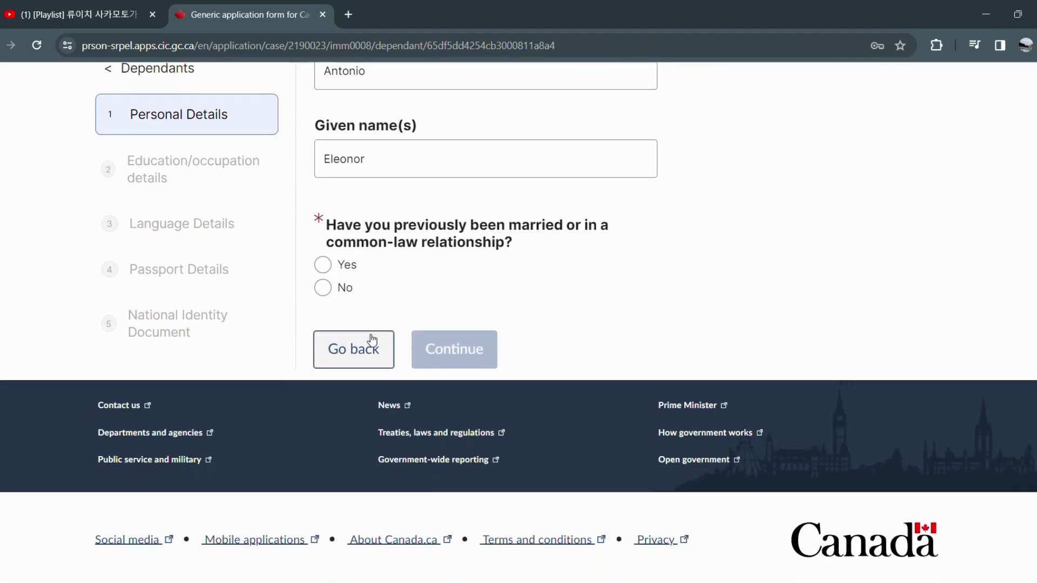
pyautogui.click(357, 293)
pyautogui.scroll(1, 493, 350)
pyautogui.scroll(1, 493, 350)
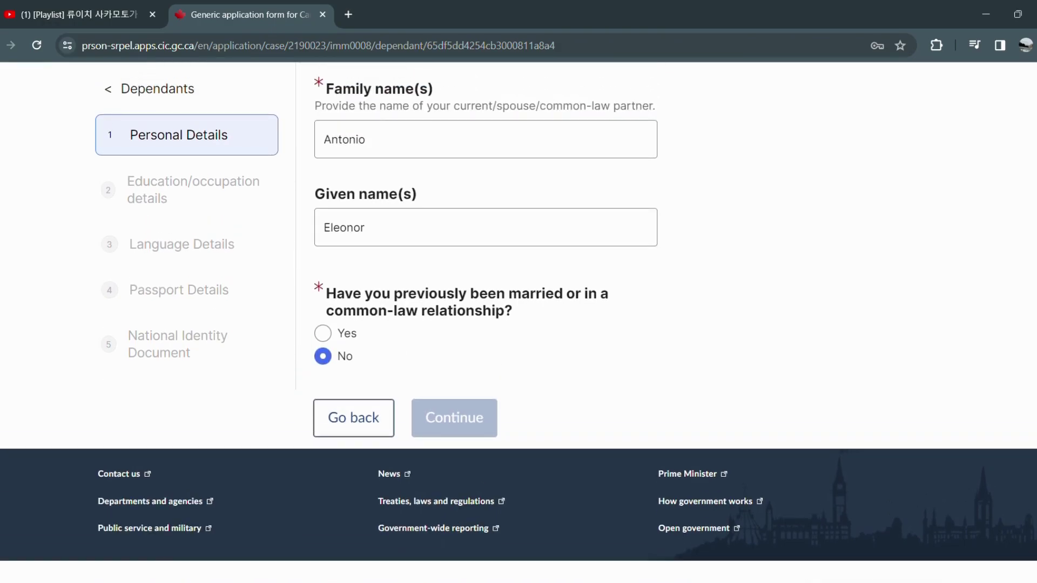
pyautogui.scroll(4, 545, 364)
pyautogui.scroll(1, 488, 322)
pyautogui.scroll(3, 488, 322)
pyautogui.scroll(2, 621, 321)
pyautogui.scroll(-8, 621, 321)
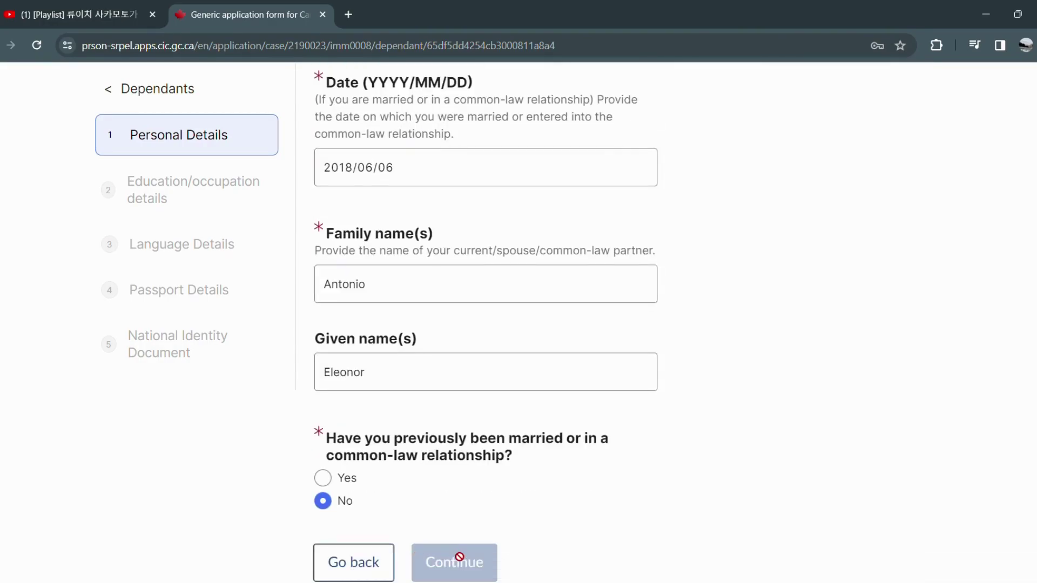
# Answer No to having used any other name and submit the partner's personal details.
pyautogui.click(384, 376)
pyautogui.click(387, 316)
pyautogui.scroll(4, 730, 345)
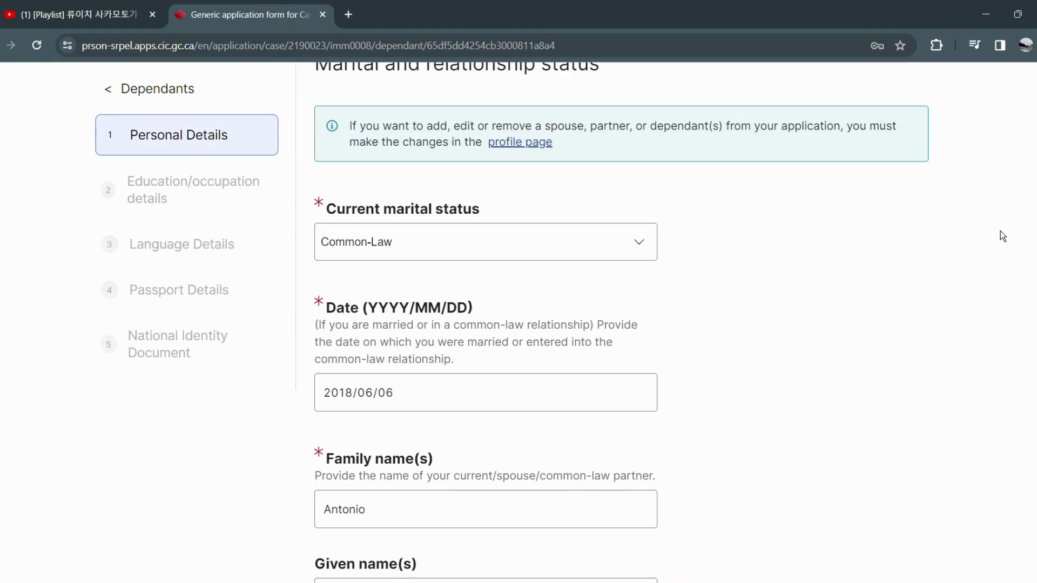
pyautogui.scroll(10, 623, 322)
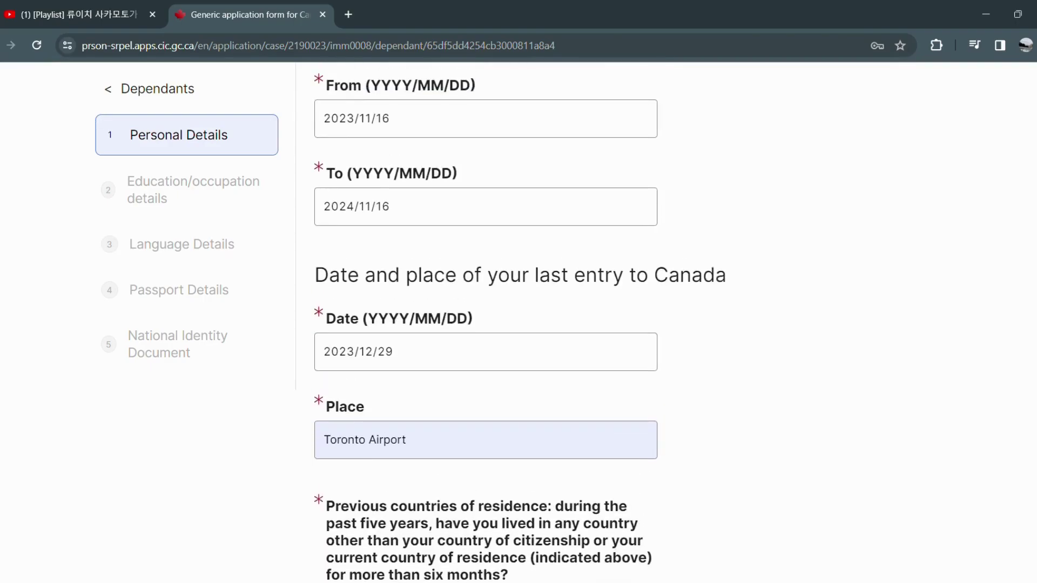
pyautogui.scroll(4, 622, 322)
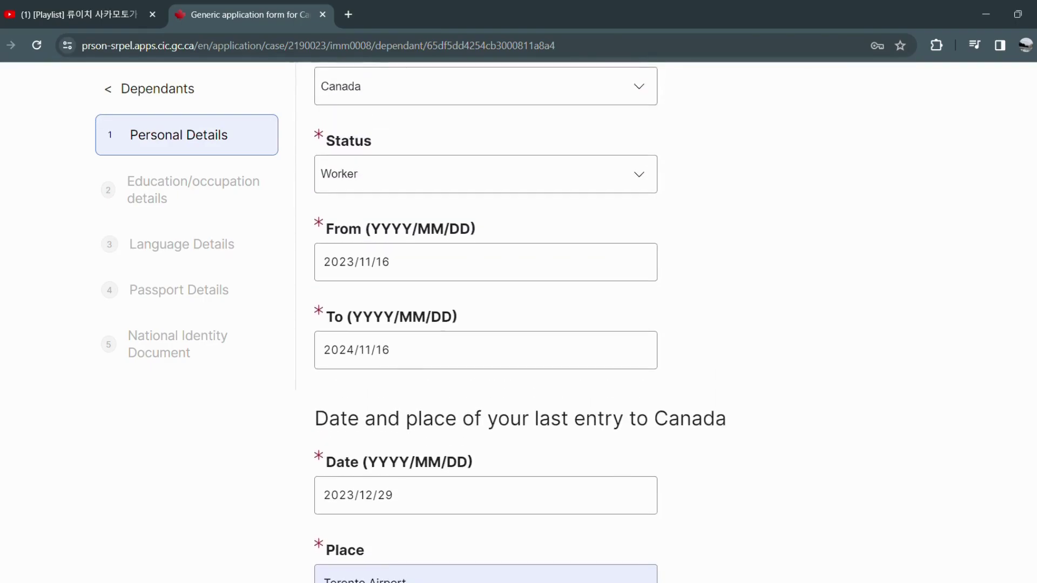
pyautogui.scroll(9, 1035, 298)
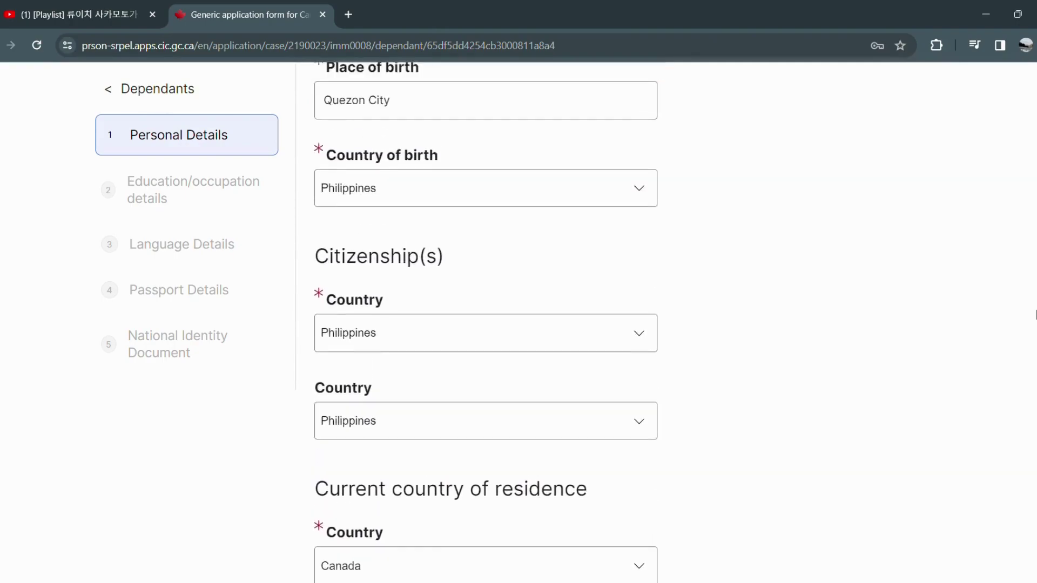
pyautogui.scroll(5, 1035, 298)
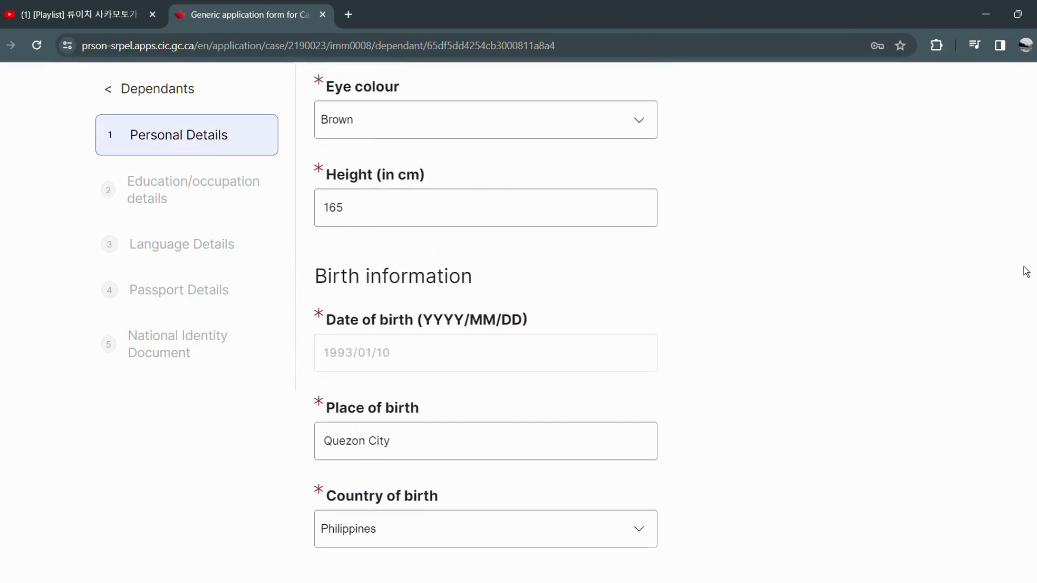
pyautogui.scroll(6, 1024, 263)
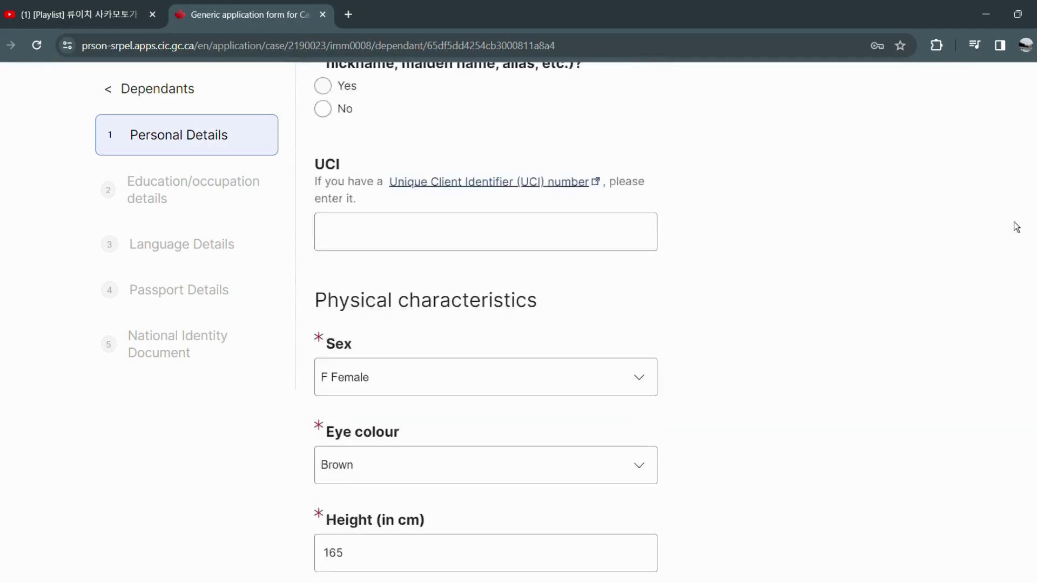
pyautogui.scroll(3, 1012, 219)
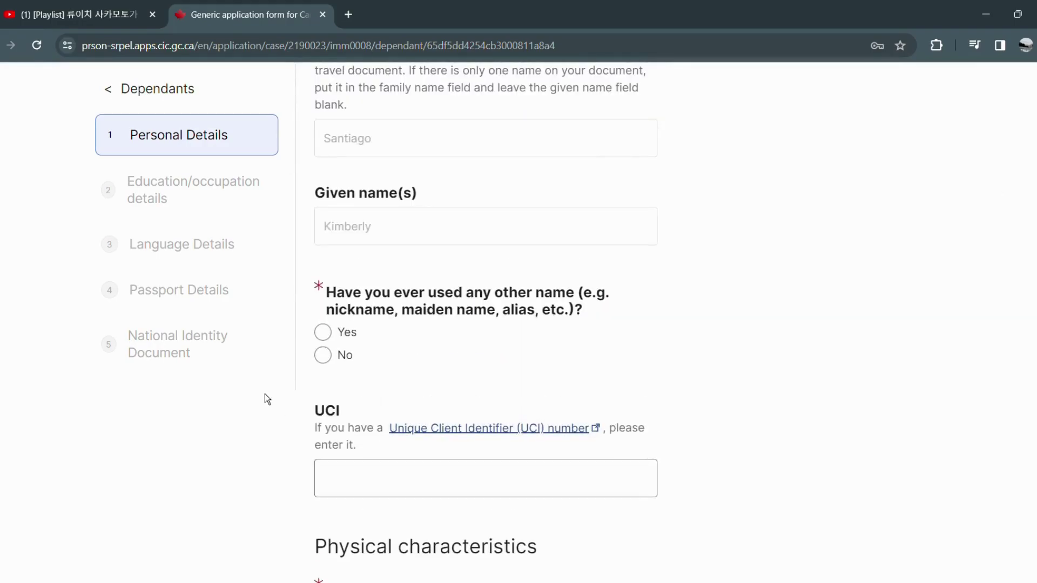
pyautogui.click(334, 357)
pyautogui.scroll(-20, 1023, 270)
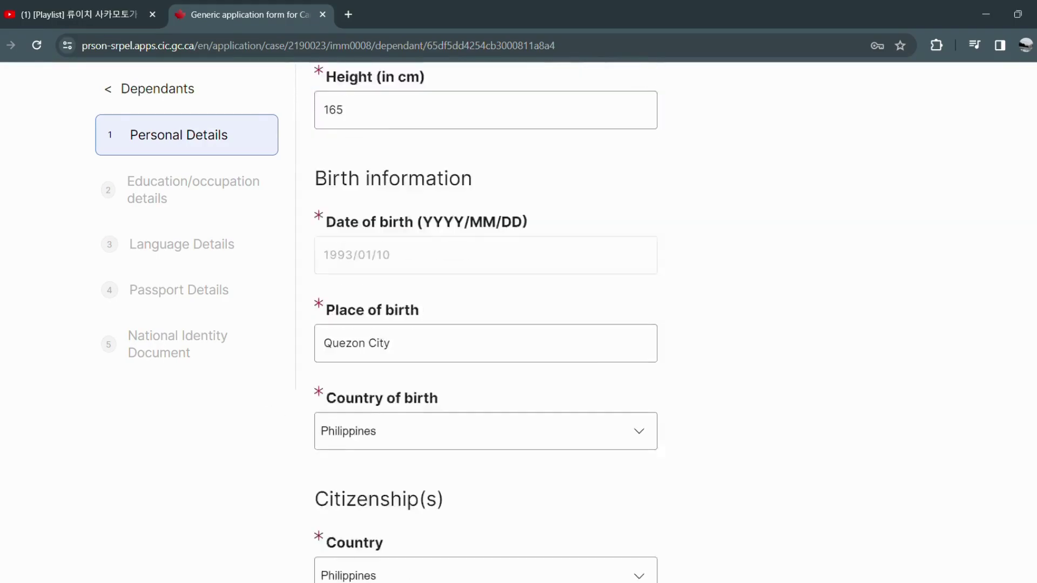
pyautogui.scroll(-6, 1024, 270)
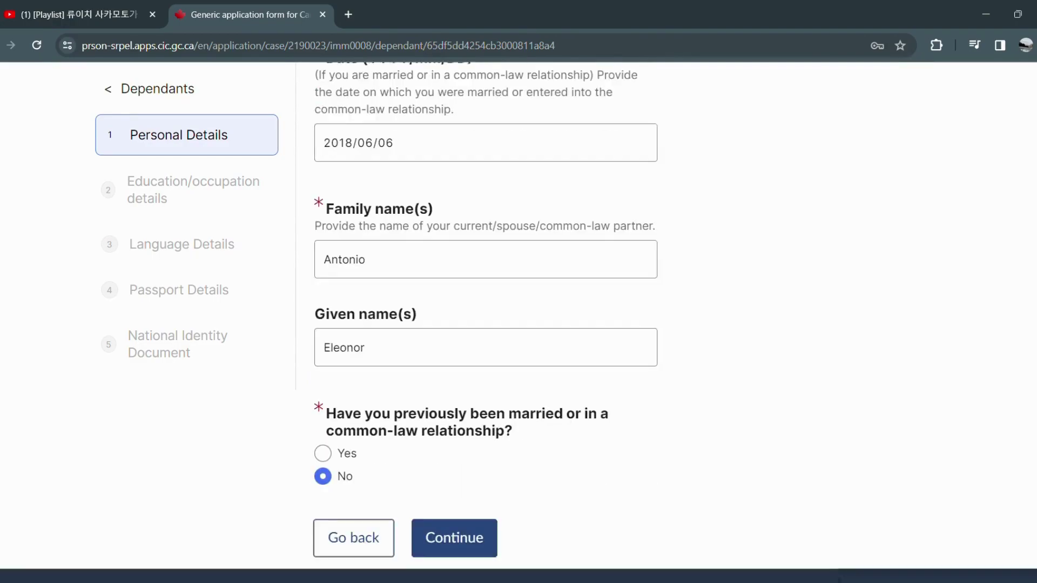
pyautogui.click(454, 513)
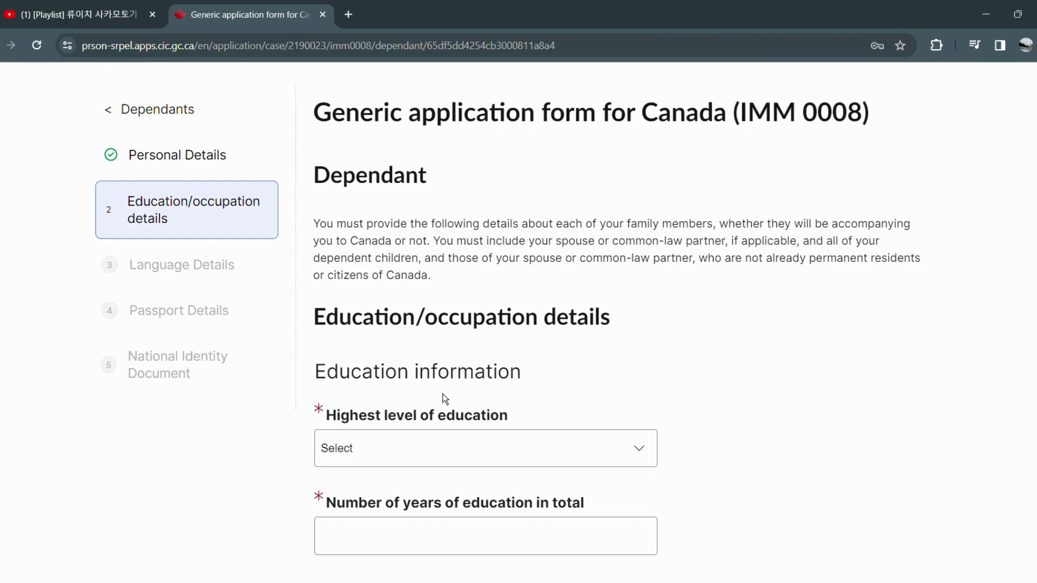
# Set education level to Post-Secondary – No Degree with 15 years of education.
pyautogui.click(498, 434)
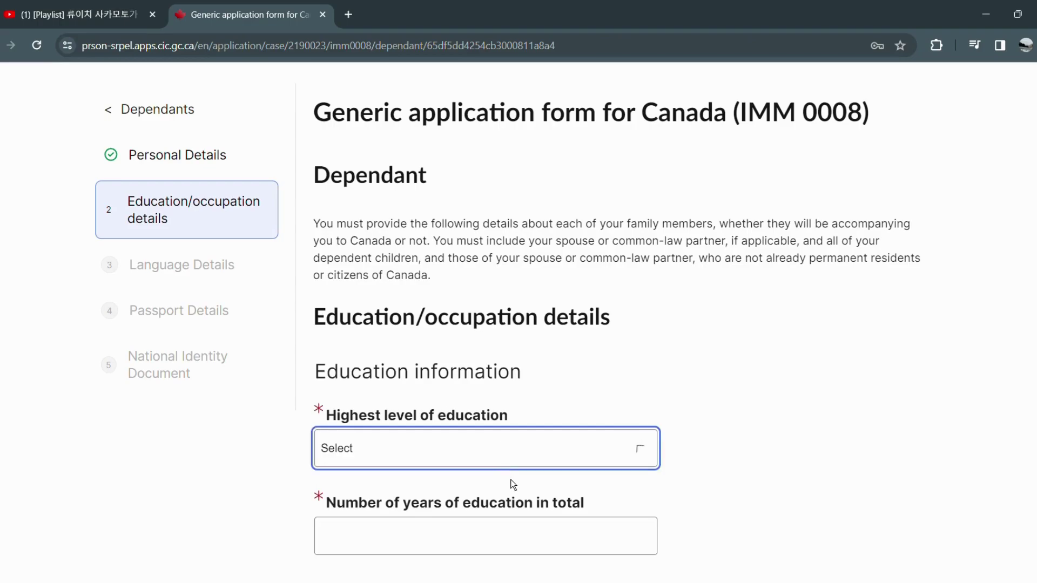
pyautogui.click(457, 391)
pyautogui.scroll(-1, 441, 452)
pyautogui.click(436, 479)
pyautogui.write('15')
# Enter current occupation Guest Service Associate and intended occupation Human Resources Assistant, then continue.
pyautogui.scroll(-3, 436, 479)
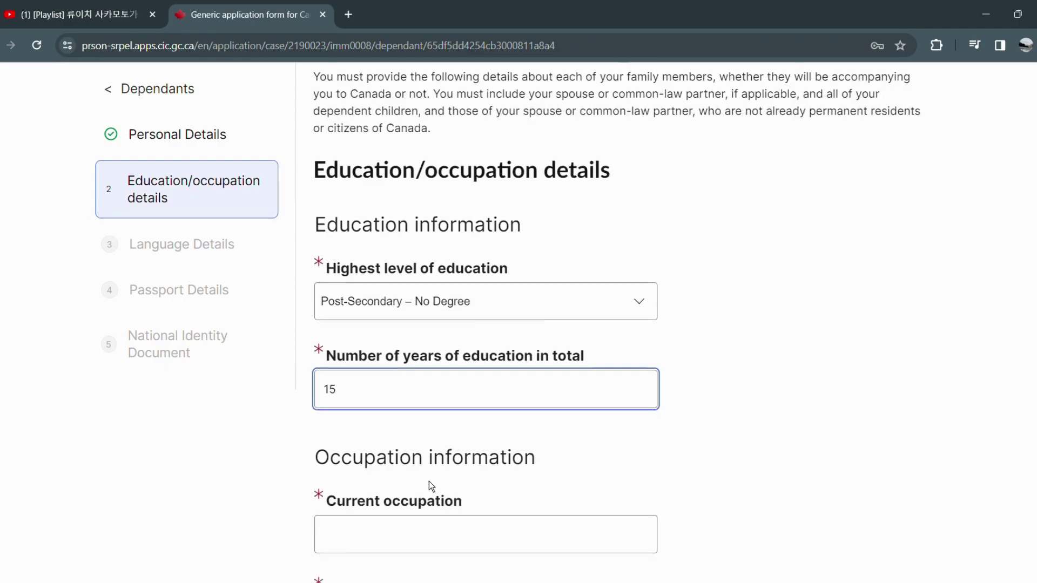
pyautogui.click(414, 475)
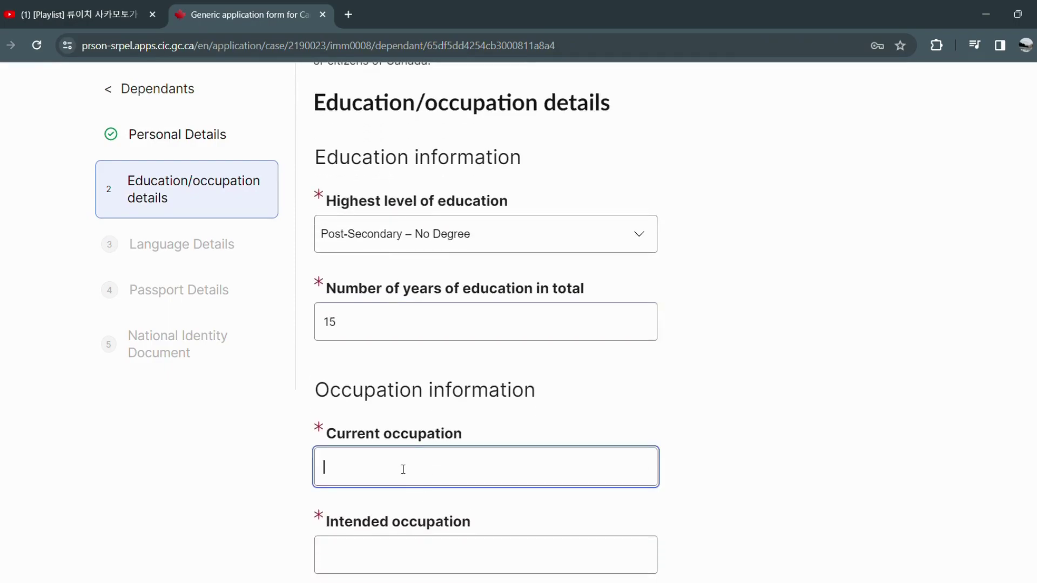
pyautogui.write('Guest Service Associate')
pyautogui.click(334, 554)
pyautogui.write('Human Resources Assistan')
pyautogui.scroll(-4, 343, 549)
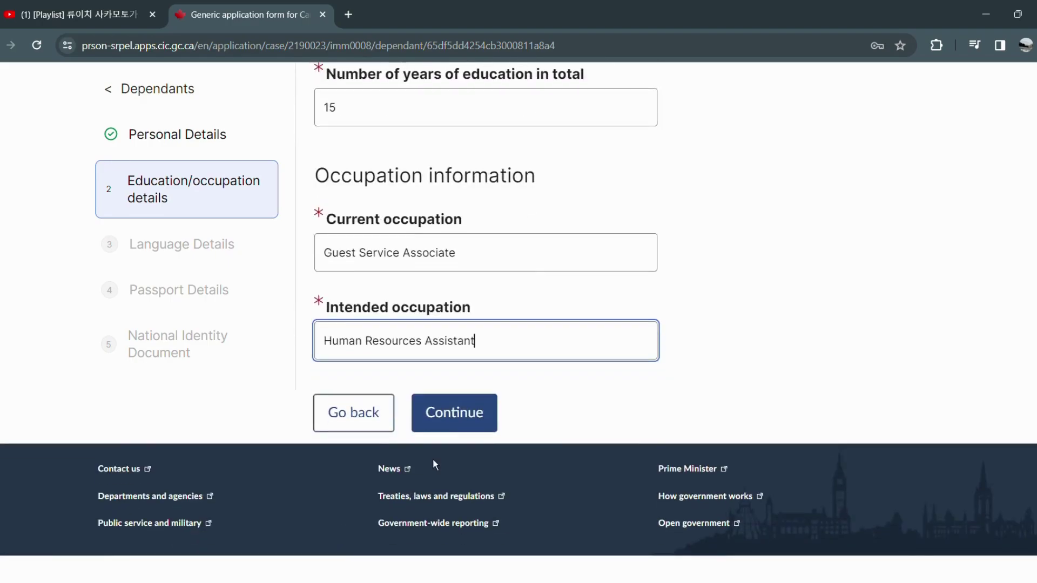
pyautogui.click(457, 415)
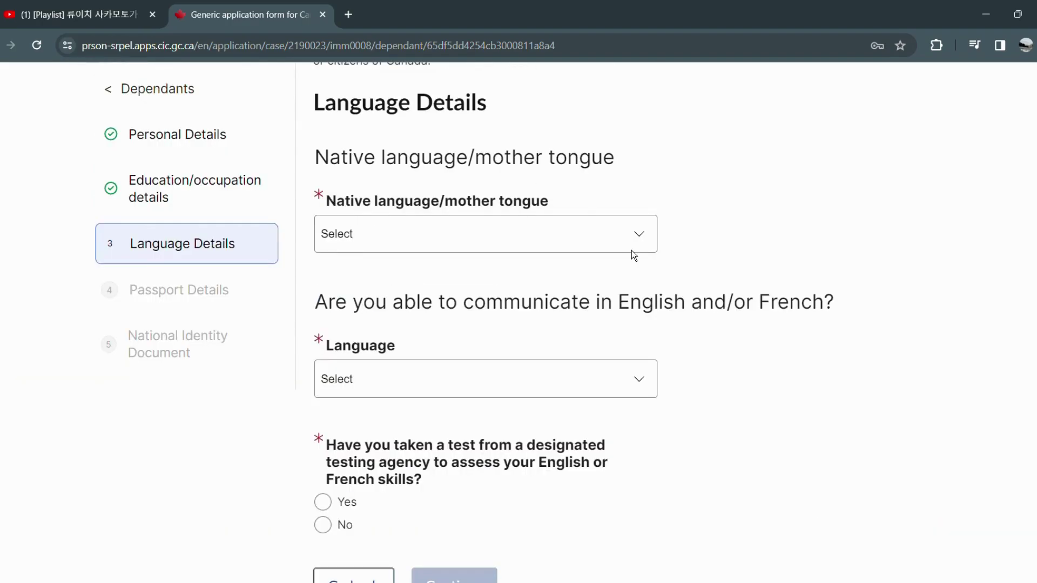
# Set native language Tagalog, communication language English, and answer No to the language test.
pyautogui.click(571, 240)
pyautogui.click(492, 264)
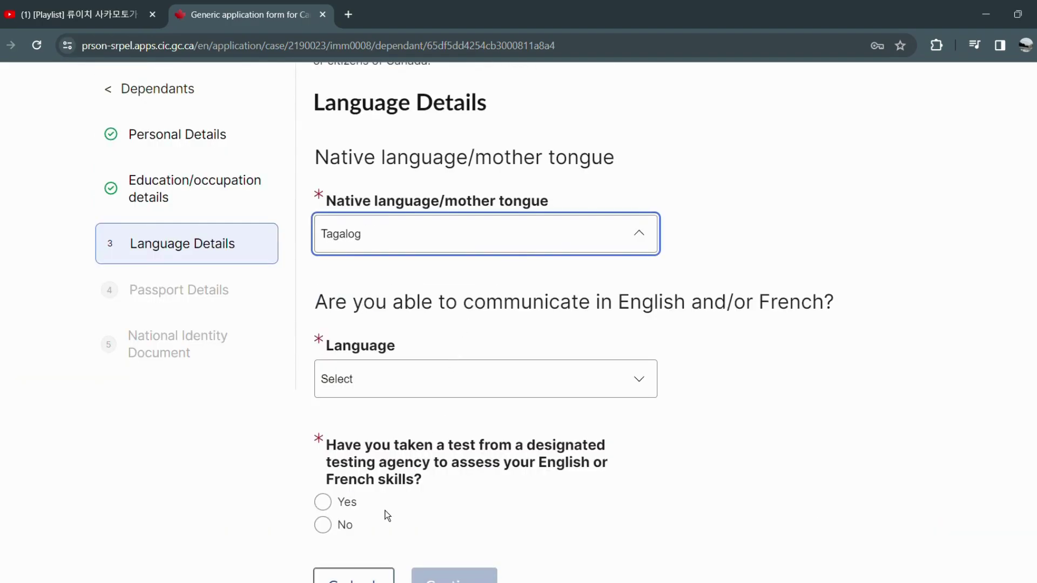
pyautogui.click(384, 398)
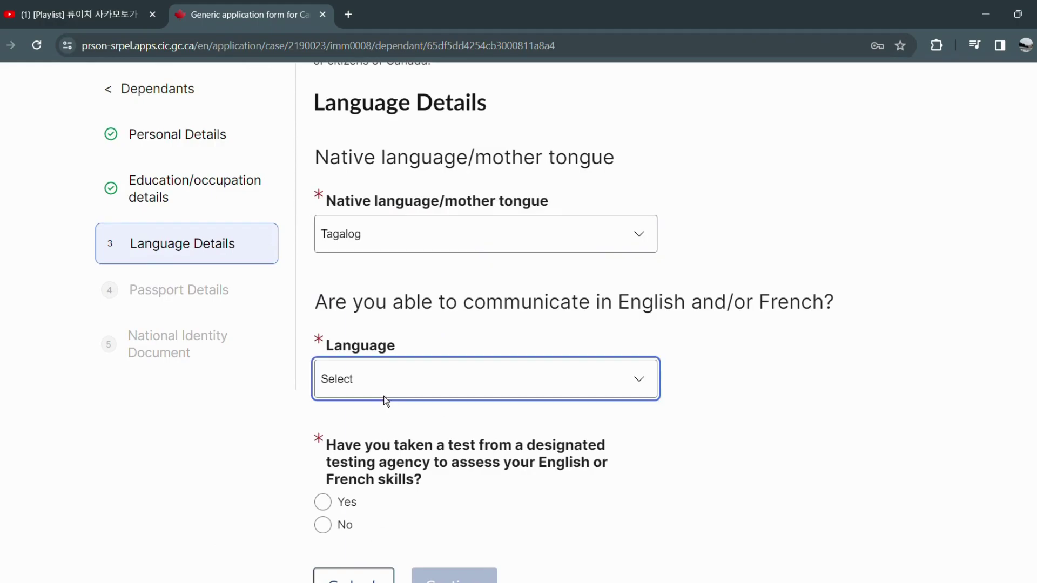
pyautogui.click(367, 444)
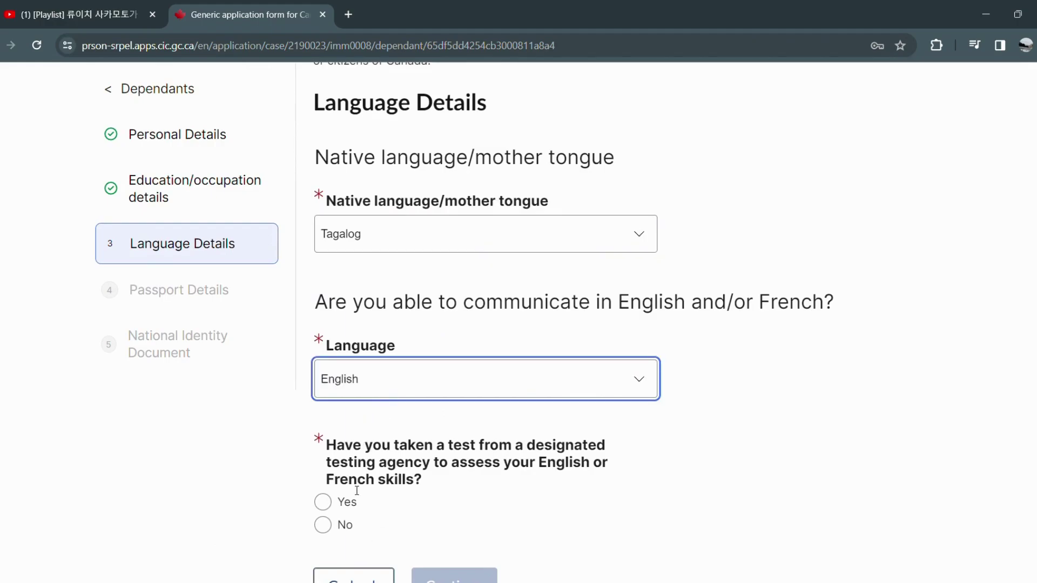
pyautogui.click(342, 523)
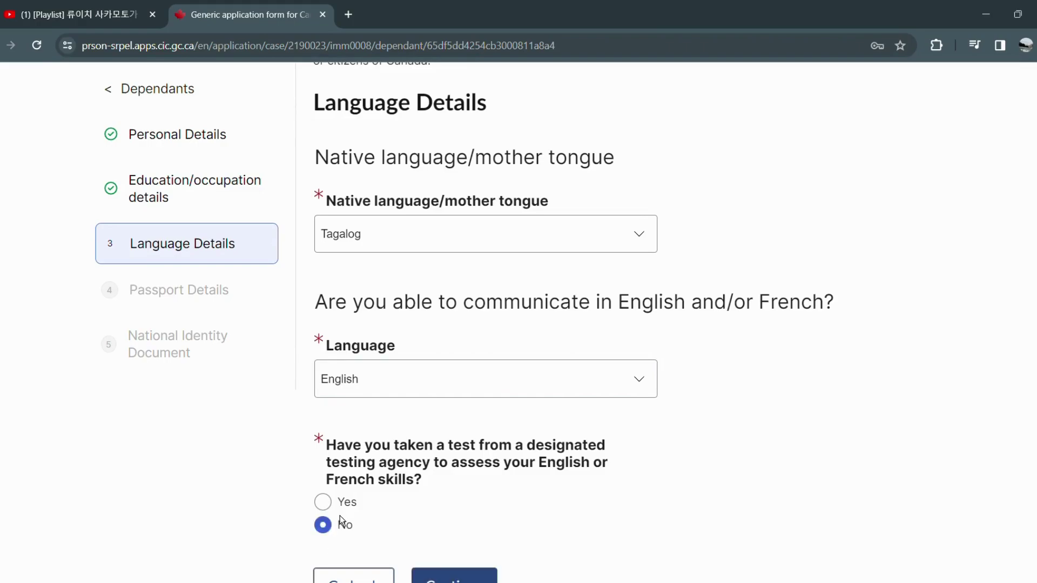
pyautogui.scroll(-2, 421, 518)
pyautogui.click(440, 520)
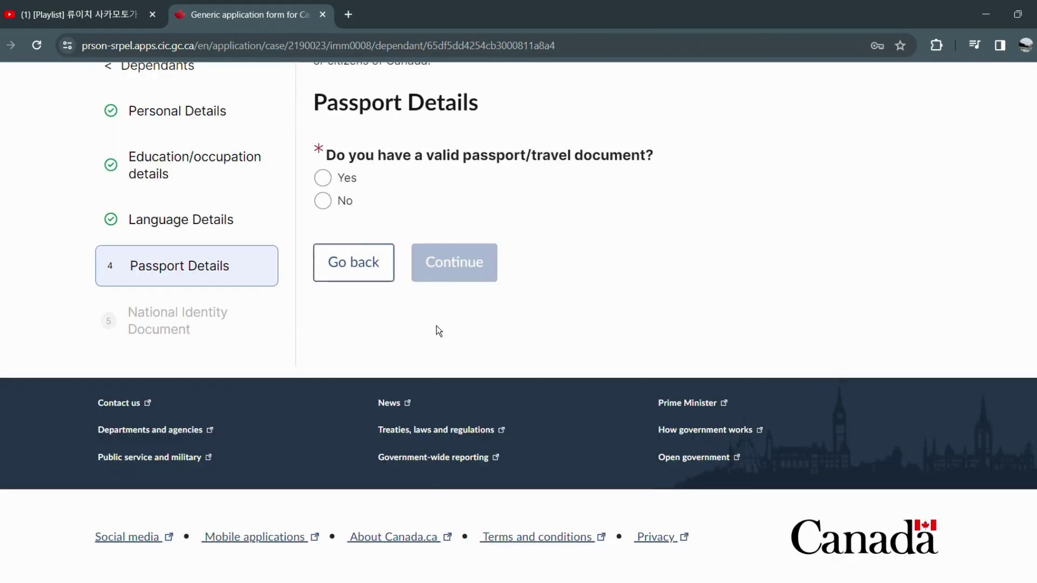
# Confirm a valid passport, fill the passport number, and choose PHL (Philippines) as issuing country.
pyautogui.click(346, 178)
pyautogui.click(447, 323)
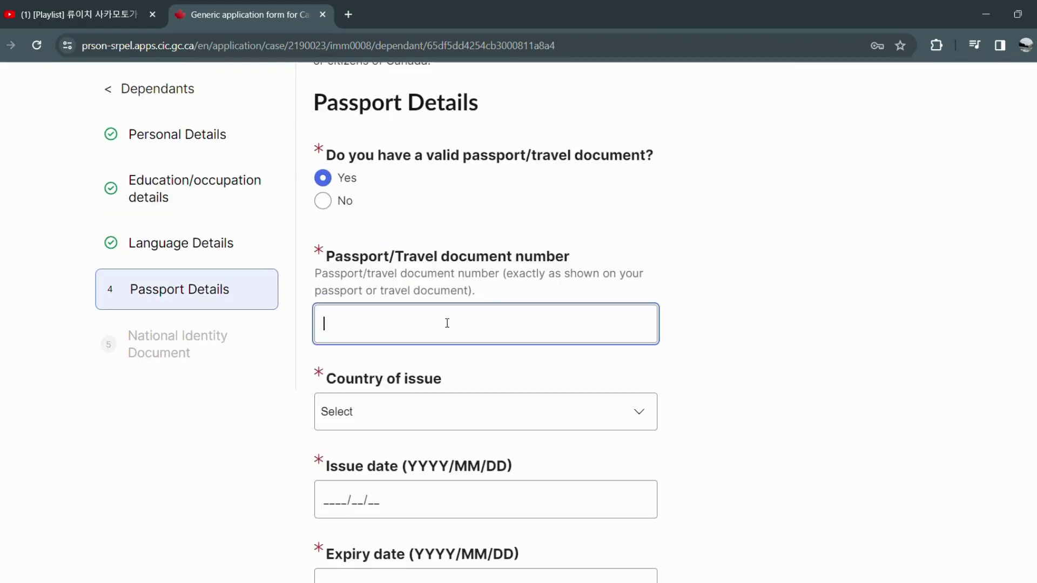
pyautogui.click(446, 404)
pyautogui.click(420, 426)
pyautogui.press('p')
pyautogui.press('p')
pyautogui.press('p')
pyautogui.press('p')
pyautogui.press('p')
pyautogui.press('Up')
pyautogui.press('Return')
# Enter passport issue date 2018/12/25 and expiry date 2028/12/24.
pyautogui.click(342, 501)
pyautogui.write('20182')
pyautogui.write('5')
pyautogui.press('BackSpace')
pyautogui.press('BackSpace')
pyautogui.write('1225')
pyautogui.scroll(-2, 341, 501)
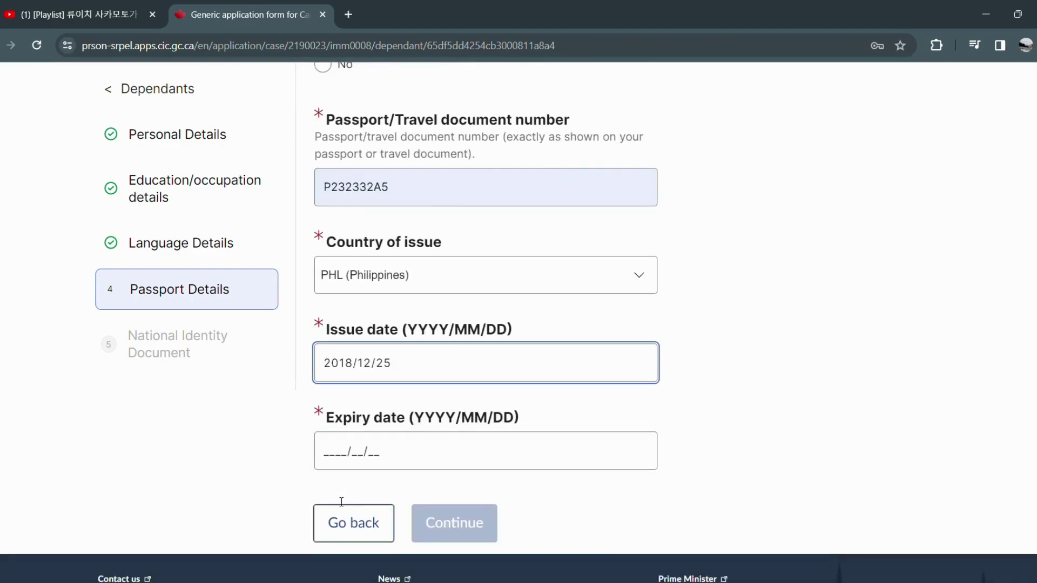
pyautogui.click(341, 452)
pyautogui.write('202812')
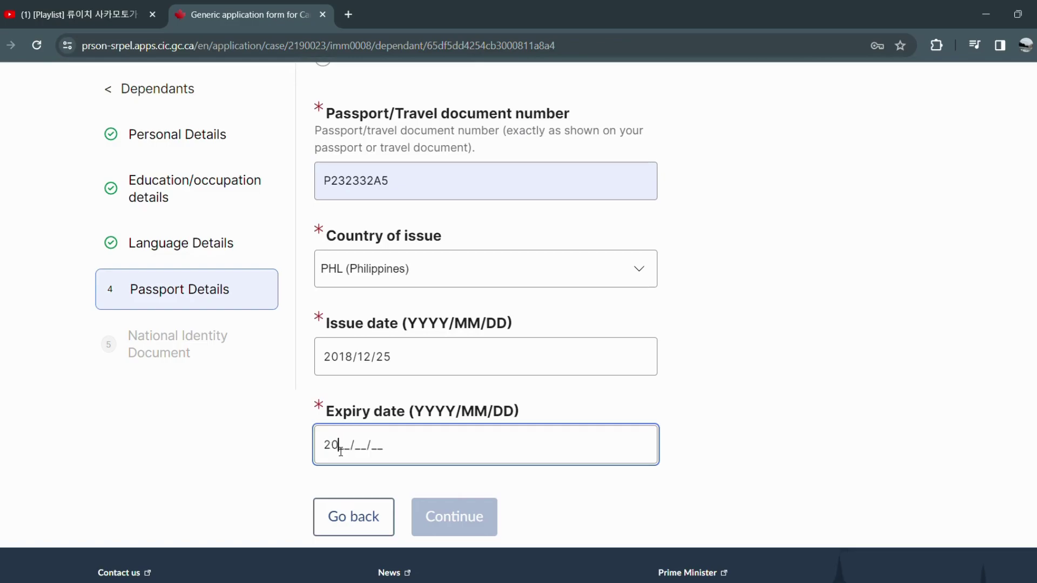
pyautogui.write('8')
pyautogui.press('BackSpace')
pyautogui.write('24')
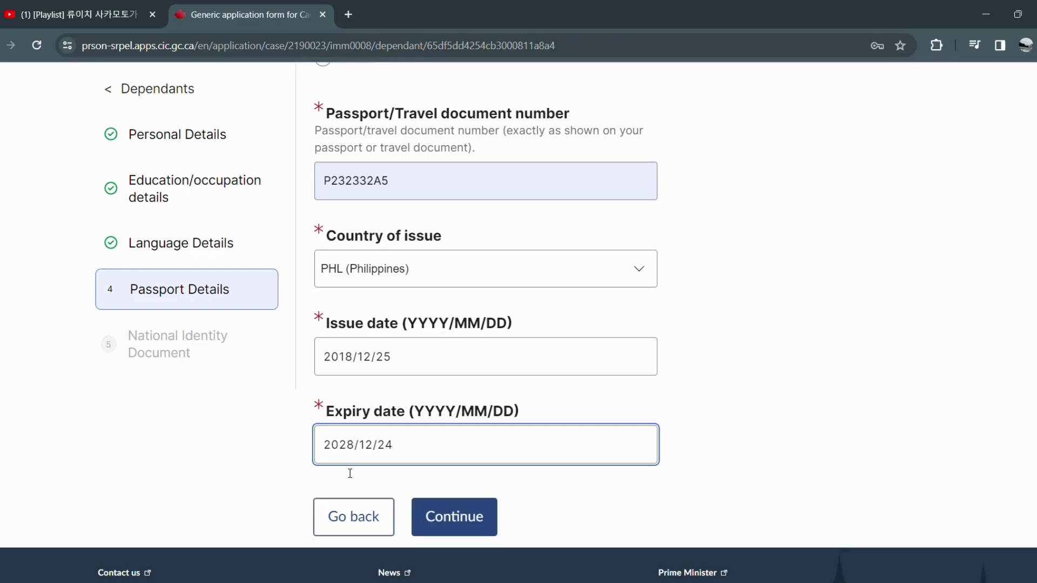
pyautogui.click(454, 516)
# Answer No to having a national identity document and save the dependant.
pyautogui.scroll(1, 896, 286)
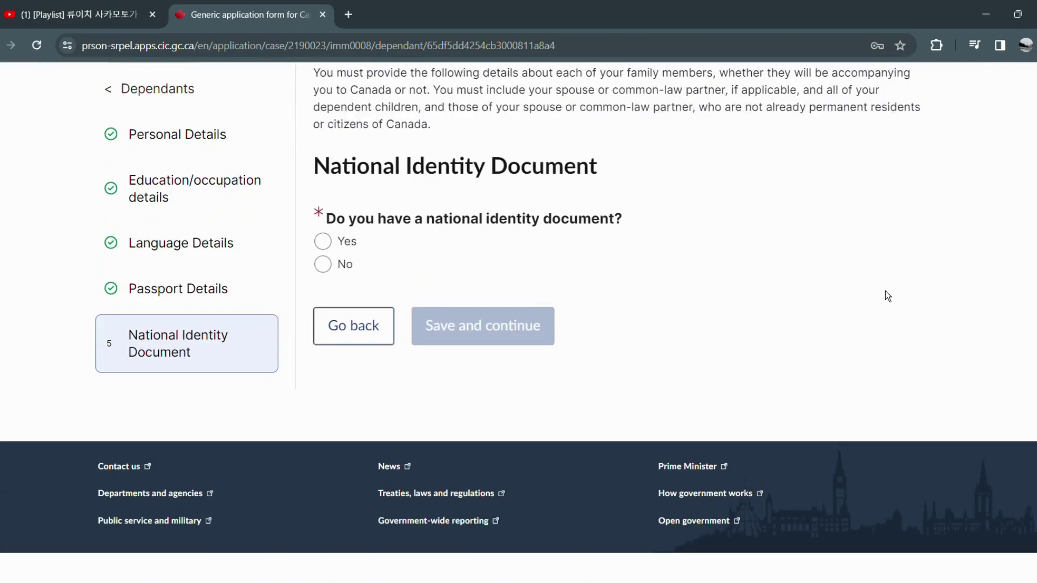
pyautogui.click(346, 272)
pyautogui.click(482, 377)
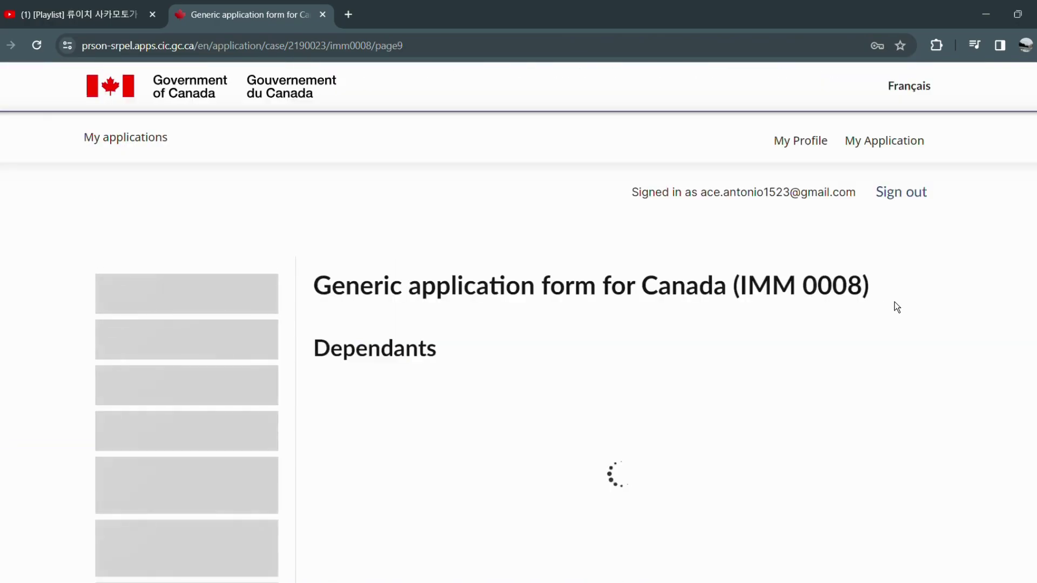
pyautogui.scroll(-1, 896, 307)
pyautogui.scroll(-7, 896, 306)
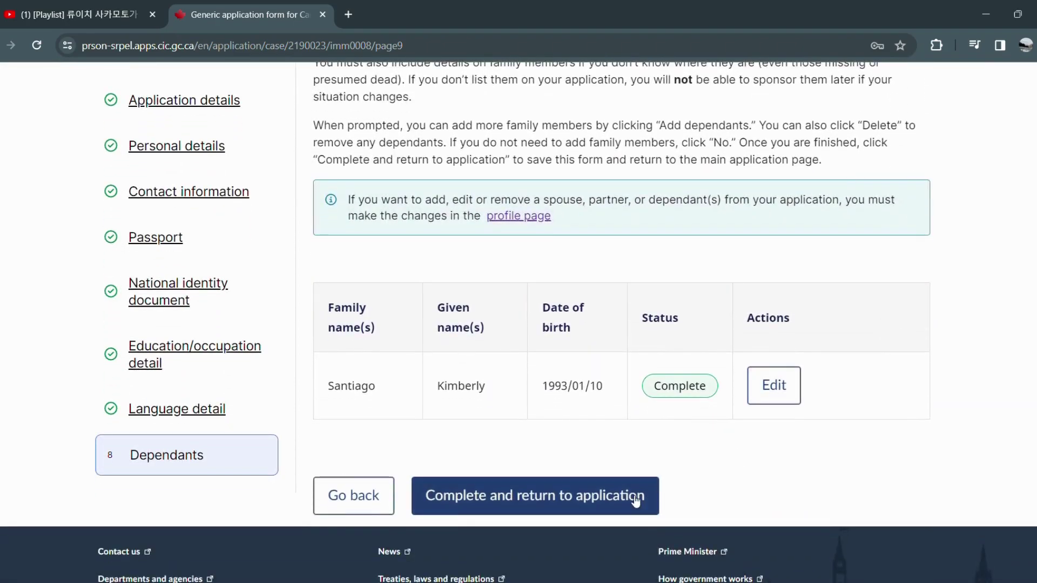
# Complete IMM 0008 so it reads Ready to submit, then open IMM 5406 for editing.
pyautogui.click(651, 502)
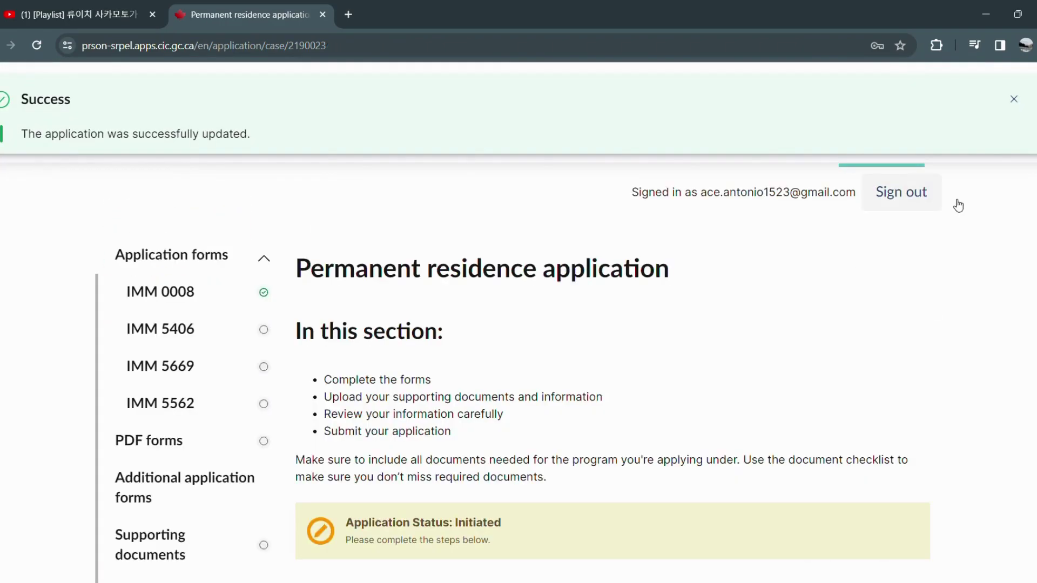
pyautogui.scroll(-1, 613, 324)
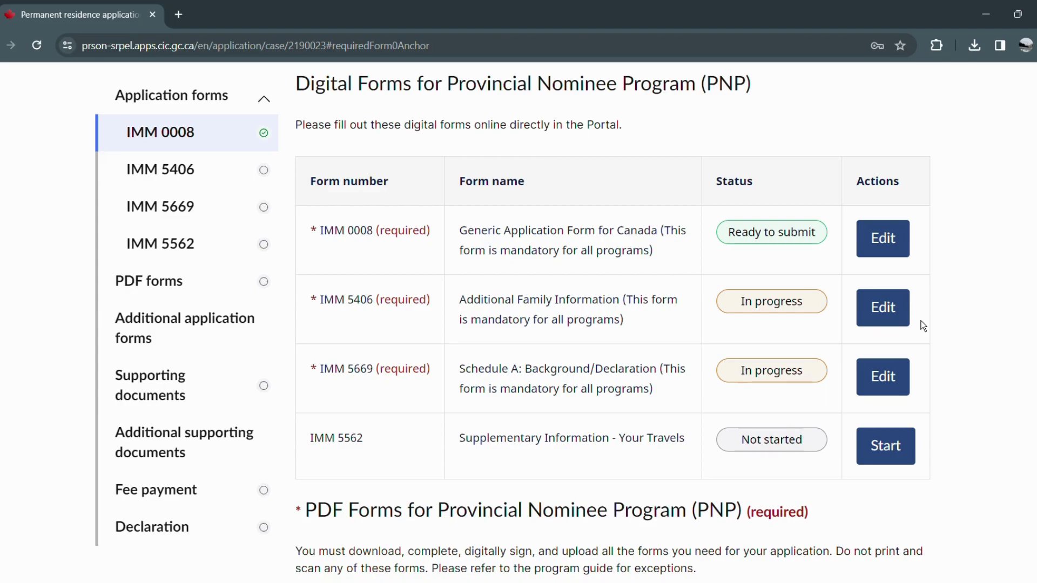
pyautogui.click(896, 313)
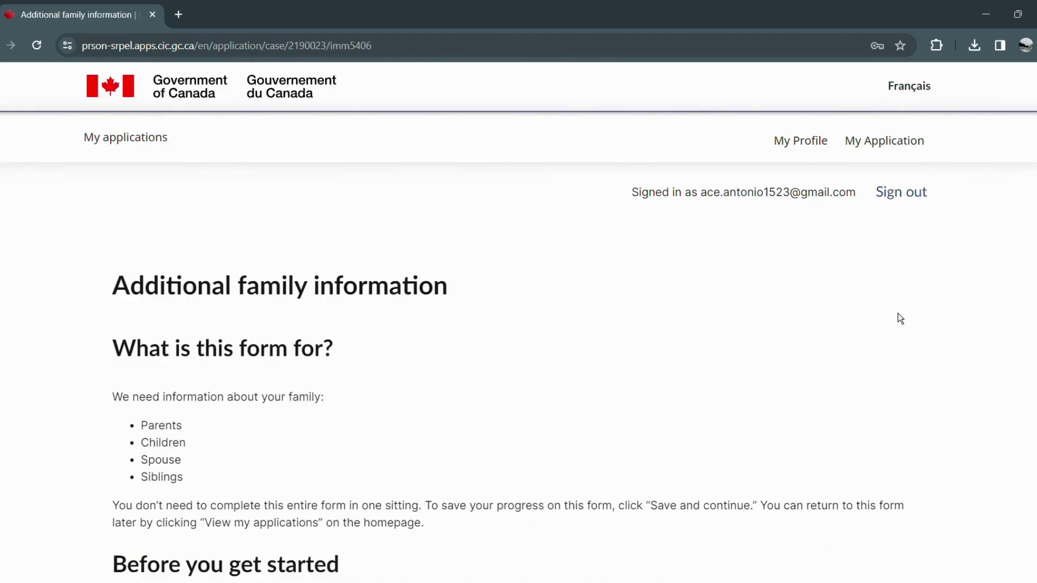
pyautogui.scroll(-3, 896, 313)
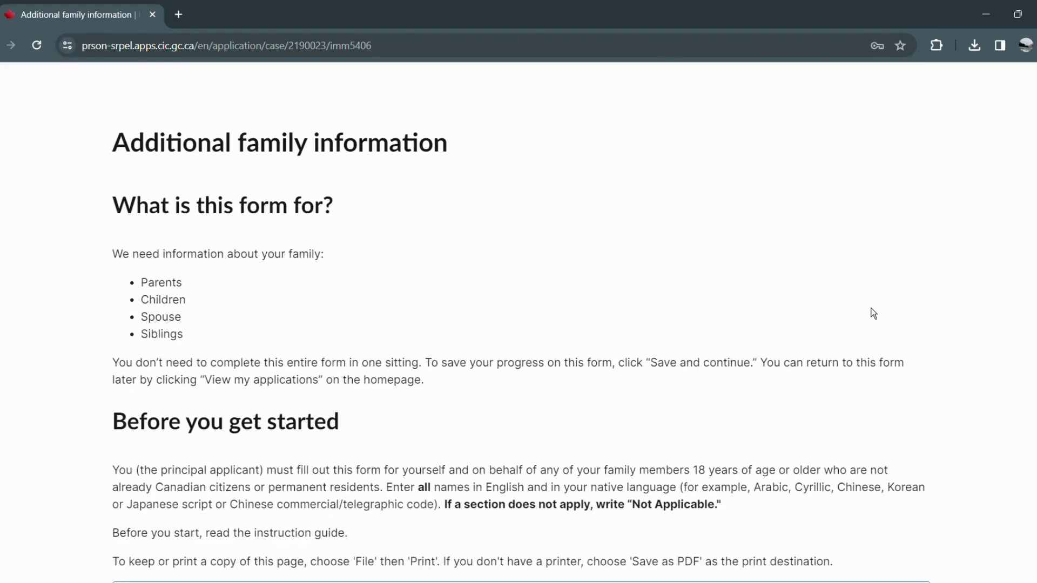
pyautogui.scroll(-1, 870, 316)
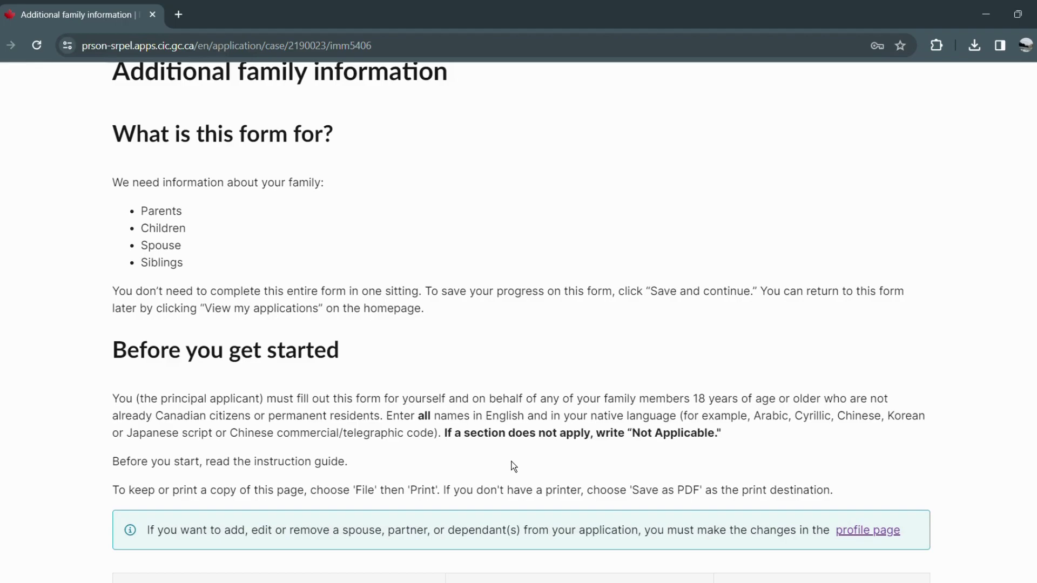
pyautogui.scroll(-3, 514, 466)
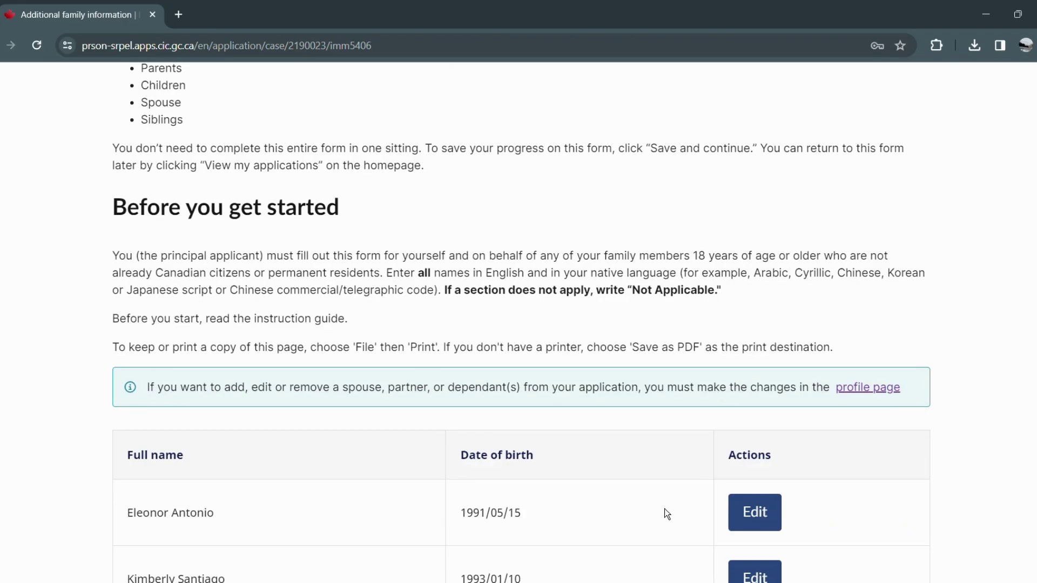
pyautogui.scroll(-1, 675, 511)
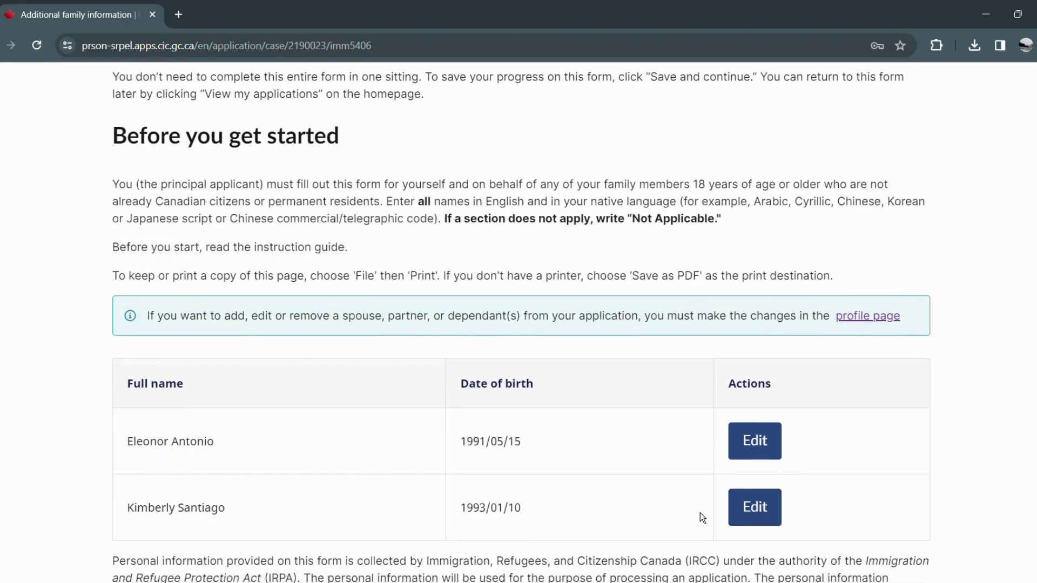
# In the applicant's own IMM 5406 entry, set birth country Philippines and marital status Common-Law.
pyautogui.click(771, 452)
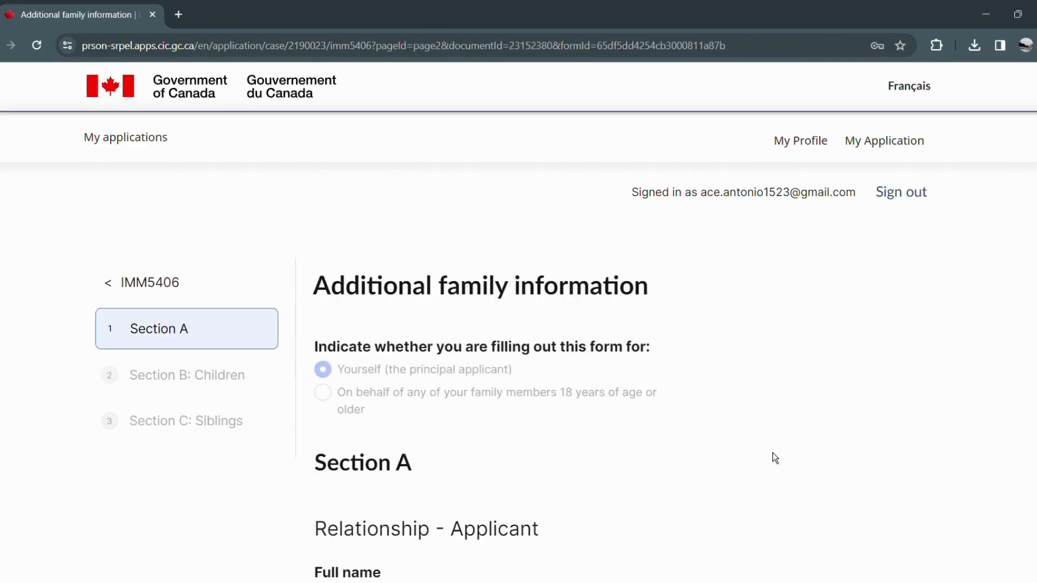
pyautogui.scroll(-1, 617, 463)
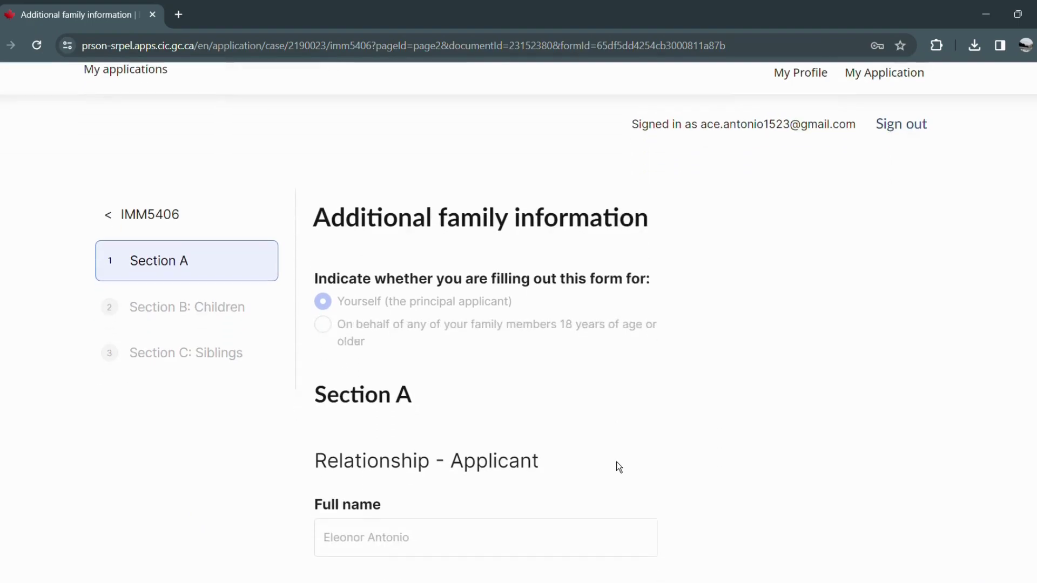
pyautogui.scroll(-3, 612, 471)
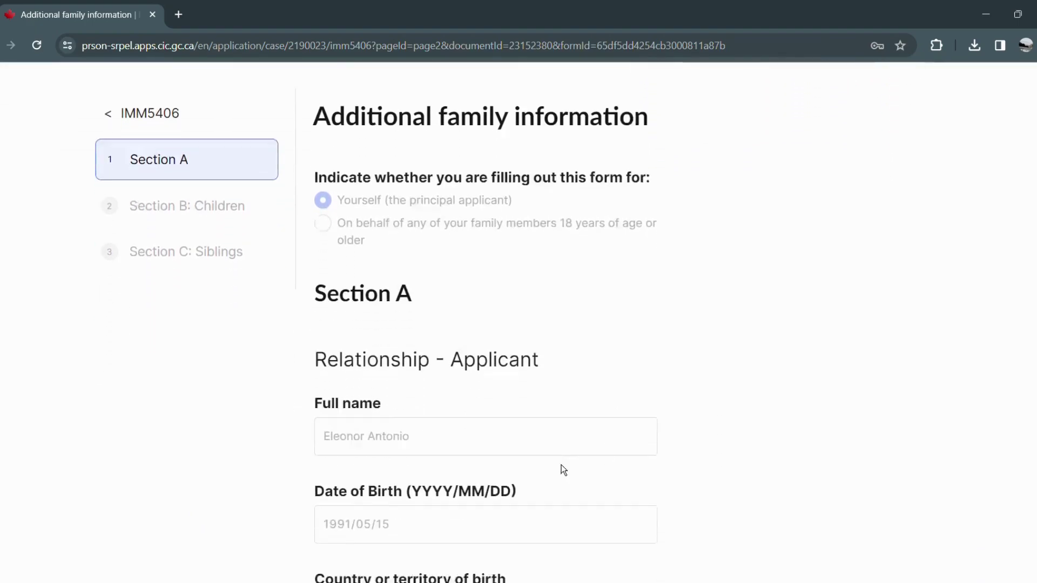
pyautogui.click(424, 495)
pyautogui.scroll(-1, 419, 479)
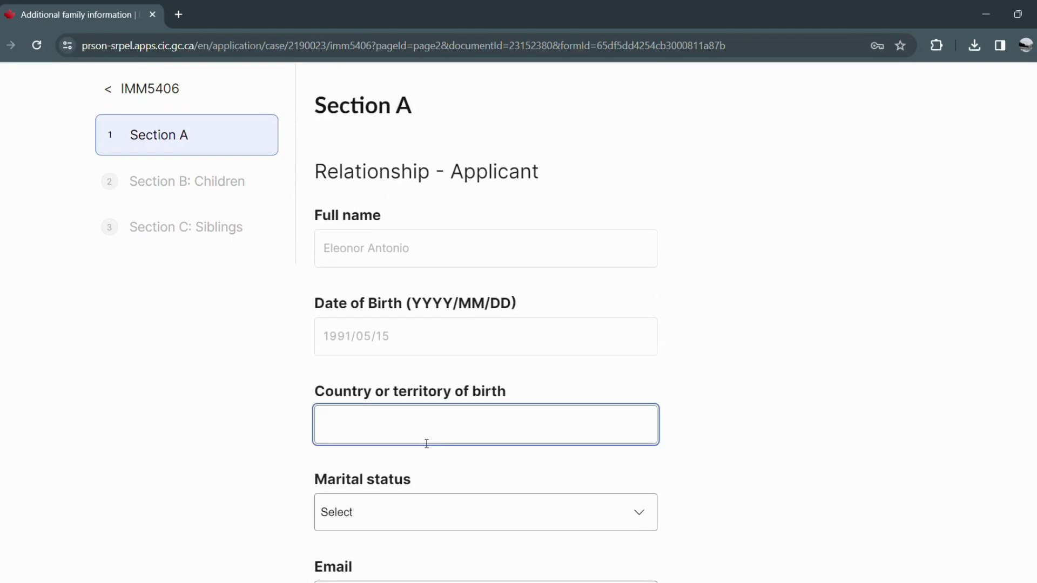
pyautogui.write('philippije')
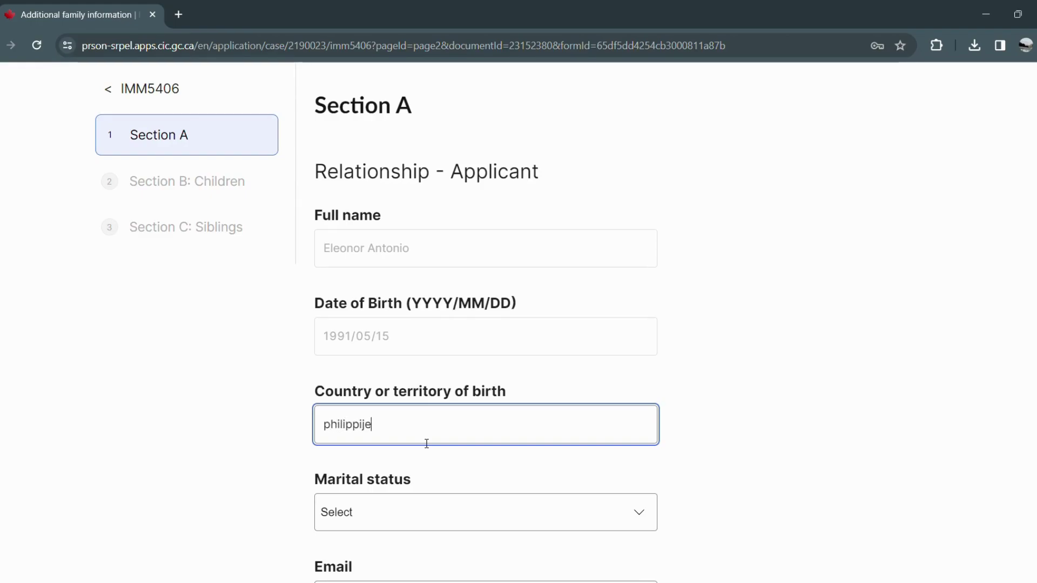
pyautogui.write('nes')
pyautogui.click(402, 511)
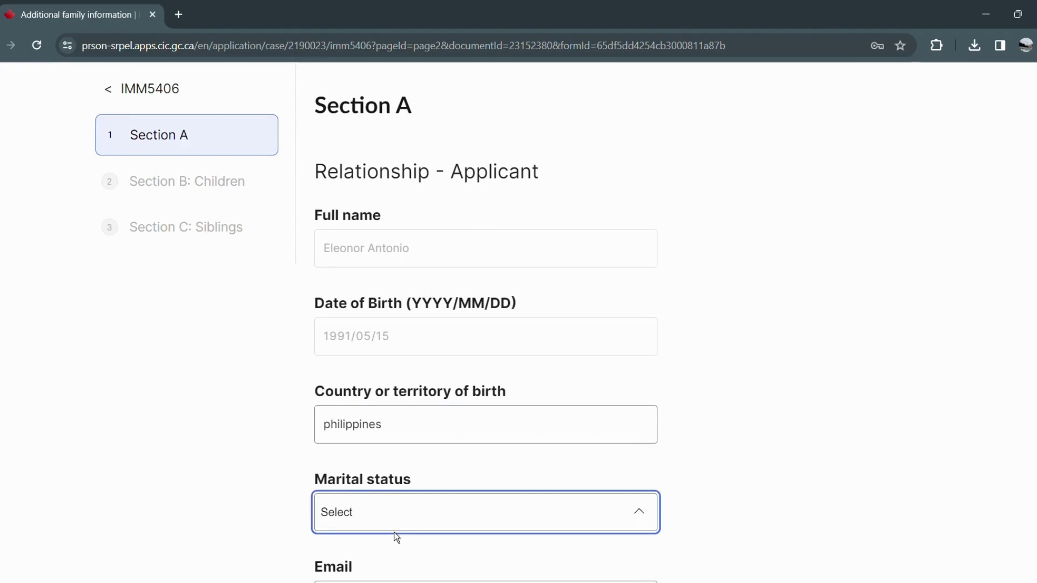
pyautogui.click(416, 415)
pyautogui.scroll(-3, 425, 426)
# Enter the applicant's email address, correcting the stray characters.
pyautogui.click(411, 468)
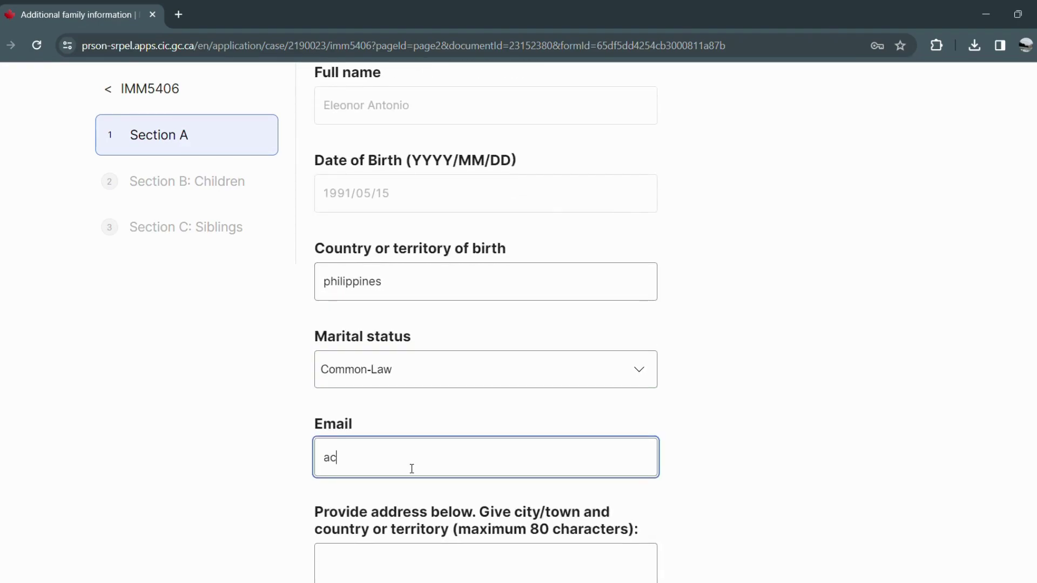
pyautogui.scroll(-1, 423, 481)
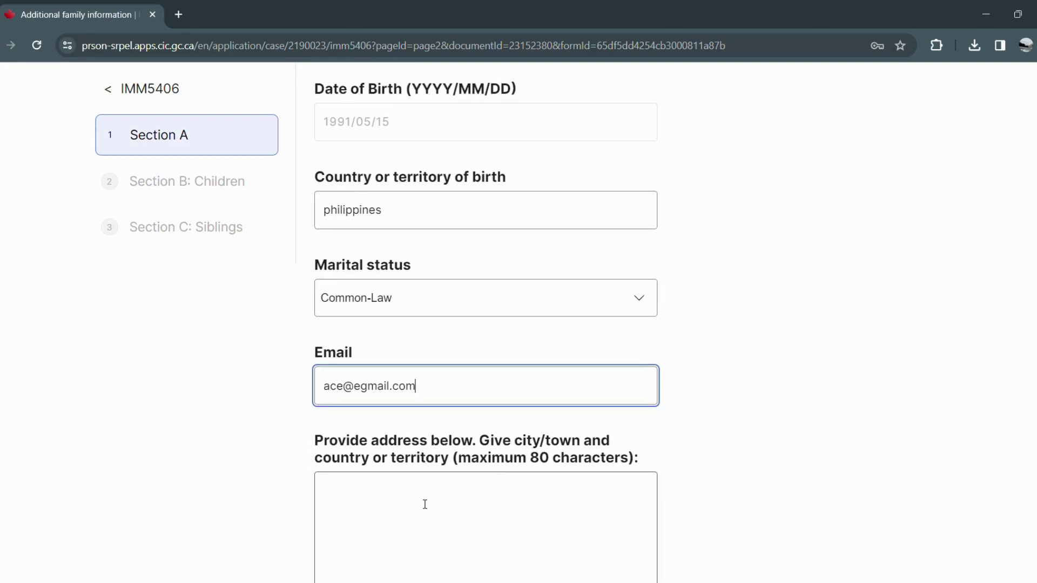
pyautogui.scroll(-1, 425, 505)
# Type the applicant's street address and select the whole address to copy it for reuse.
pyautogui.click(416, 480)
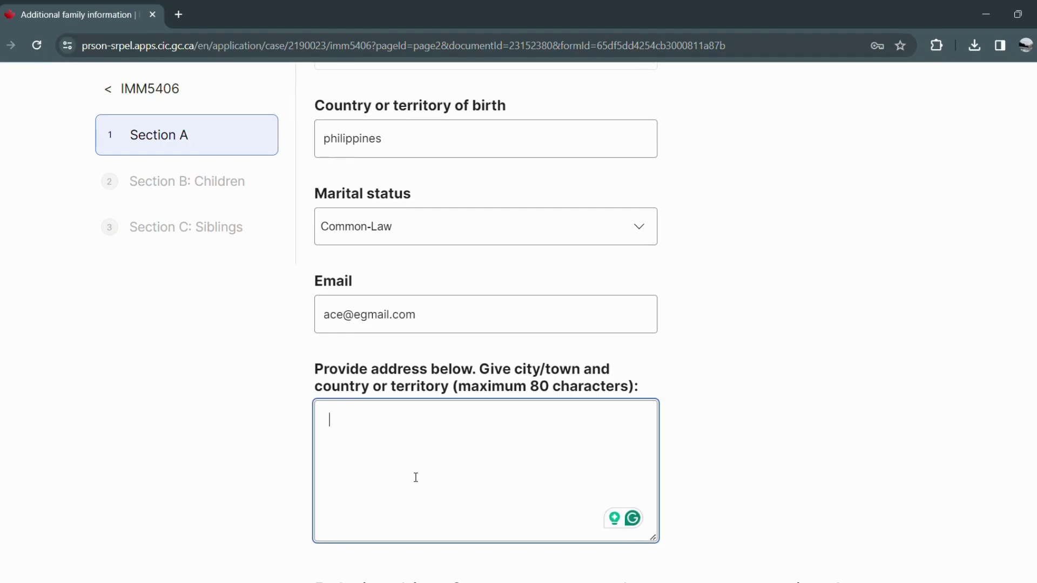
pyautogui.scroll(-1, 673, 478)
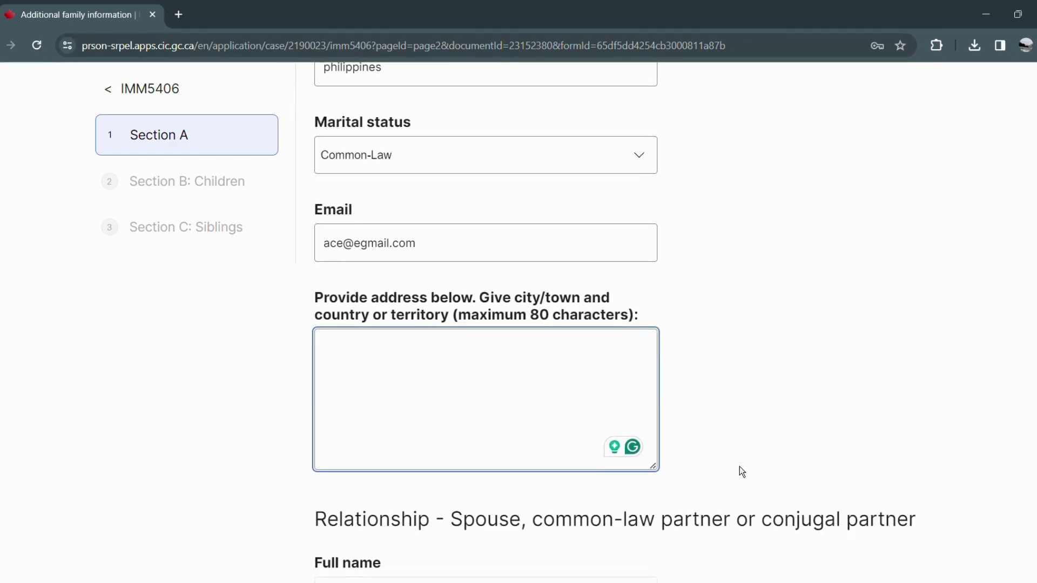
pyautogui.scroll(5, 486, 324)
pyautogui.scroll(-5, 486, 324)
pyautogui.scroll(6, 486, 324)
pyautogui.scroll(-6, 486, 324)
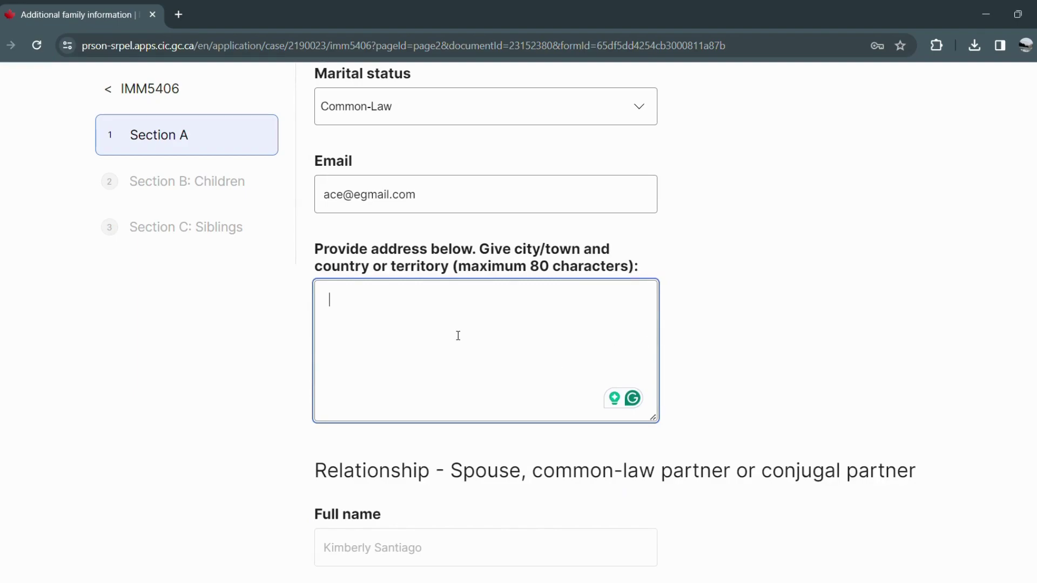
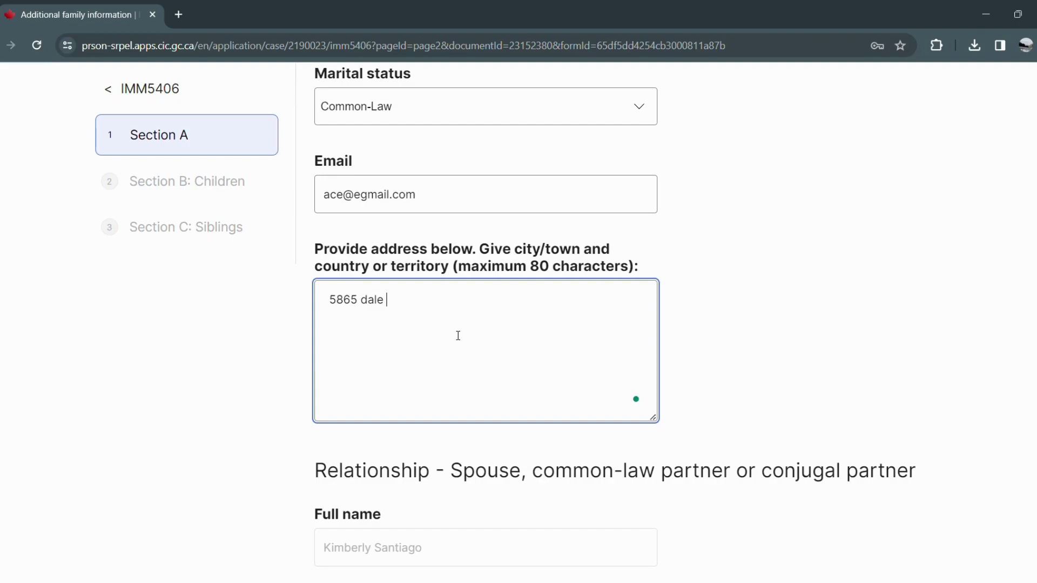
pyautogui.hotkey('ctrl', 'a')
pyautogui.hotkey('ctrl', 'c')
pyautogui.scroll(2, 534, 335)
pyautogui.scroll(3, 548, 393)
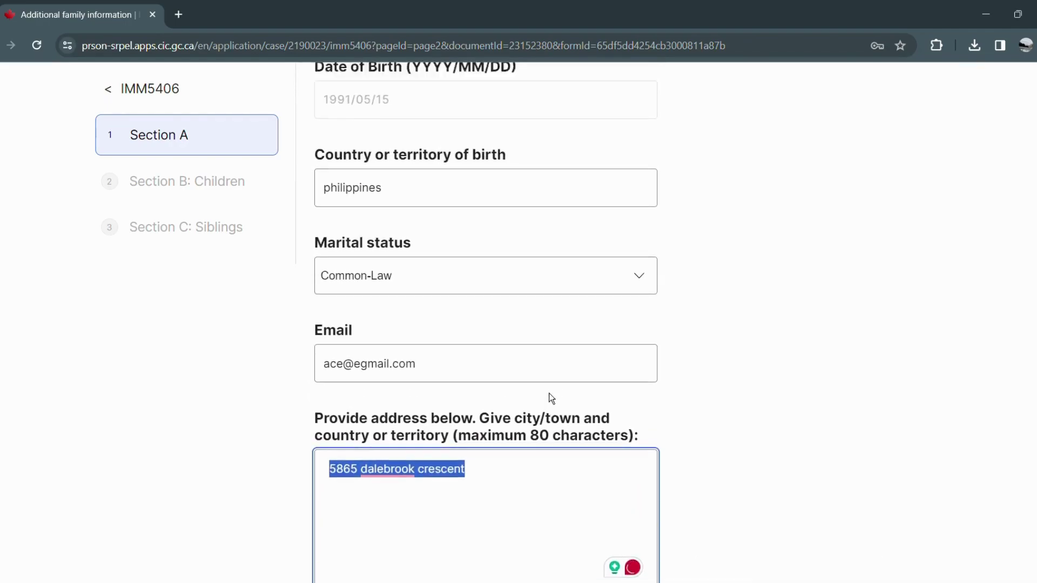
pyautogui.scroll(-5, 549, 393)
pyautogui.scroll(-3, 549, 396)
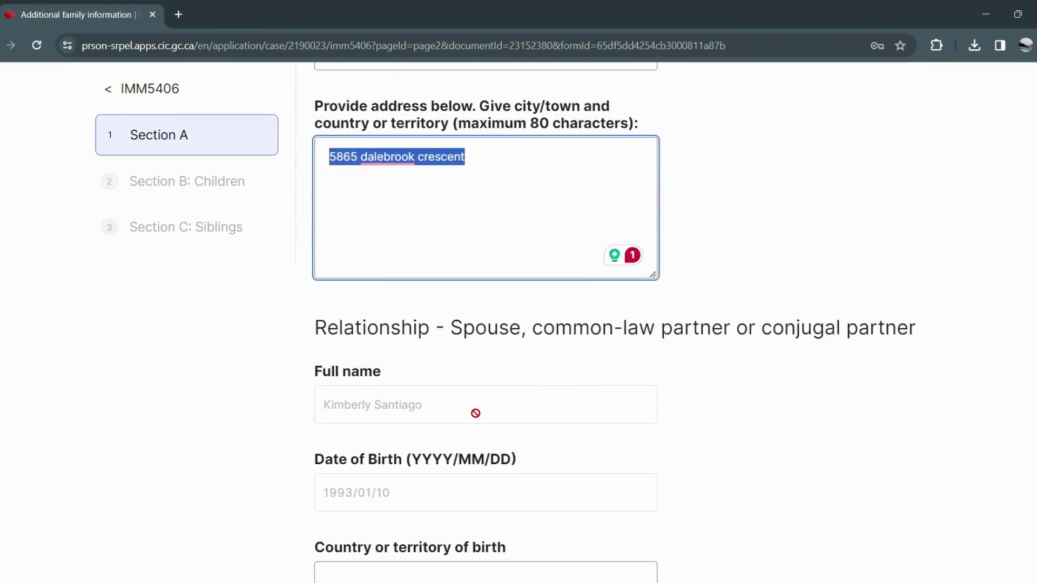
pyautogui.scroll(-3, 476, 413)
# Set the spouse's birth country to Philippines and marital status to Common-Law.
pyautogui.click(478, 426)
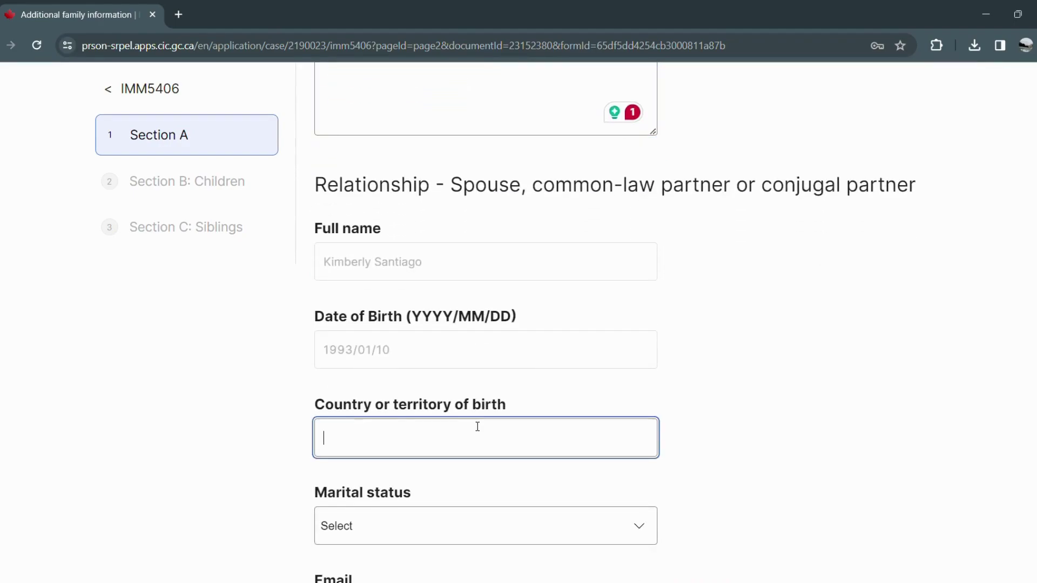
pyautogui.write('philippines')
pyautogui.scroll(-2, 445, 432)
pyautogui.click(426, 452)
pyautogui.click(420, 463)
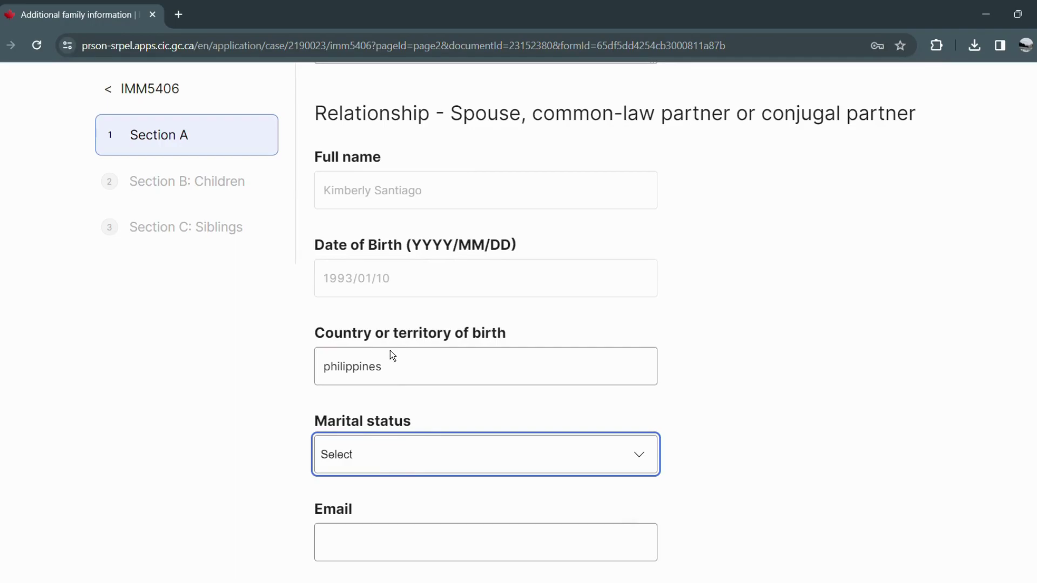
pyautogui.press('c')
pyautogui.scroll(-2, 406, 404)
# Enter the spouse's email and paste the copied street address as the spouse's address.
pyautogui.click(388, 405)
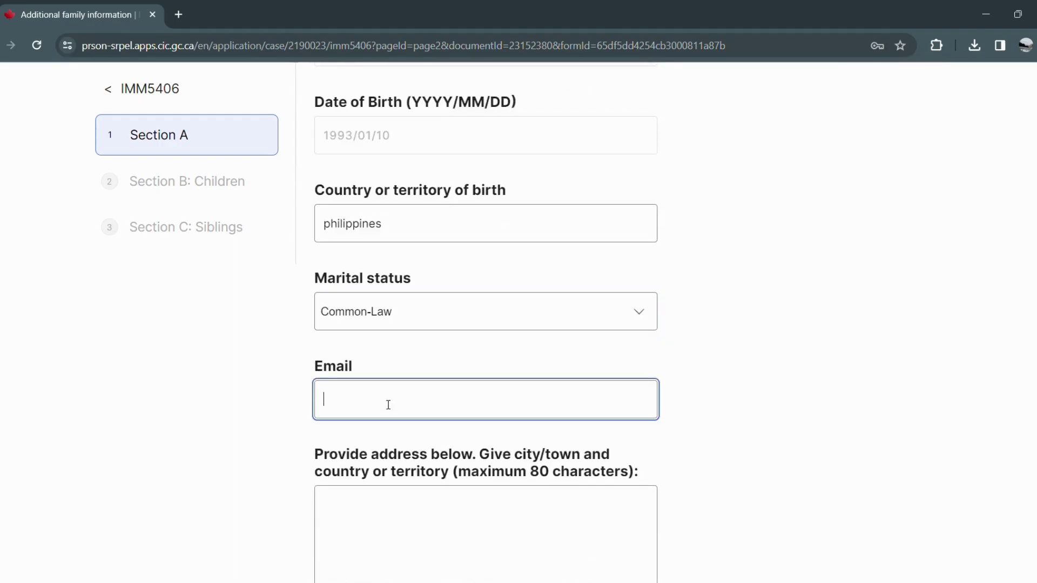
pyautogui.scroll(2, 450, 314)
pyautogui.scroll(-3, 451, 310)
pyautogui.click(431, 451)
pyautogui.hotkey('ctrl', 'v')
pyautogui.scroll(-5, 430, 443)
pyautogui.click(401, 387)
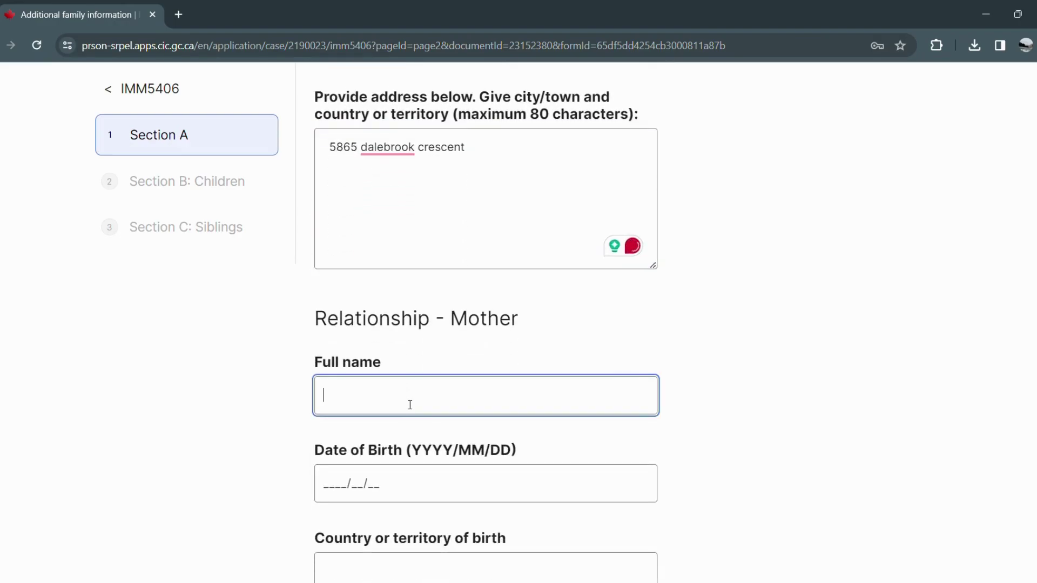
pyautogui.scroll(-1, 405, 413)
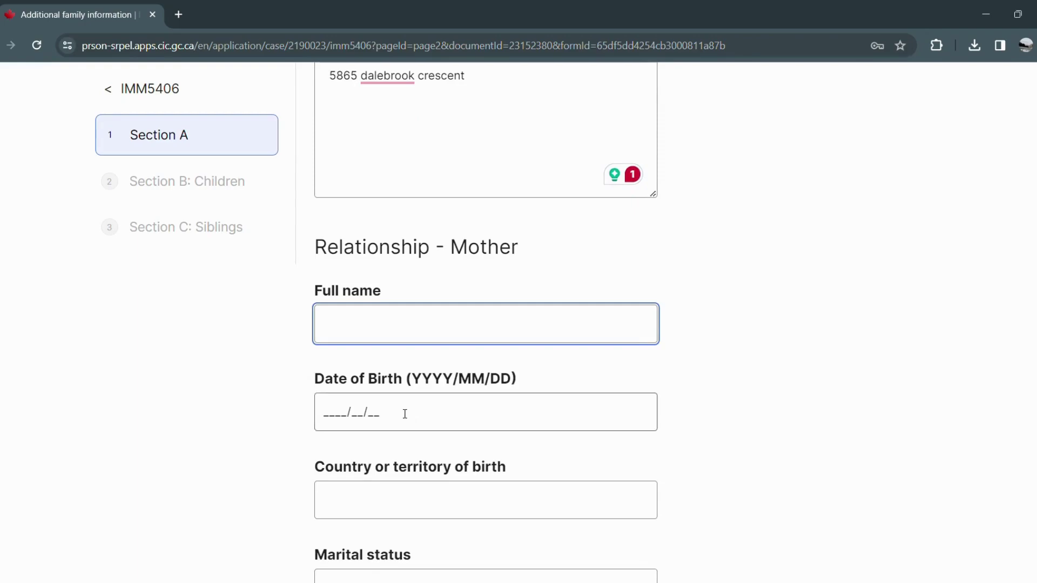
pyautogui.click(356, 413)
pyautogui.write('195_/__/__')
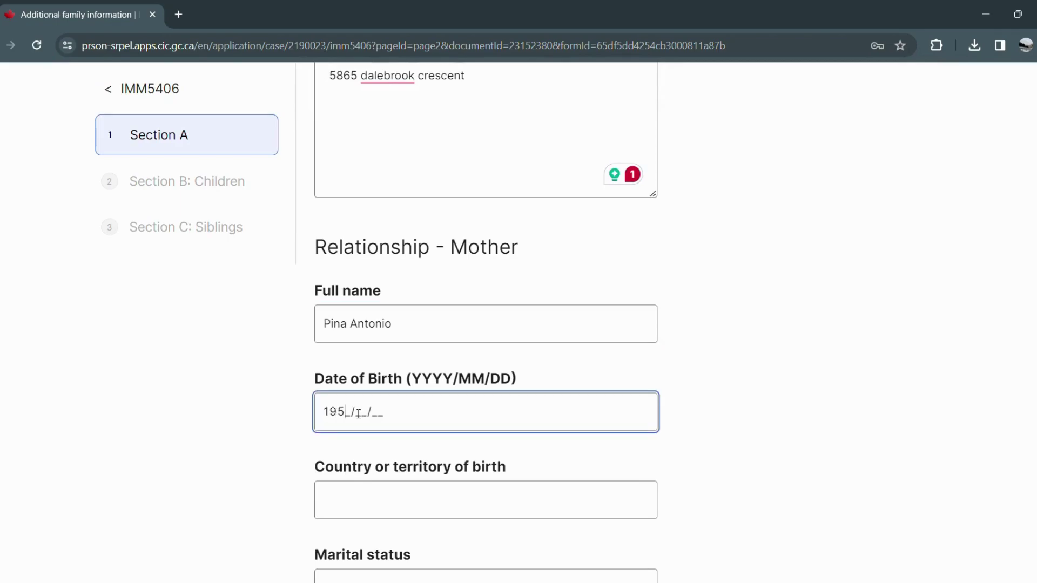
pyautogui.press('BackSpace')
pyautogui.write('55/07/27')
# Set the mother's birth country to Philippines and marital status to Married.
pyautogui.click(366, 515)
pyautogui.write('phi')
pyautogui.press('BackSpace')
pyautogui.press('BackSpace')
pyautogui.write('hilippines')
pyautogui.scroll(-1, 352, 514)
pyautogui.click(356, 522)
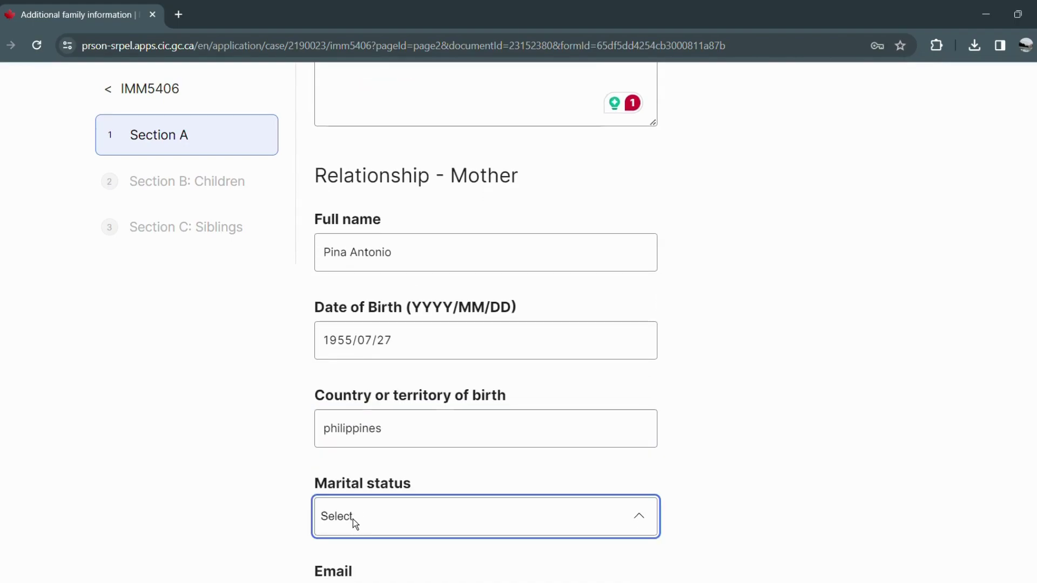
pyautogui.click(371, 440)
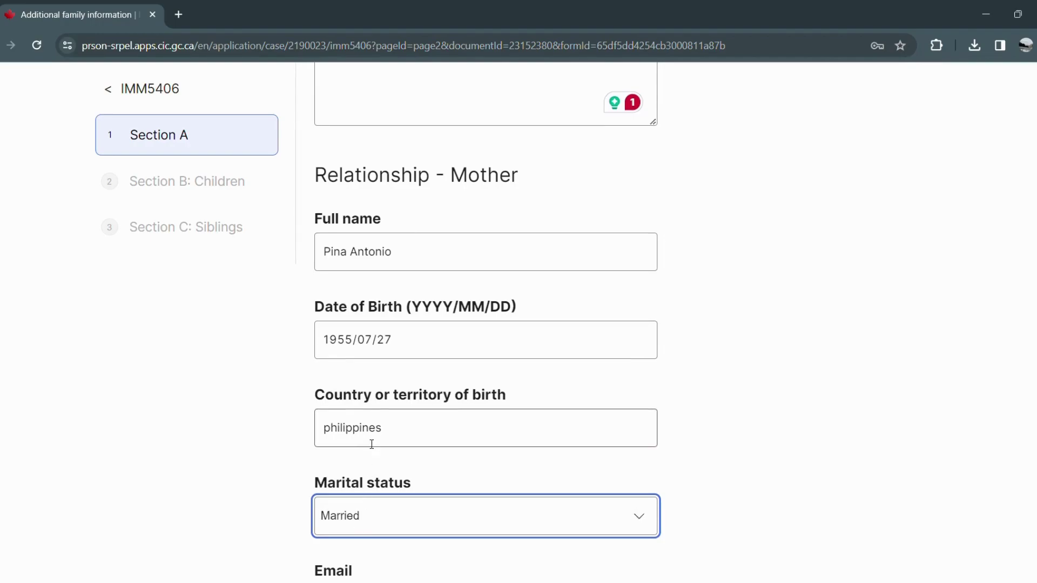
pyautogui.scroll(-2, 360, 485)
# Fill in the mother's email and home address.
pyautogui.click(360, 475)
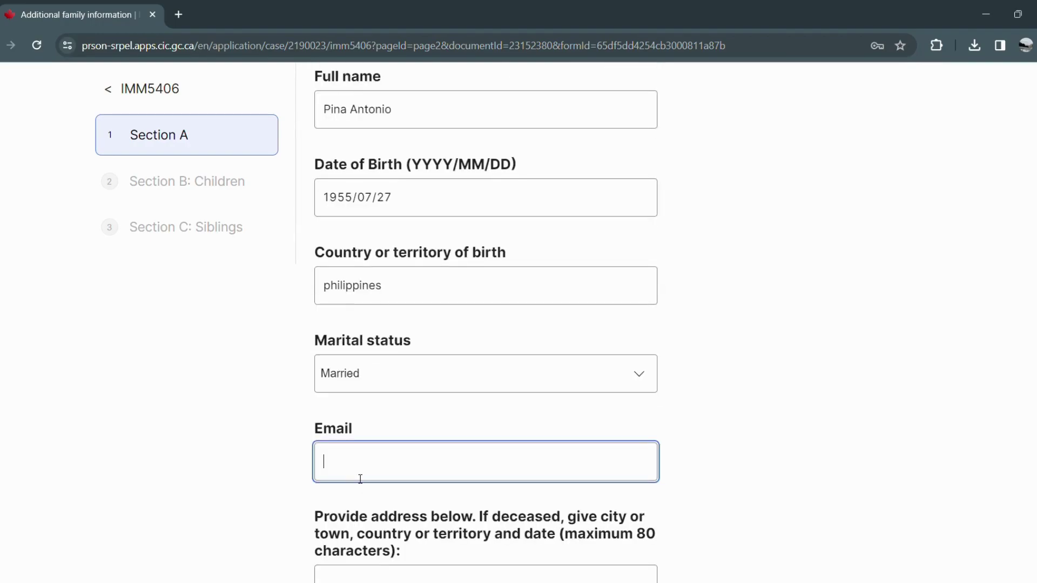
pyautogui.scroll(-3, 423, 428)
pyautogui.click(422, 462)
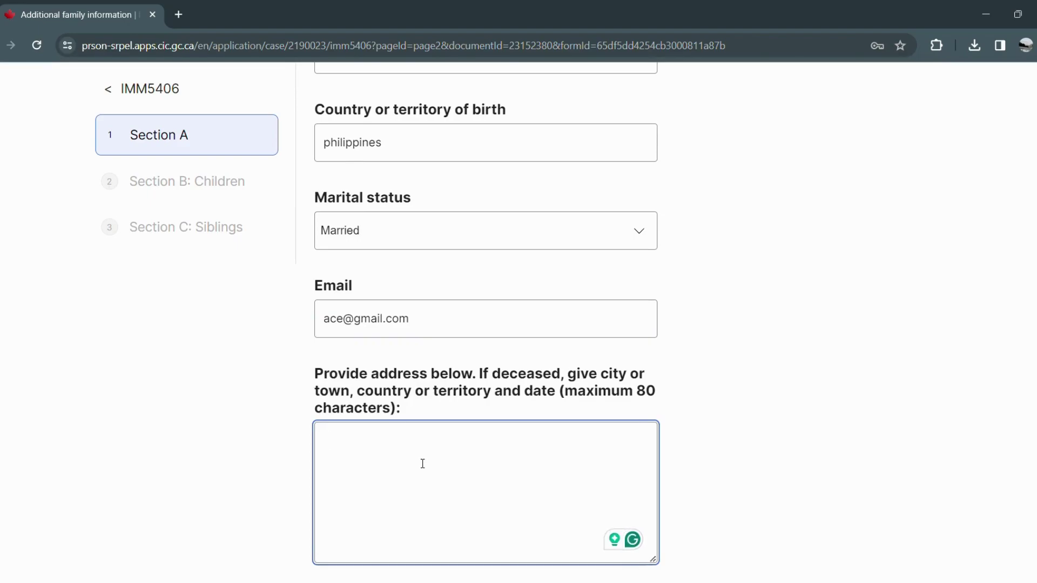
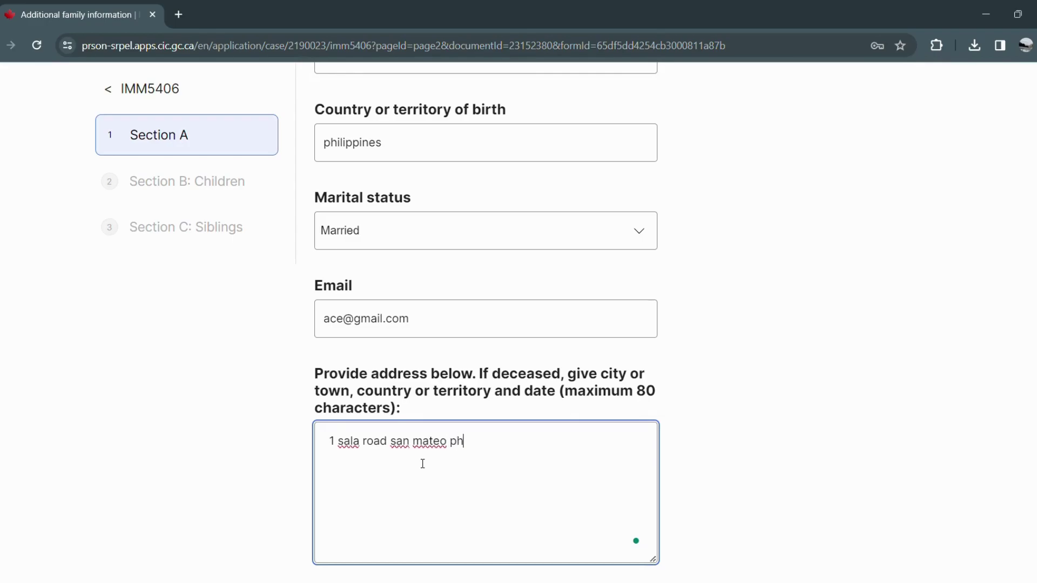
pyautogui.scroll(-4, 423, 463)
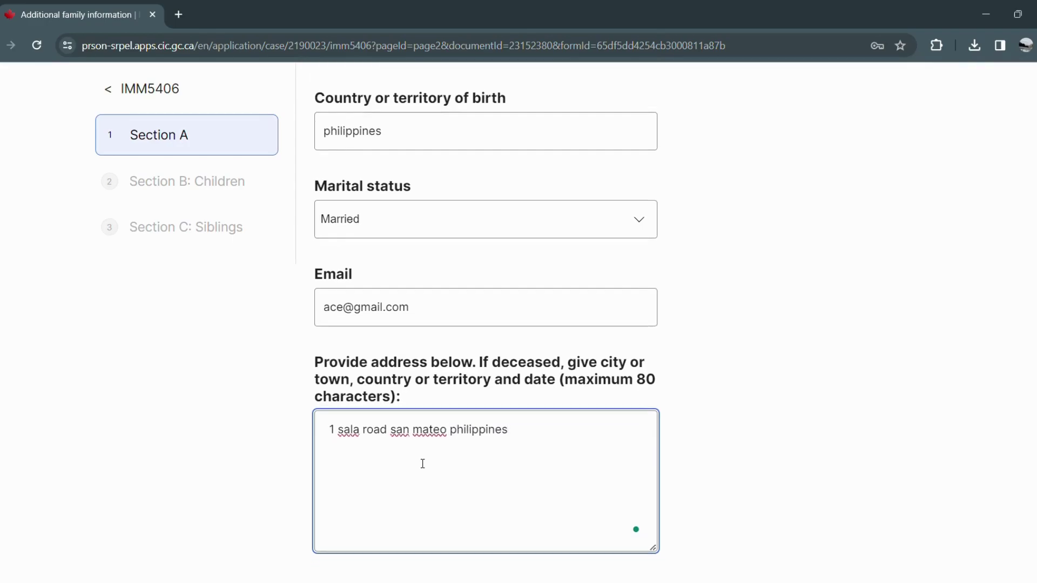
pyautogui.scroll(-1, 425, 463)
pyautogui.click(424, 413)
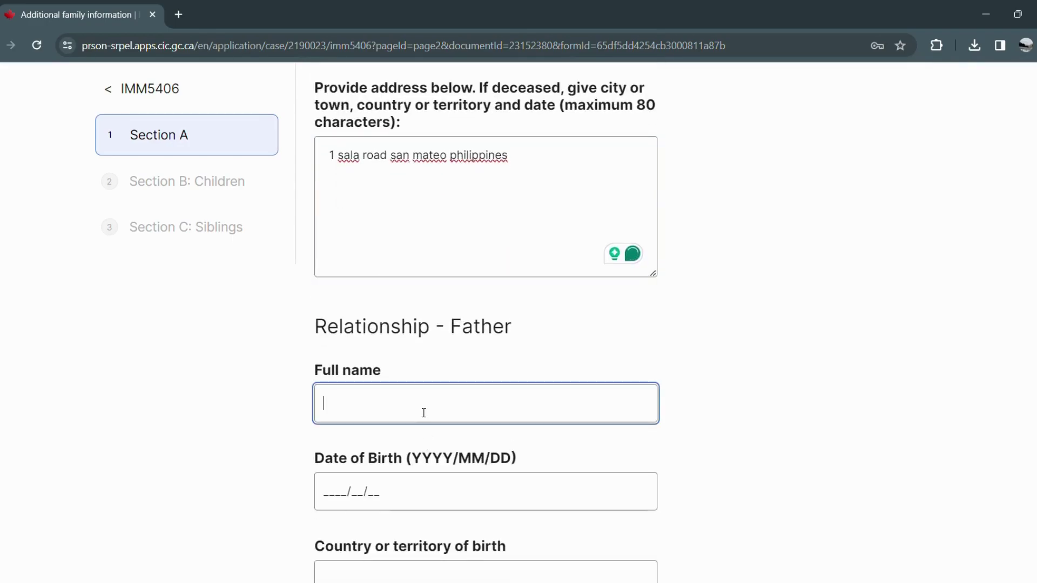
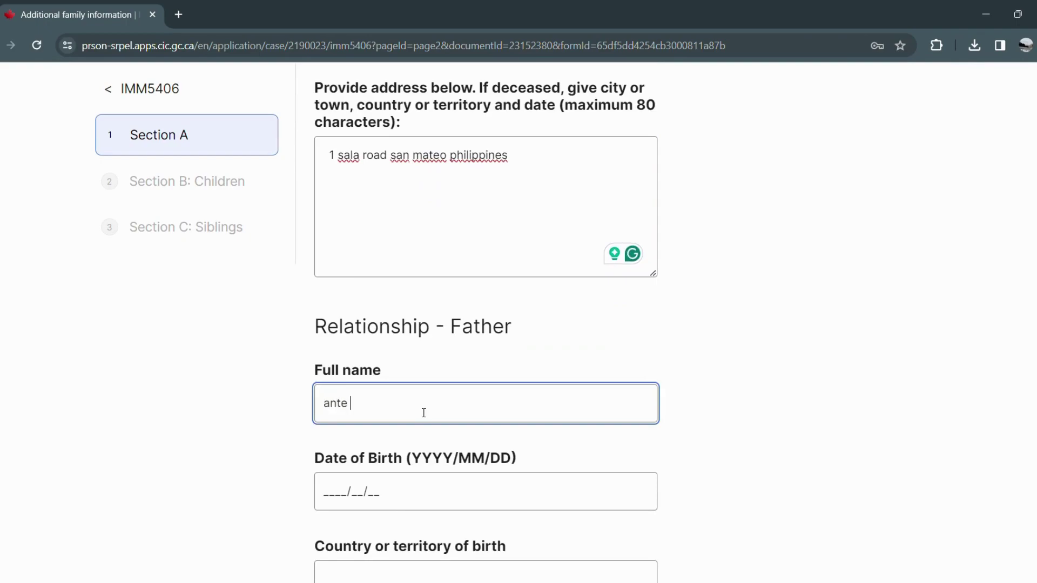
pyautogui.click(332, 498)
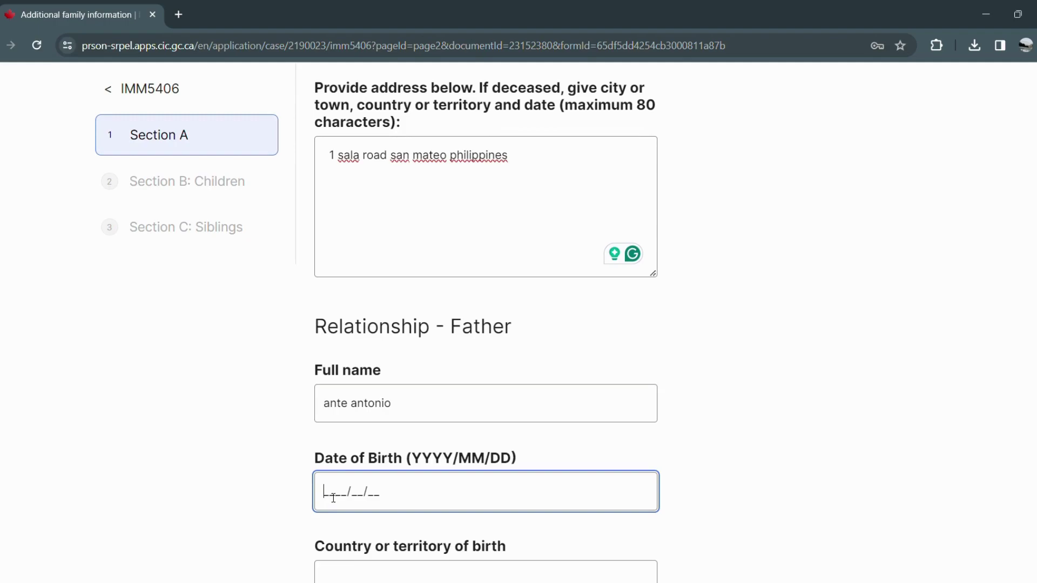
pyautogui.write('19__/__/__')
pyautogui.scroll(1, 333, 498)
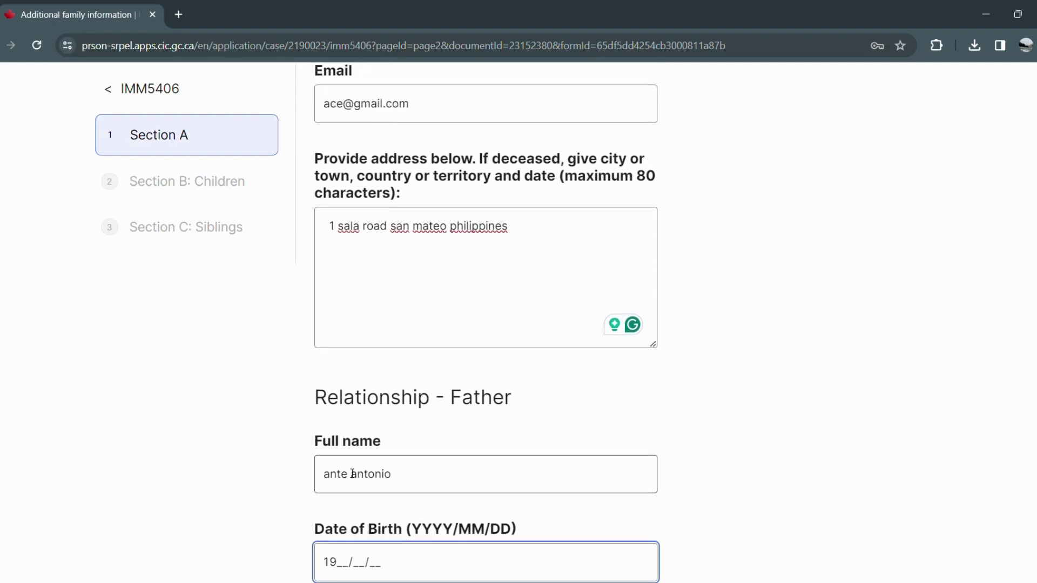
pyautogui.scroll(-2, 341, 495)
pyautogui.write('8')
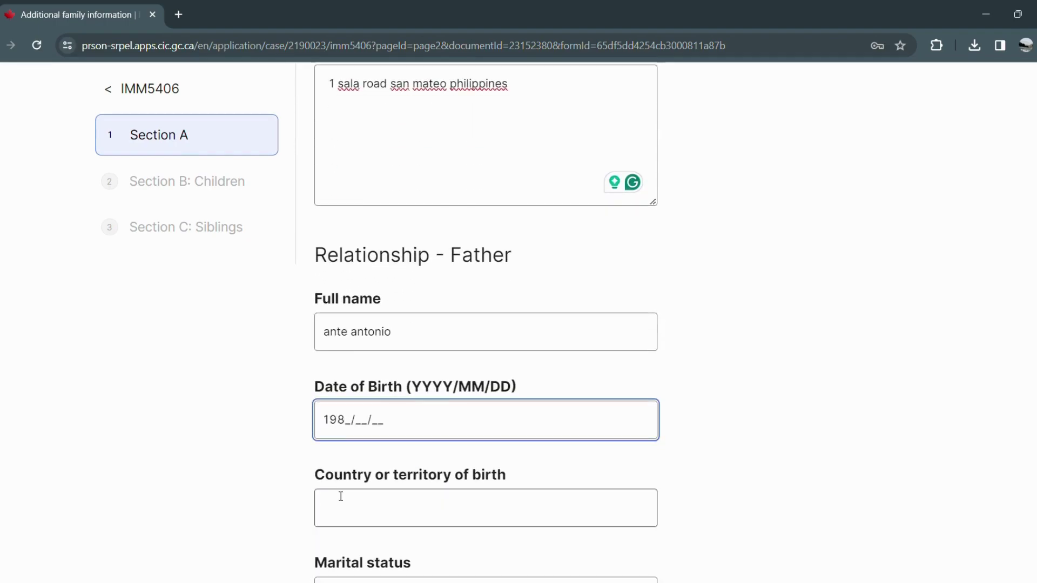
pyautogui.press('BackSpace')
pyautogui.write('57/06/17')
# Set the father's birth country Philippines, marital status Married, and enter his email.
pyautogui.click(357, 503)
pyautogui.write('philippines')
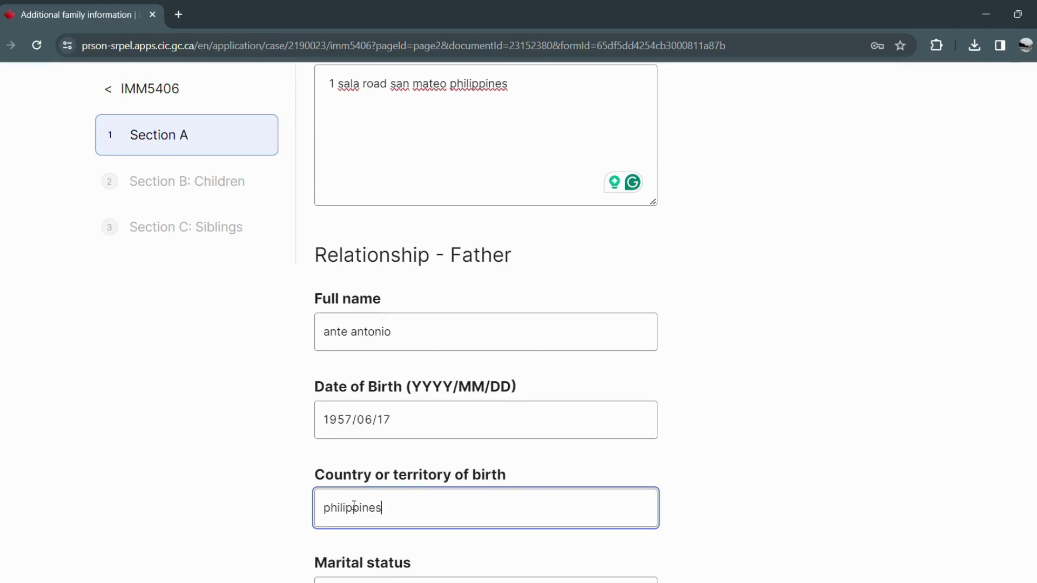
pyautogui.scroll(-1, 354, 506)
pyautogui.click(344, 527)
pyautogui.click(343, 445)
pyautogui.scroll(-2, 347, 470)
pyautogui.click(349, 478)
pyautogui.scroll(-4, 352, 478)
# Replace the pasted address with the father's own address, then save Section A to reach Children.
pyautogui.click(430, 335)
pyautogui.hotkey('ctrl', 'a')
pyautogui.press('BackSpace')
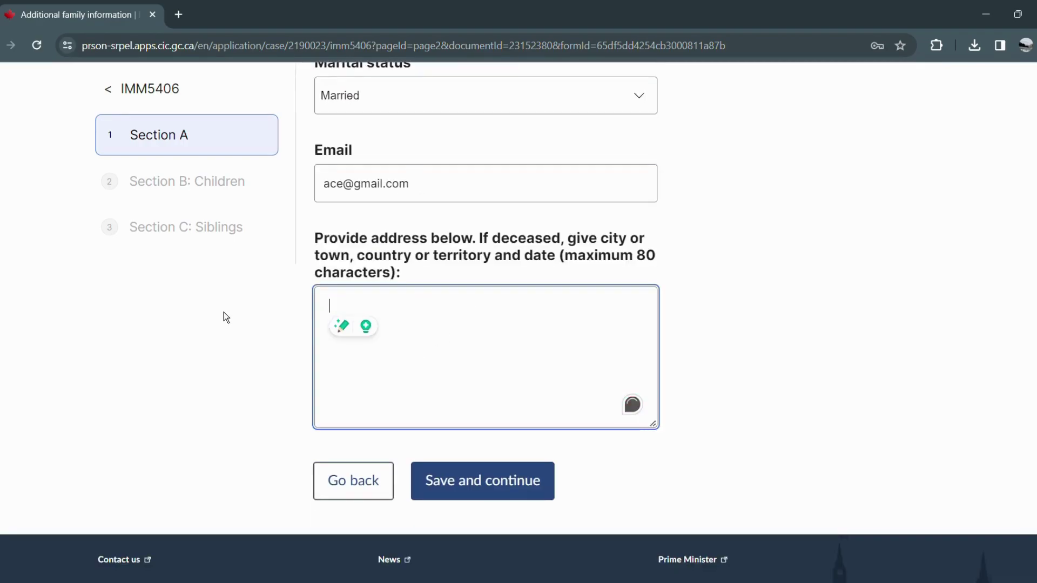
pyautogui.write('1')
pyautogui.press('BackSpace')
pyautogui.click(503, 490)
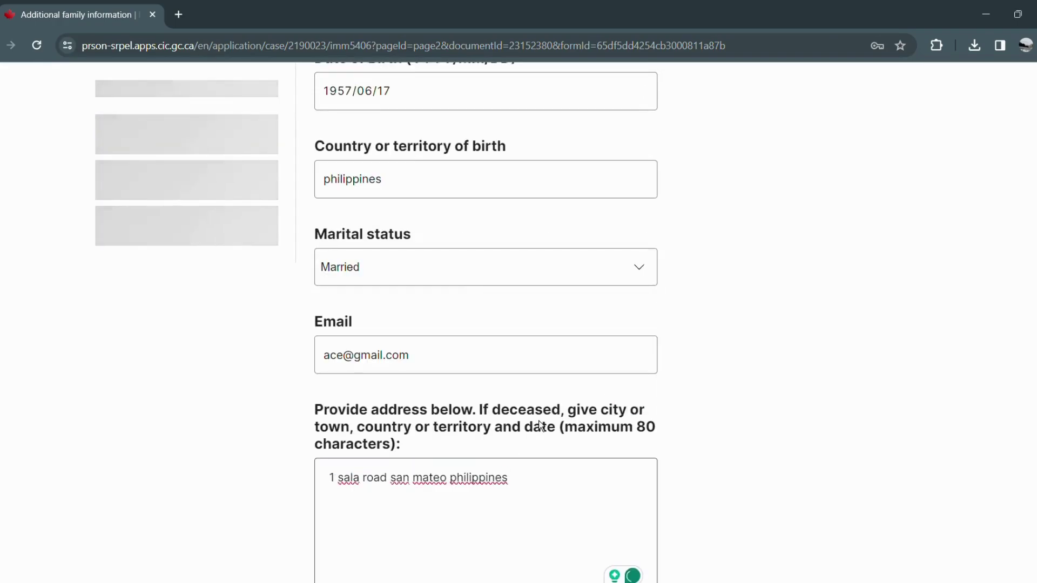
pyautogui.scroll(-3, 611, 384)
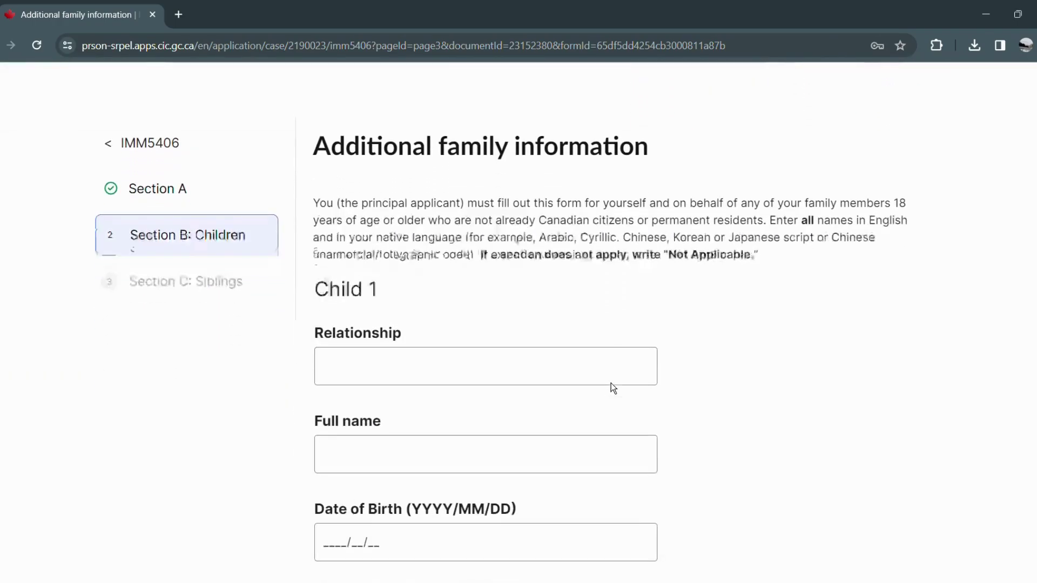
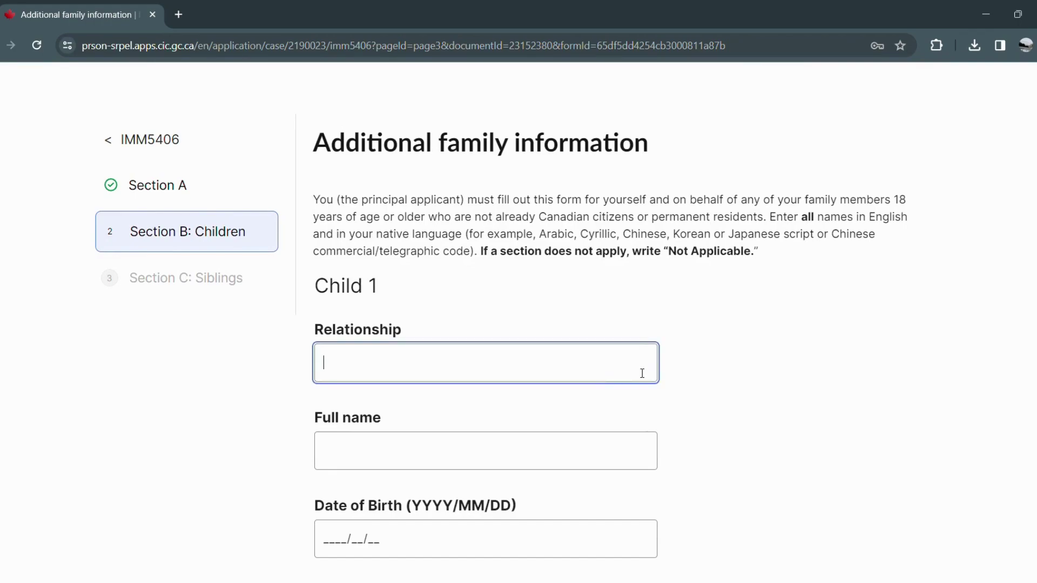
# Enter 'not applicable' as Child 1's relationship and save Section B: Children.
pyautogui.write('not applicable')
pyautogui.scroll(-3, 501, 353)
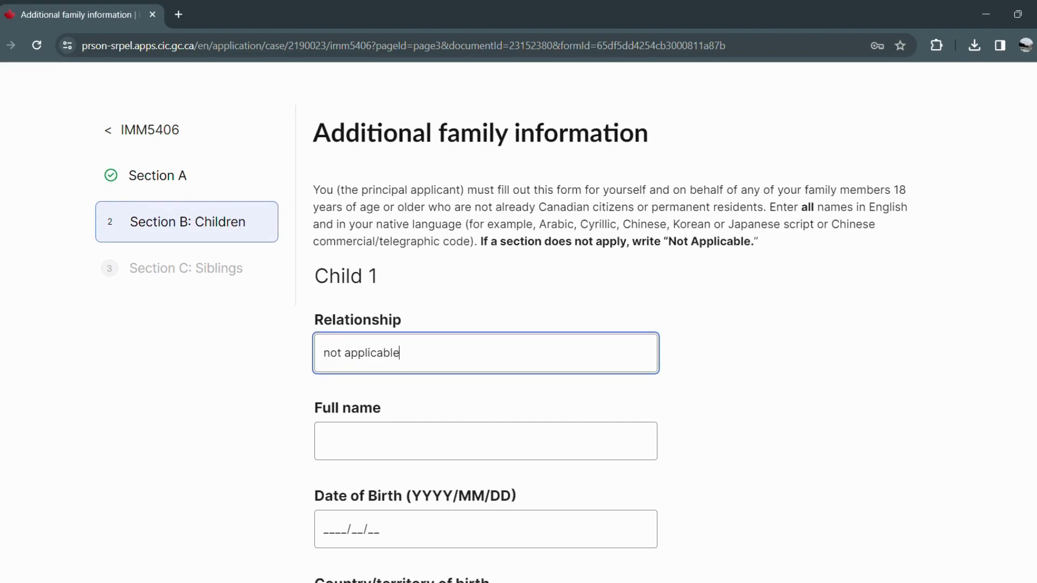
pyautogui.scroll(-3, 501, 353)
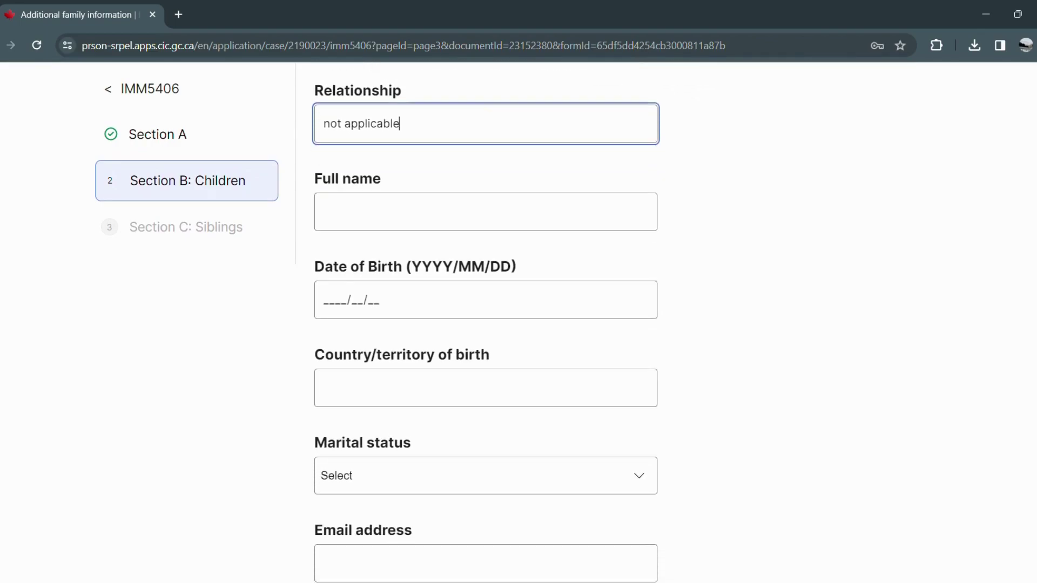
pyautogui.scroll(-2, 486, 324)
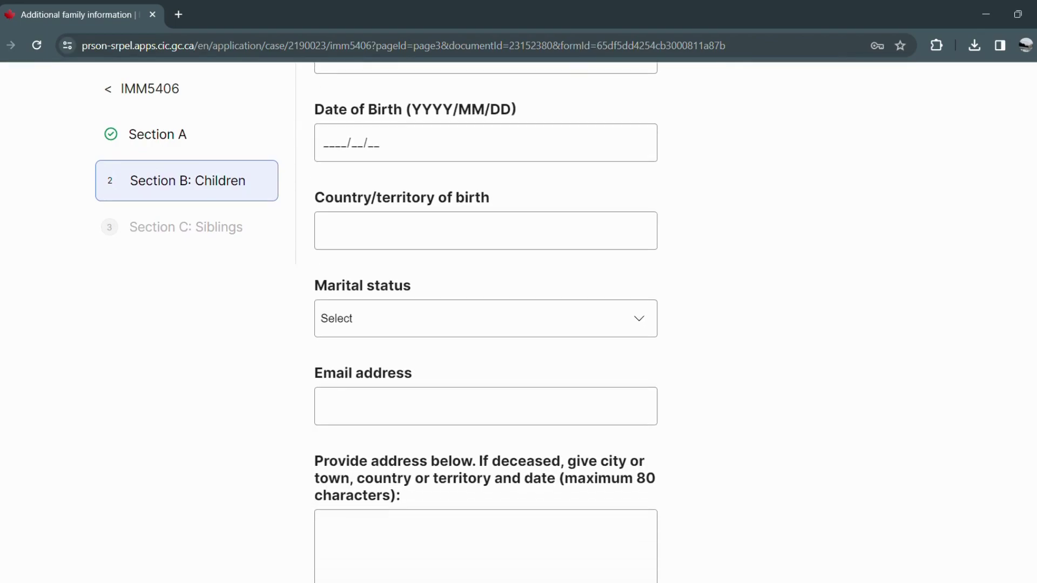
pyautogui.scroll(-3, 486, 324)
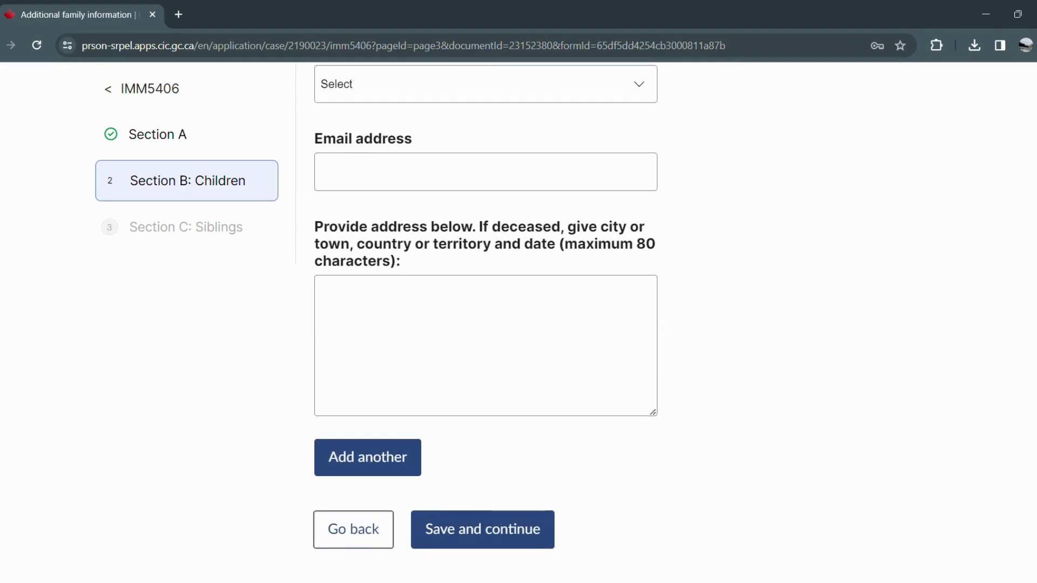
pyautogui.click(525, 537)
pyautogui.scroll(6, 491, 333)
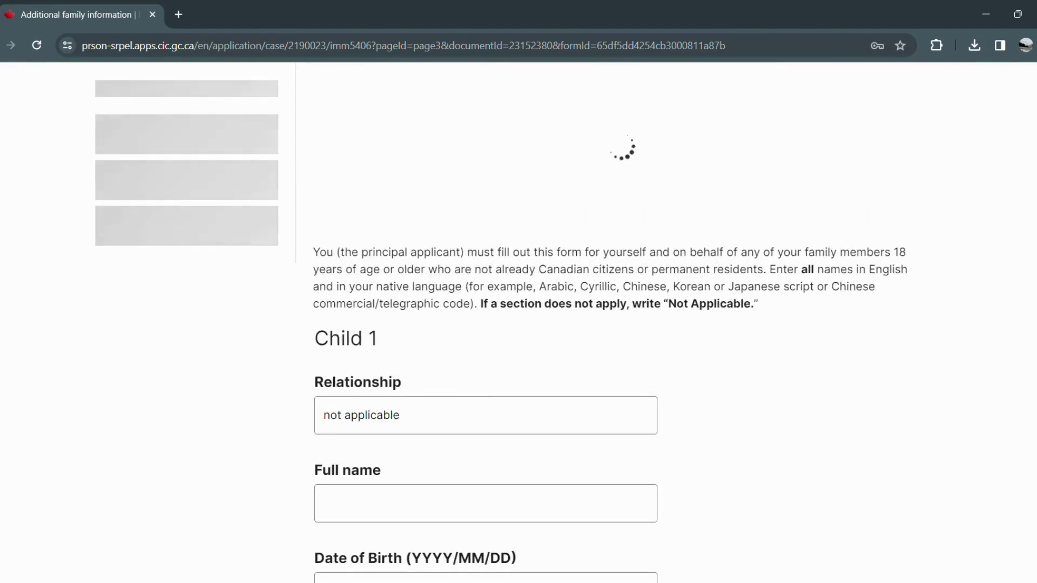
pyautogui.scroll(2, 989, 209)
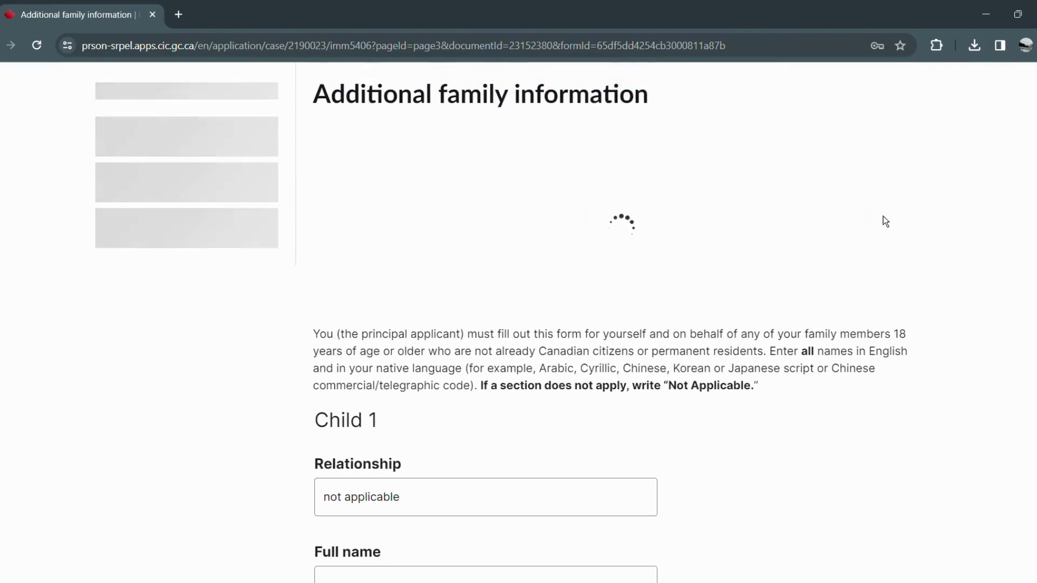
pyautogui.scroll(-1, 592, 365)
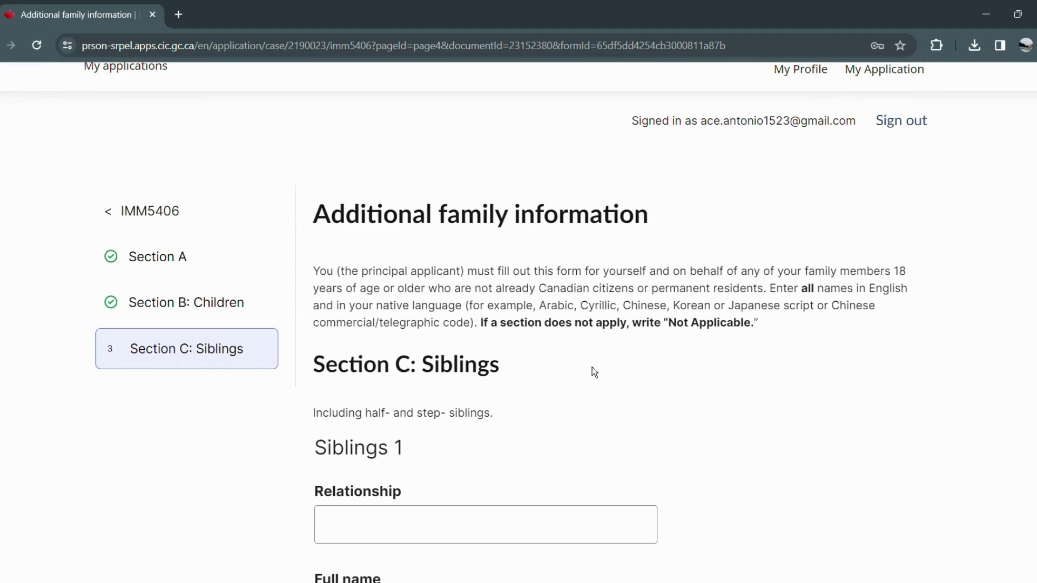
pyautogui.scroll(-1, 493, 430)
# Set Sibling 1's relationship to Brother, enter his full name and date of birth 1988/07/05.
pyautogui.click(475, 441)
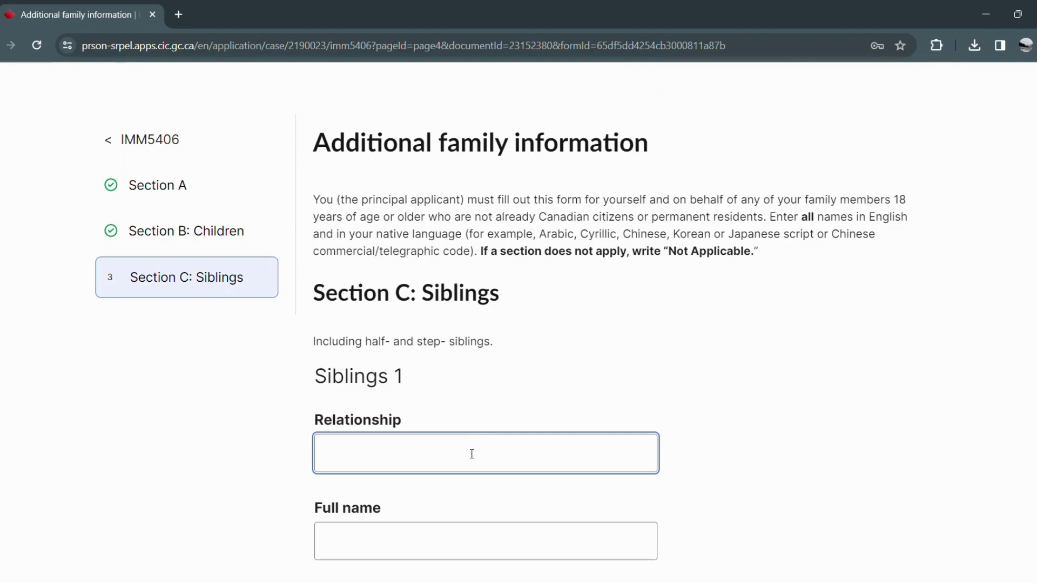
pyautogui.write('Sis')
pyautogui.press('BackSpace')
pyautogui.press('BackSpace')
pyautogui.press('BackSpace')
pyautogui.write('Brother')
pyautogui.click(420, 544)
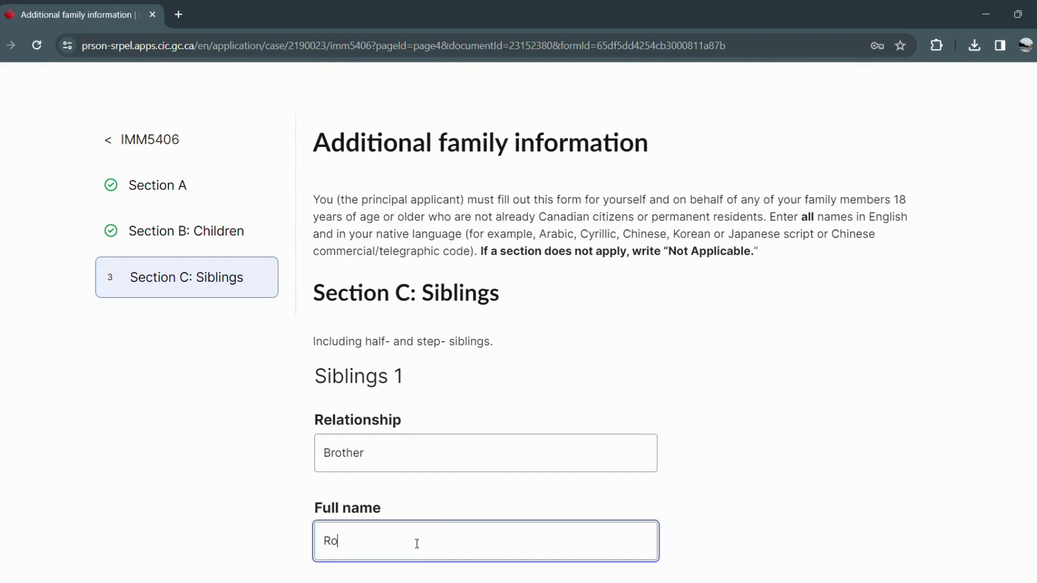
pyautogui.write('io')
pyautogui.scroll(-3, 417, 543)
pyautogui.click(423, 495)
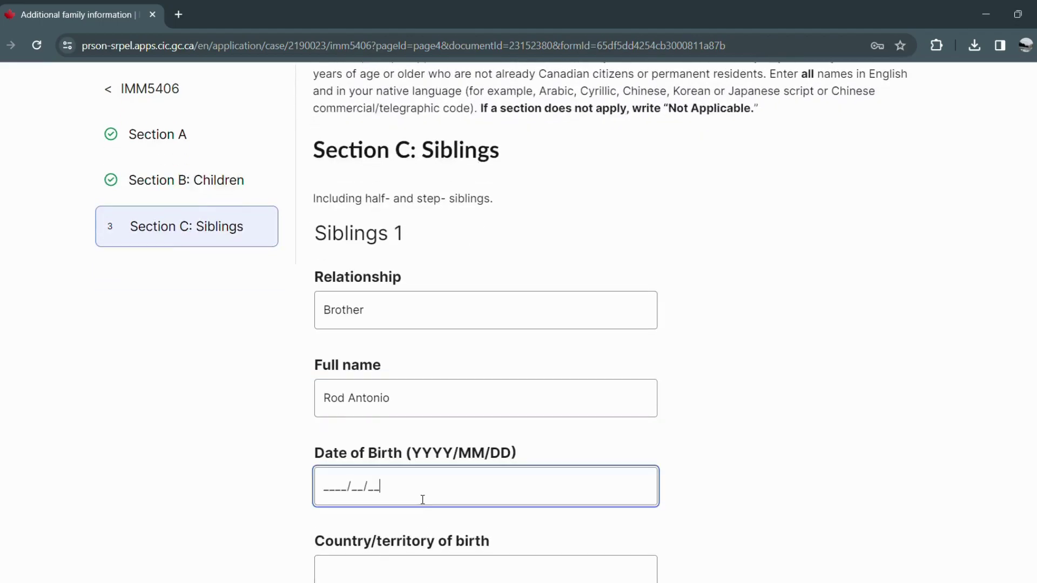
pyautogui.write('1988/07/05')
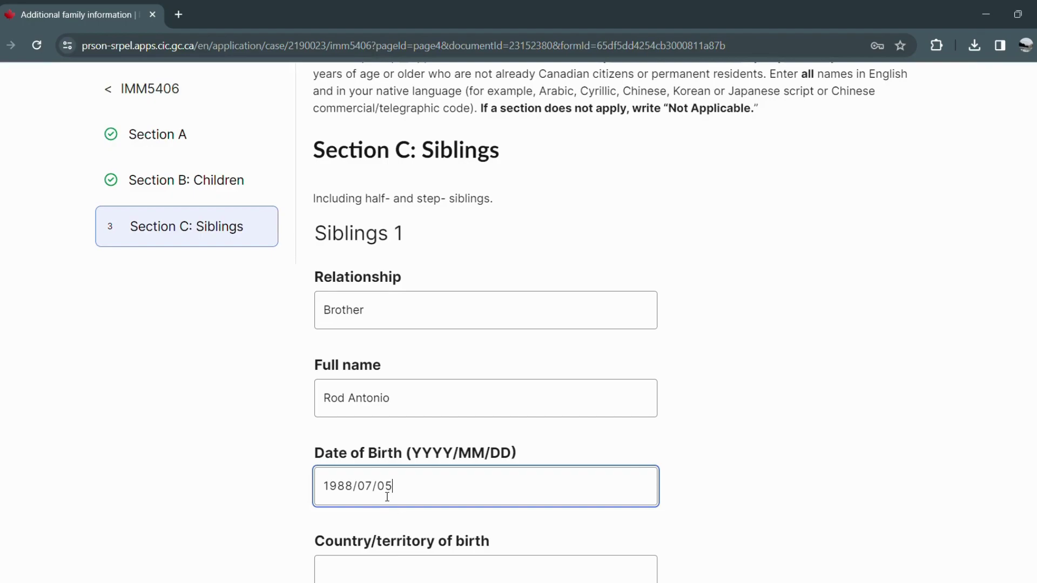
# Set the brother's country of birth to Philippines and marital status to Married.
pyautogui.scroll(-2, 423, 463)
pyautogui.click(361, 504)
pyautogui.write('philippines')
pyautogui.press('Tab')
pyautogui.click(383, 534)
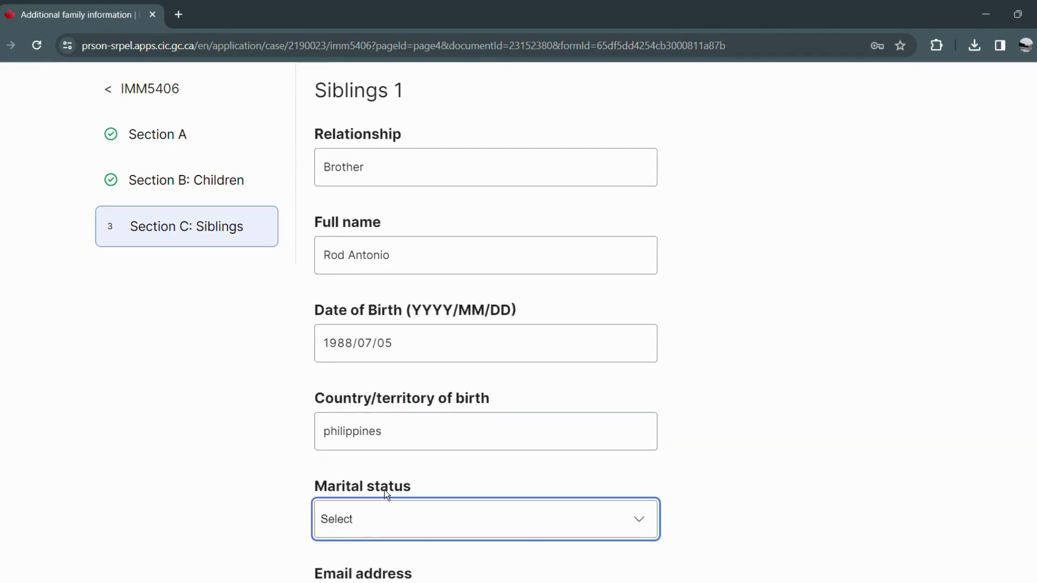
pyautogui.press('m')
pyautogui.click(442, 500)
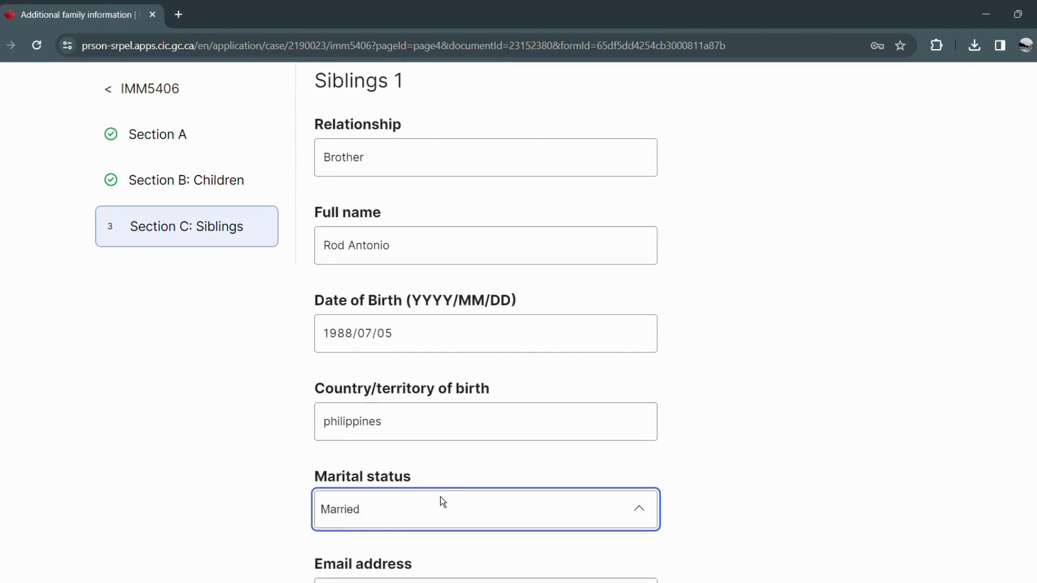
# Enter the brother's email address and home address.
pyautogui.scroll(-1, 429, 511)
pyautogui.click(417, 534)
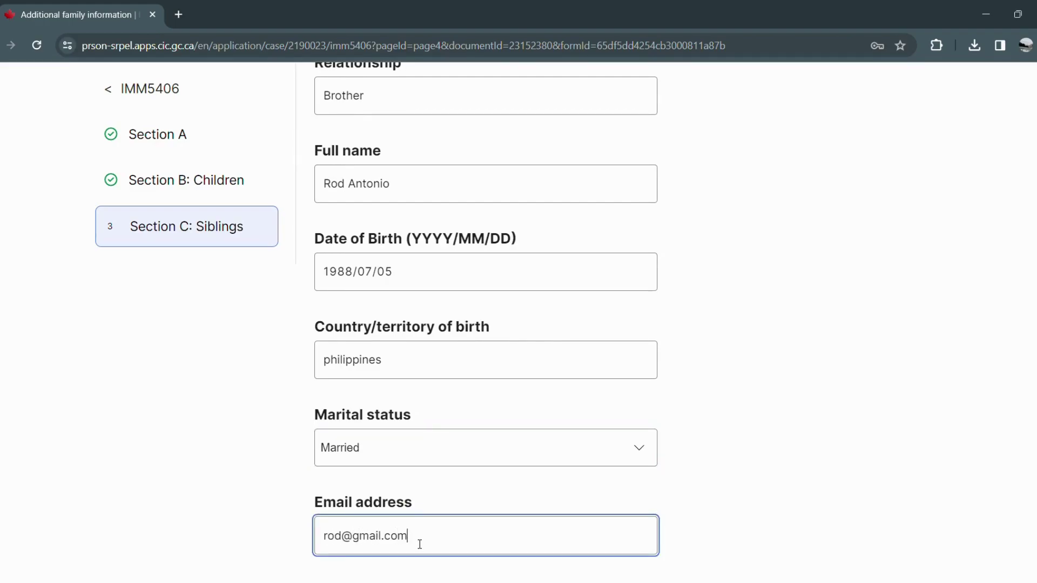
pyautogui.scroll(-4, 500, 507)
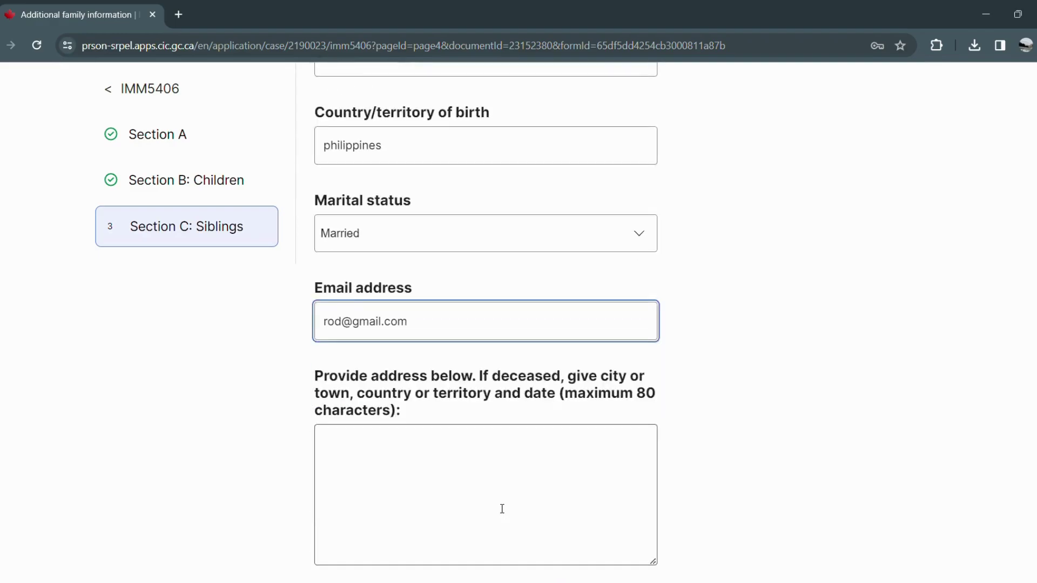
pyautogui.click(481, 494)
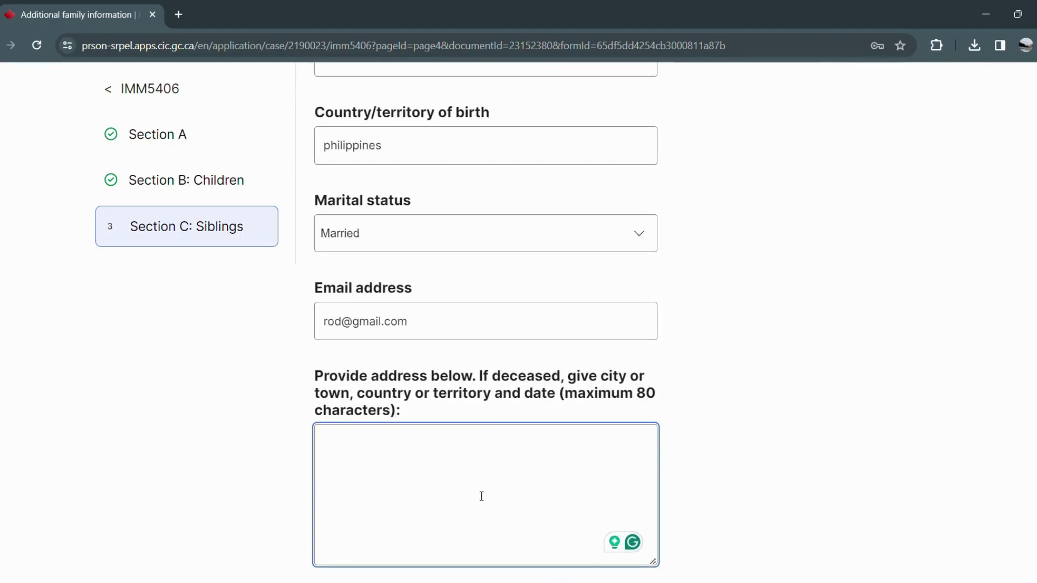
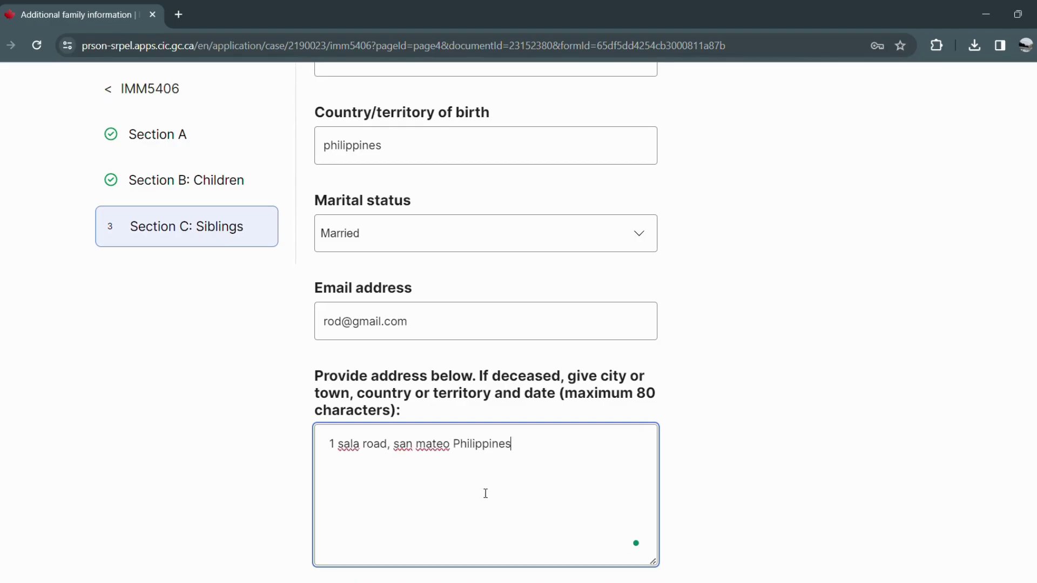
pyautogui.scroll(-2, 485, 493)
# Save the Siblings section, then reopen the second family member's form for editing.
pyautogui.click(498, 557)
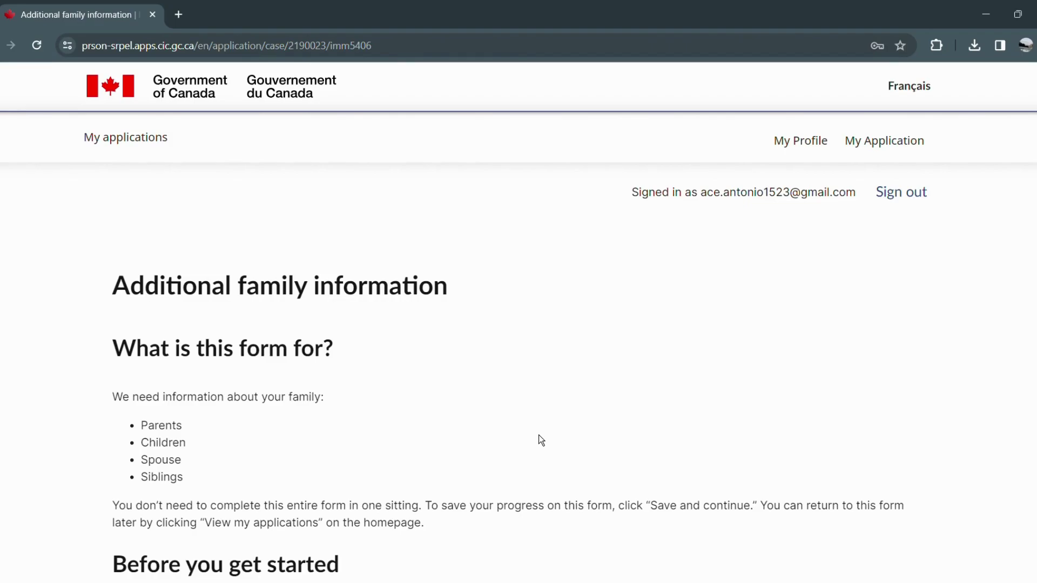
pyautogui.scroll(-6, 544, 436)
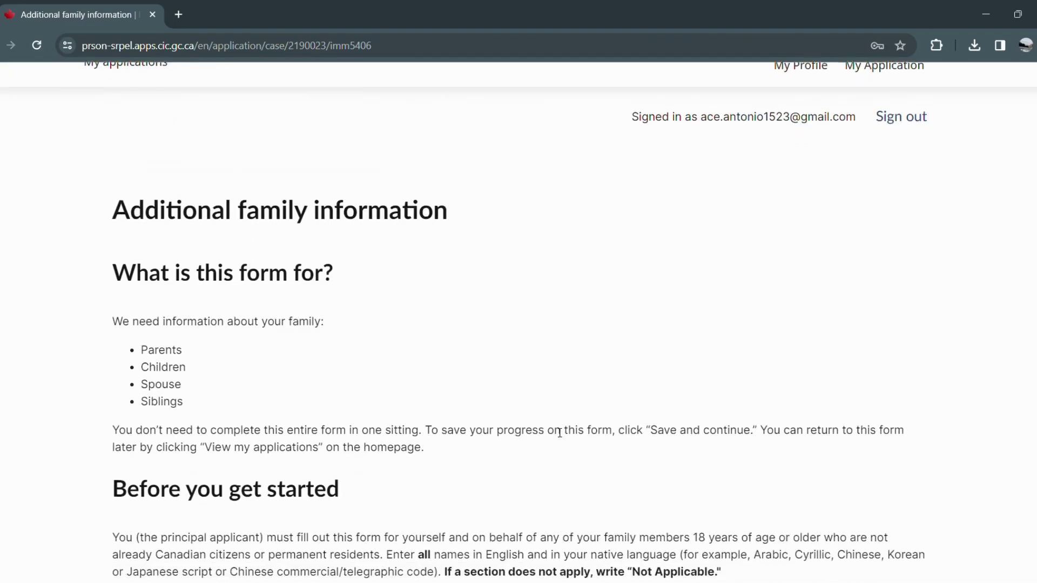
pyautogui.scroll(-1, 558, 441)
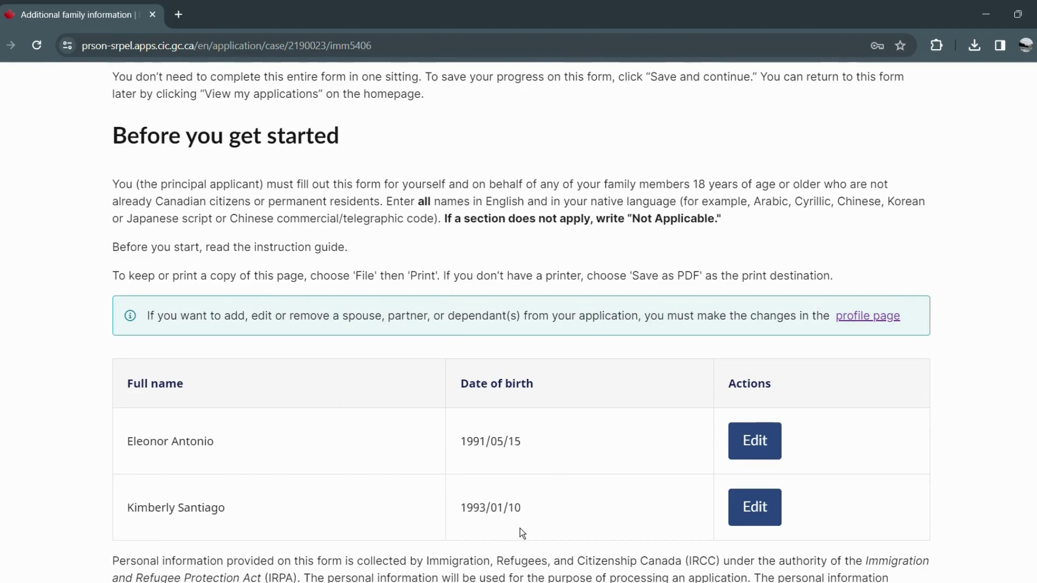
pyautogui.click(771, 523)
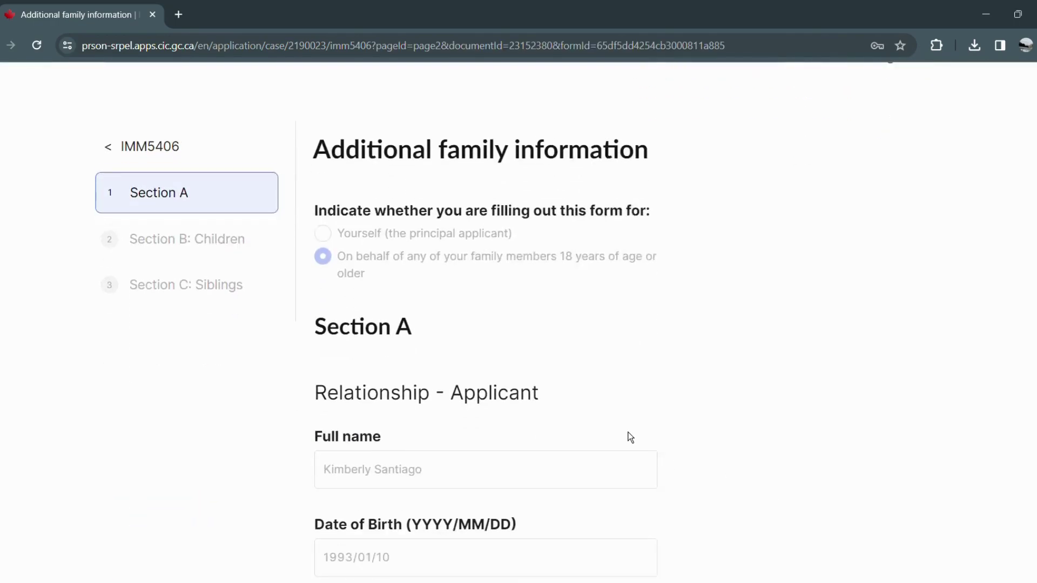
pyautogui.scroll(-1, 630, 437)
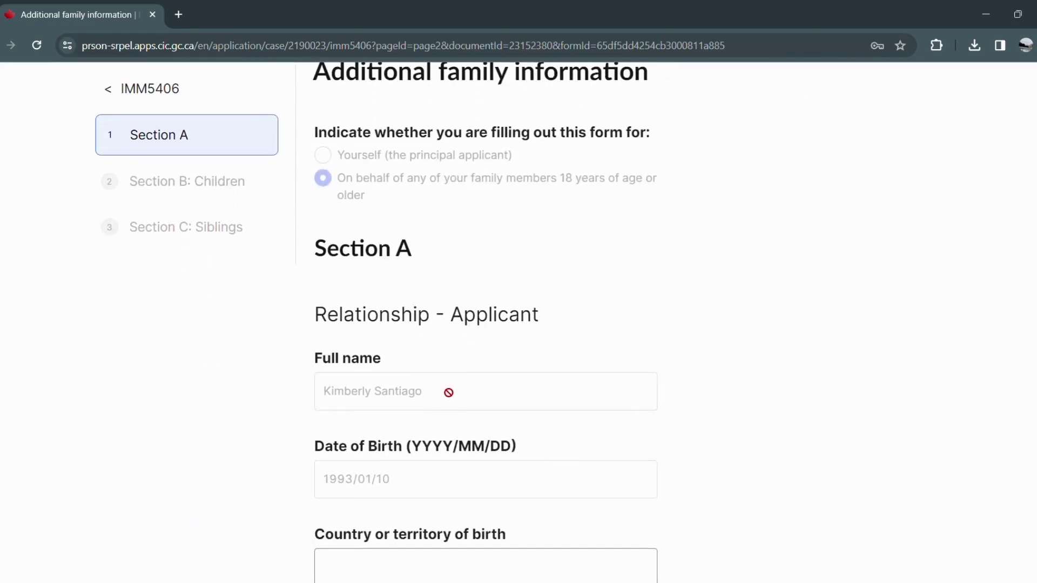
pyautogui.scroll(-10, 470, 382)
pyautogui.scroll(-2, 471, 384)
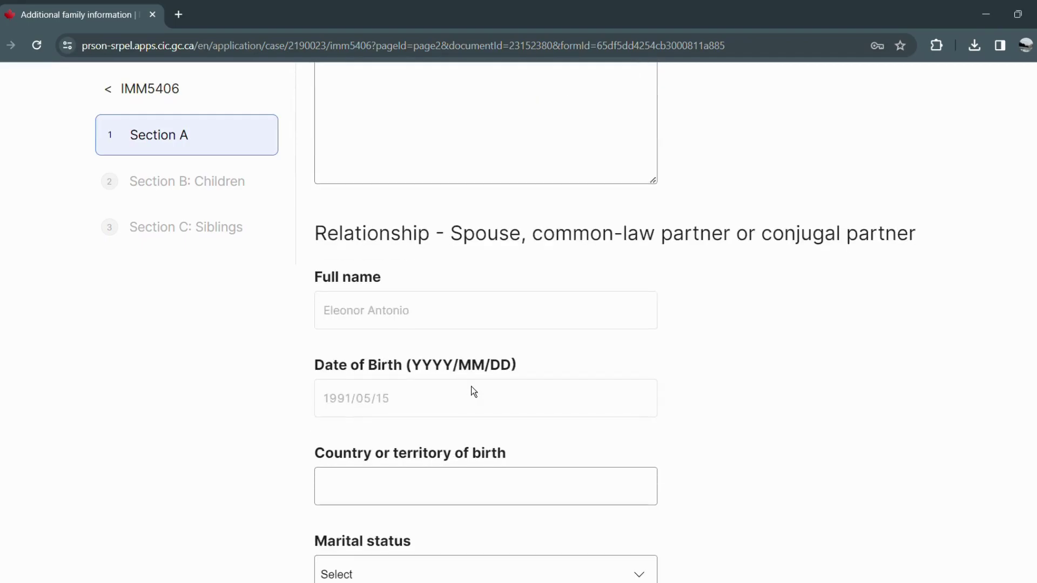
pyautogui.scroll(-10, 448, 334)
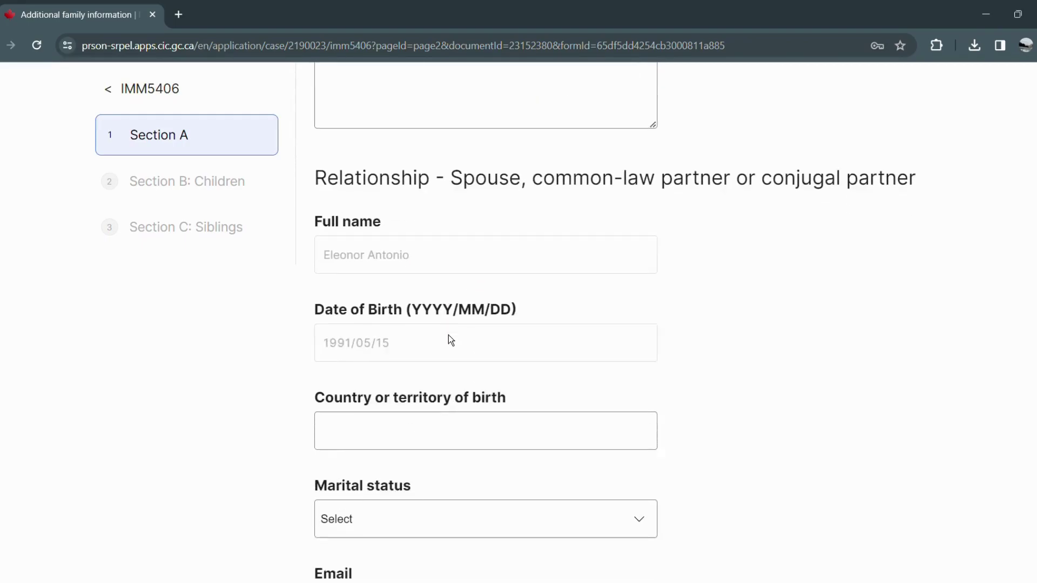
pyautogui.scroll(-10, 464, 400)
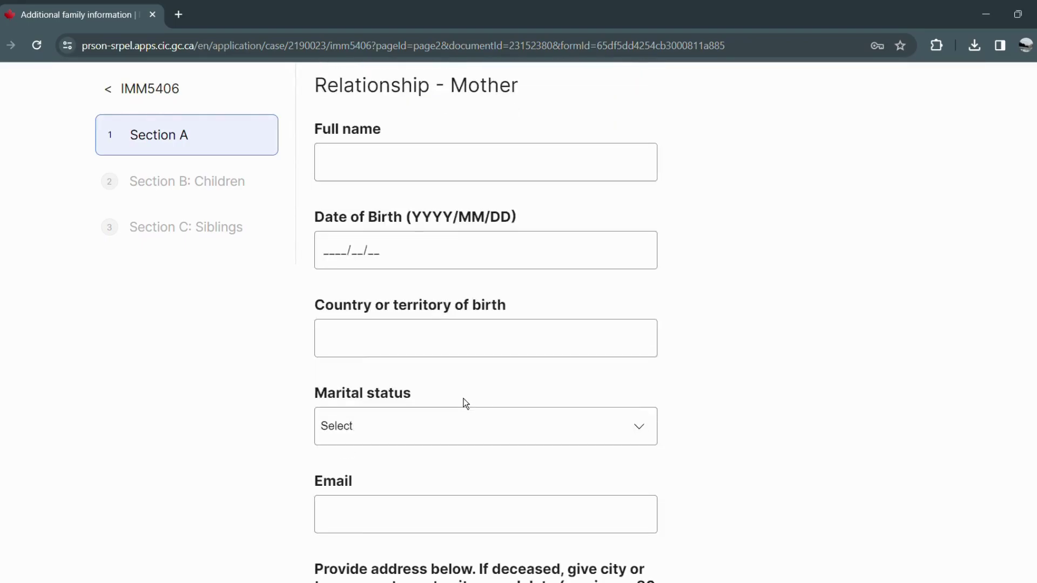
pyautogui.scroll(-1, 467, 405)
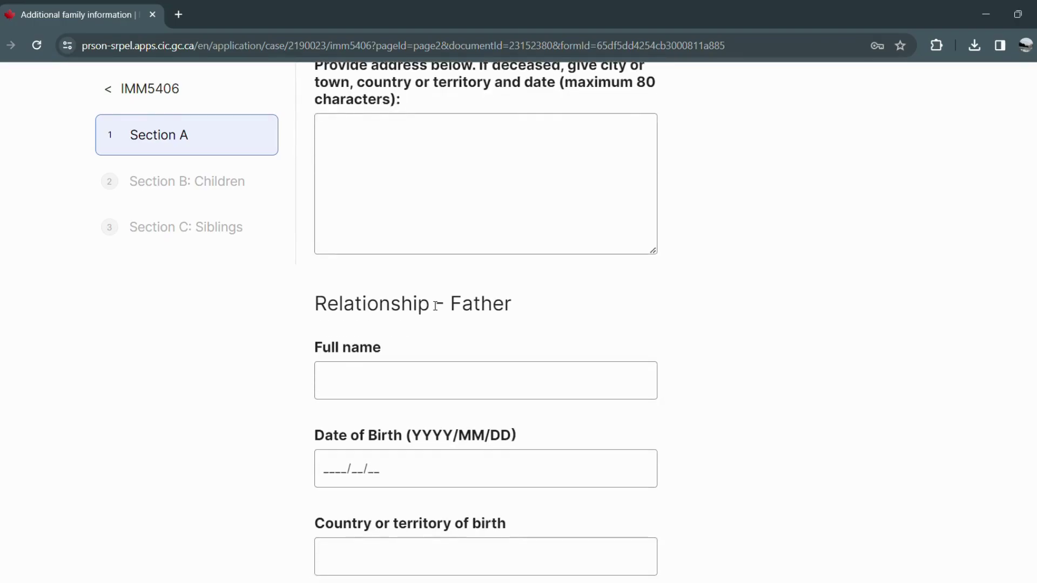
pyautogui.scroll(-6, 411, 287)
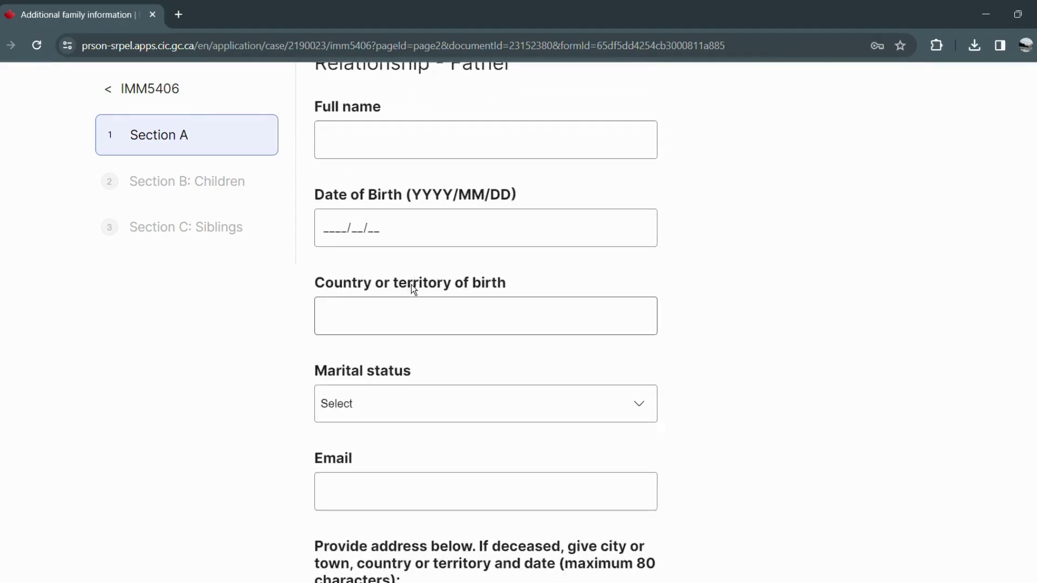
pyautogui.scroll(-3, 411, 292)
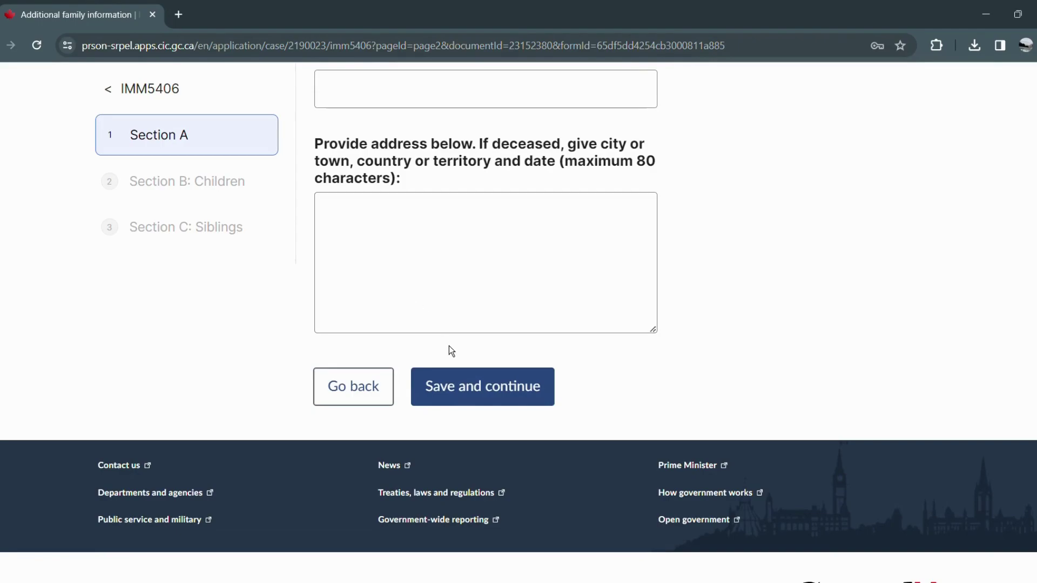
# Save Section A, Children and Siblings in turn to reach the IMM5406 summary.
pyautogui.click(466, 397)
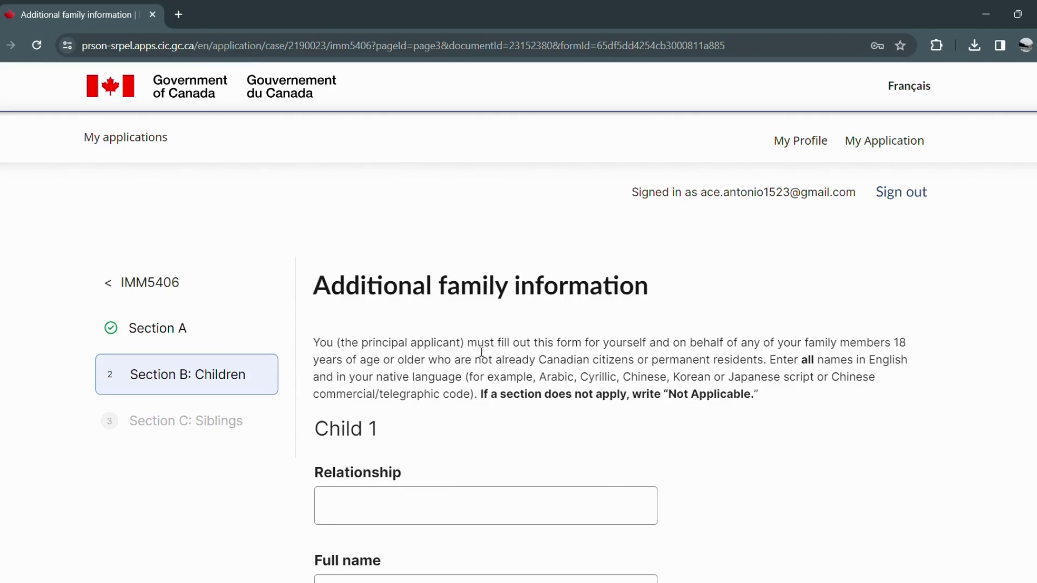
pyautogui.scroll(-10, 488, 367)
pyautogui.click(482, 331)
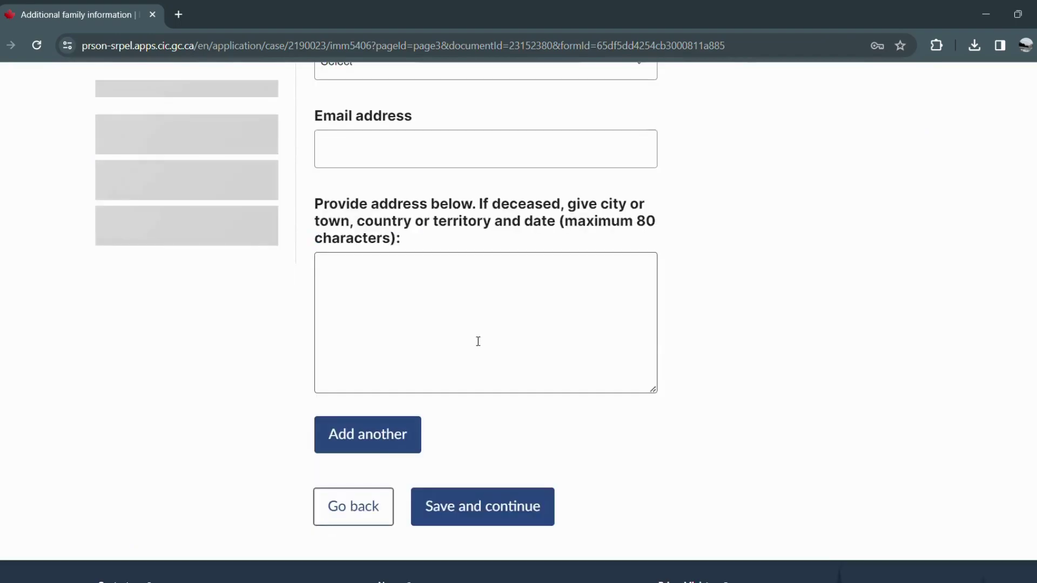
pyautogui.scroll(-10, 472, 541)
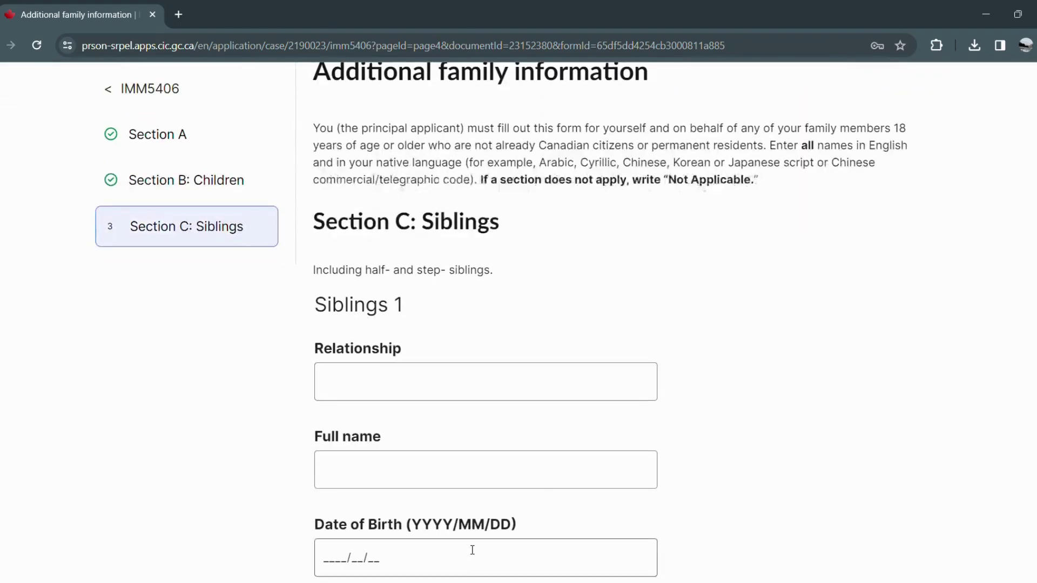
pyautogui.scroll(-3, 497, 548)
pyautogui.click(497, 548)
pyautogui.scroll(-15, 520, 432)
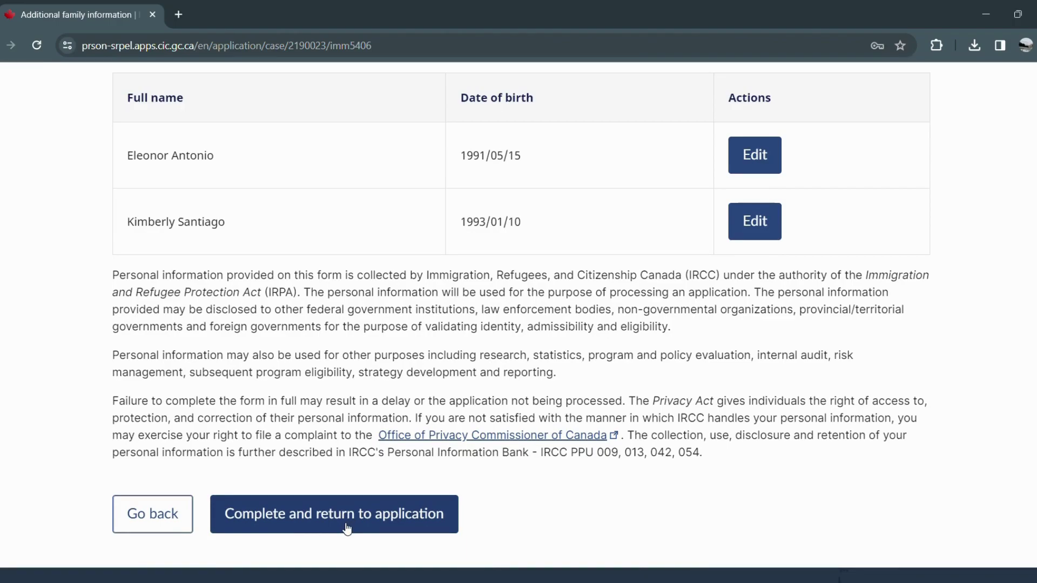
# Complete IMM 5406, return to the application, and jump to IMM 5669 in the forms list.
pyautogui.click(347, 528)
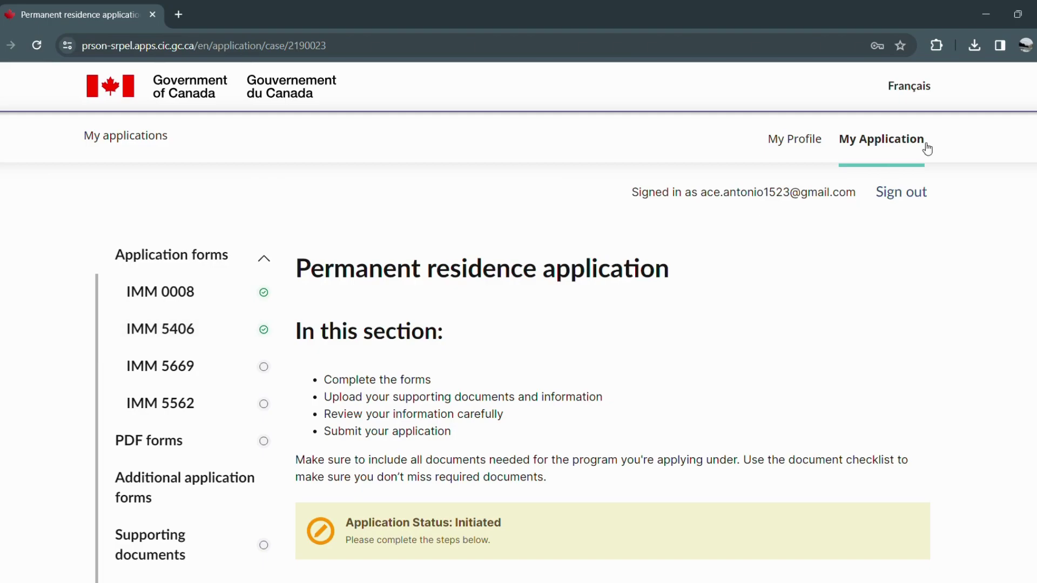
pyautogui.scroll(-3, 634, 268)
pyautogui.scroll(-3, 633, 268)
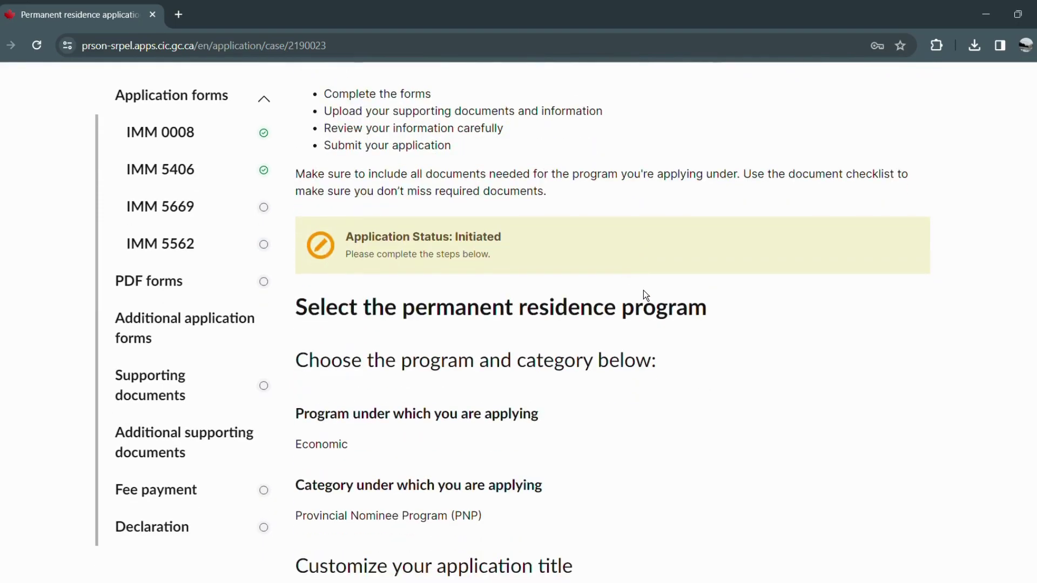
pyautogui.scroll(-4, 643, 290)
pyautogui.scroll(-1, 643, 291)
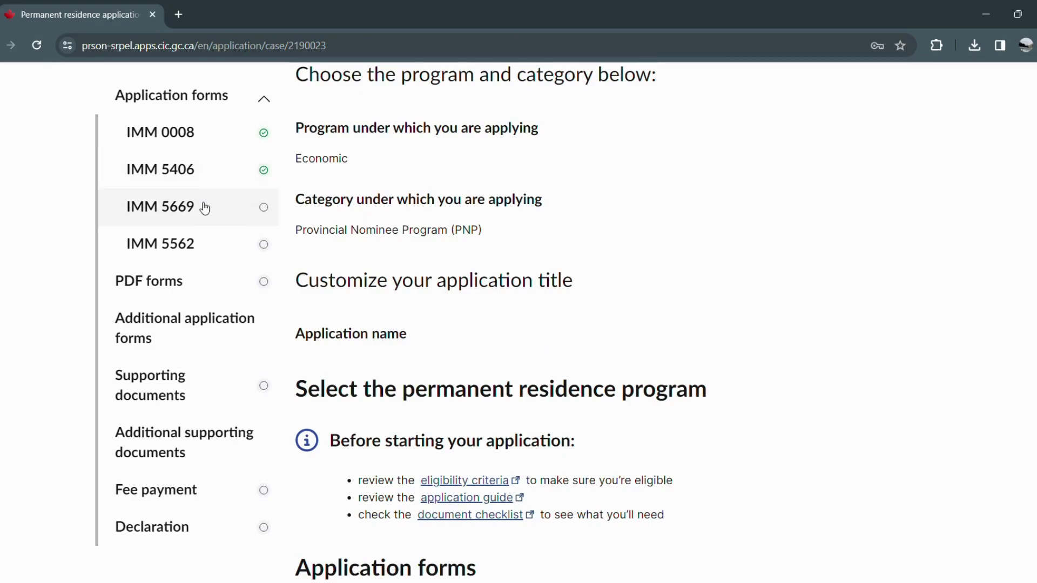
pyautogui.click(204, 208)
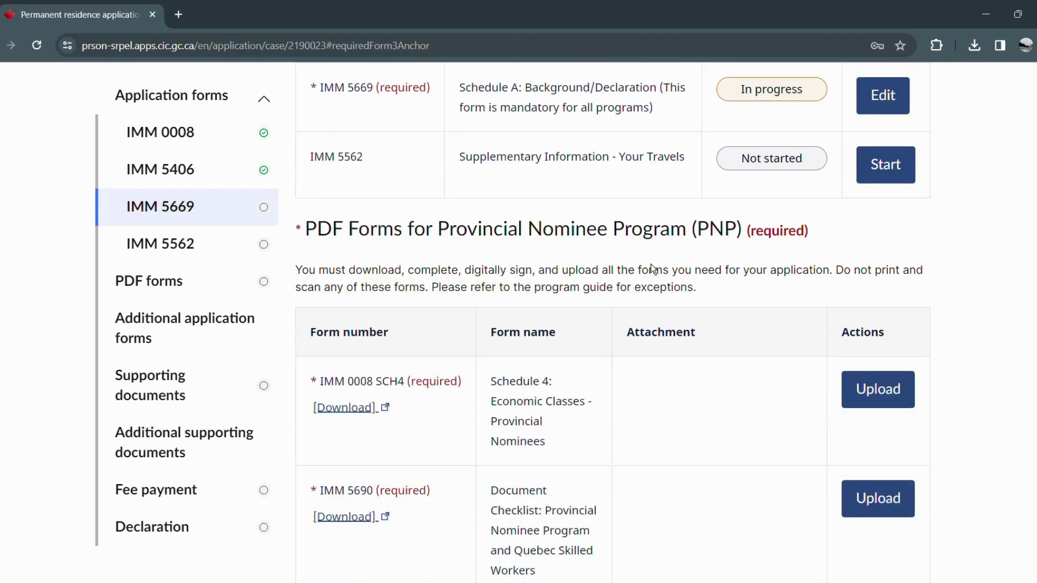
pyautogui.scroll(1, 652, 268)
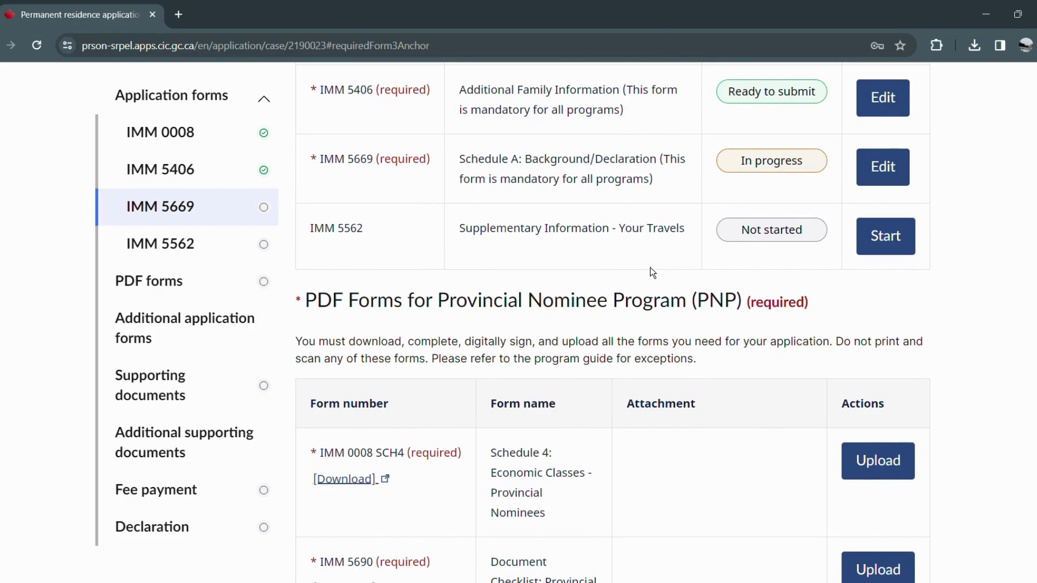
# Open Schedule A (IMM 5669) for editing and edit the principal applicant's row.
pyautogui.click(877, 179)
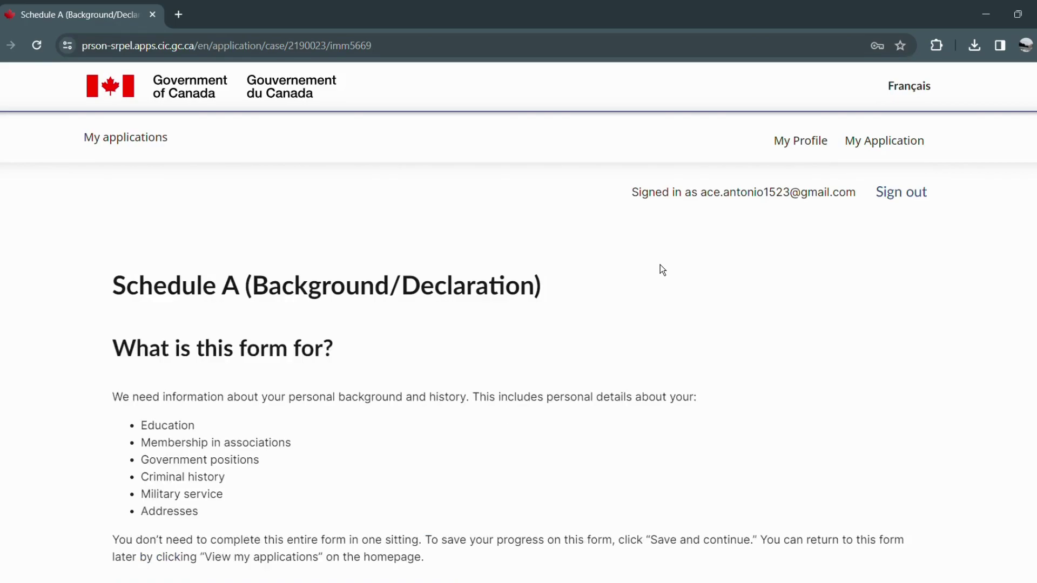
pyautogui.scroll(-5, 597, 222)
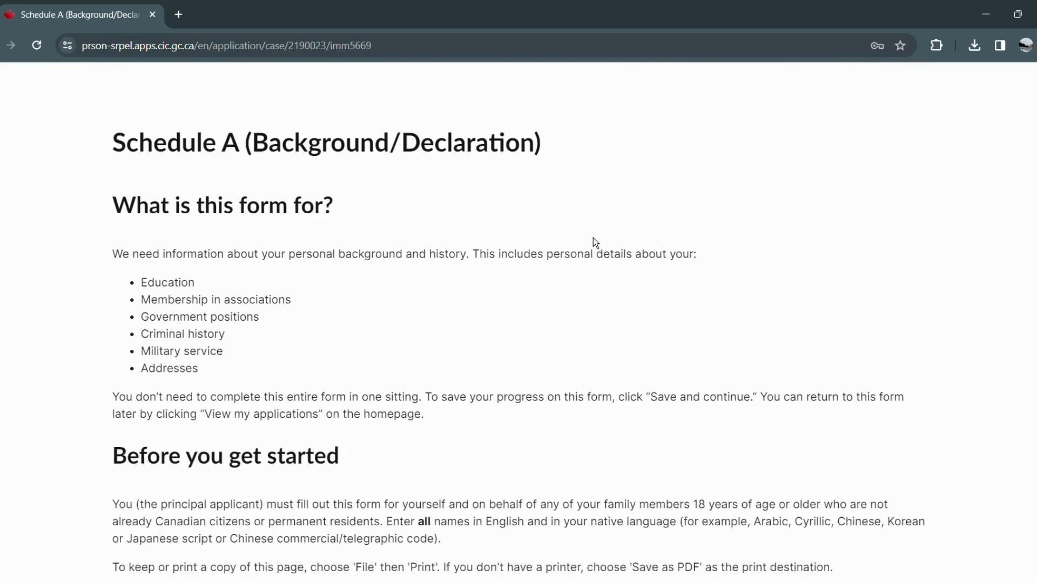
pyautogui.scroll(-3, 588, 264)
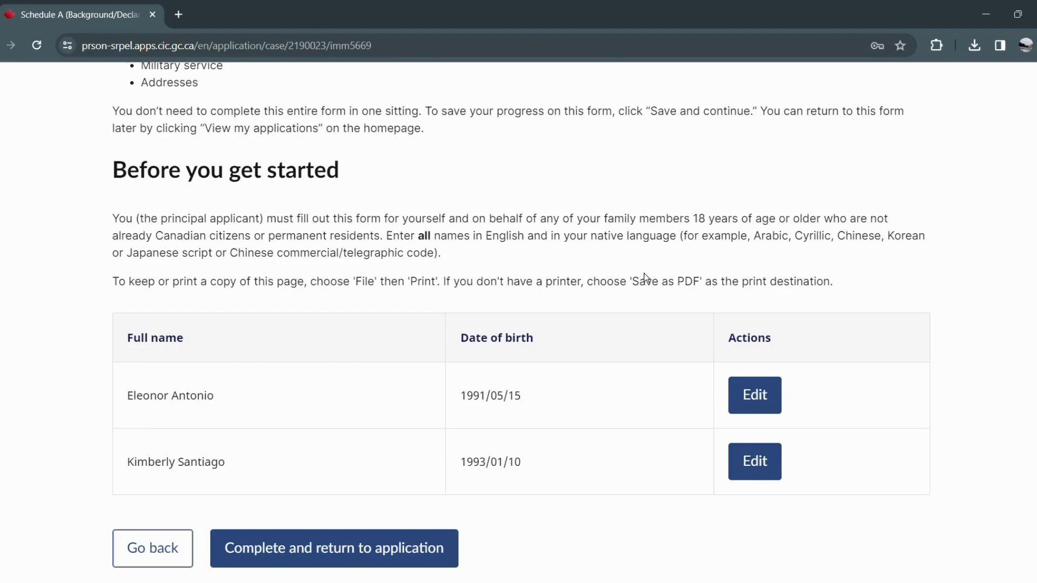
pyautogui.click(774, 399)
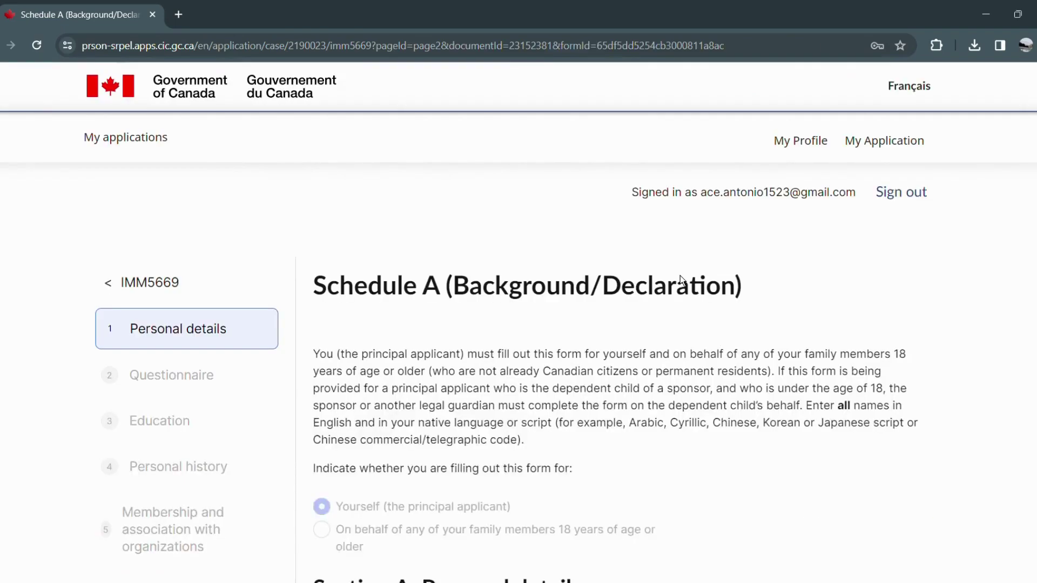
# Enter the applicant's full name in the native-language Full name field of Personal details.
pyautogui.scroll(-1, 679, 275)
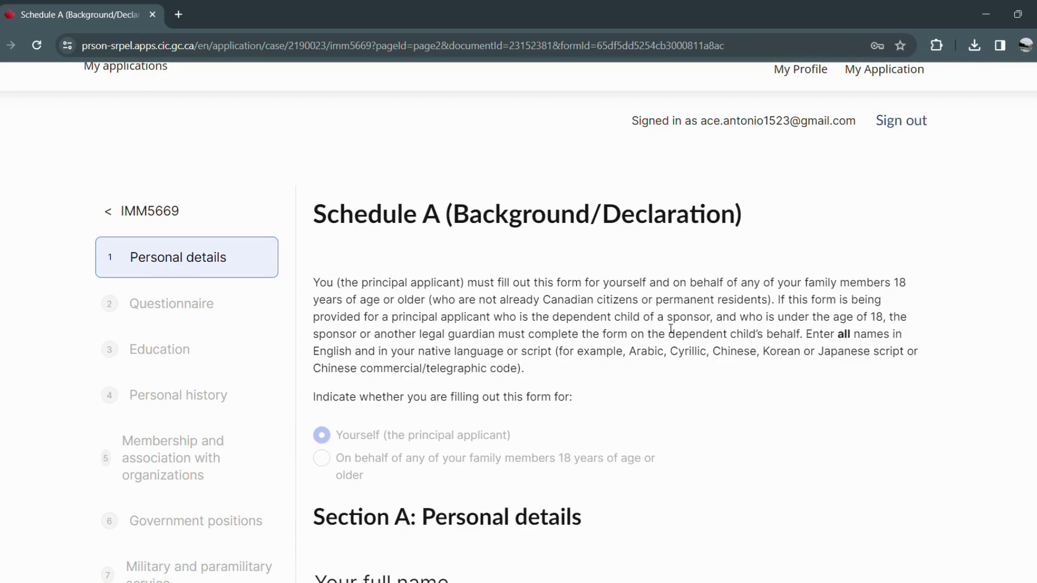
pyautogui.scroll(-1, 671, 328)
pyautogui.scroll(-1, 682, 329)
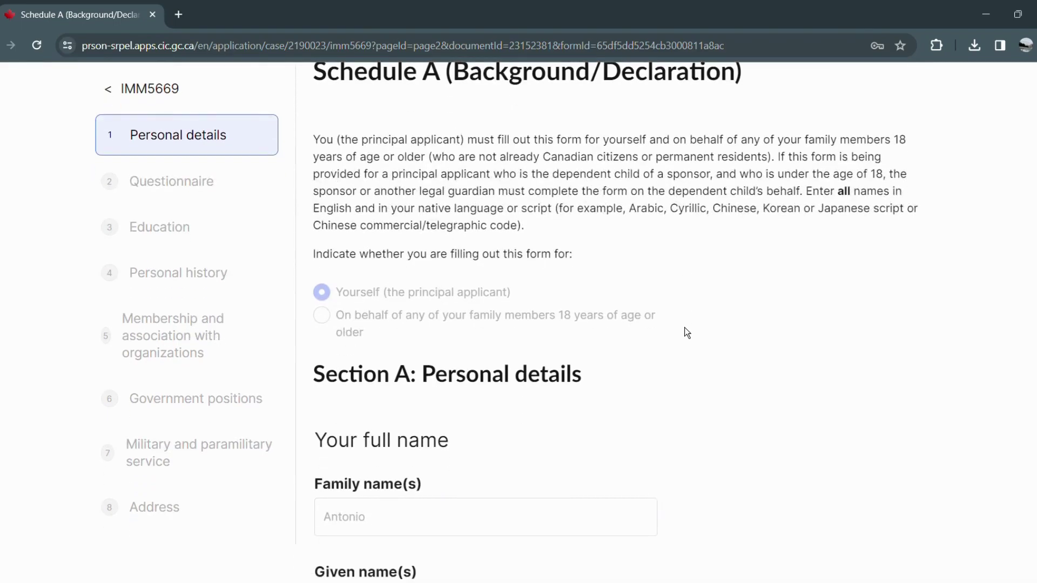
pyautogui.scroll(-1, 683, 329)
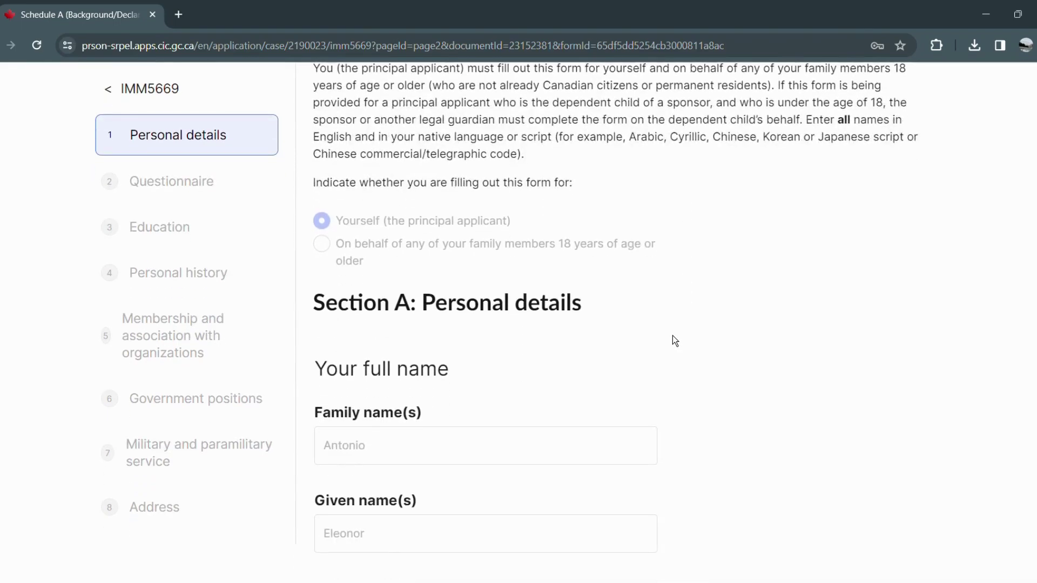
pyautogui.scroll(-1, 673, 341)
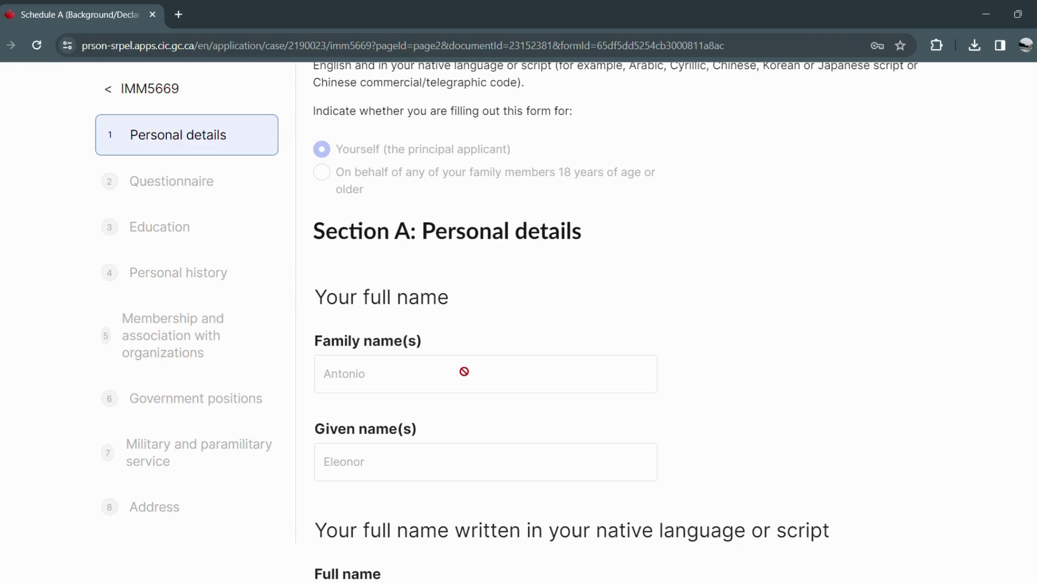
pyautogui.scroll(-1, 468, 382)
pyautogui.scroll(-3, 468, 378)
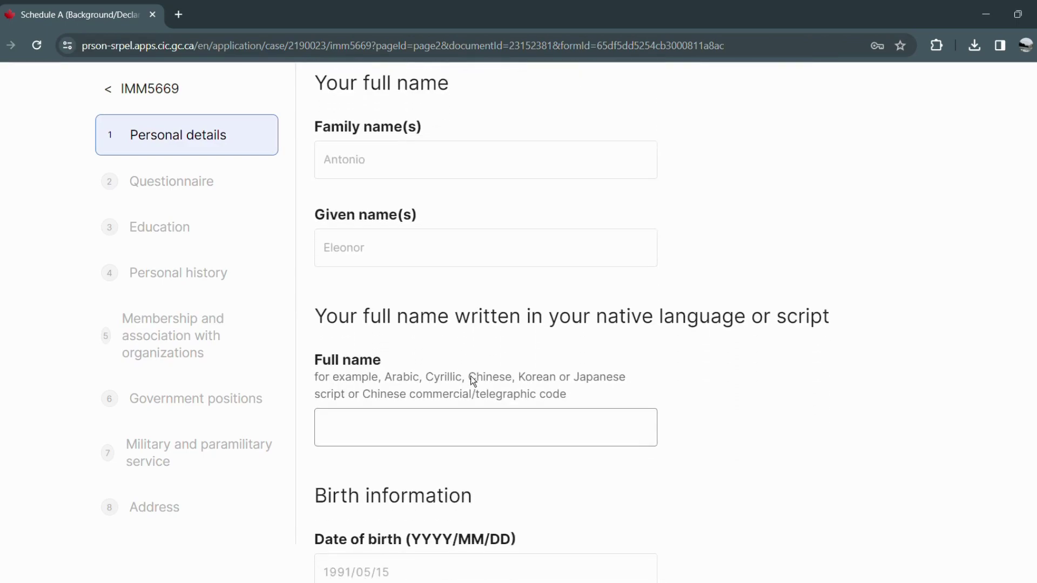
pyautogui.click(465, 426)
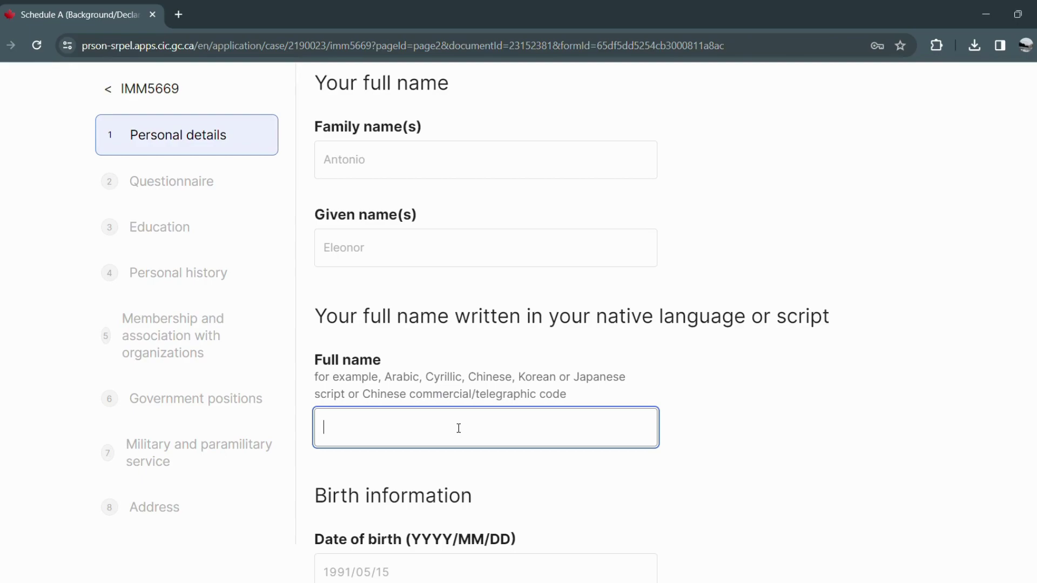
pyautogui.scroll(-1, 434, 426)
pyautogui.scroll(-3, 434, 426)
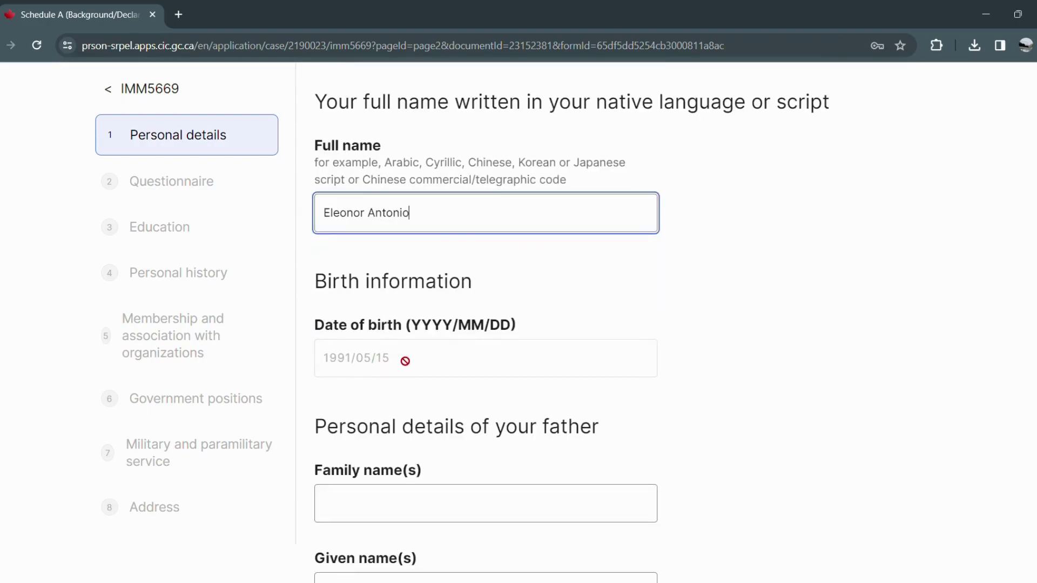
pyautogui.scroll(-2, 405, 359)
pyautogui.scroll(-1, 404, 376)
# Enter the father's family name and given name.
pyautogui.click(382, 372)
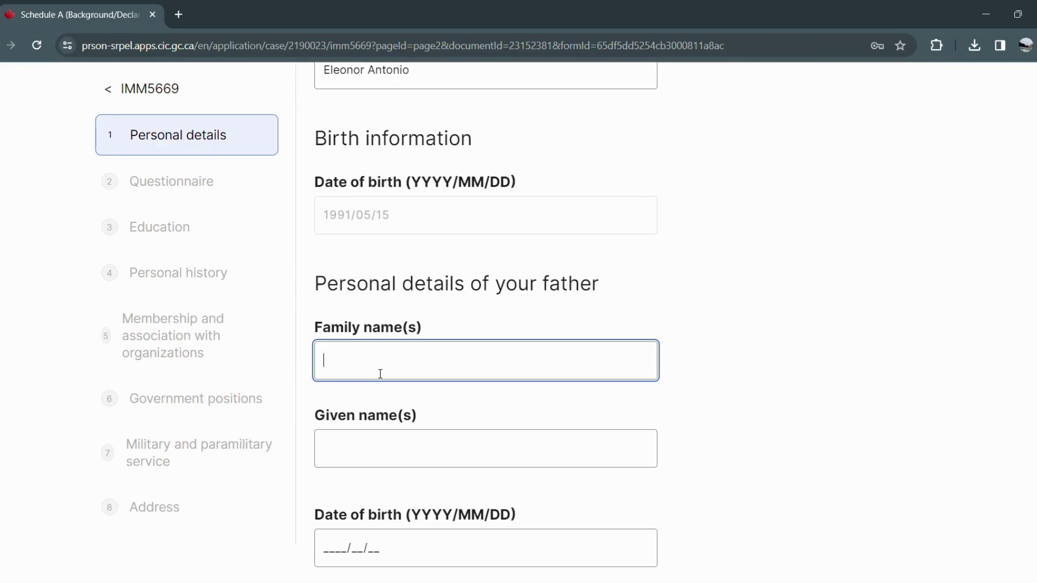
pyautogui.press('Tab')
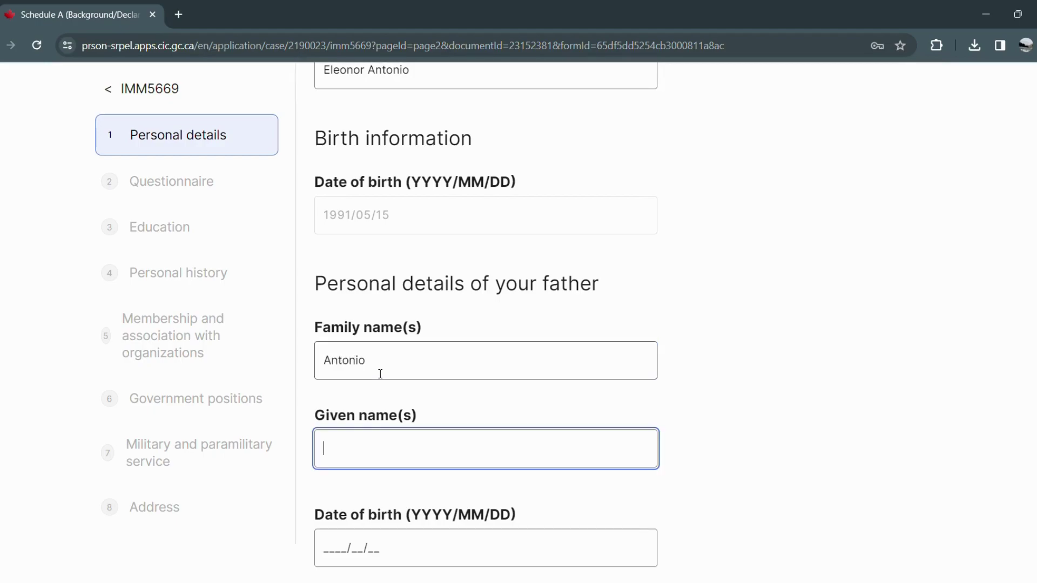
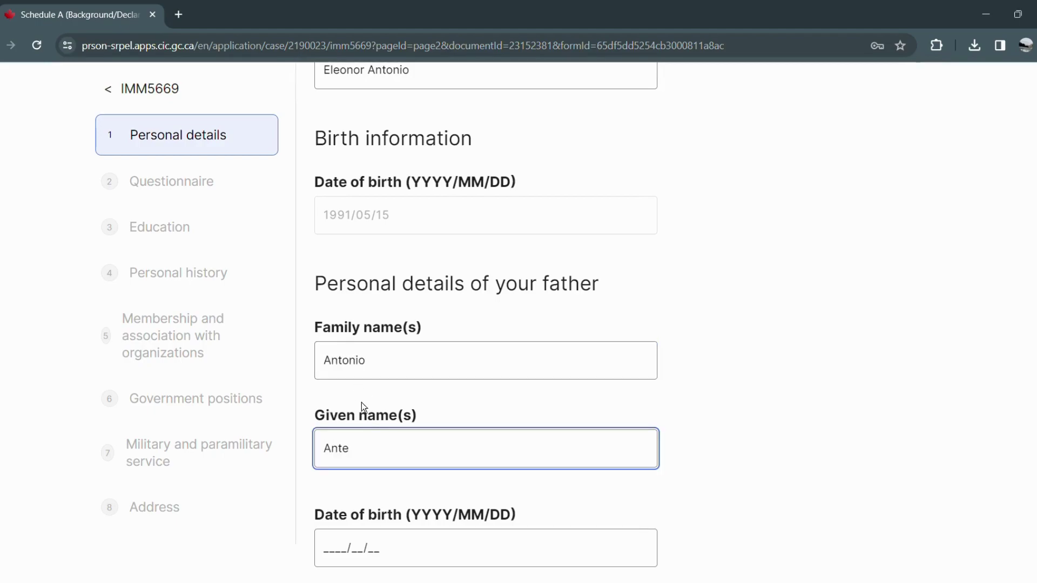
pyautogui.click(346, 541)
pyautogui.scroll(-4, 346, 534)
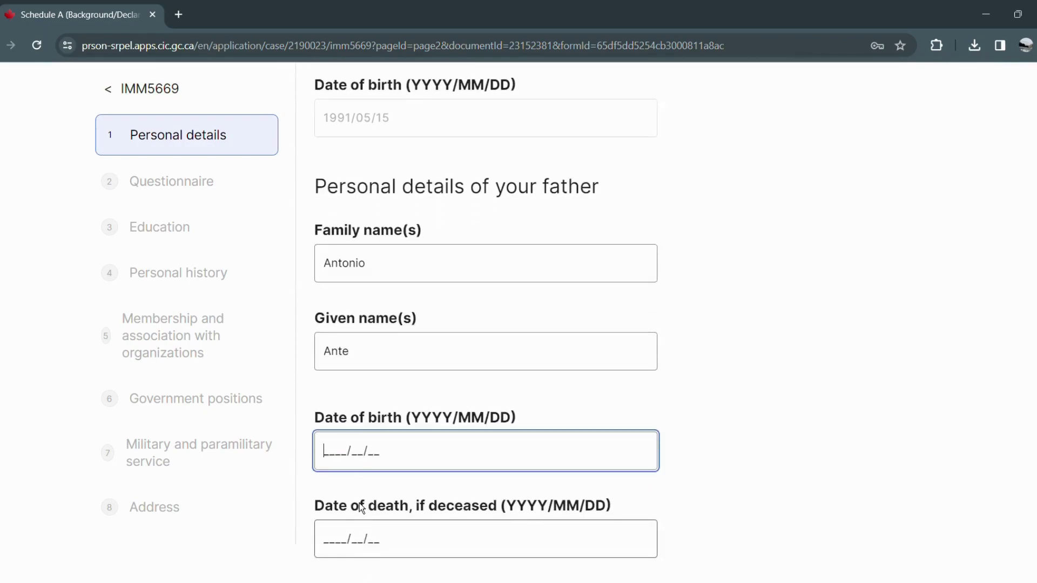
pyautogui.click(390, 421)
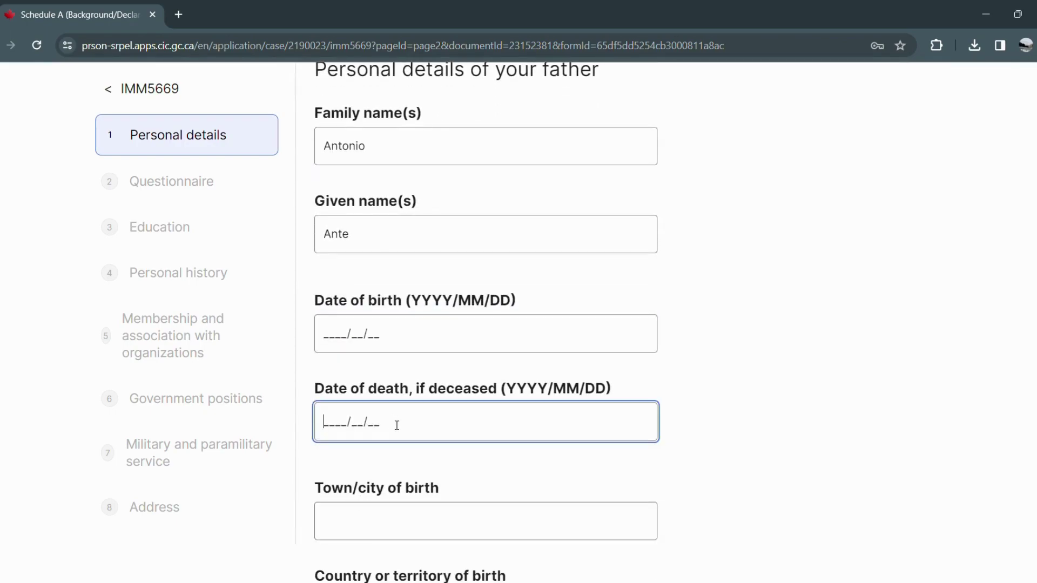
pyautogui.click(371, 510)
pyautogui.scroll(-1, 378, 508)
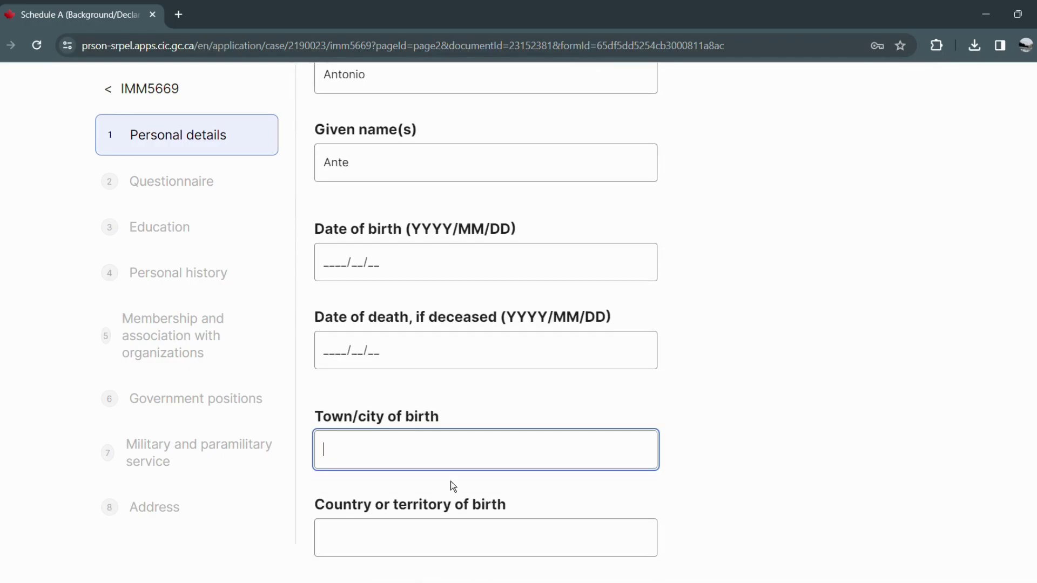
pyautogui.scroll(-2, 484, 481)
pyautogui.scroll(1, 324, 202)
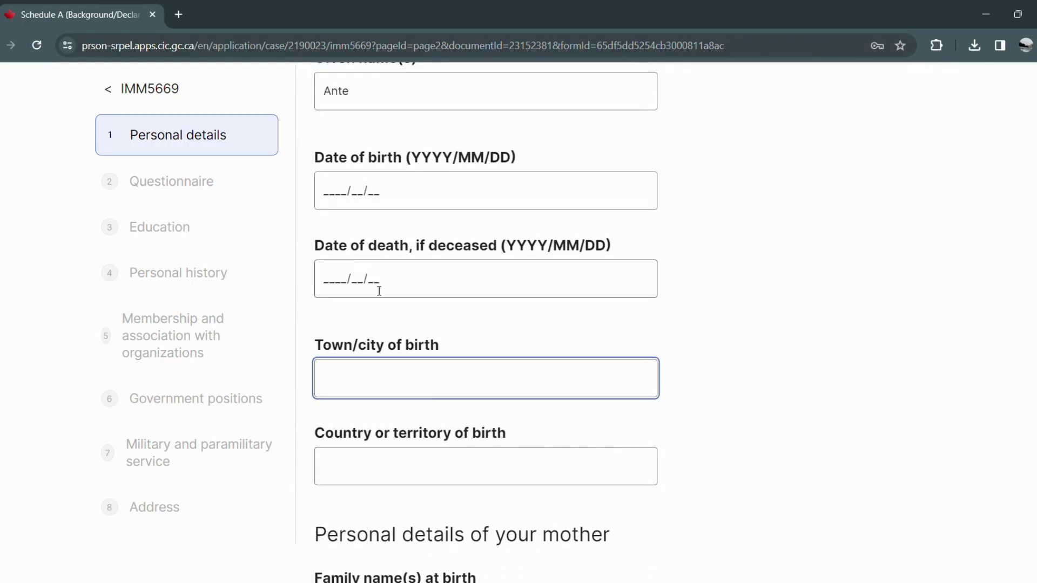
pyautogui.click(324, 201)
pyautogui.write('198')
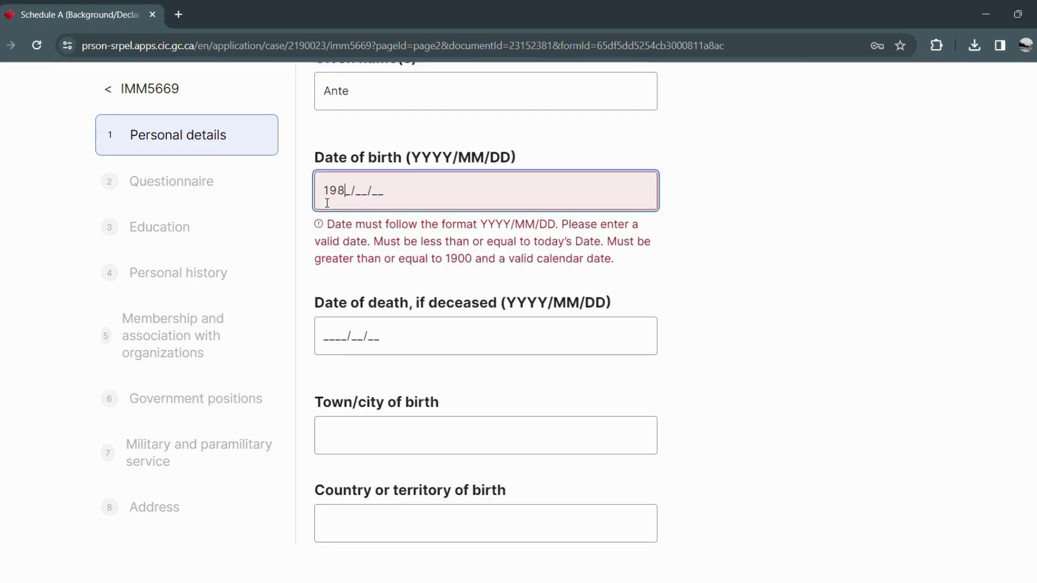
pyautogui.press('BackSpace')
pyautogui.write('57/')
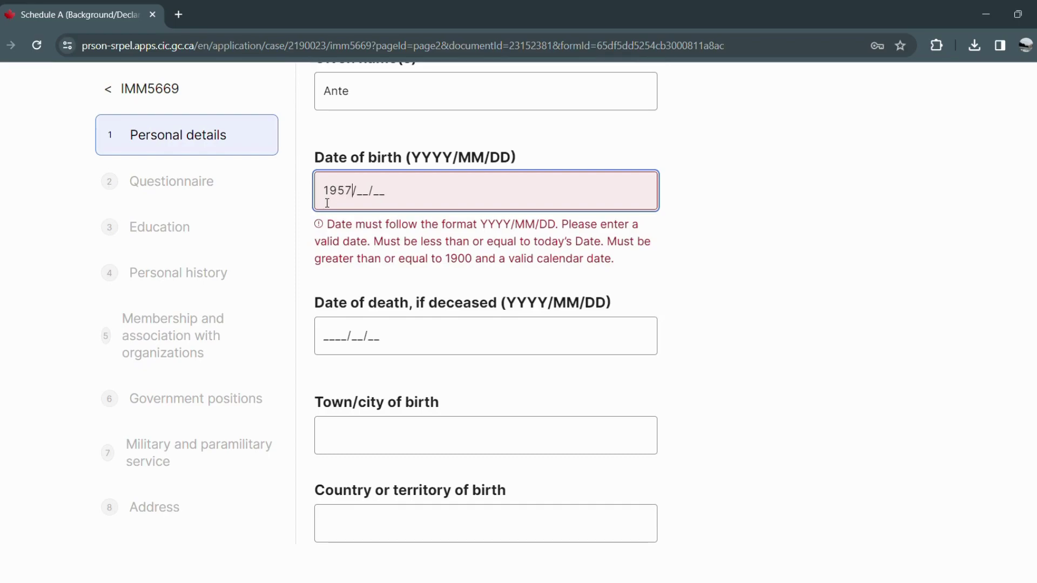
pyautogui.write('07/07')
# Enter Manila, Philippines as the father's place of birth.
pyautogui.click(351, 373)
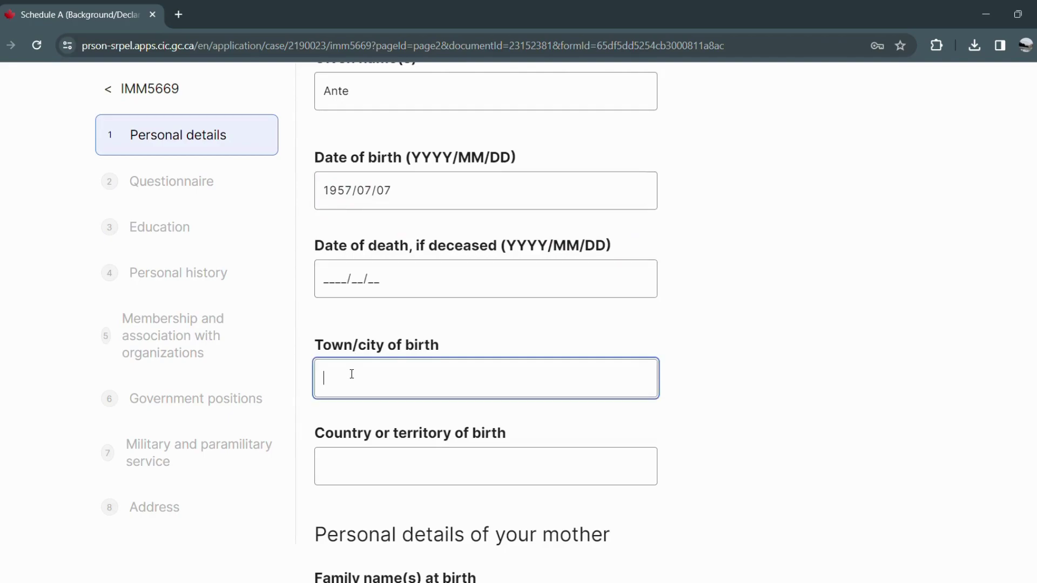
pyautogui.write('Manila')
pyautogui.click(402, 465)
pyautogui.write('Philippines')
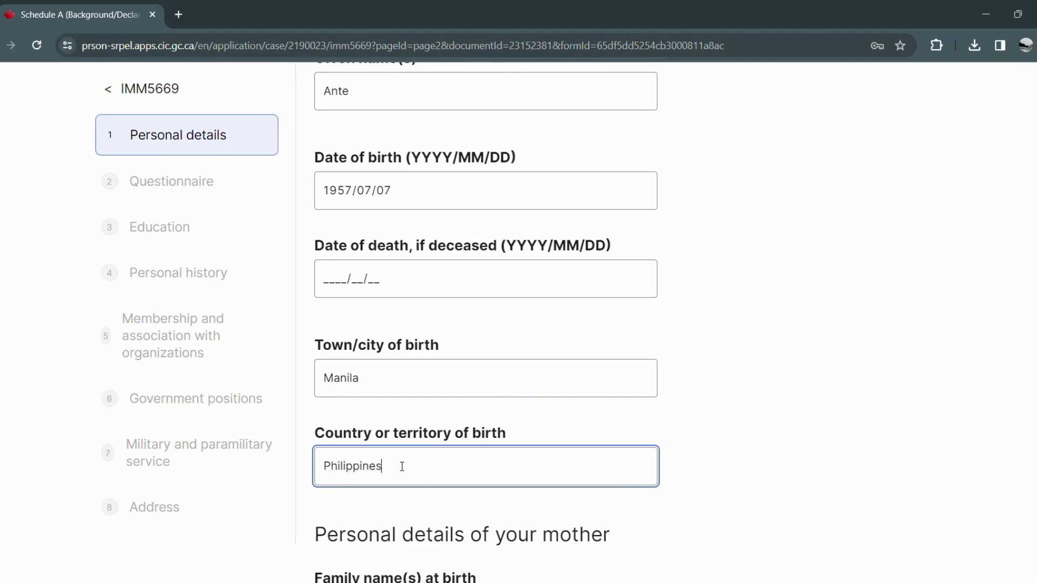
pyautogui.scroll(-4, 467, 439)
# Enter the mother's family name at birth and given names.
pyautogui.click(441, 398)
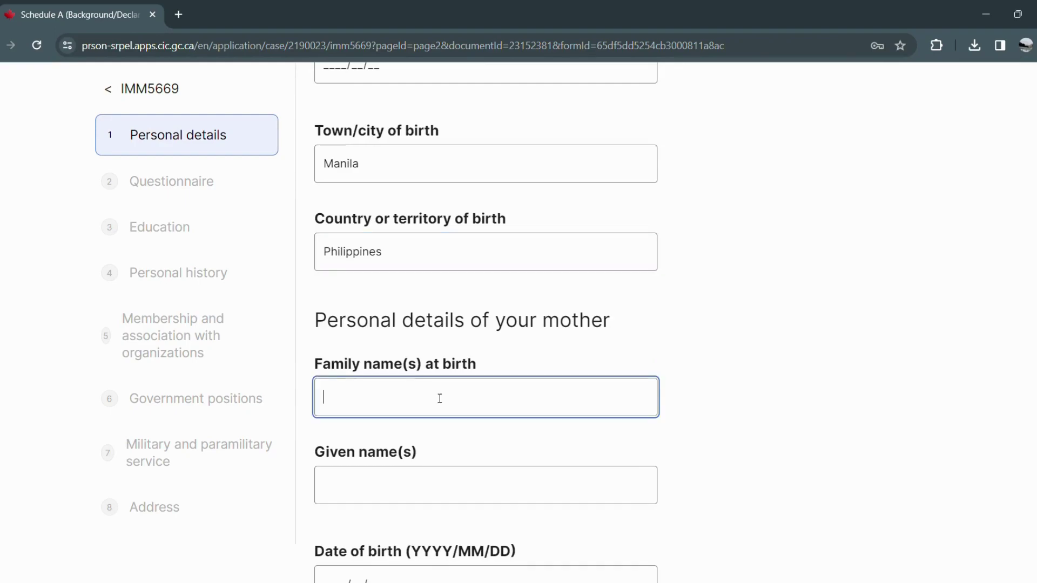
pyautogui.write('Pin')
pyautogui.press('BackSpace')
pyautogui.press('BackSpace')
pyautogui.press('BackSpace')
pyautogui.click(509, 368)
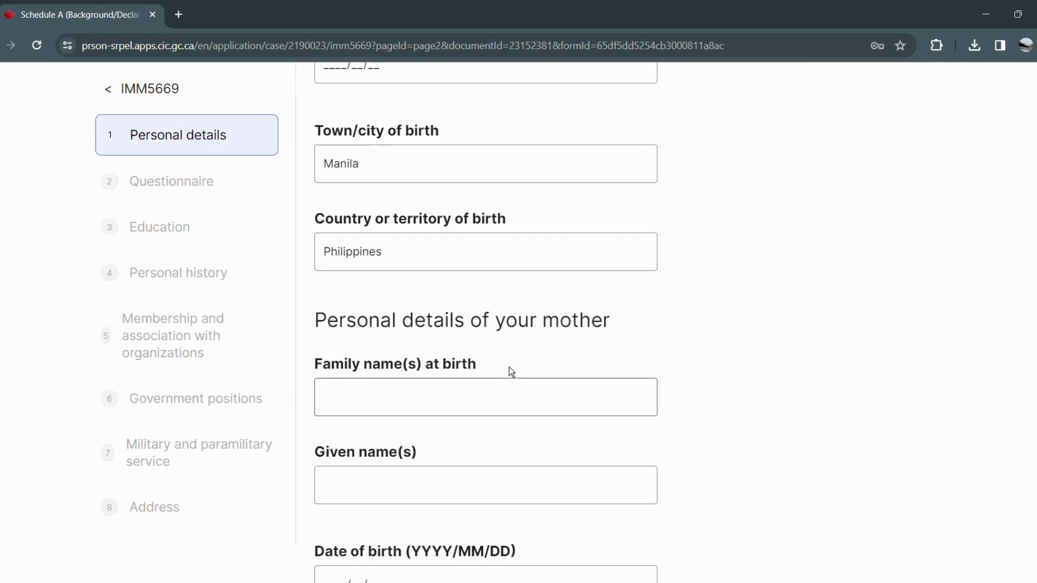
pyautogui.click(366, 362)
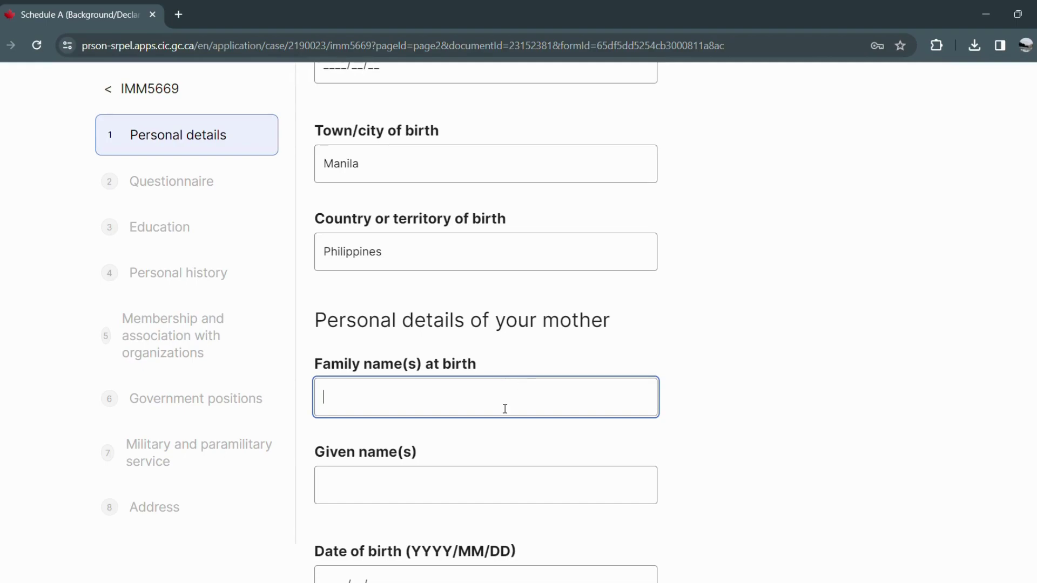
pyautogui.click(445, 479)
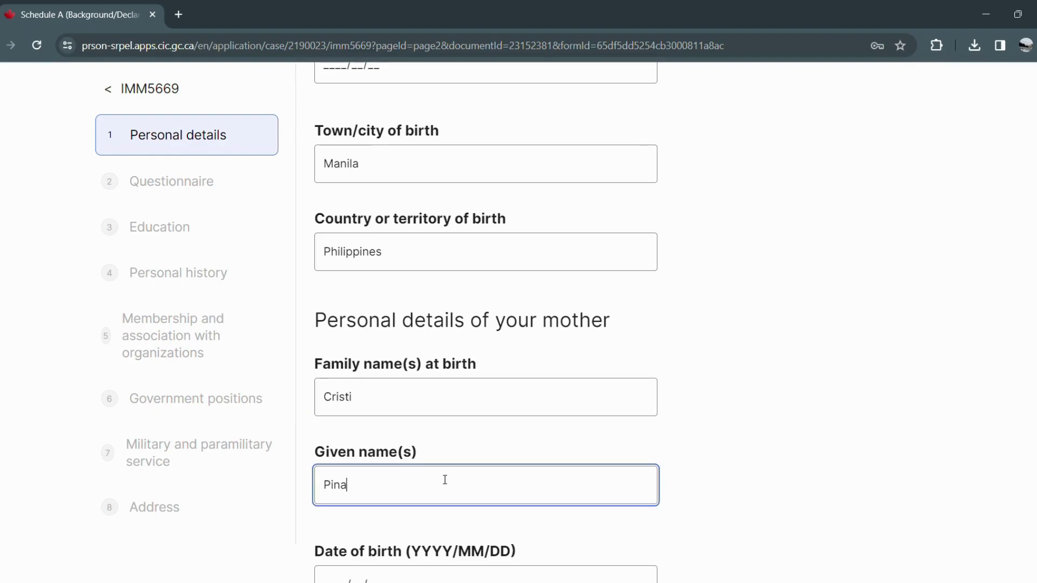
pyautogui.scroll(-1, 424, 507)
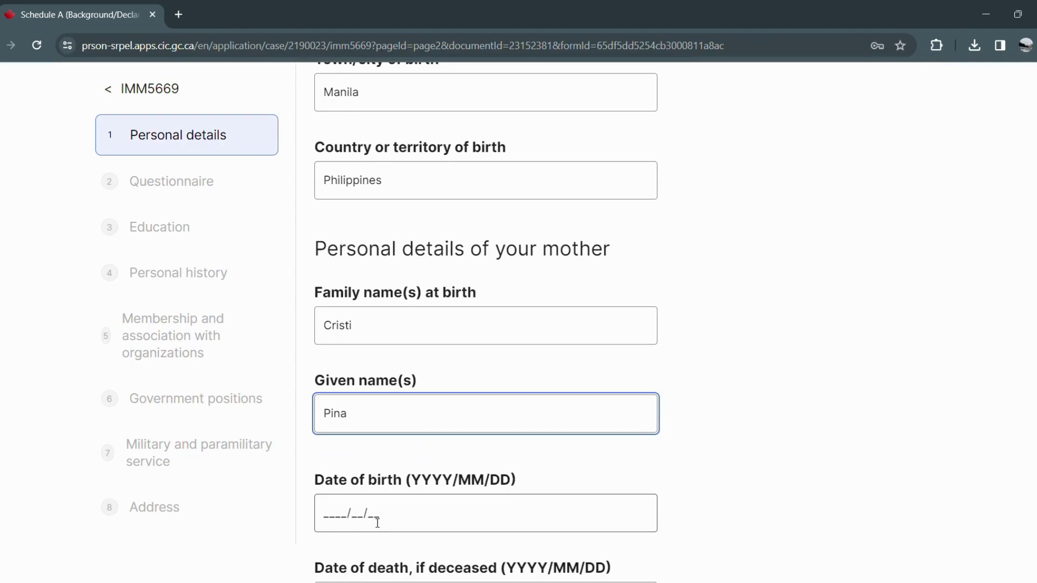
pyautogui.click(340, 523)
pyautogui.write('1956/')
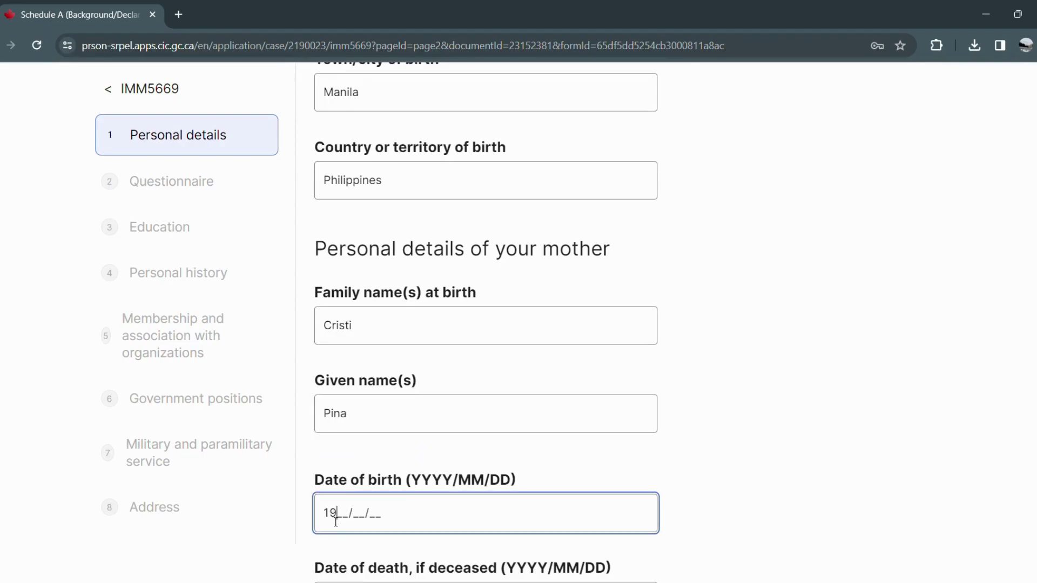
pyautogui.write('07/27')
pyautogui.scroll(-4, 335, 523)
pyautogui.click(339, 502)
pyautogui.write('Marikina')
pyautogui.press('Tab')
pyautogui.write('Ph')
pyautogui.press('BackSpace')
pyautogui.write('hilippines')
pyautogui.scroll(-3, 340, 510)
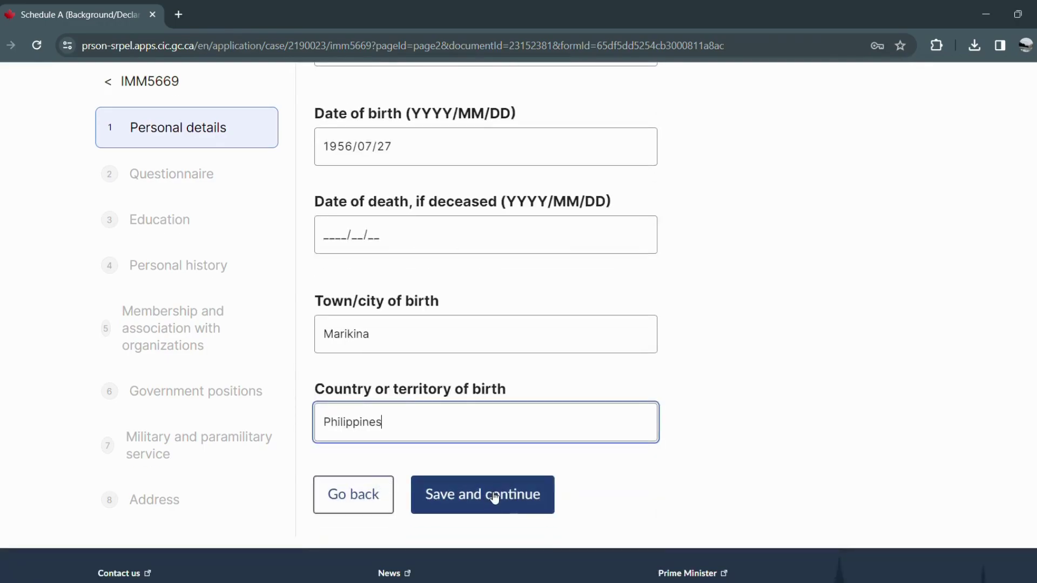
pyautogui.click(494, 498)
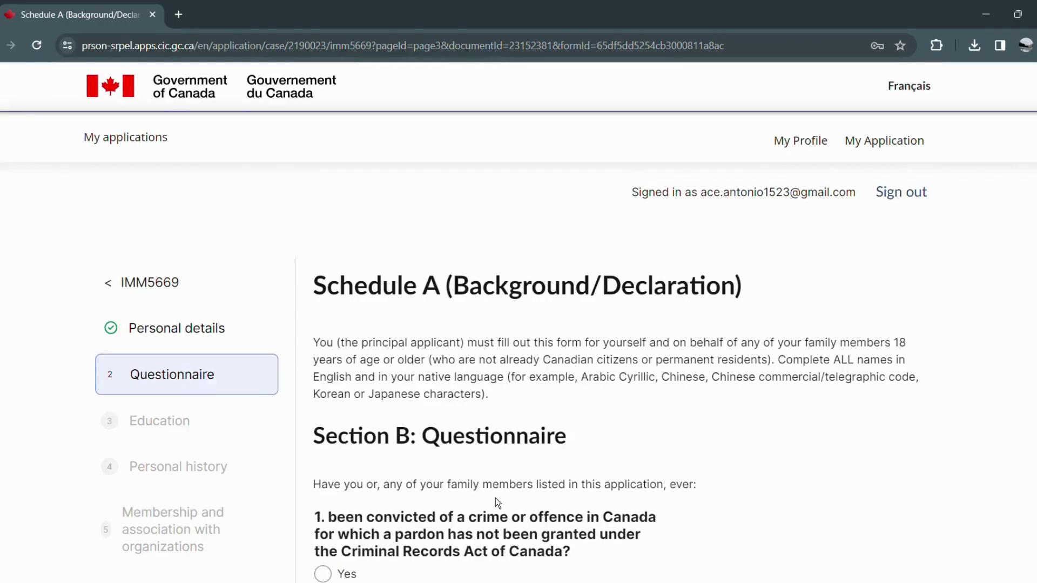
# Answer No to Questionnaire questions 1, 2 and 3.
pyautogui.scroll(-3, 494, 498)
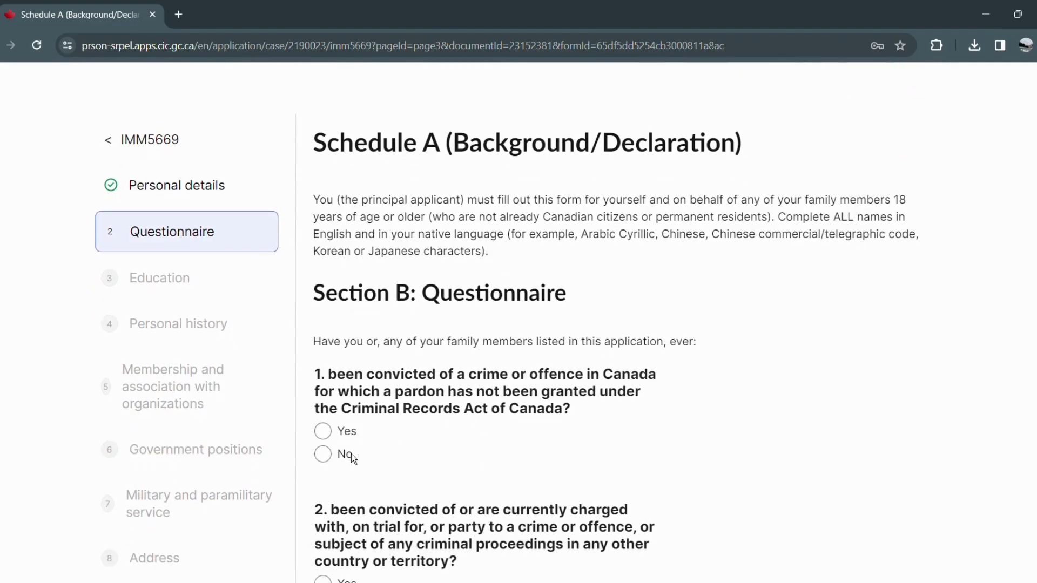
pyautogui.click(325, 455)
pyautogui.scroll(-3, 441, 453)
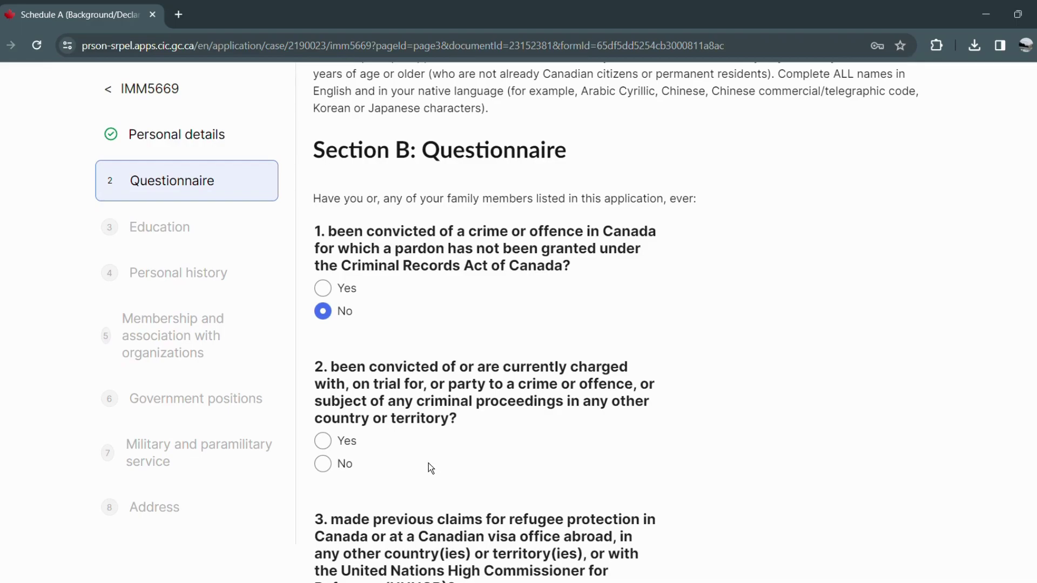
pyautogui.click(324, 465)
pyautogui.scroll(-3, 440, 470)
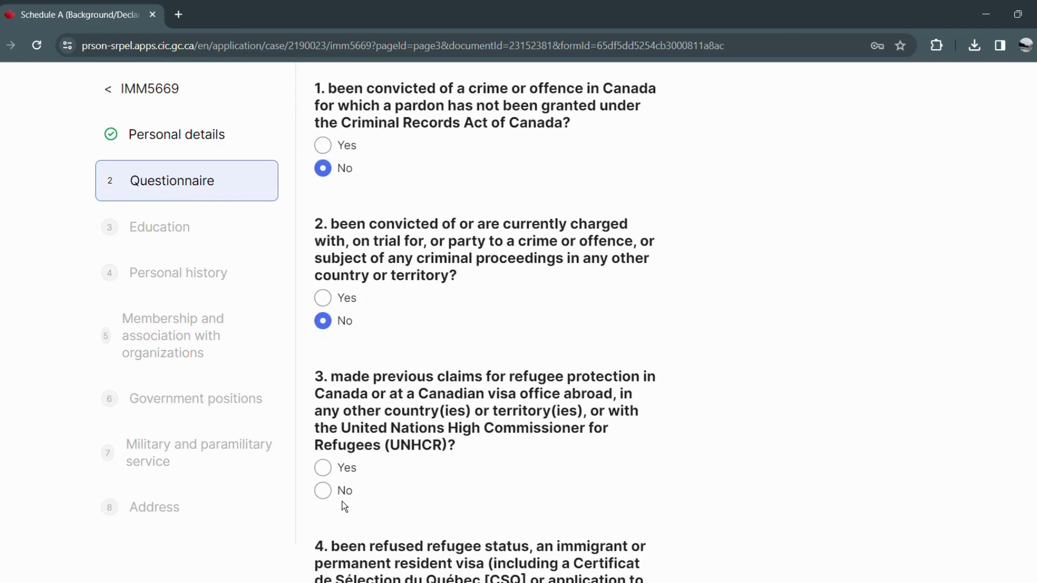
pyautogui.click(323, 491)
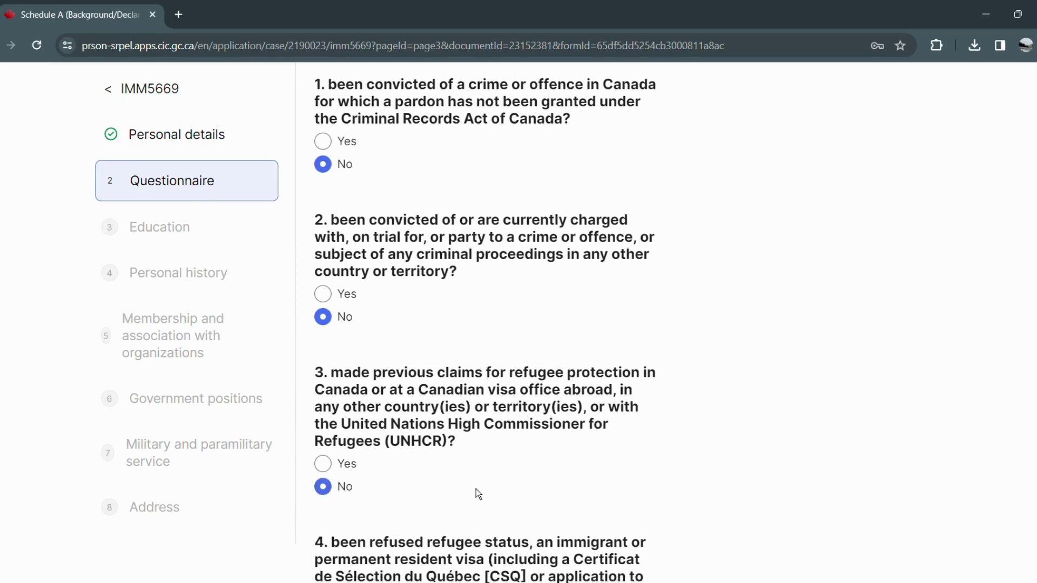
pyautogui.scroll(-3, 475, 489)
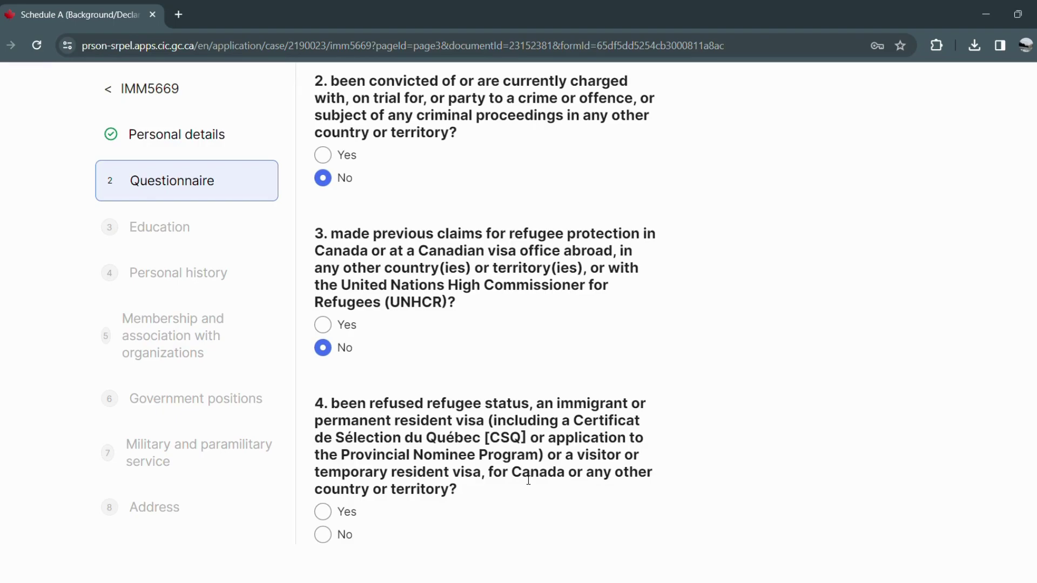
pyautogui.scroll(-1, 532, 503)
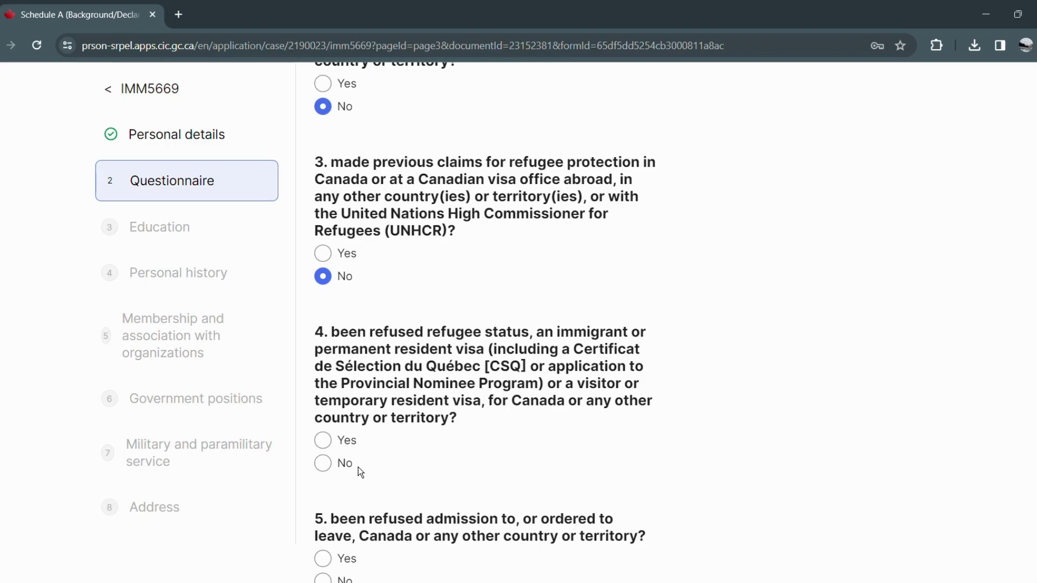
pyautogui.scroll(5, 360, 465)
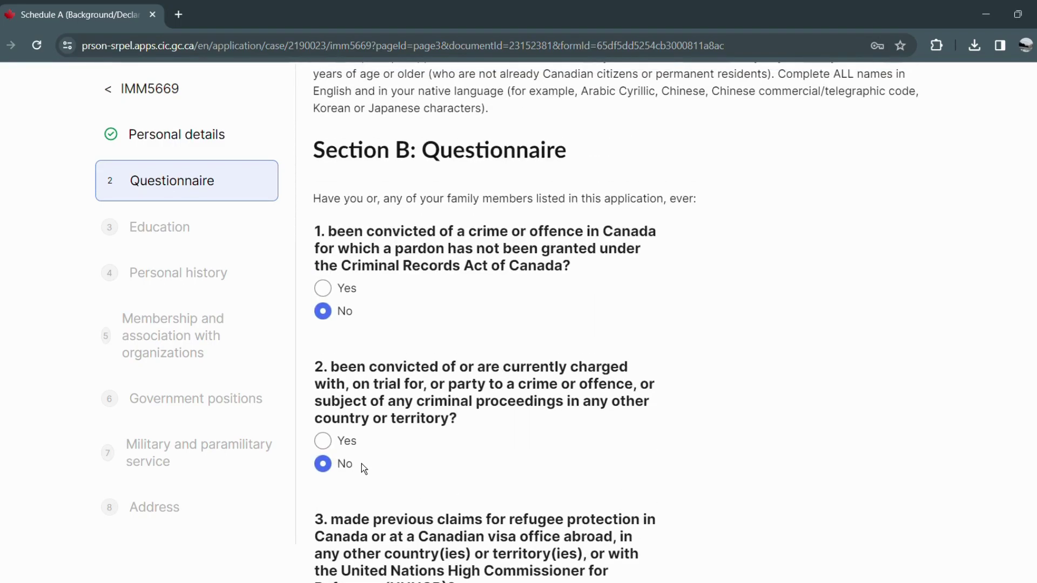
pyautogui.scroll(-5, 362, 464)
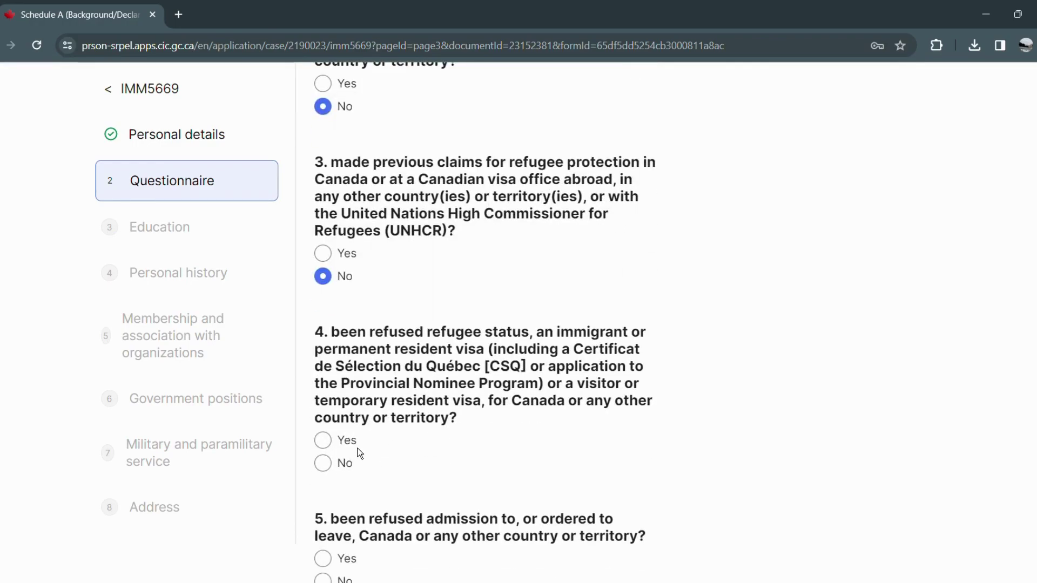
# Answer Yes to question 4 and No to questions 5 through 7.
pyautogui.click(330, 444)
pyautogui.scroll(-1, 391, 475)
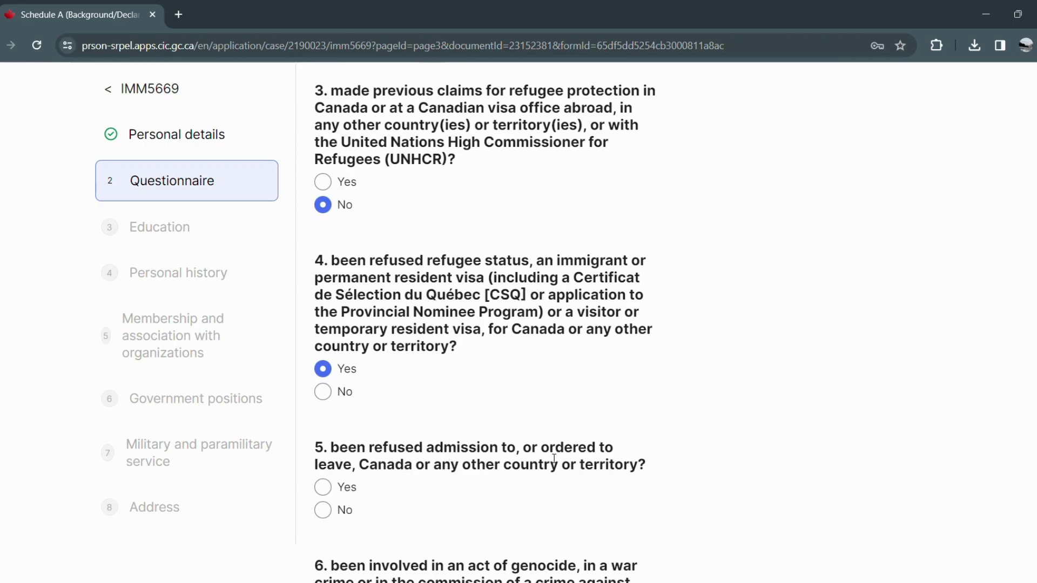
pyautogui.click(324, 510)
pyautogui.scroll(-2, 578, 440)
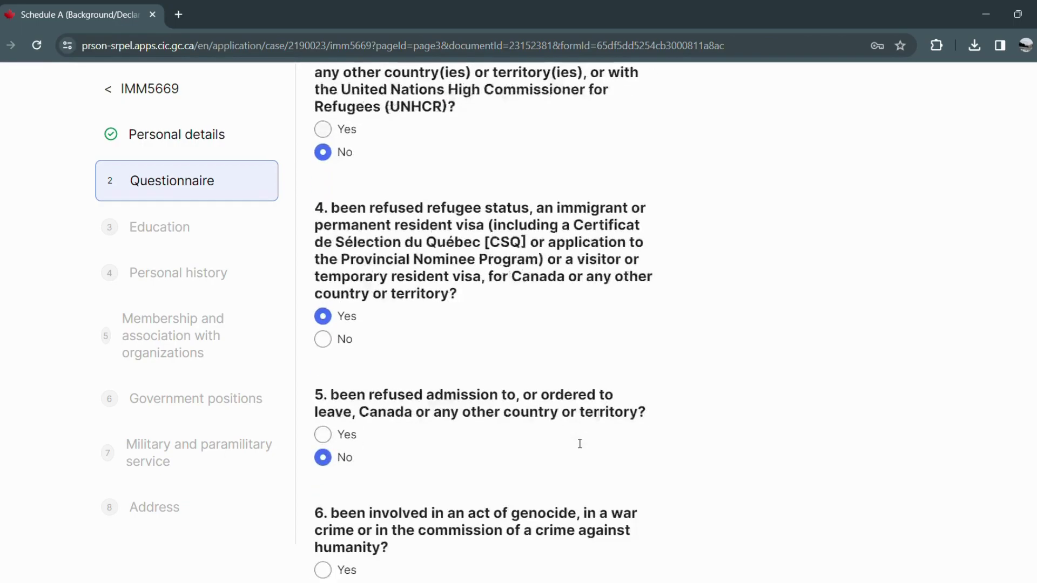
pyautogui.click(323, 503)
pyautogui.scroll(-2, 329, 509)
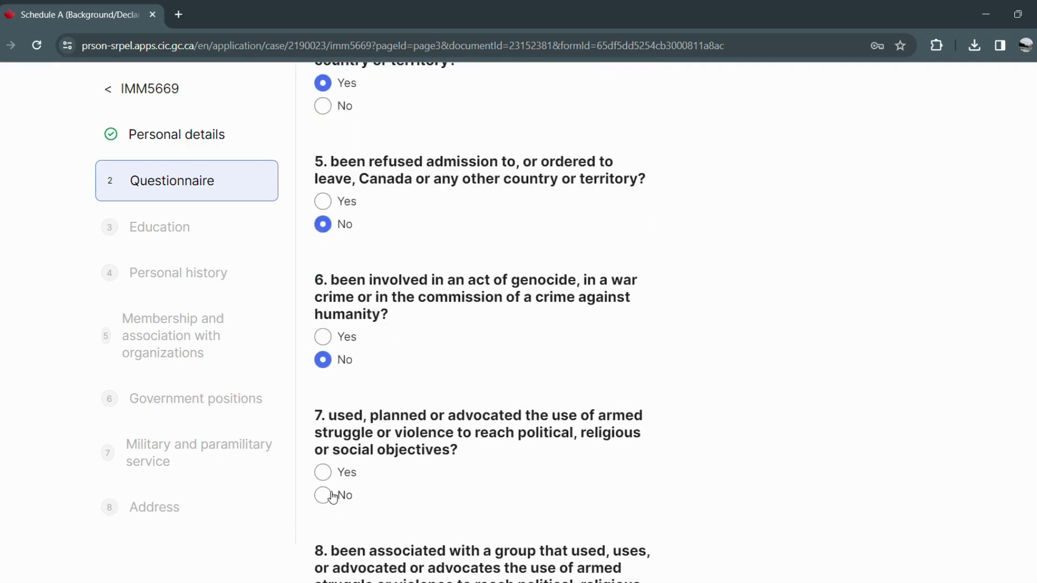
pyautogui.click(324, 495)
pyautogui.scroll(-2, 427, 492)
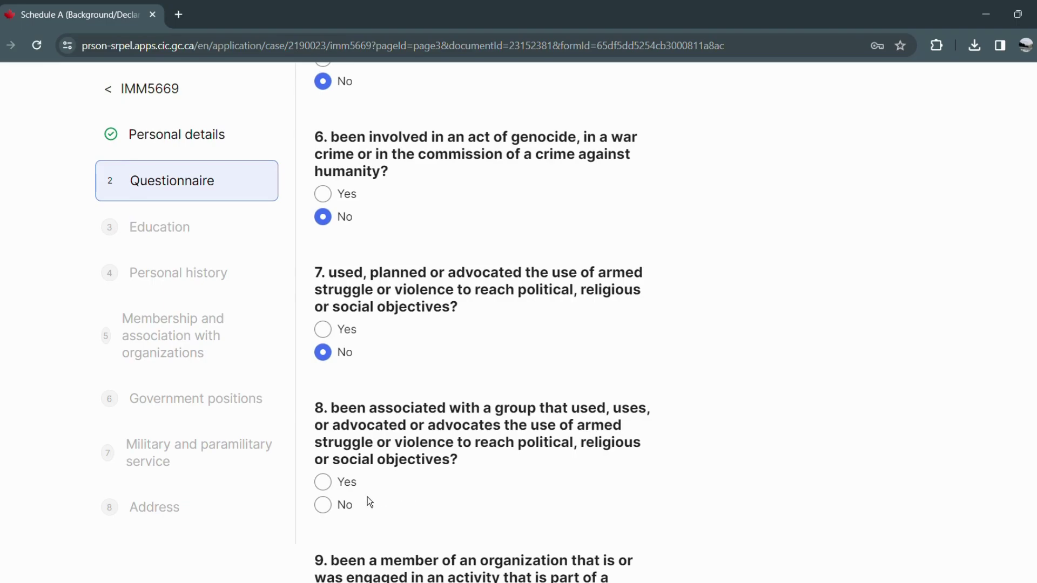
# Answer No to questions 8 through 11 and put the cursor in the details box.
pyautogui.click(349, 510)
pyautogui.scroll(-2, 564, 487)
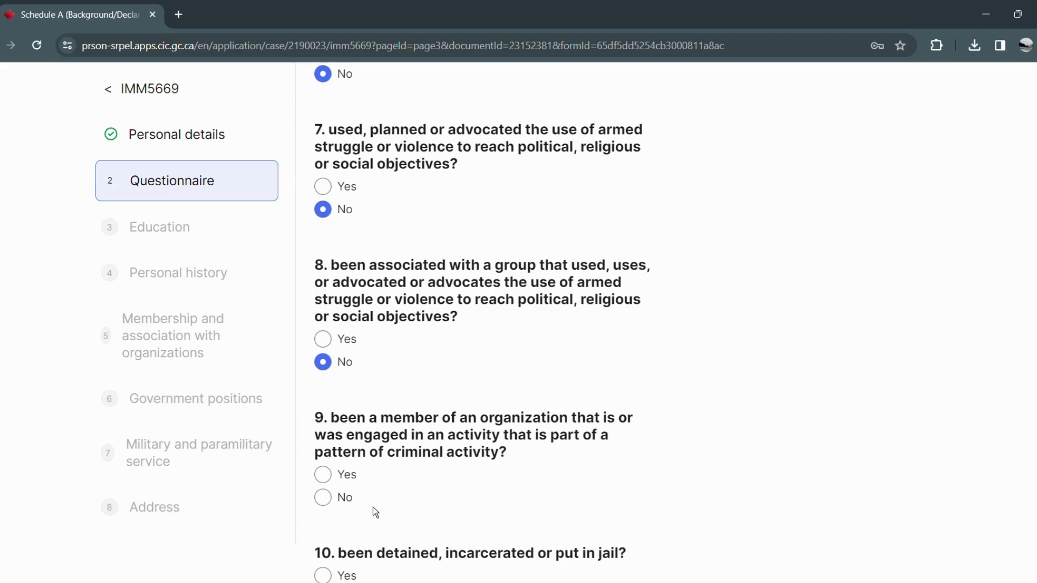
pyautogui.click(331, 503)
pyautogui.scroll(-1, 340, 516)
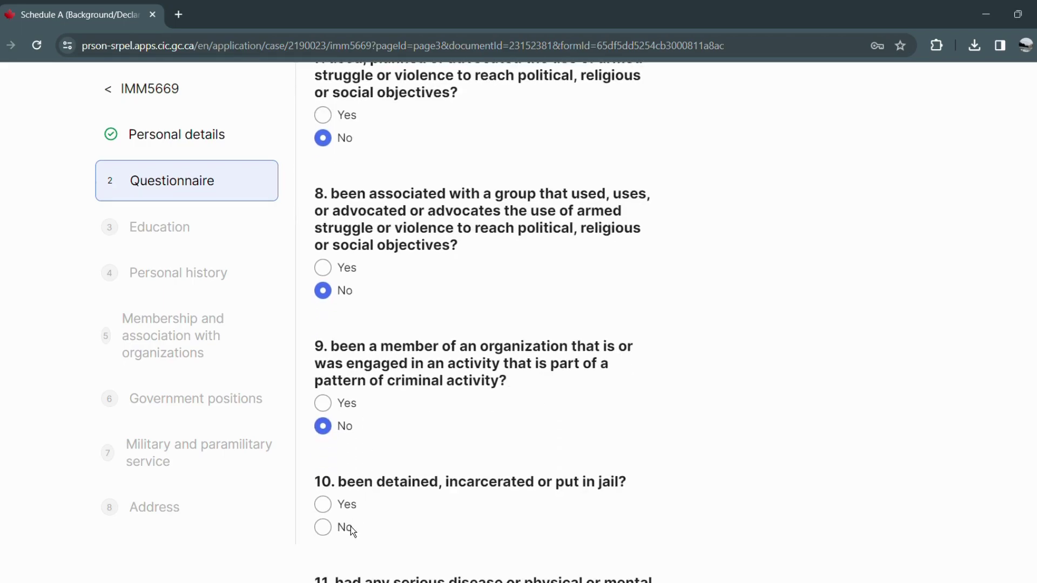
pyautogui.scroll(-2, 359, 518)
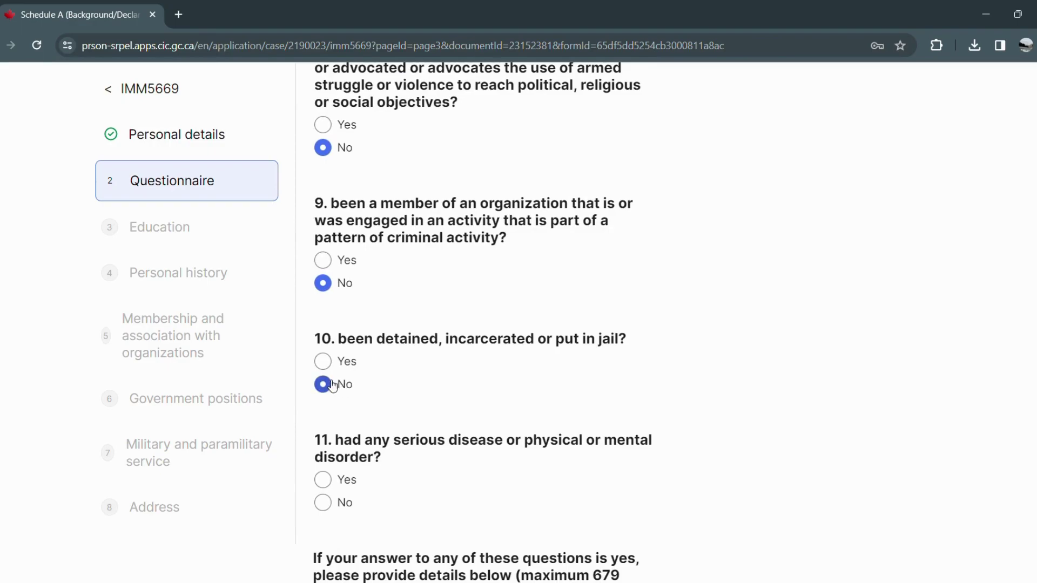
pyautogui.click(324, 503)
pyautogui.scroll(-3, 434, 499)
pyautogui.click(434, 497)
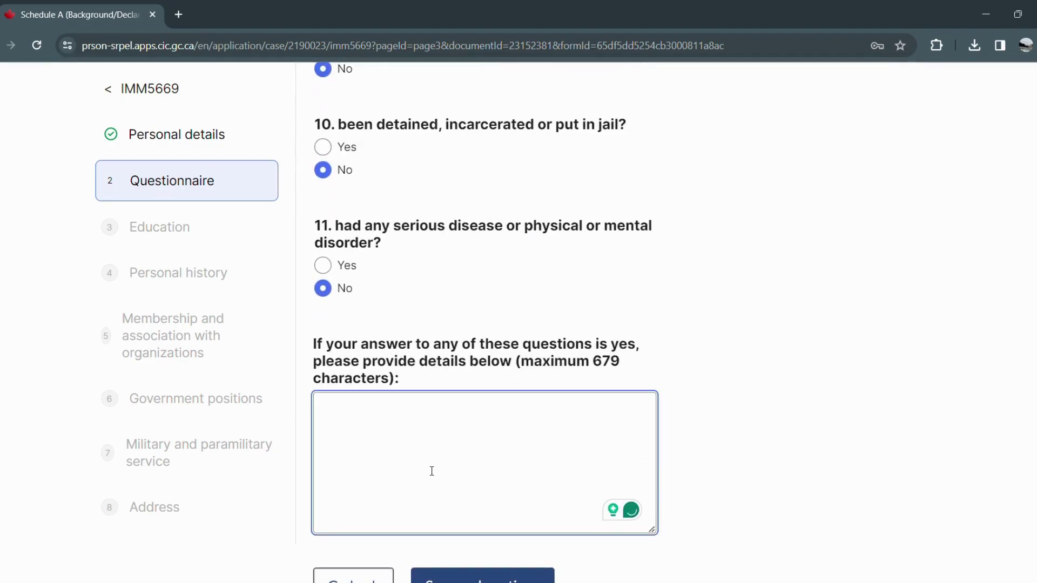
pyautogui.scroll(8, 431, 473)
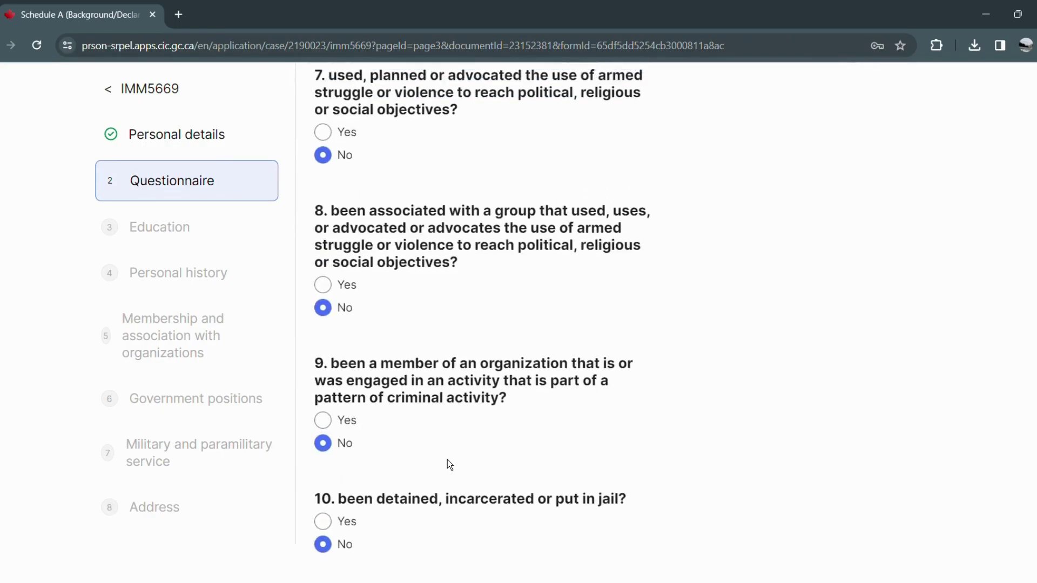
pyautogui.scroll(3, 440, 430)
pyautogui.scroll(-10, 441, 430)
pyautogui.scroll(-5, 408, 452)
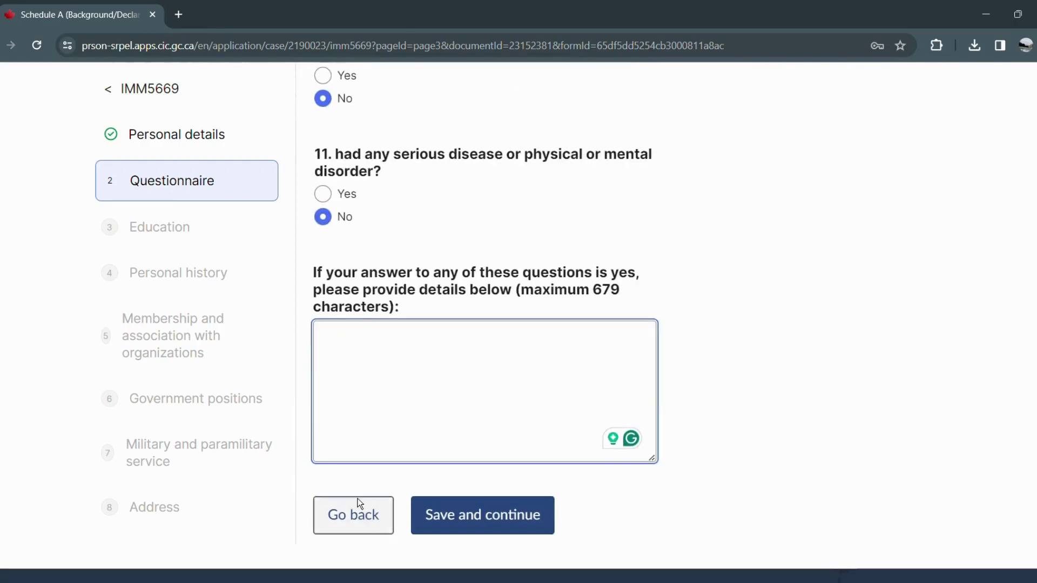
# Explain the Yes answer as '4. My partner refused for Japan Visit Visa' and save the questionnaire.
pyautogui.write('A')
pyautogui.press('BackSpace')
pyautogui.write('4. M')
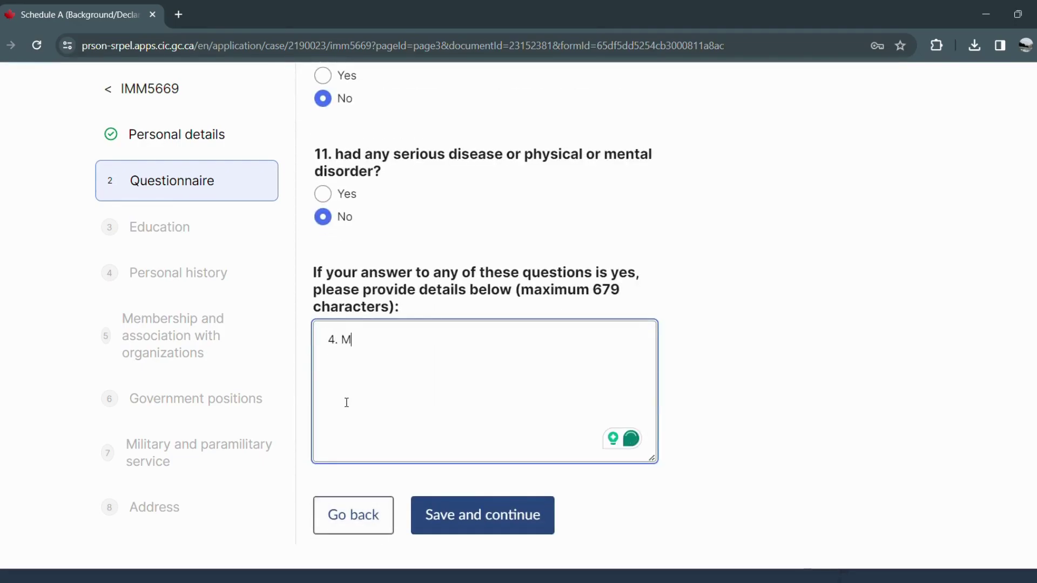
pyautogui.write('y partnerr')
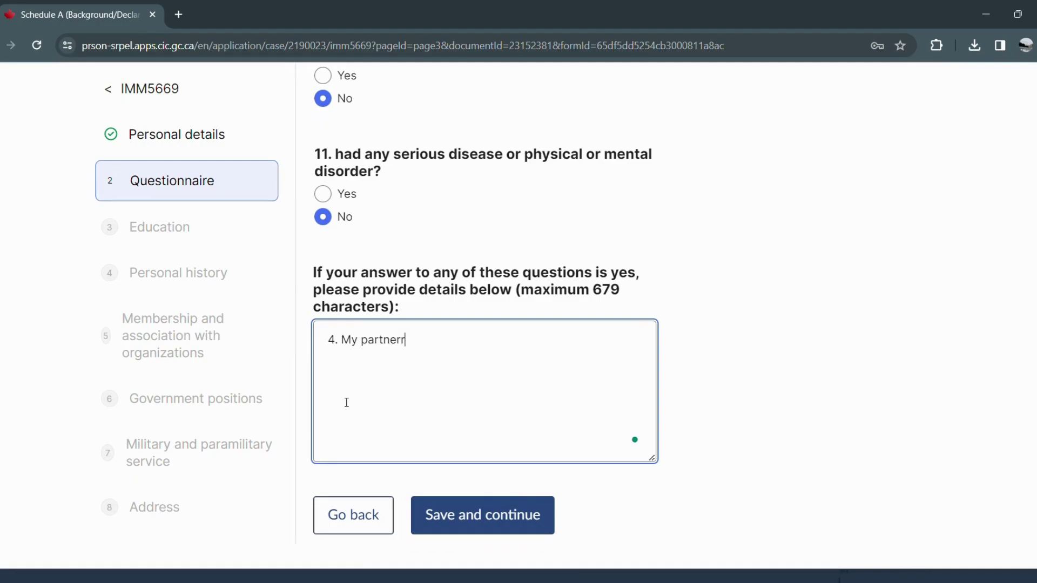
pyautogui.press('BackSpace')
pyautogui.write('refused for Japanese')
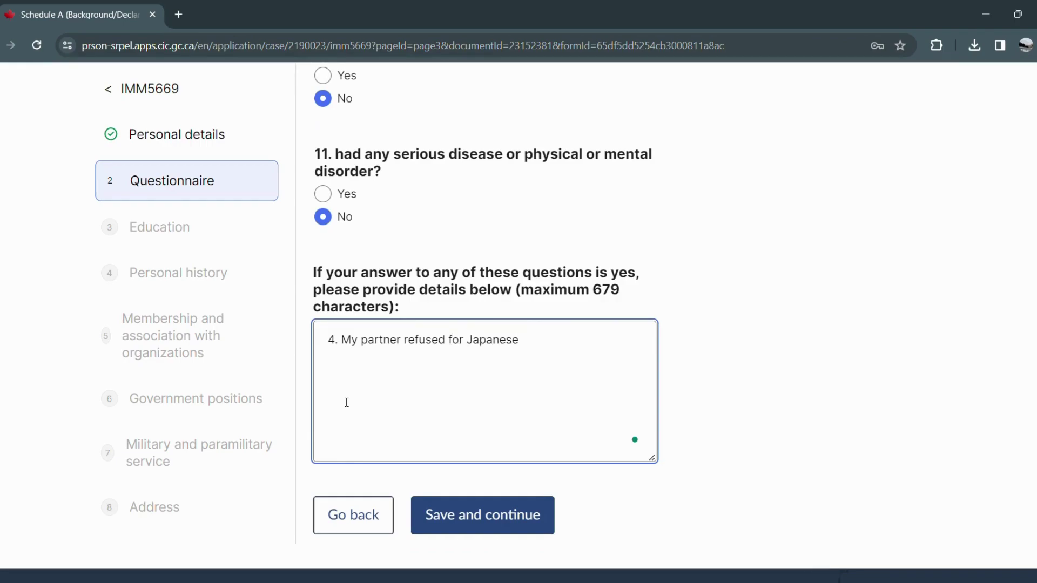
pyautogui.press('BackSpace')
pyautogui.press('BackSpace')
pyautogui.press('BackSpace')
pyautogui.press('BackSpace')
pyautogui.write('Visa')
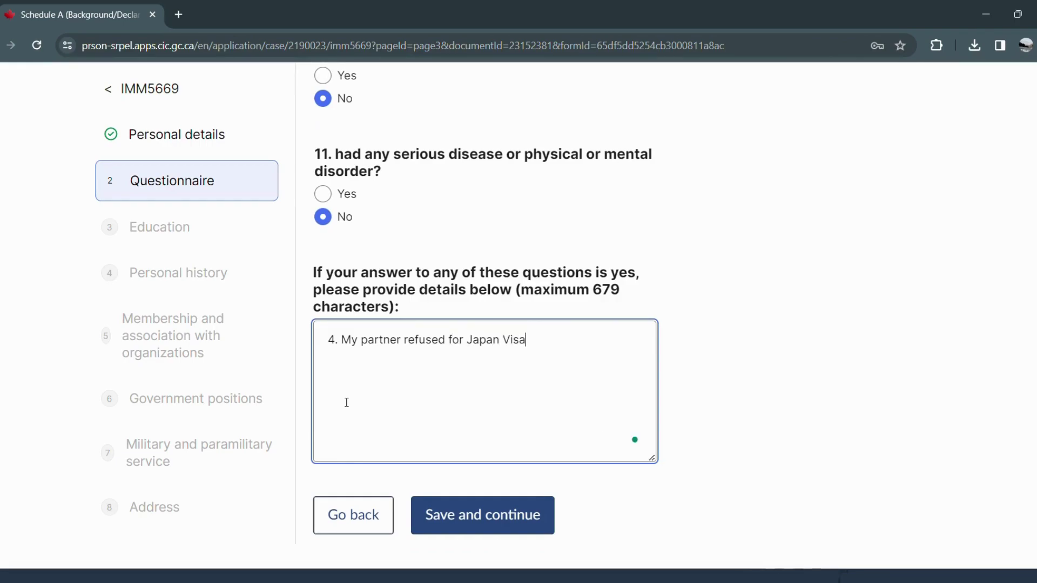
pyautogui.click(501, 355)
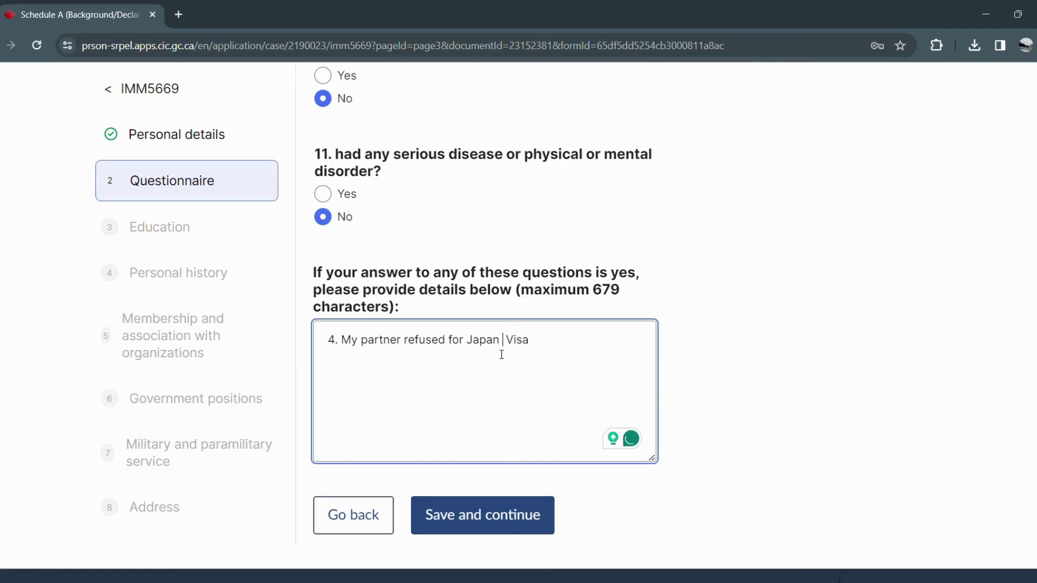
pyautogui.write('Visit')
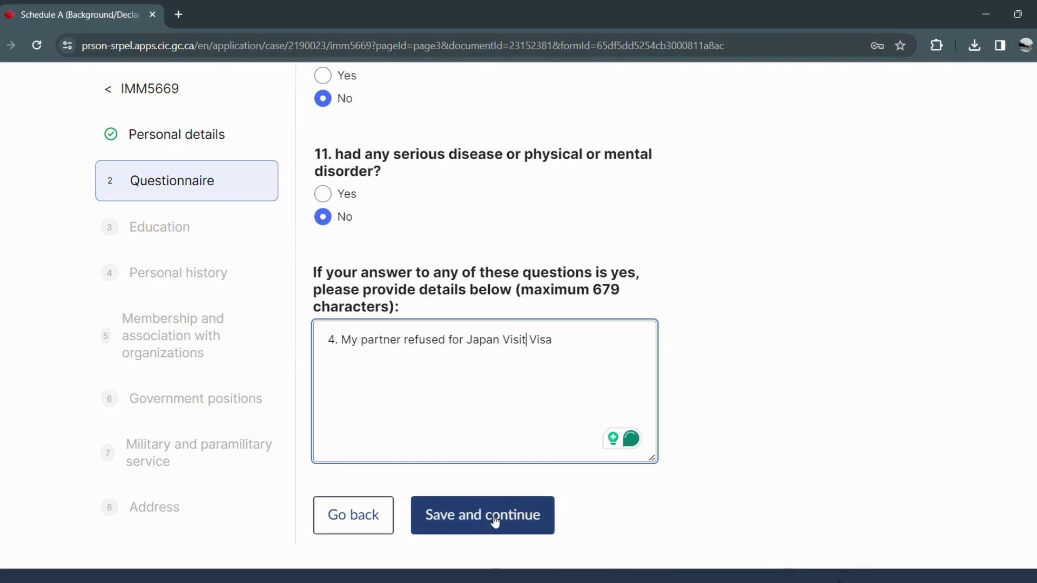
pyautogui.click(496, 521)
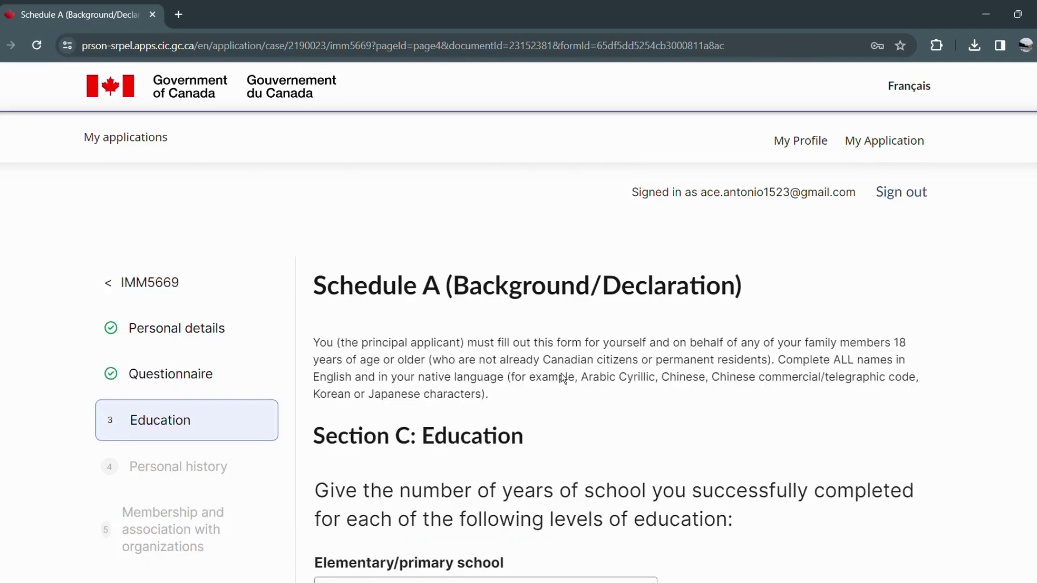
# Enter 6 years of elementary school and 4 years of secondary school.
pyautogui.scroll(-4, 562, 373)
pyautogui.click(463, 372)
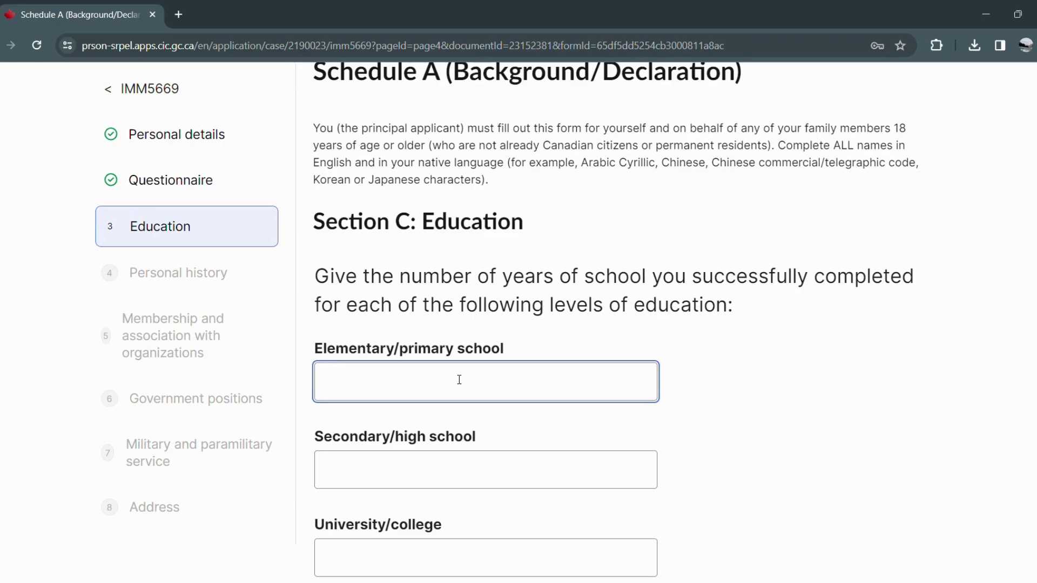
pyautogui.write('Stm')
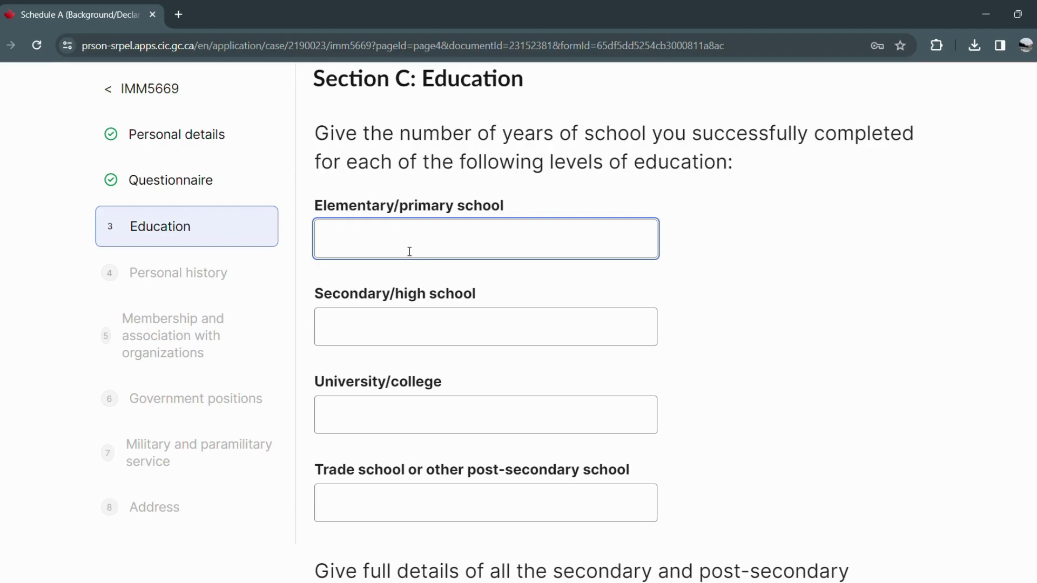
pyautogui.write('6')
pyautogui.click(394, 339)
pyautogui.write('4')
pyautogui.click(435, 432)
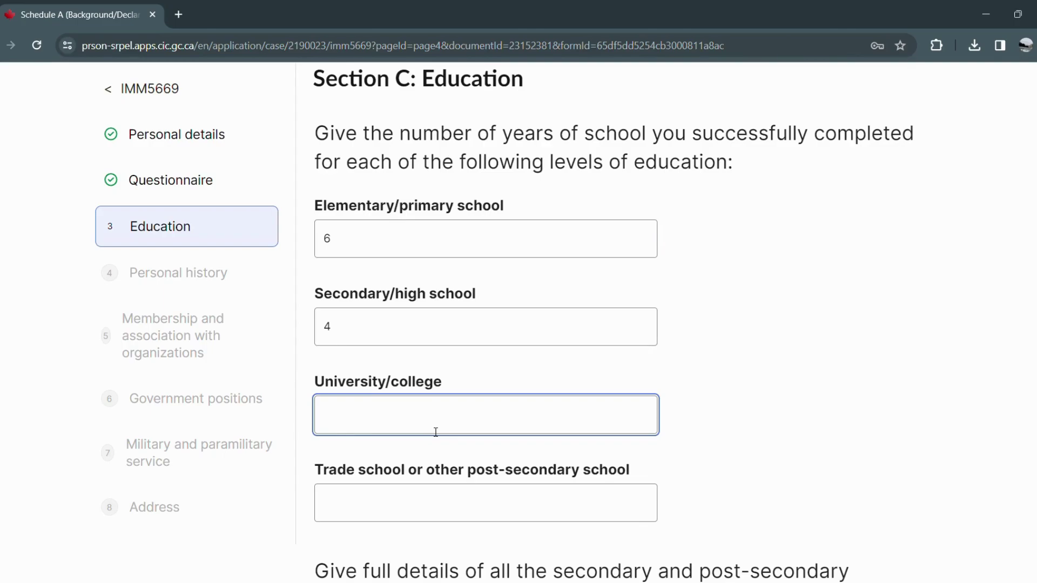
# Leave the remaining education fields blank and save the Education section.
pyautogui.press('Tab')
pyautogui.scroll(-5, 324, 513)
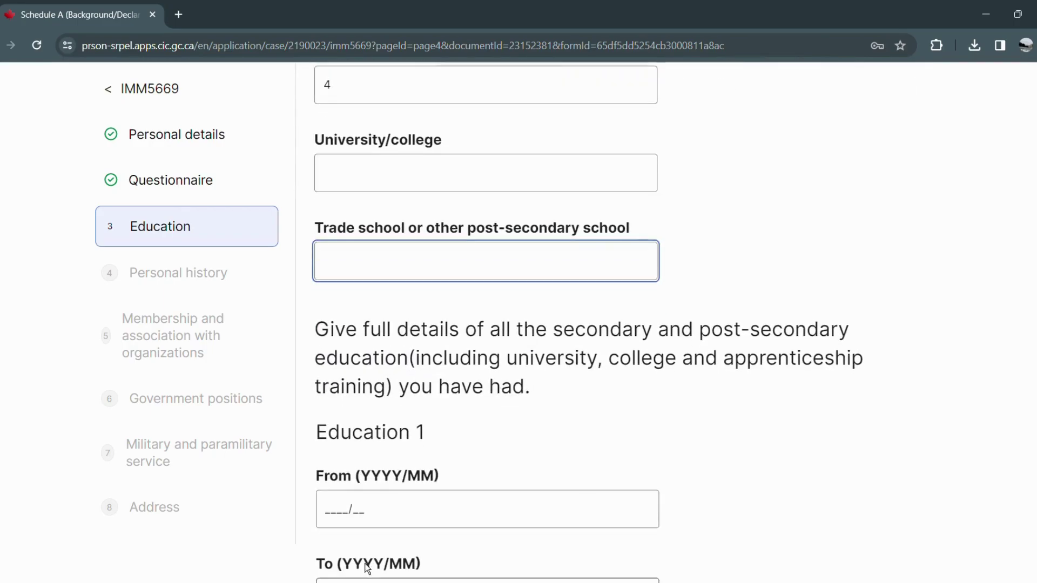
pyautogui.click(325, 513)
pyautogui.write('2')
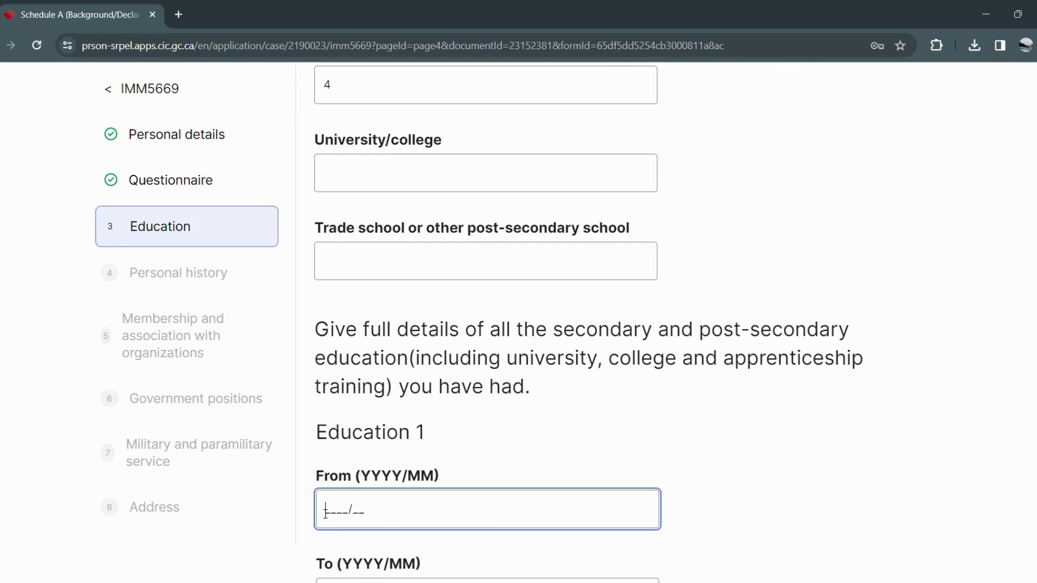
pyautogui.press('BackSpace')
pyautogui.scroll(10, 601, 452)
pyautogui.scroll(-5, 632, 429)
pyautogui.scroll(-10, 643, 450)
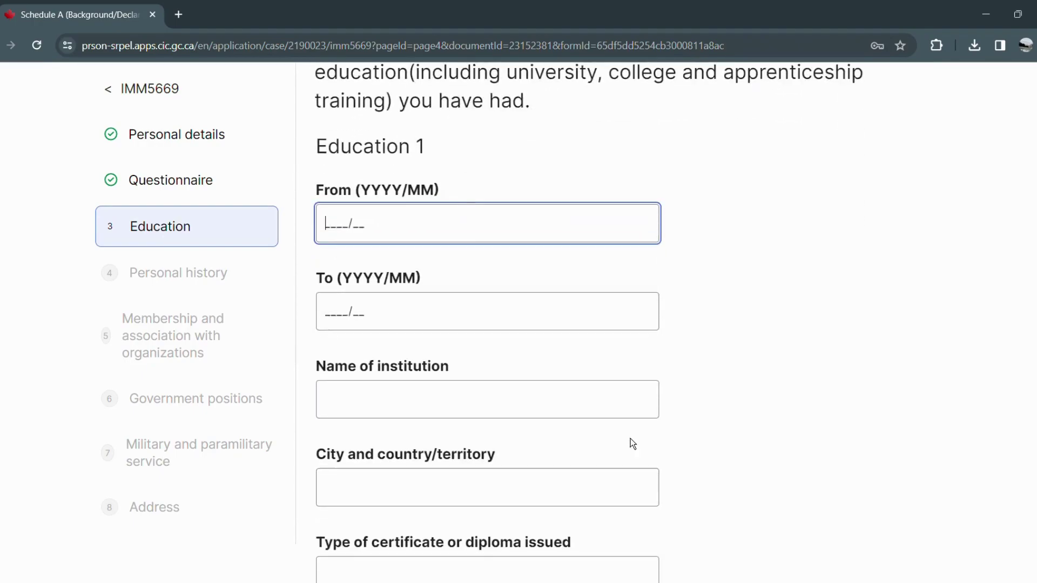
pyautogui.scroll(-3, 572, 422)
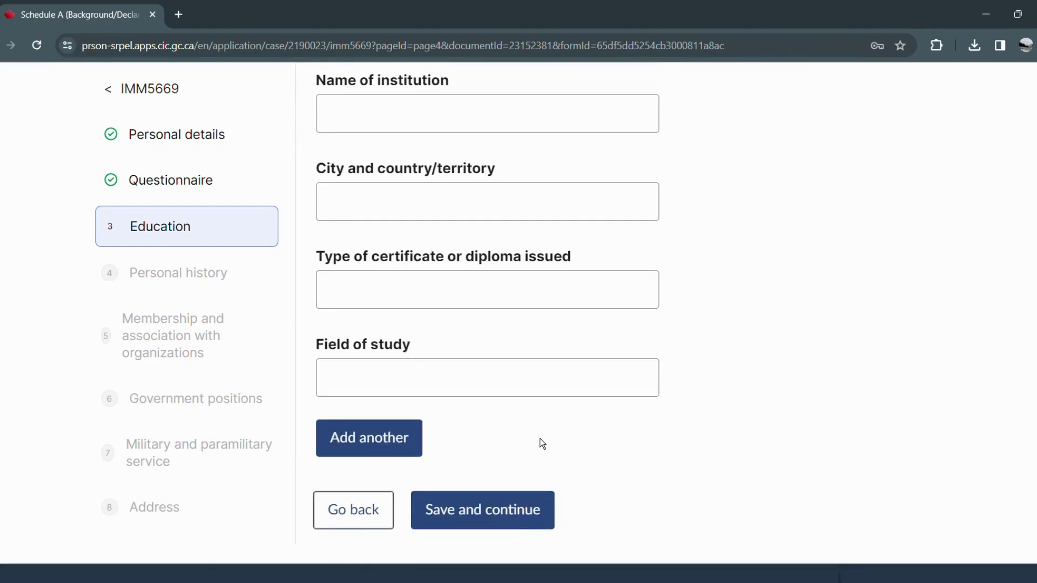
pyautogui.click(517, 520)
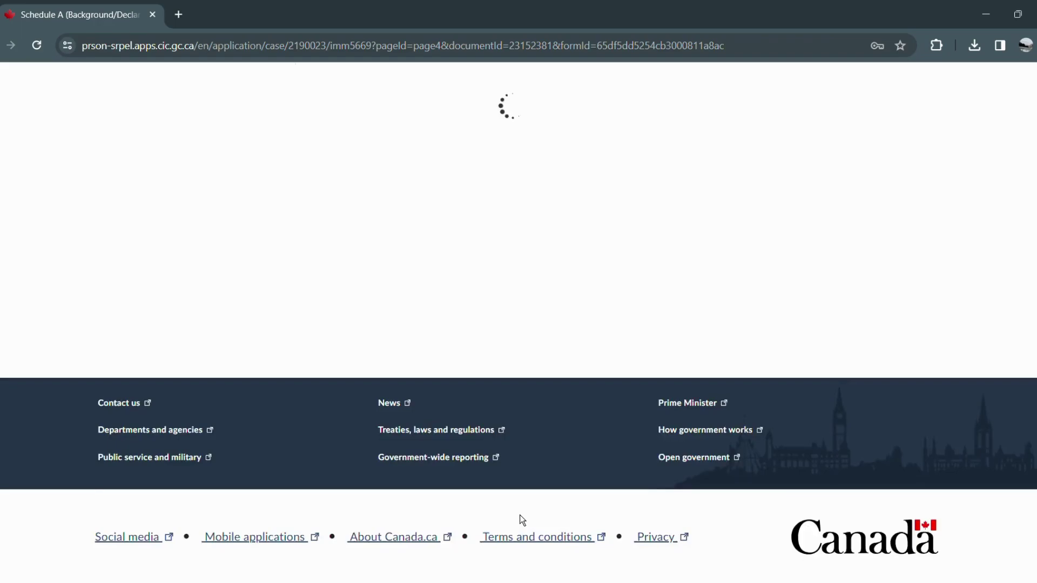
# Set Personal history 1 to run from 2023/01 to 2024/02.
pyautogui.scroll(-5, 508, 495)
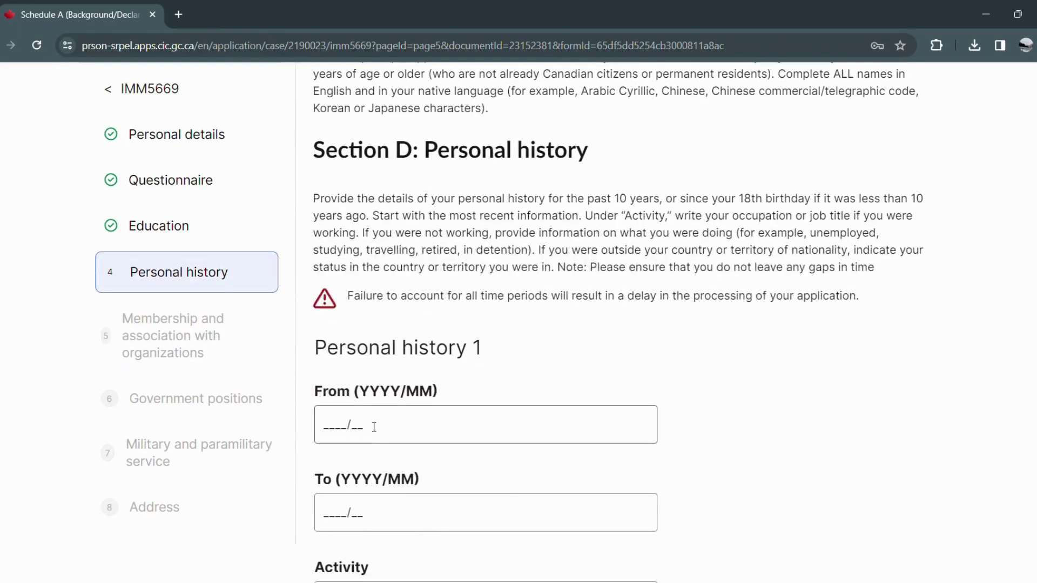
pyautogui.click(329, 430)
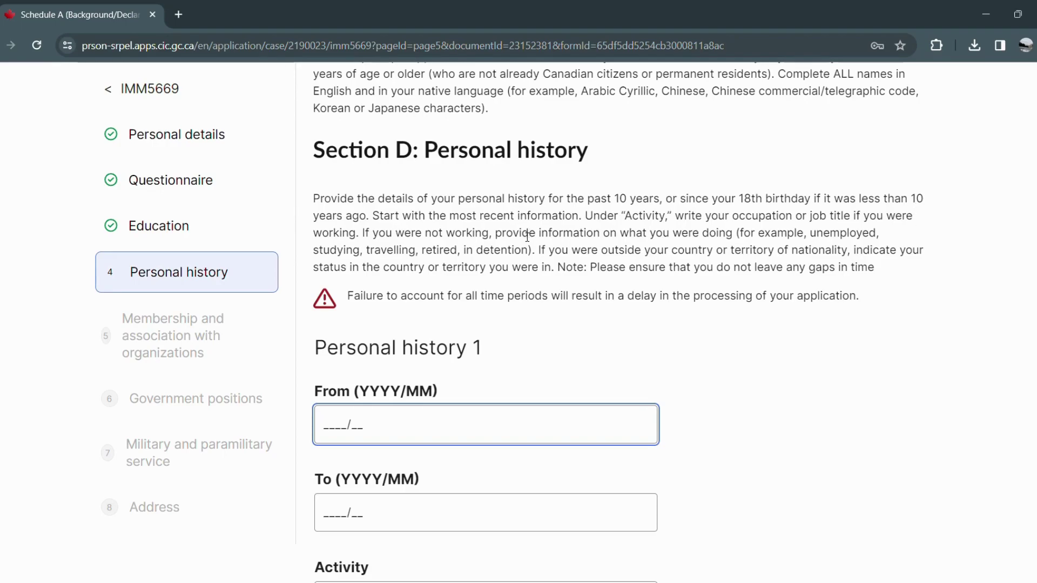
pyautogui.scroll(-1, 543, 367)
pyautogui.scroll(-2, 543, 368)
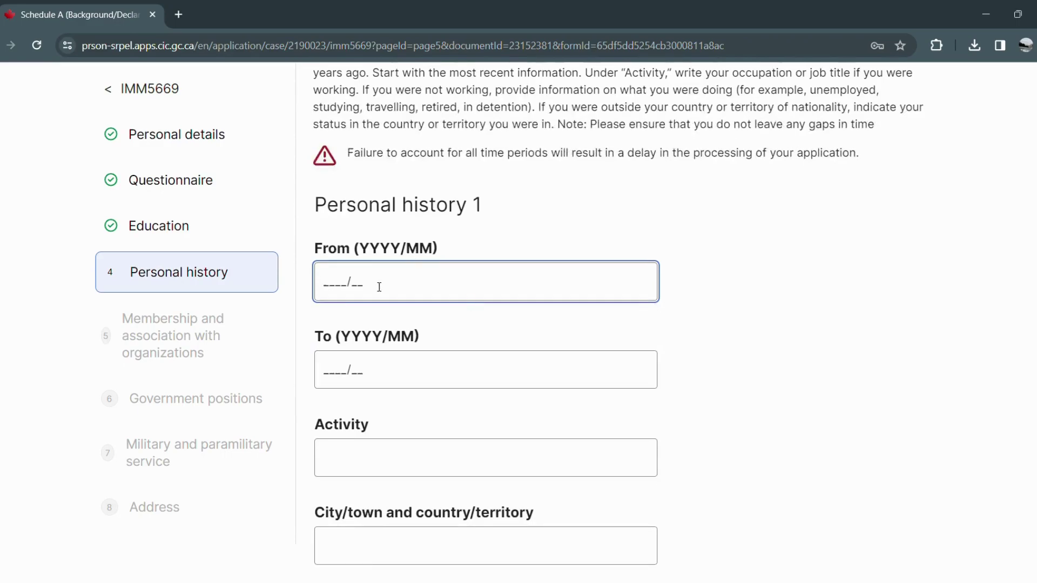
pyautogui.write('202301')
pyautogui.click(321, 376)
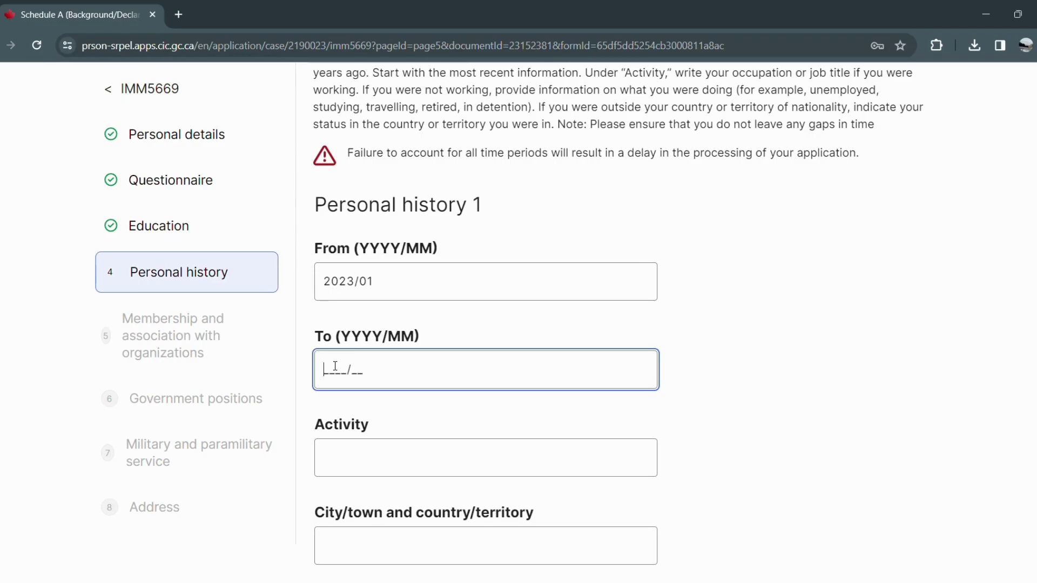
pyautogui.write('202402')
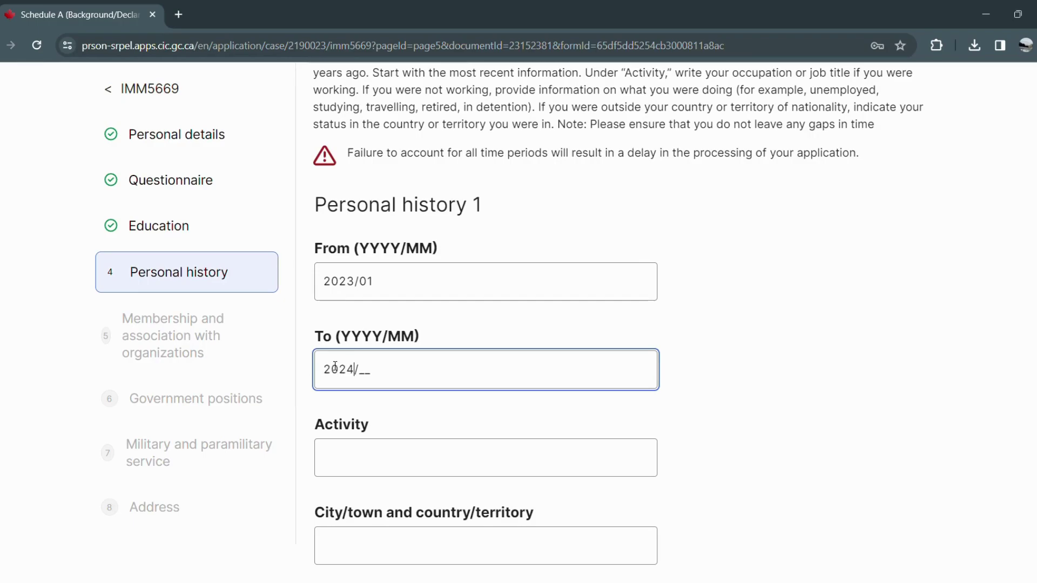
# Enter Drafting Technician as the activity, Mississauga as the city, and Canada as the status.
pyautogui.click(359, 471)
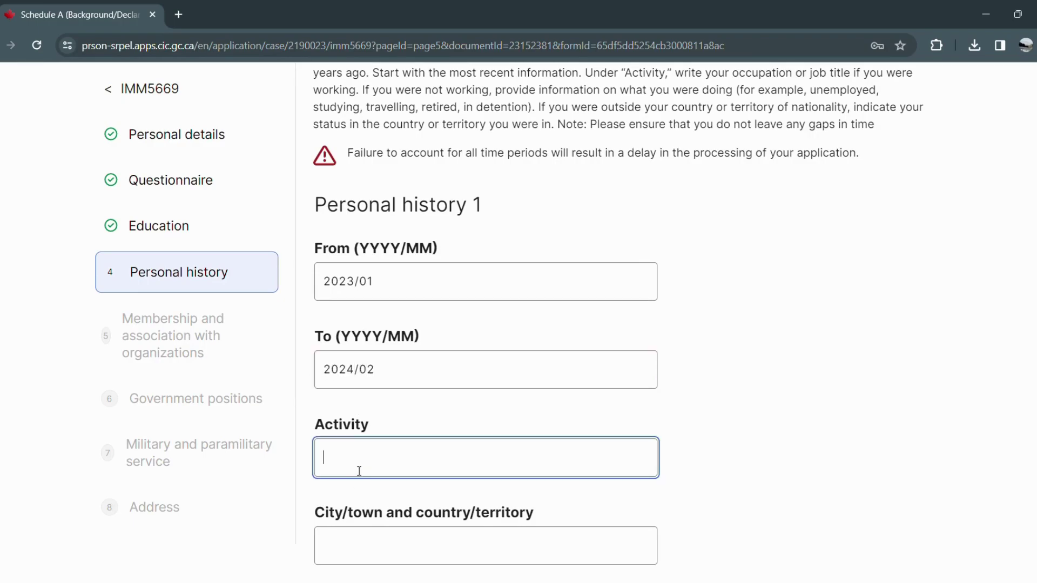
pyautogui.write('D')
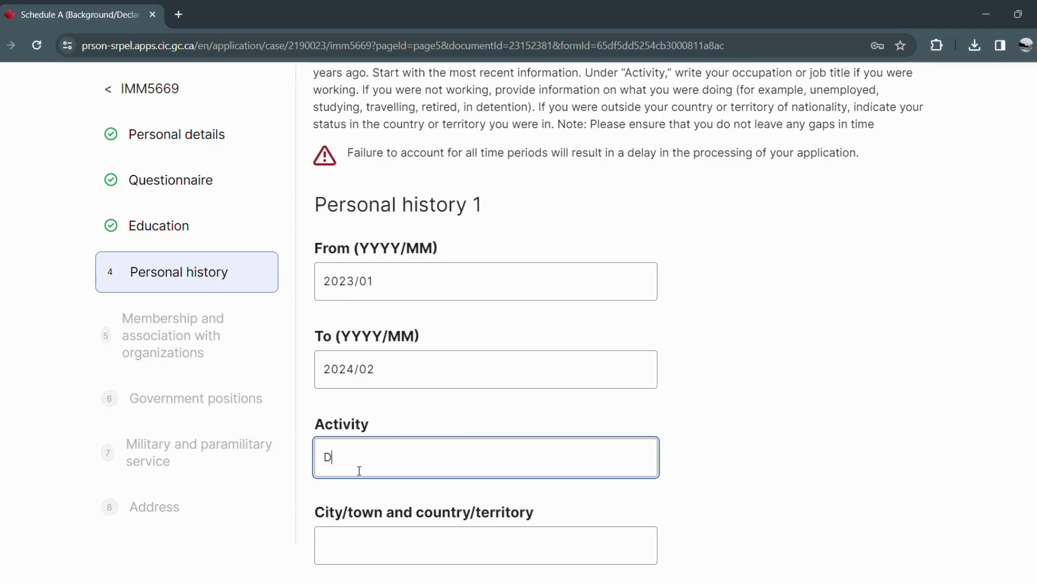
pyautogui.write('rafting Technician')
pyautogui.click(350, 539)
pyautogui.write('Cana')
pyautogui.press('BackSpace')
pyautogui.press('BackSpace')
pyautogui.press('BackSpace')
pyautogui.press('BackSpace')
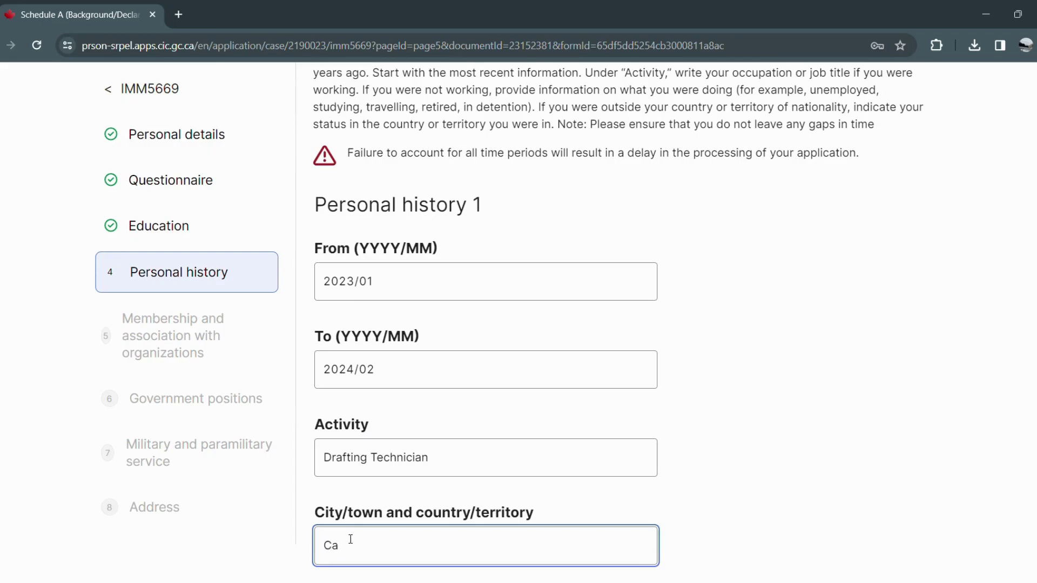
pyautogui.write('Mississa')
pyautogui.write('uf')
pyautogui.write('ga')
pyautogui.press('Tab')
pyautogui.write('ca')
pyautogui.click(429, 507)
# Add an empty Personal history 2 entry.
pyautogui.scroll(-4, 586, 483)
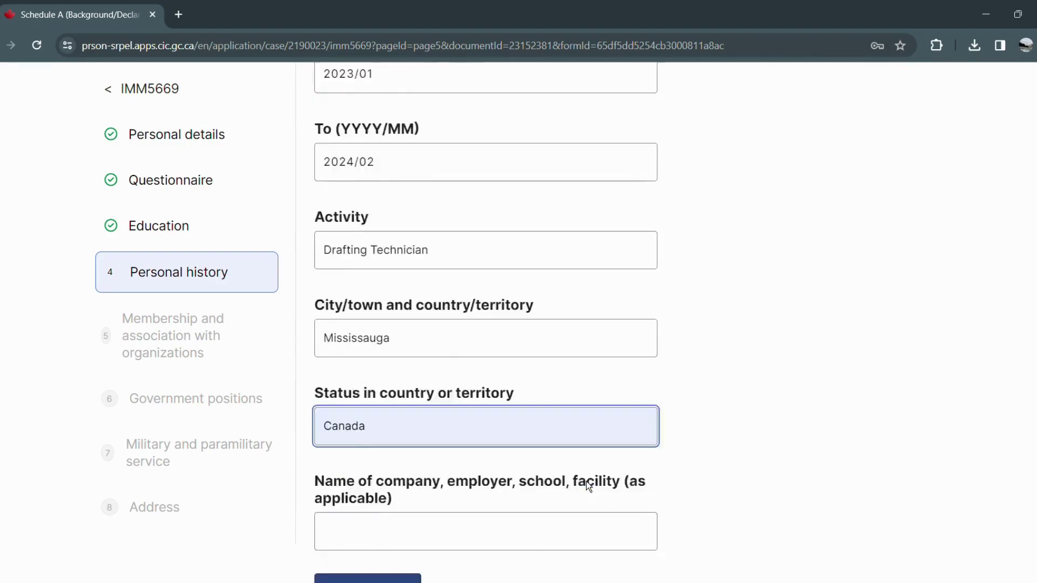
pyautogui.click(432, 466)
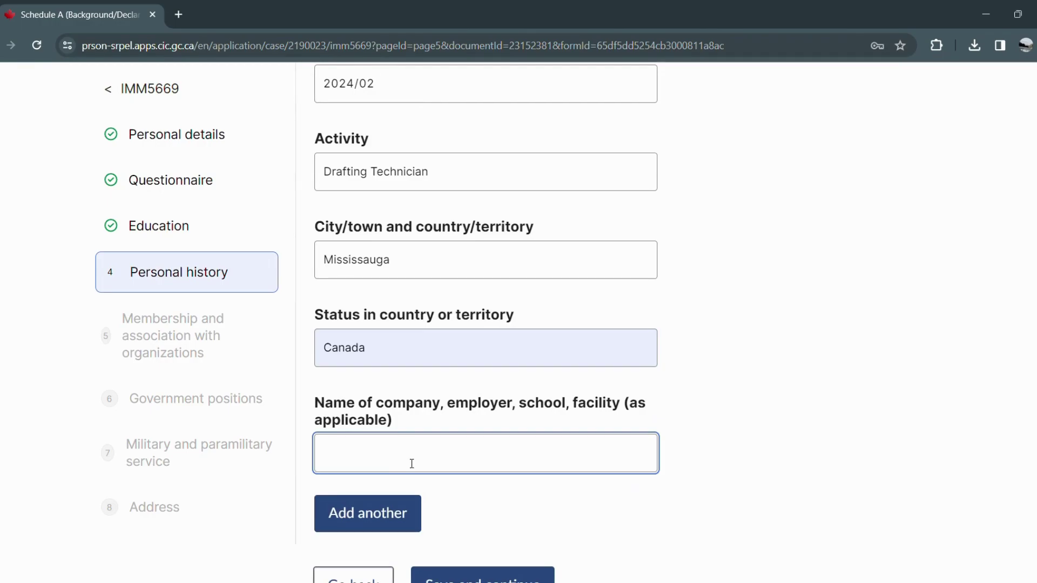
pyautogui.scroll(-3, 416, 459)
pyautogui.click(411, 372)
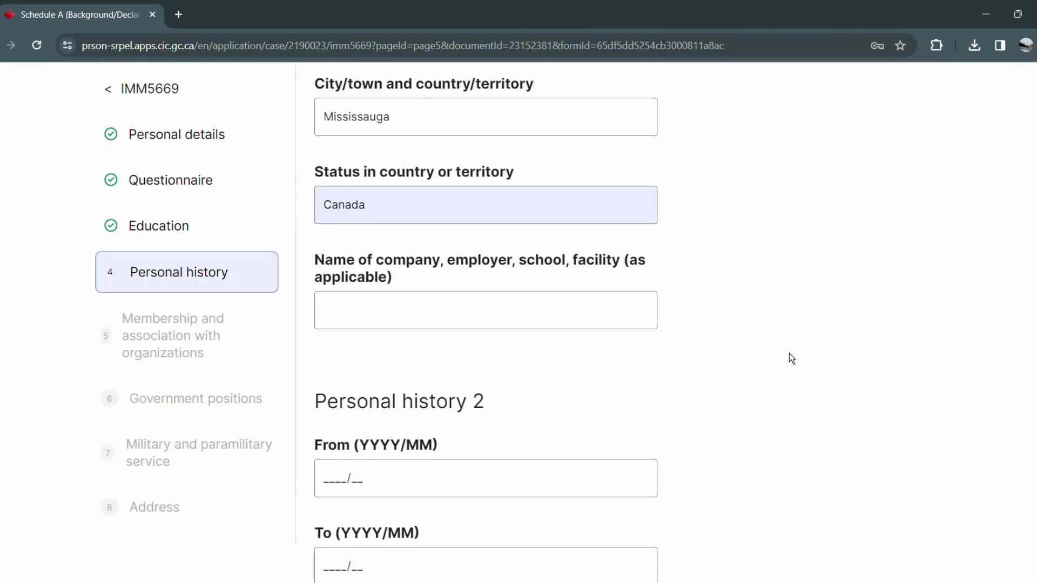
# Save the Personal history entries and move on to the membership section.
pyautogui.scroll(-4, 482, 410)
pyautogui.scroll(-2, 482, 411)
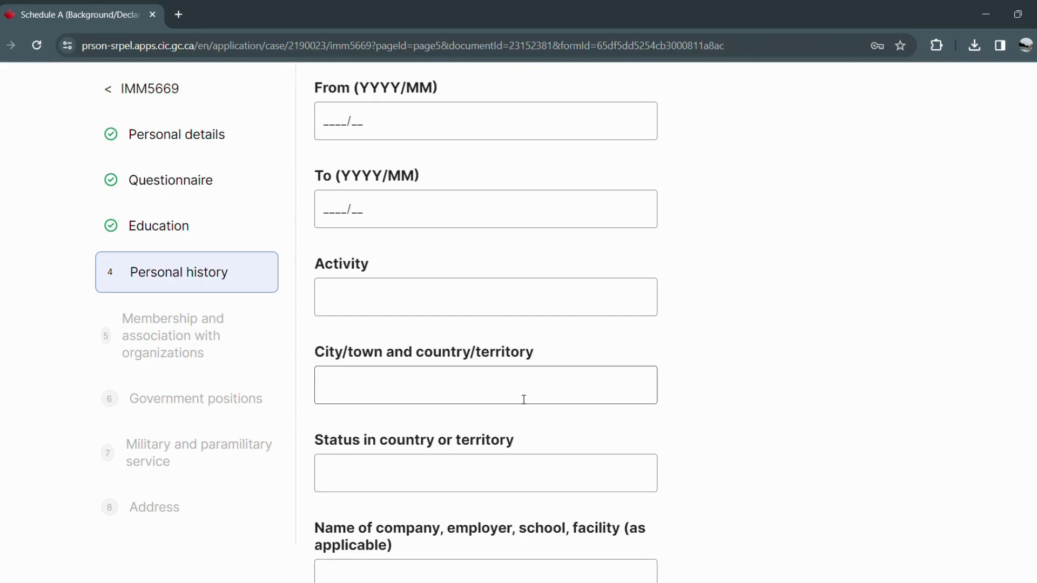
pyautogui.scroll(-3, 512, 406)
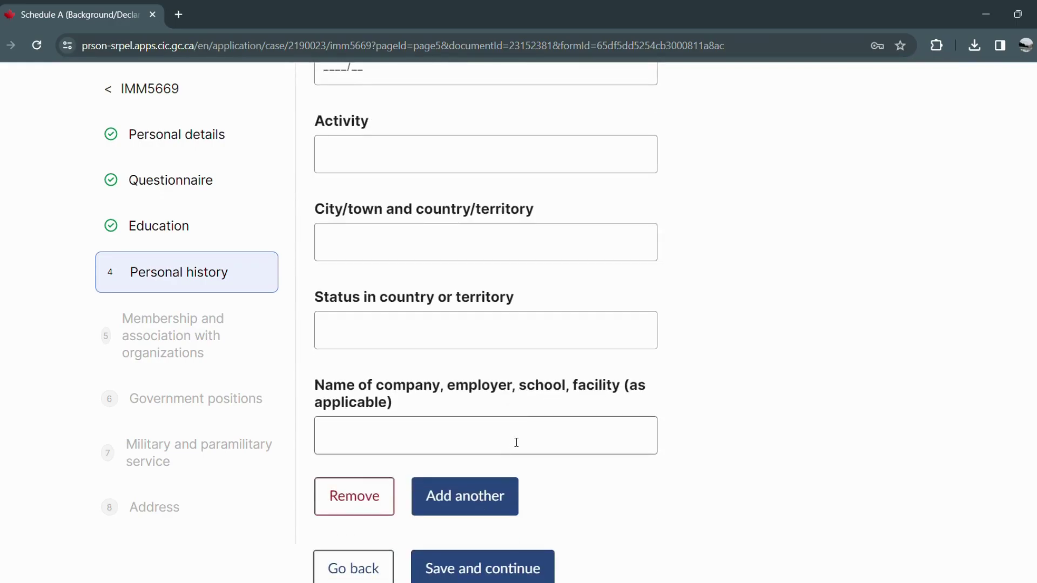
pyautogui.scroll(-2, 517, 442)
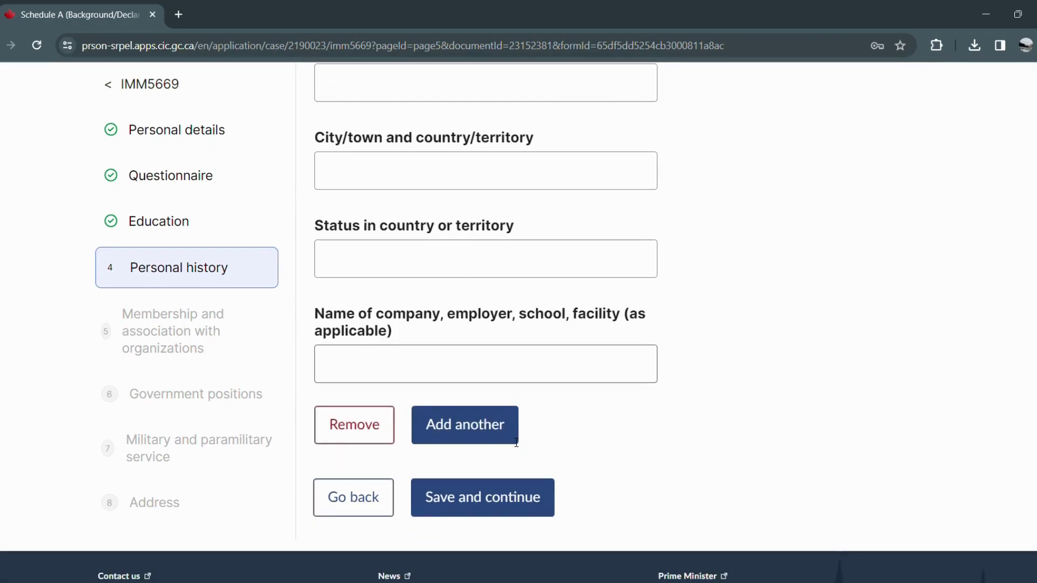
pyautogui.click(482, 498)
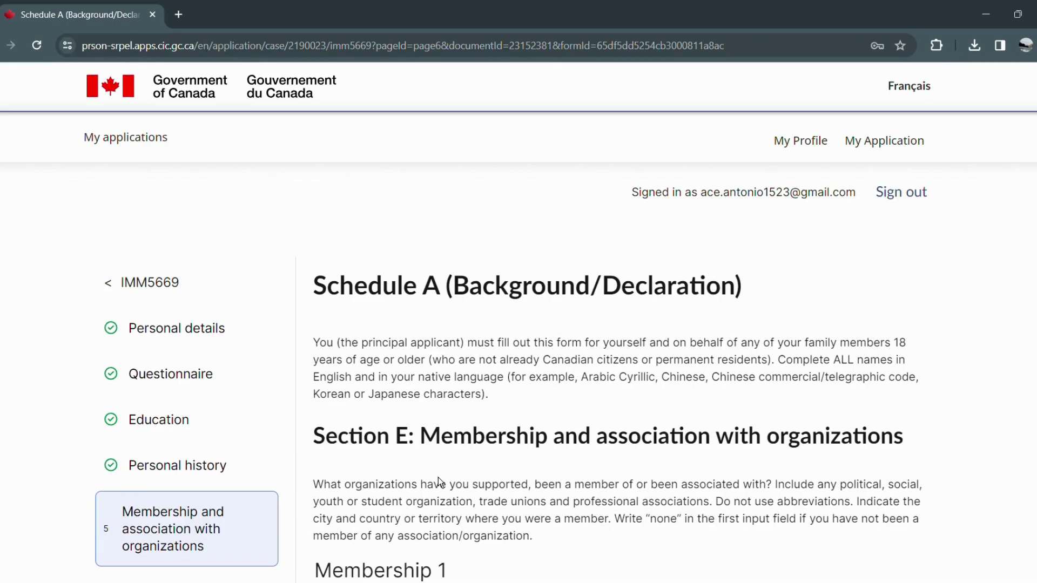
# Enter 'none' as the Membership 1 organization name and save the section.
pyautogui.scroll(-1, 438, 477)
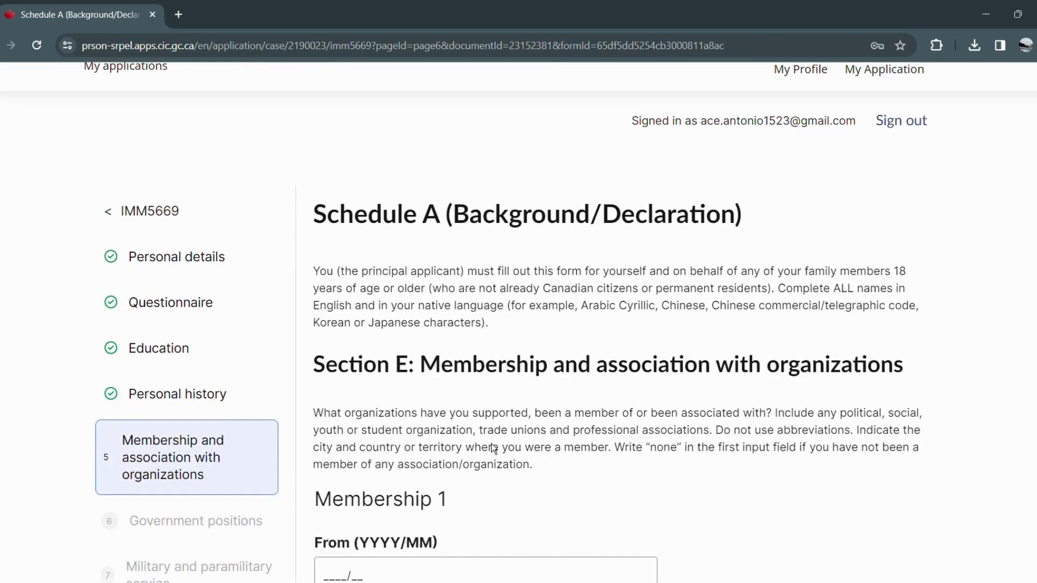
pyautogui.scroll(-1, 579, 437)
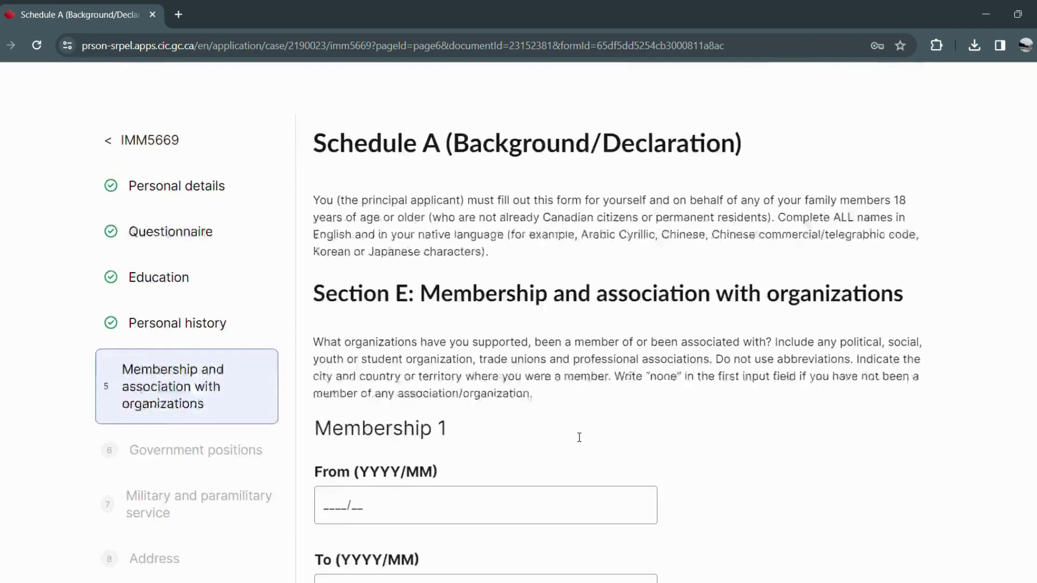
pyautogui.scroll(-3, 578, 437)
pyautogui.click(544, 453)
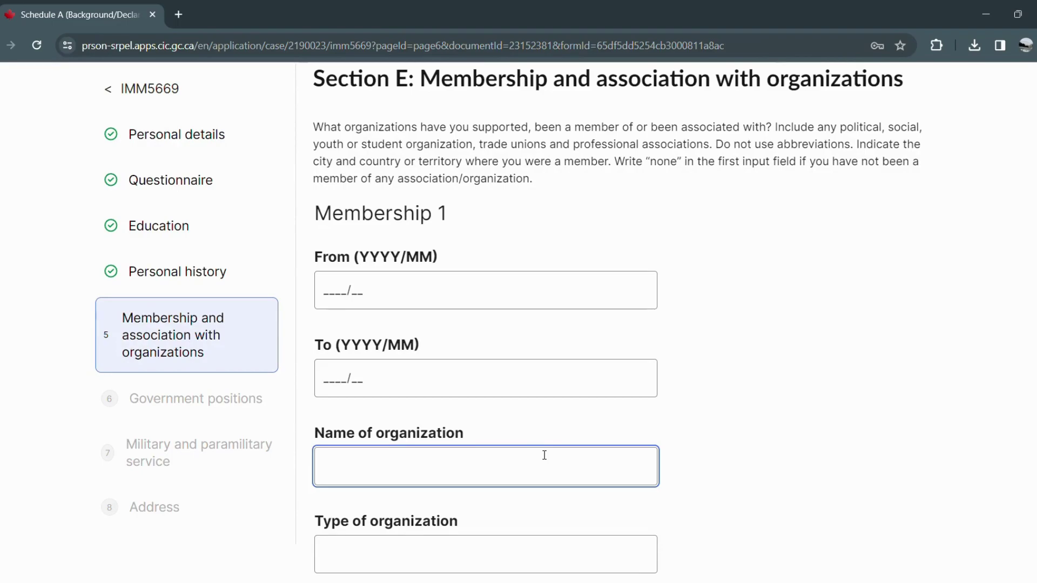
pyautogui.write('none')
pyautogui.scroll(-4, 504, 479)
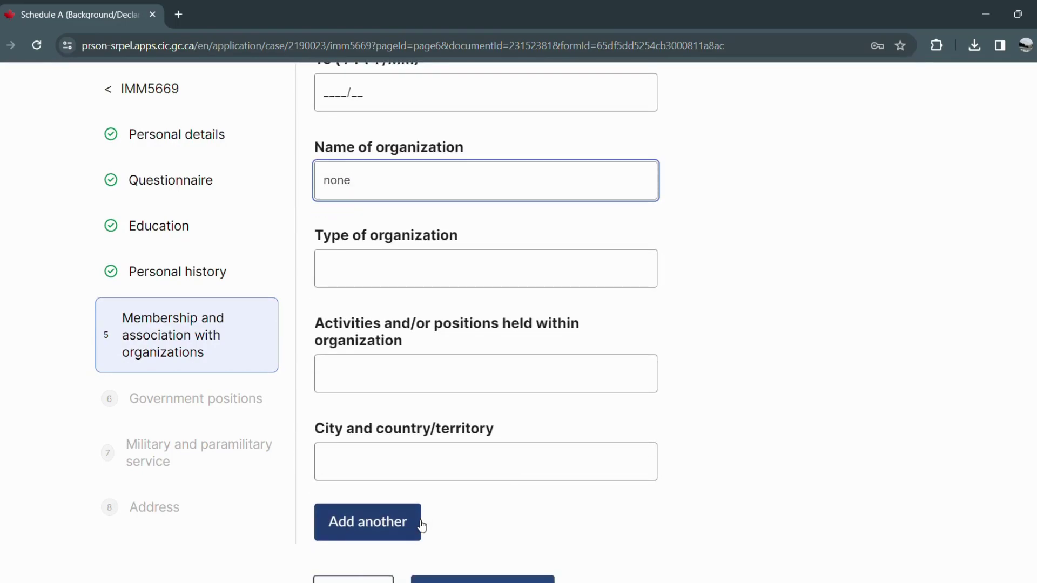
pyautogui.scroll(-1, 422, 526)
pyautogui.click(438, 526)
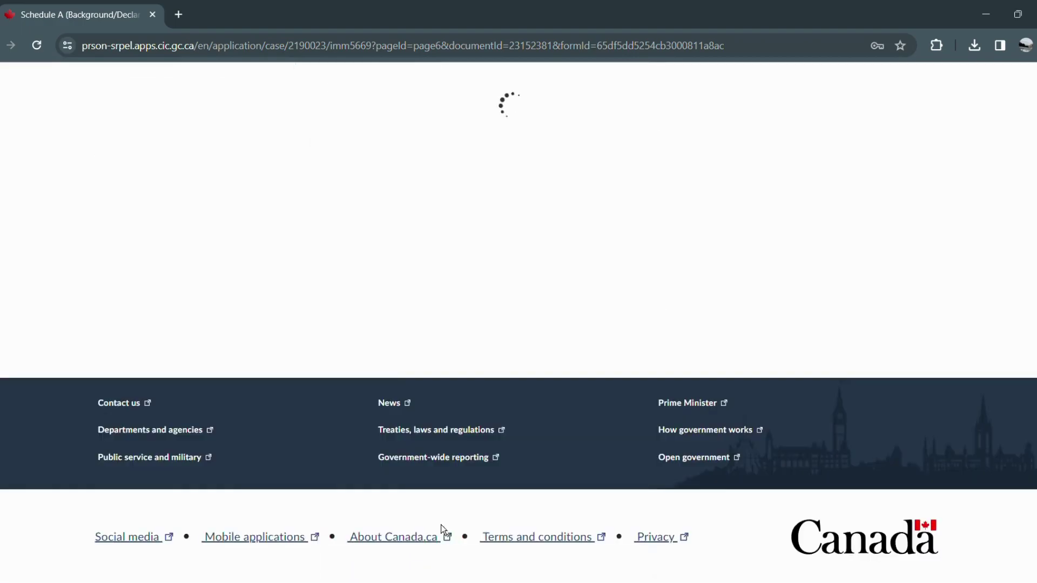
pyautogui.scroll(-5, 437, 498)
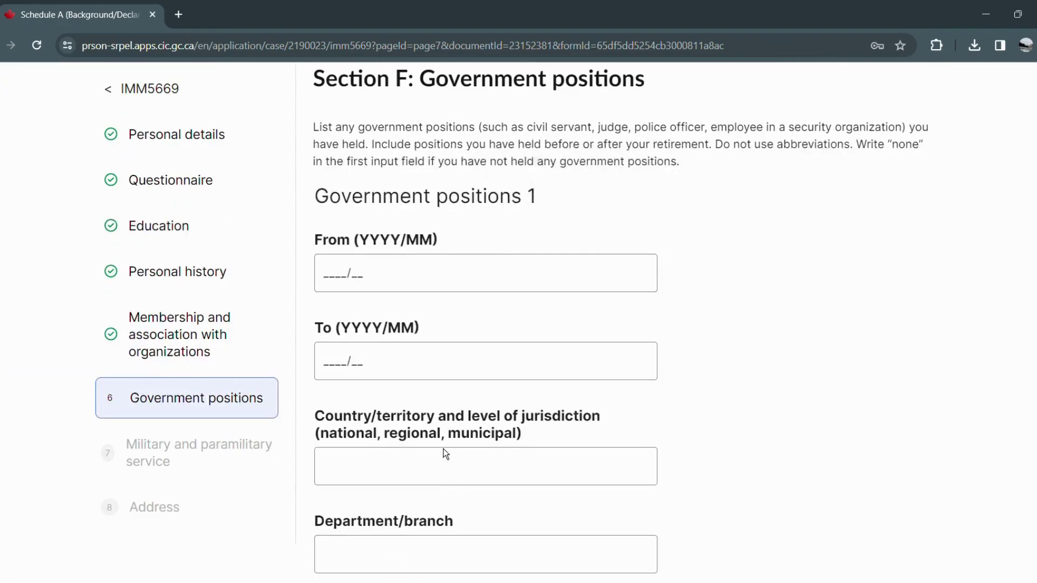
# Record 'none' as the Government positions country/territory and save the section.
pyautogui.click(416, 463)
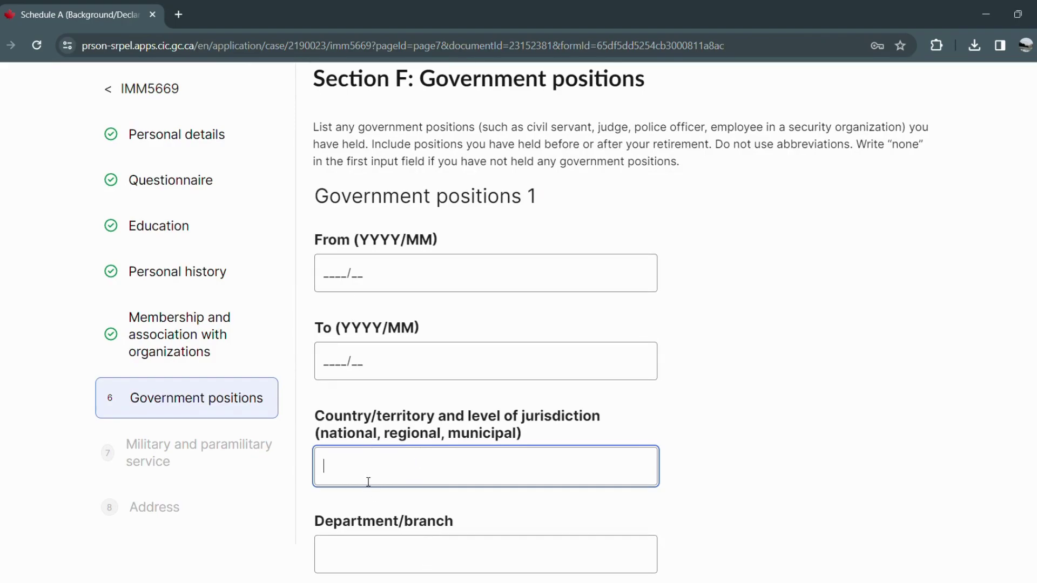
pyautogui.write('none')
pyautogui.scroll(-1, 399, 450)
pyautogui.scroll(-4, 400, 449)
pyautogui.click(477, 558)
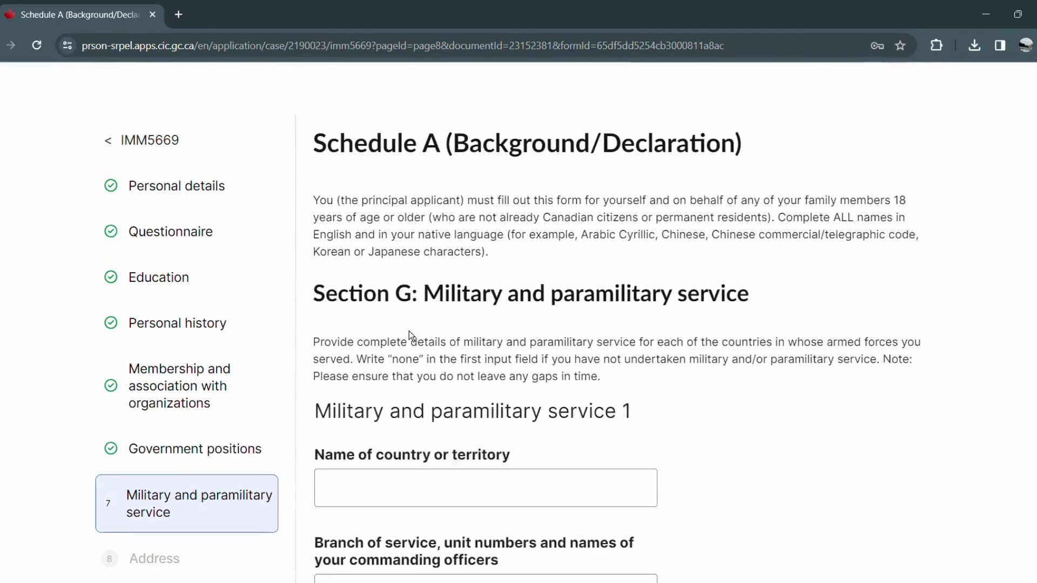
# Record 'none' as the Military service country or territory and save the section.
pyautogui.click(459, 500)
pyautogui.write('name=')
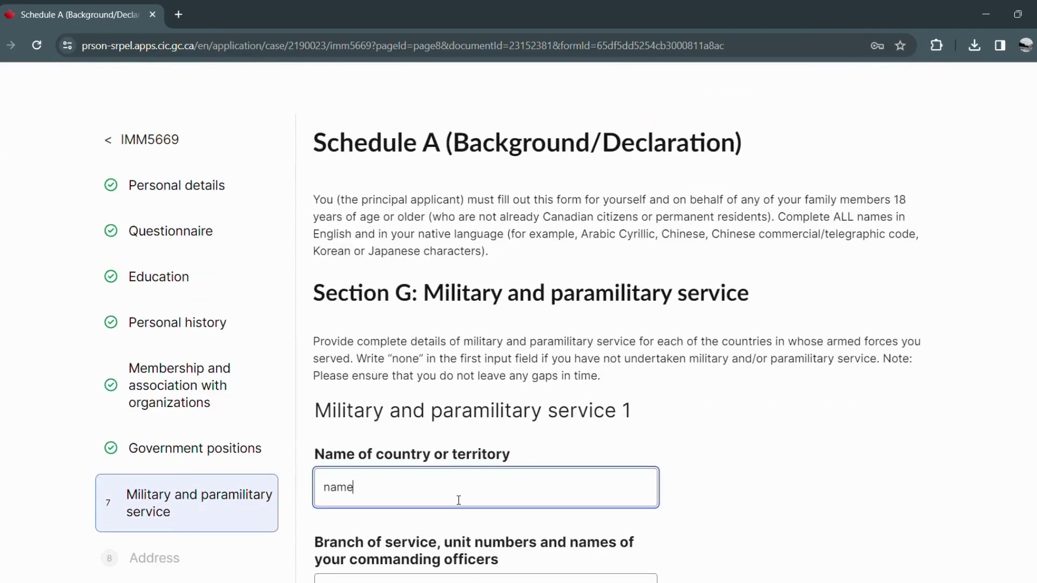
pyautogui.press('BackSpace')
pyautogui.press('BackSpace')
pyautogui.press('BackSpace')
pyautogui.write('d')
pyautogui.press('BackSpace')
pyautogui.press('BackSpace')
pyautogui.write('one')
pyautogui.scroll(-12, 458, 500)
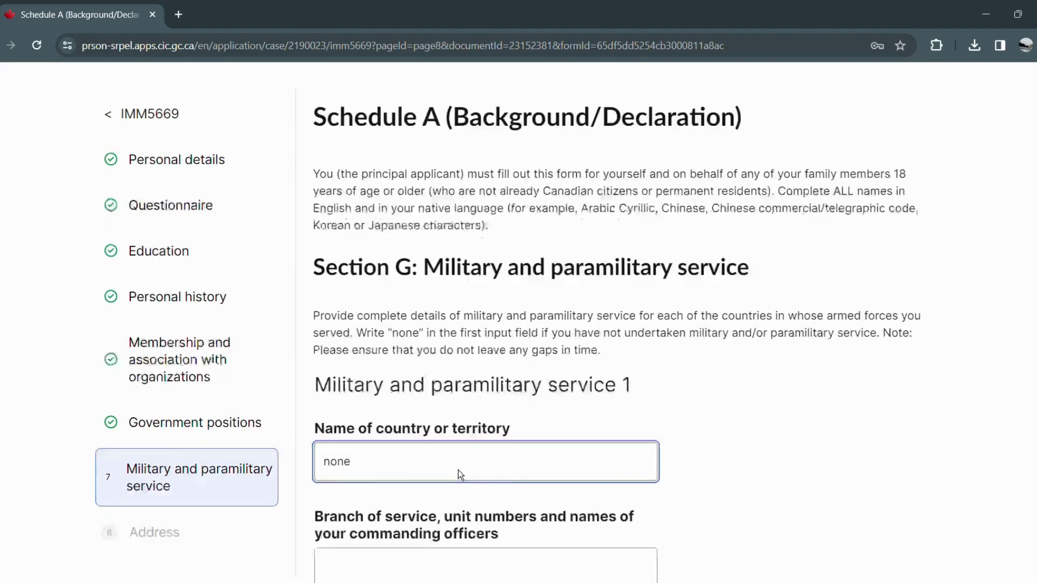
pyautogui.click(462, 498)
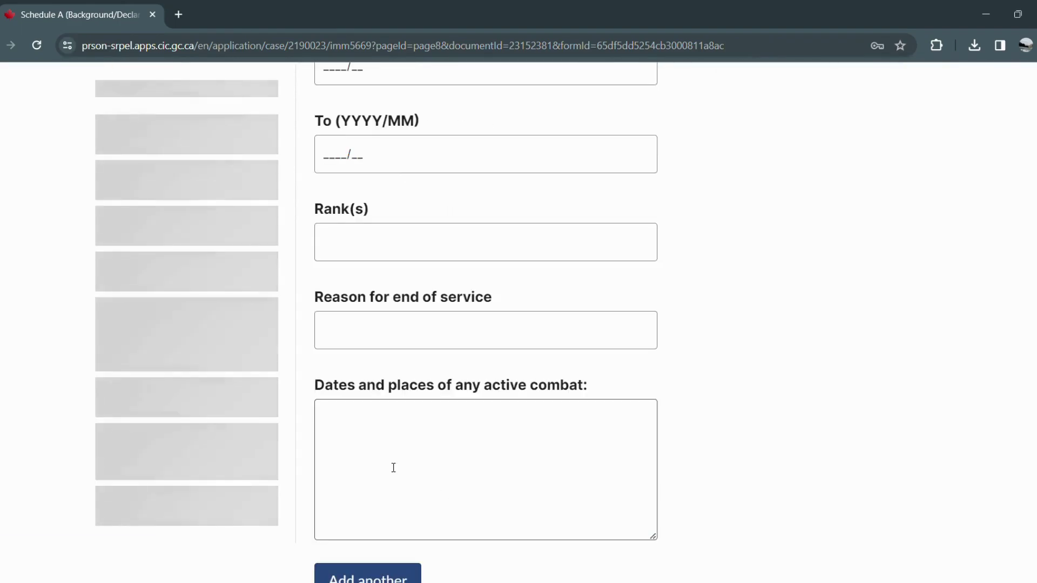
pyautogui.scroll(-1, 296, 364)
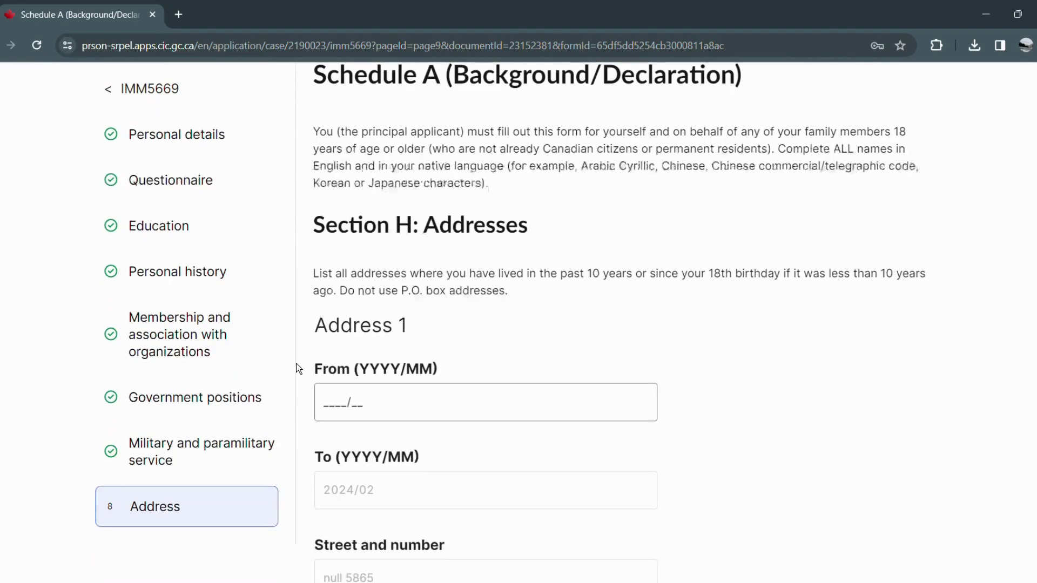
# Add a second Address entry below Address 1.
pyautogui.click(348, 408)
pyautogui.click(348, 408)
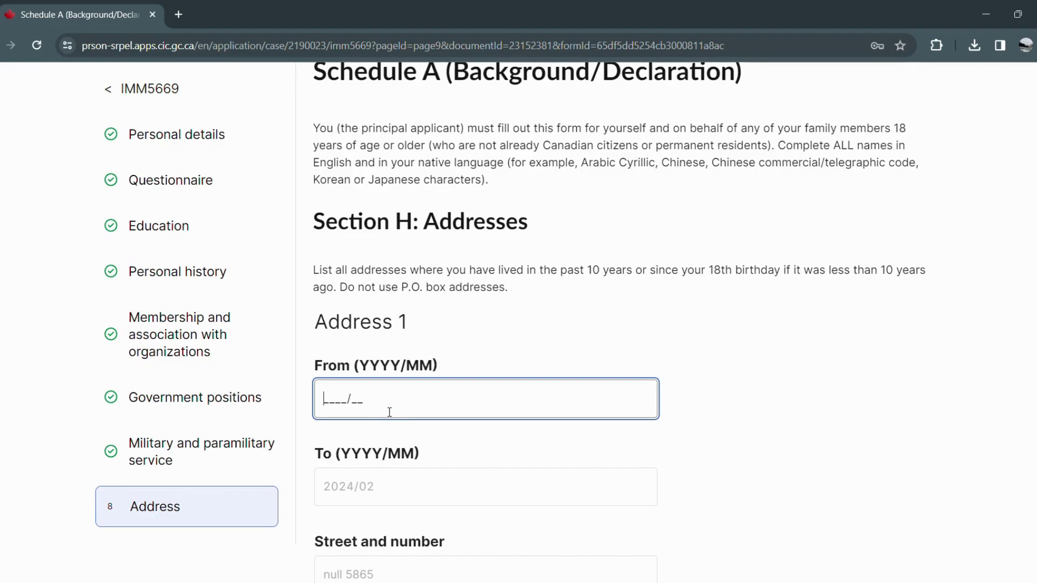
pyautogui.scroll(-1, 390, 412)
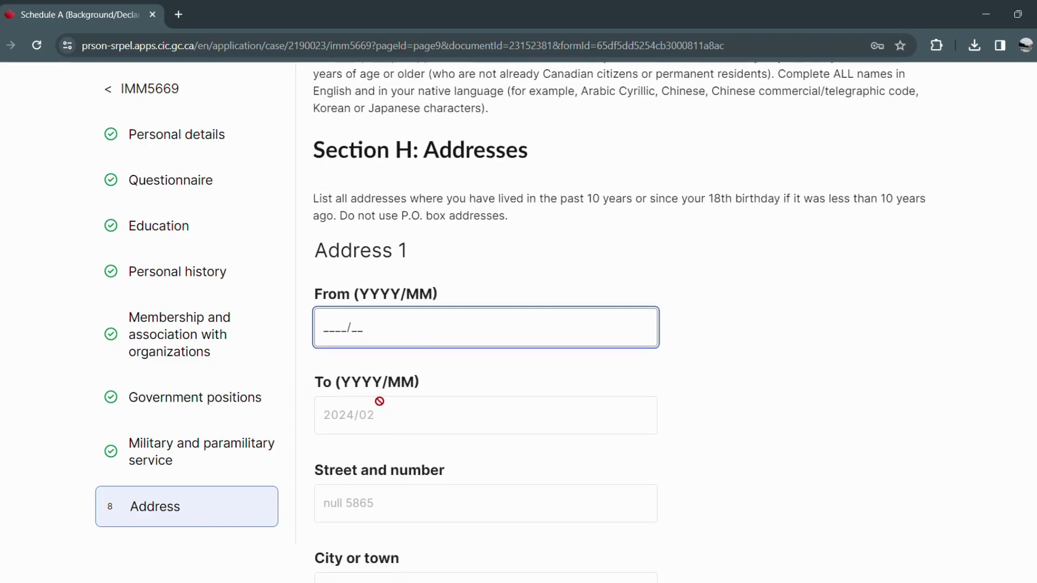
pyautogui.scroll(-1, 415, 367)
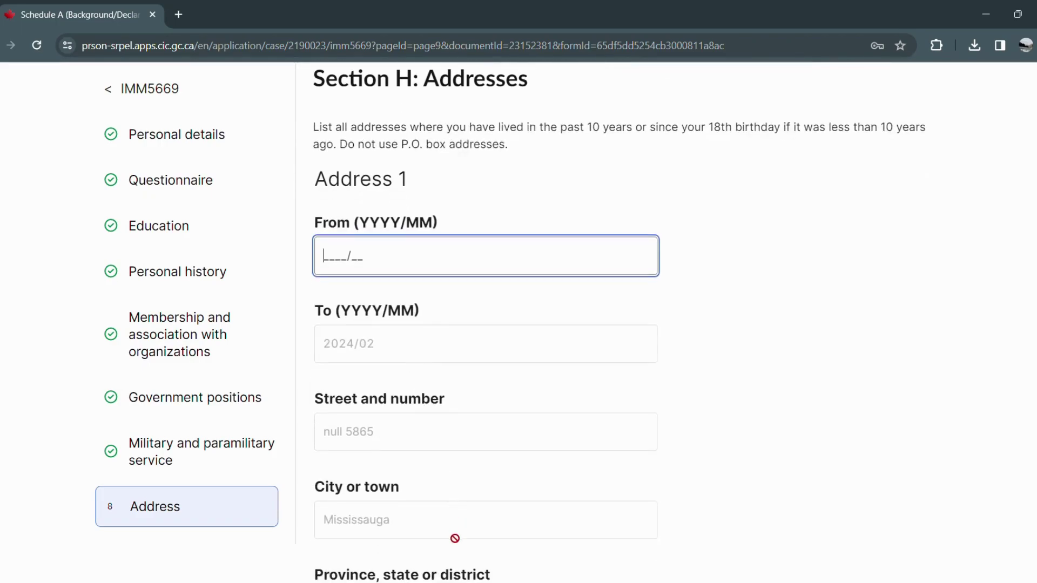
pyautogui.scroll(-1, 436, 415)
pyautogui.scroll(-4, 438, 432)
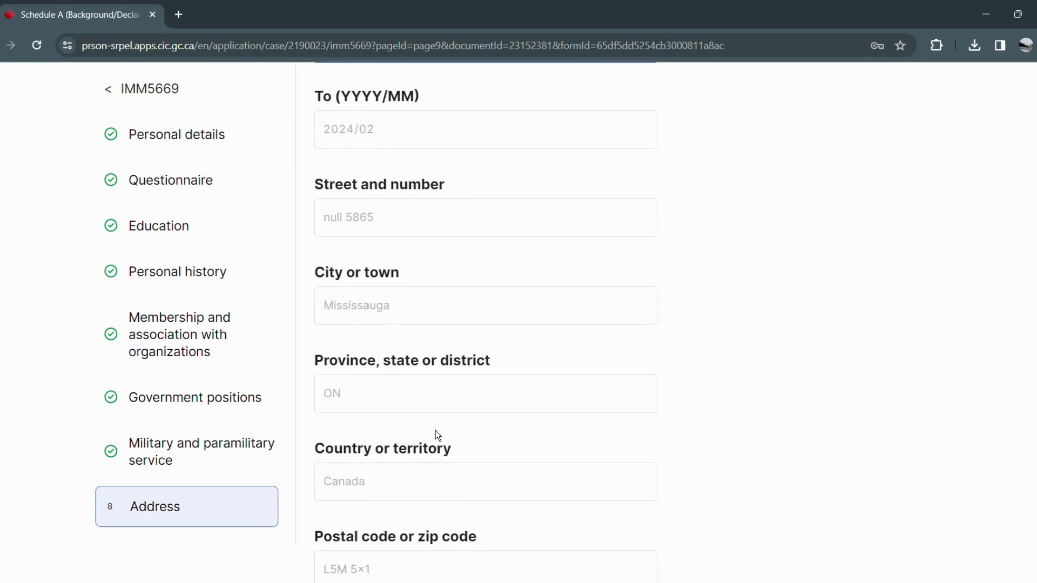
pyautogui.click(419, 486)
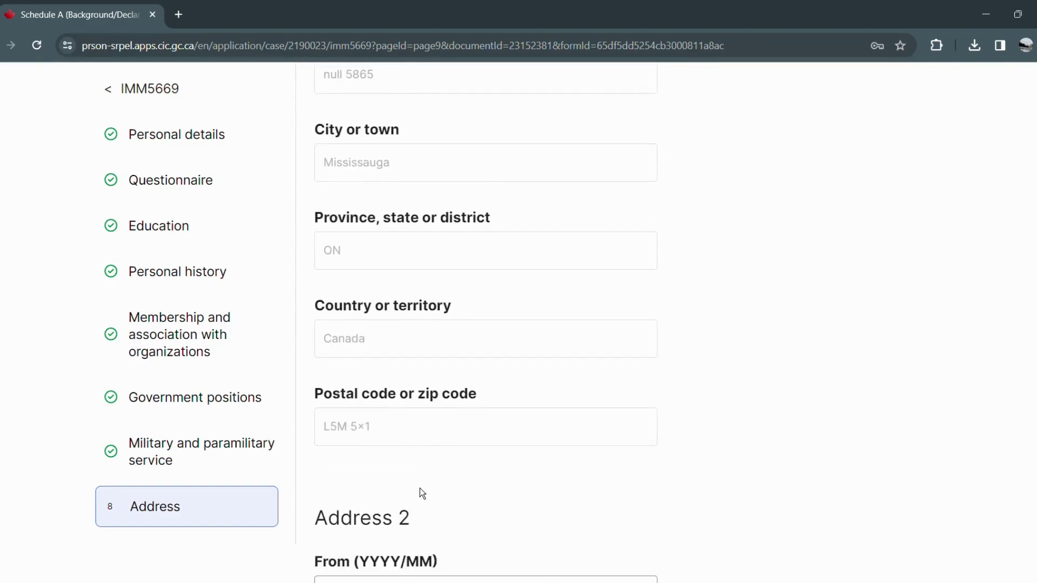
# Save the Addresses section to return to the Schedule A overview.
pyautogui.scroll(-3, 420, 484)
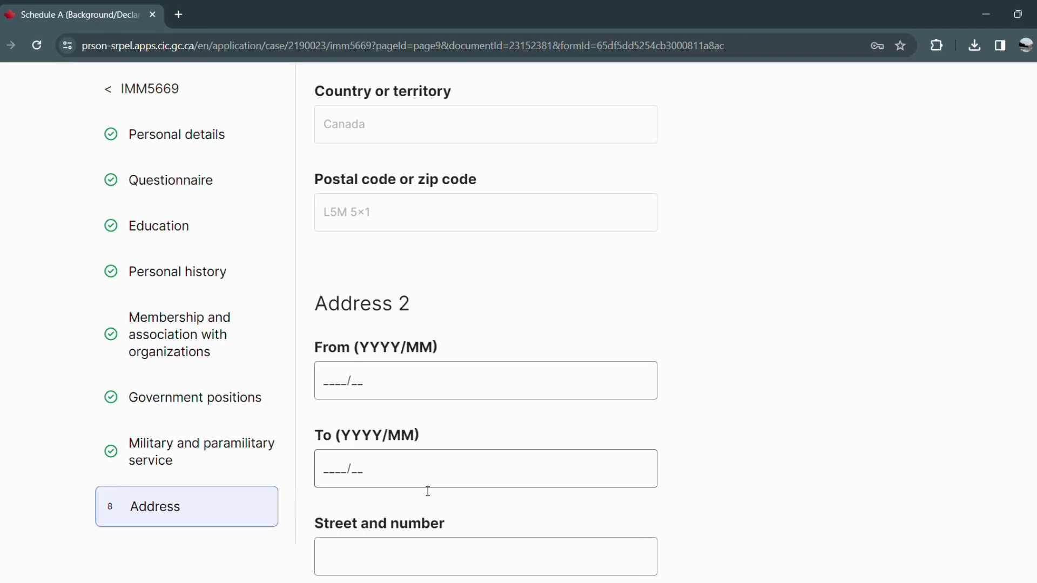
pyautogui.scroll(-10, 430, 492)
pyautogui.click(431, 491)
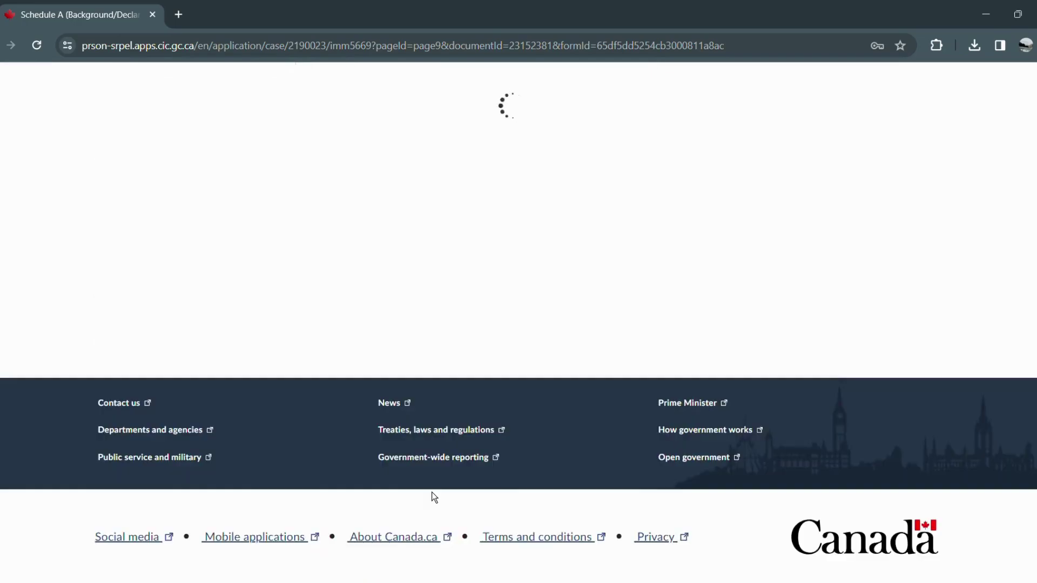
pyautogui.scroll(-5, 433, 497)
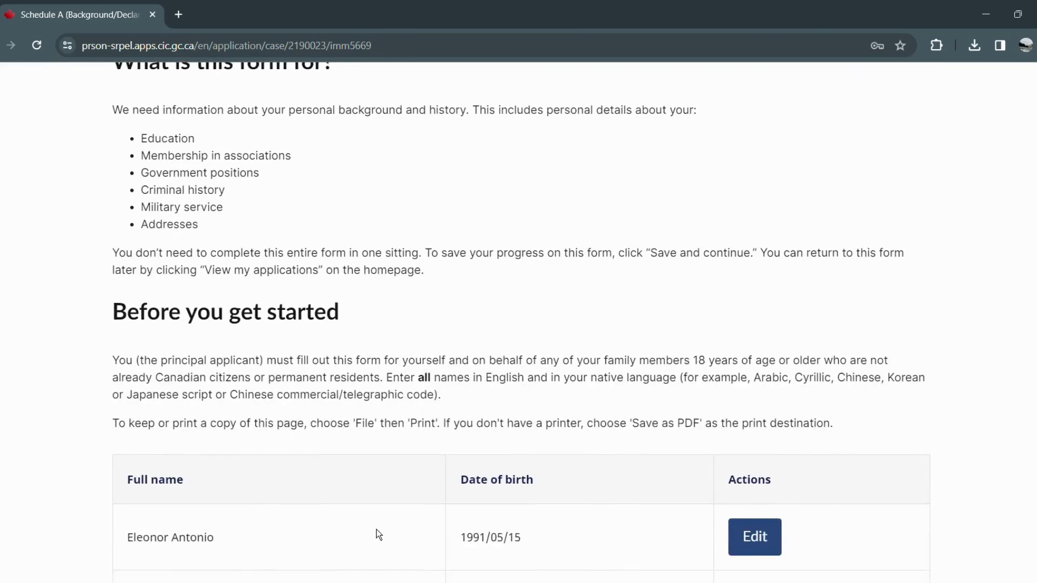
pyautogui.scroll(-1, 394, 527)
pyautogui.moveTo(255, 543); pyautogui.dragTo(182, 555)
pyautogui.click(582, 530)
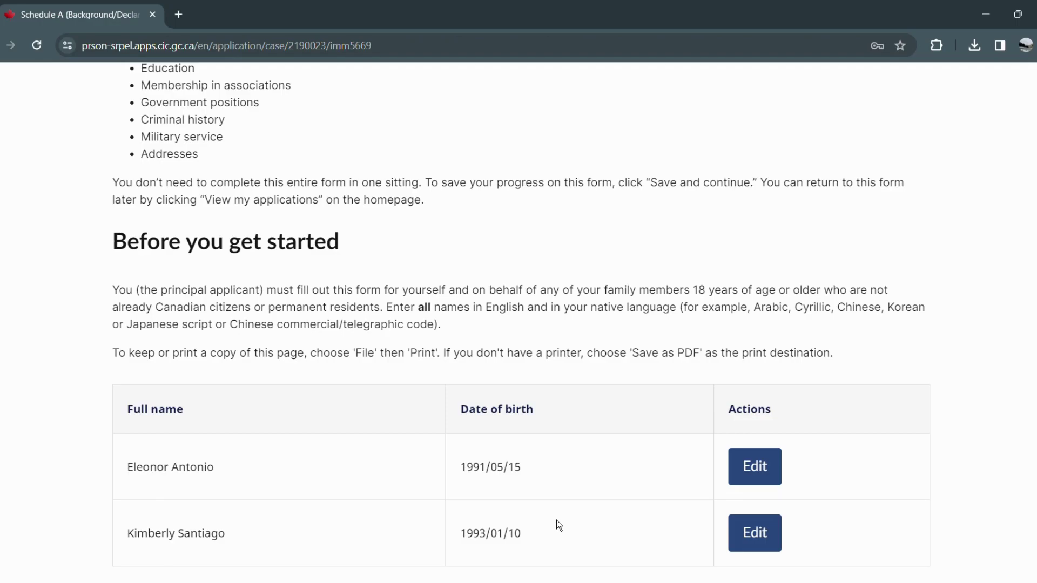
pyautogui.scroll(-2, 557, 520)
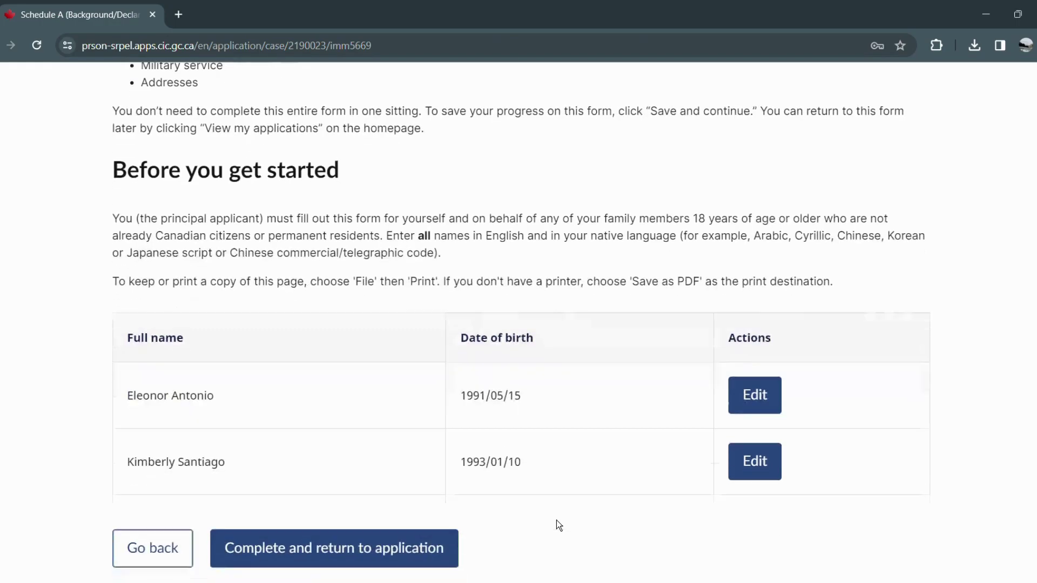
# Mark Schedule A complete and return to the permanent residence application overview.
pyautogui.click(441, 552)
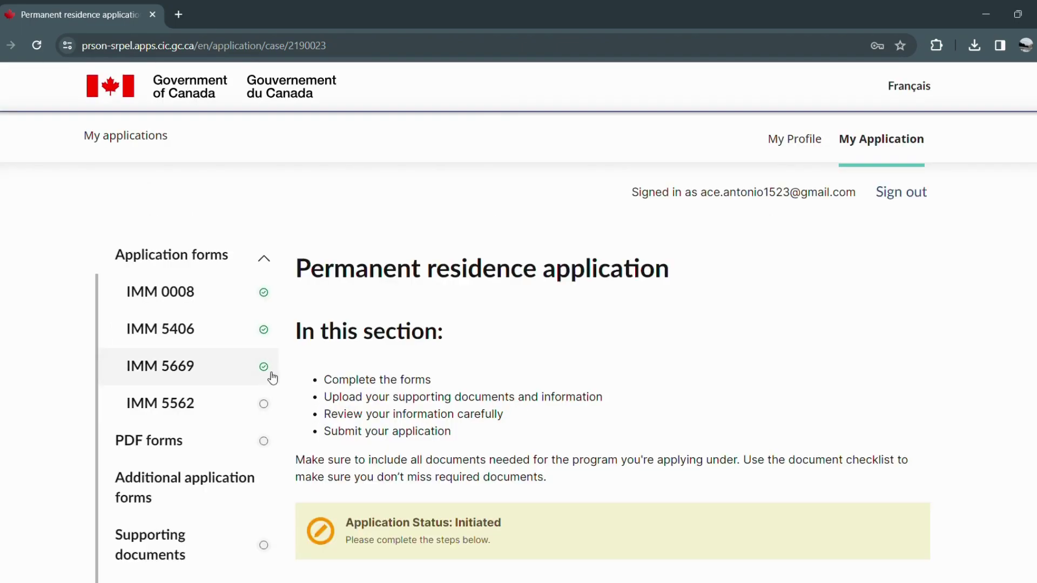
pyautogui.scroll(-1, 680, 321)
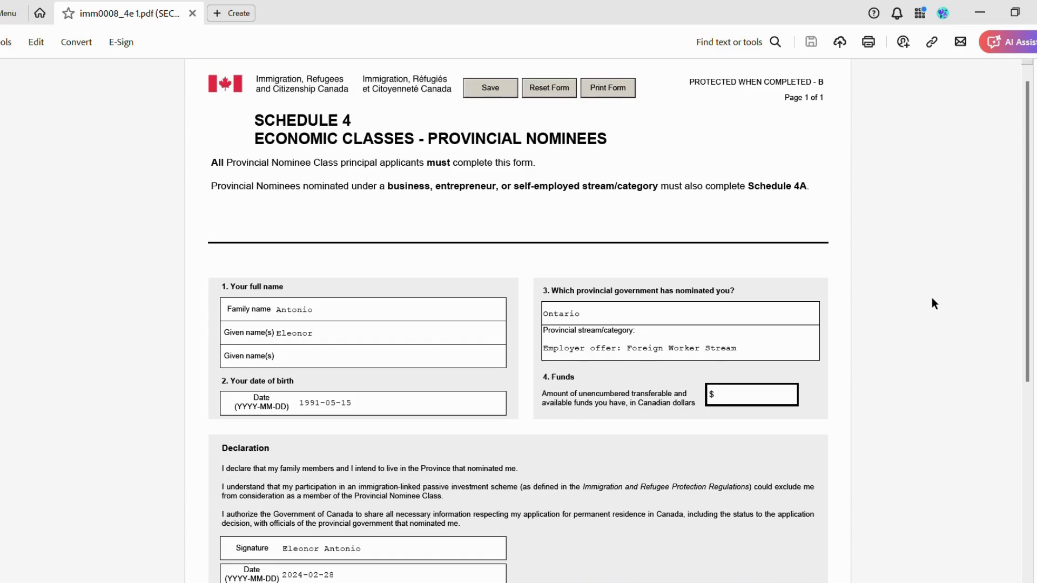
# Select the family name, given name and date of birth values on the schedule form.
pyautogui.doubleClick(278, 318)
pyautogui.moveTo(324, 340); pyautogui.dragTo(280, 344)
pyautogui.click(336, 360)
pyautogui.moveTo(353, 403); pyautogui.dragTo(290, 410)
# Scroll down through the rest of the schedule form.
pyautogui.scroll(-1, 760, 388)
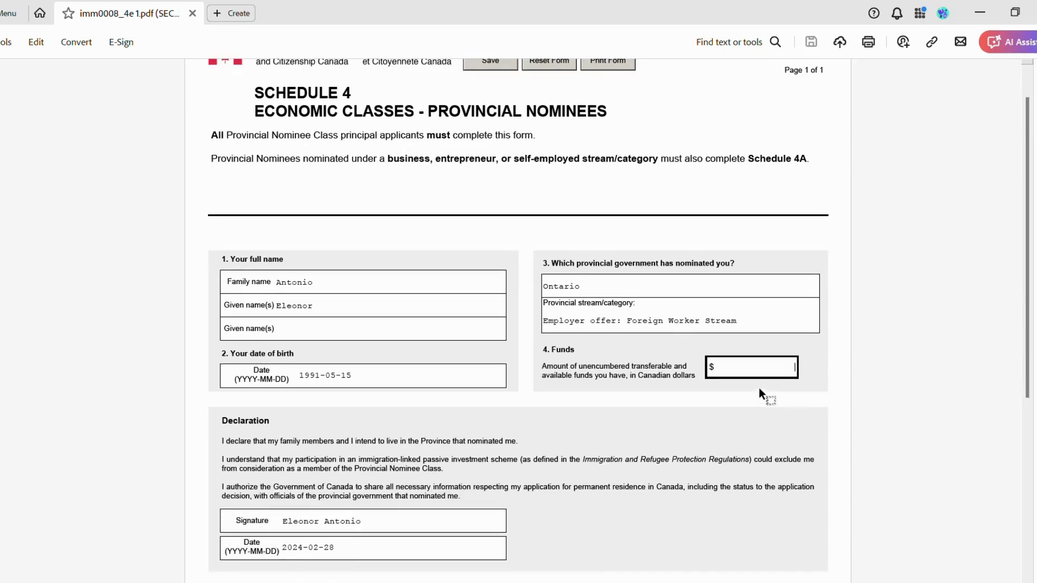
pyautogui.scroll(-1, 759, 388)
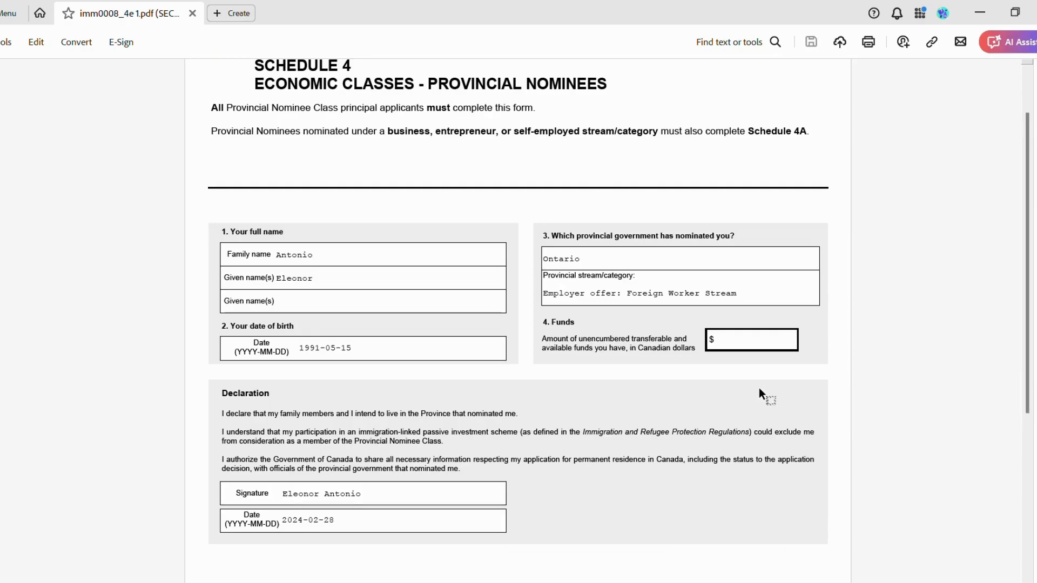
pyautogui.scroll(-1, 759, 387)
pyautogui.scroll(-1, 760, 388)
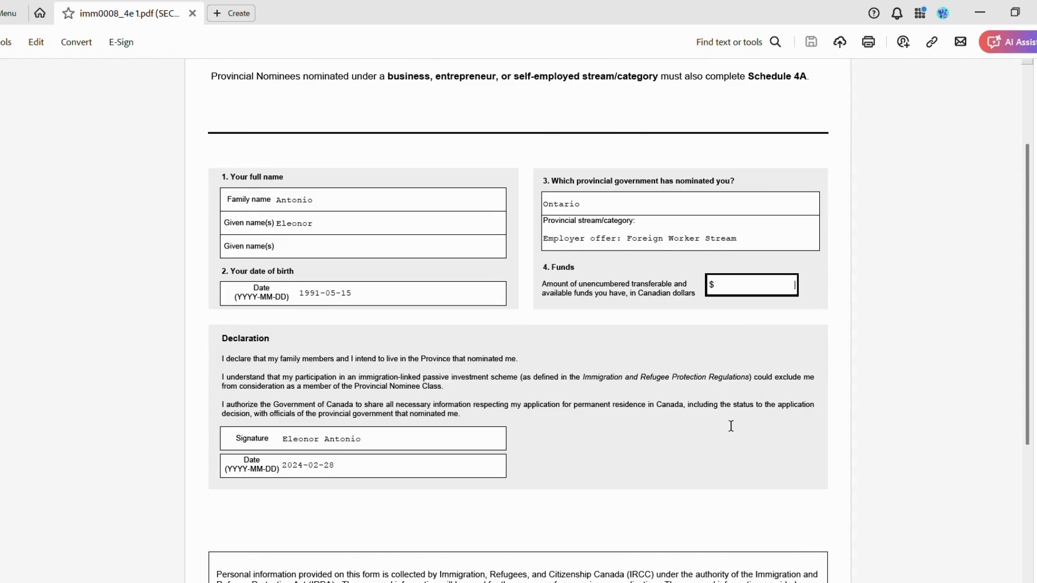
pyautogui.scroll(-1, 724, 426)
pyautogui.scroll(-1, 721, 426)
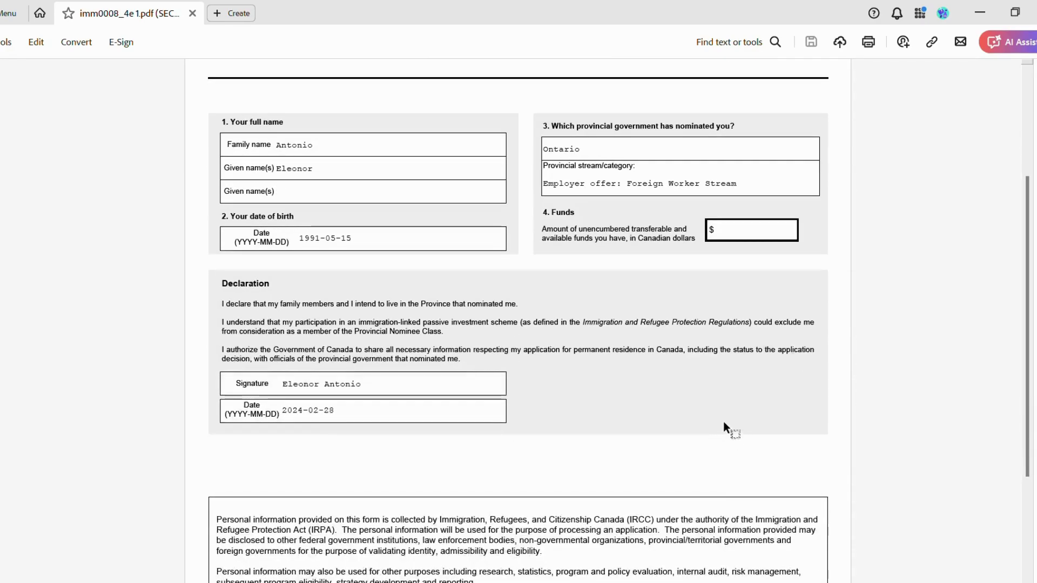
pyautogui.scroll(-1, 724, 424)
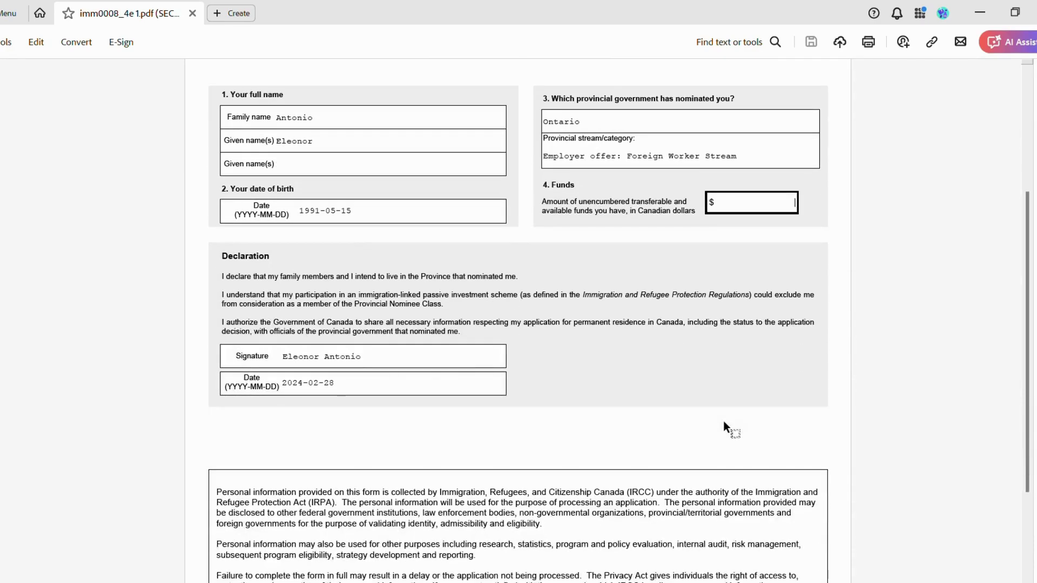
pyautogui.scroll(-1, 724, 424)
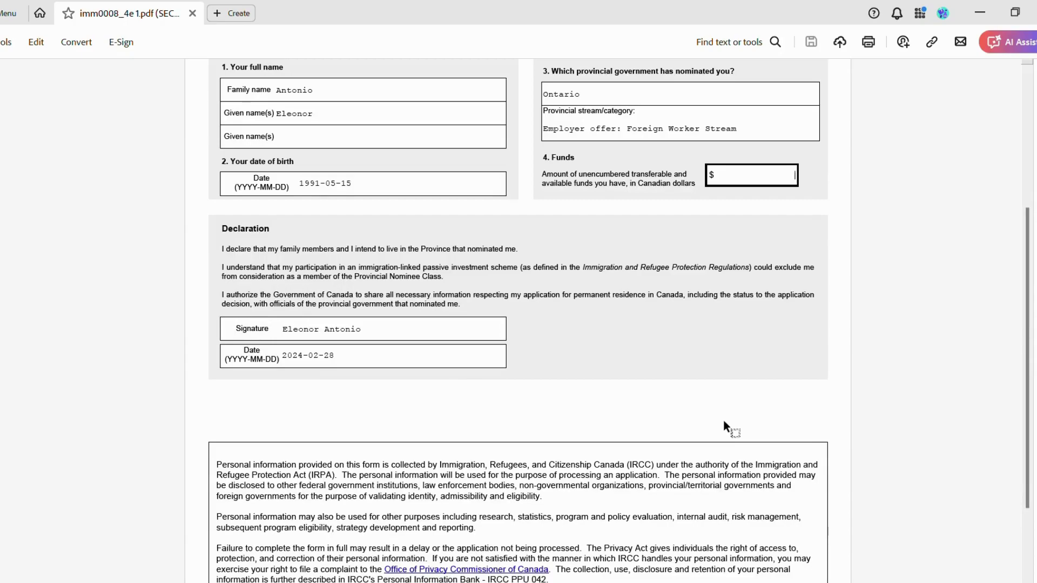
pyautogui.scroll(-2, 724, 420)
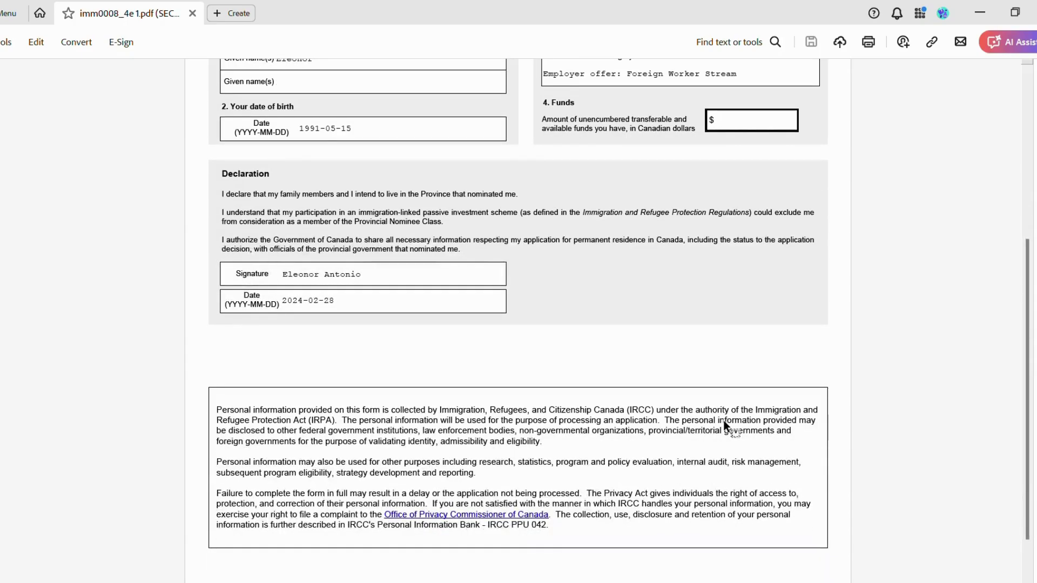
pyautogui.scroll(-1, 724, 420)
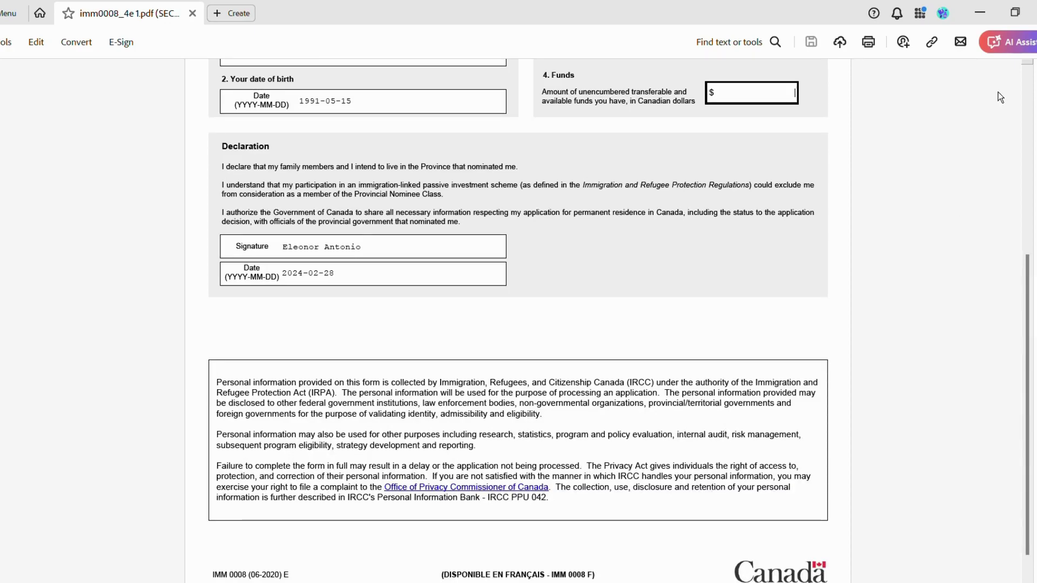
pyautogui.scroll(-1, 1001, 93)
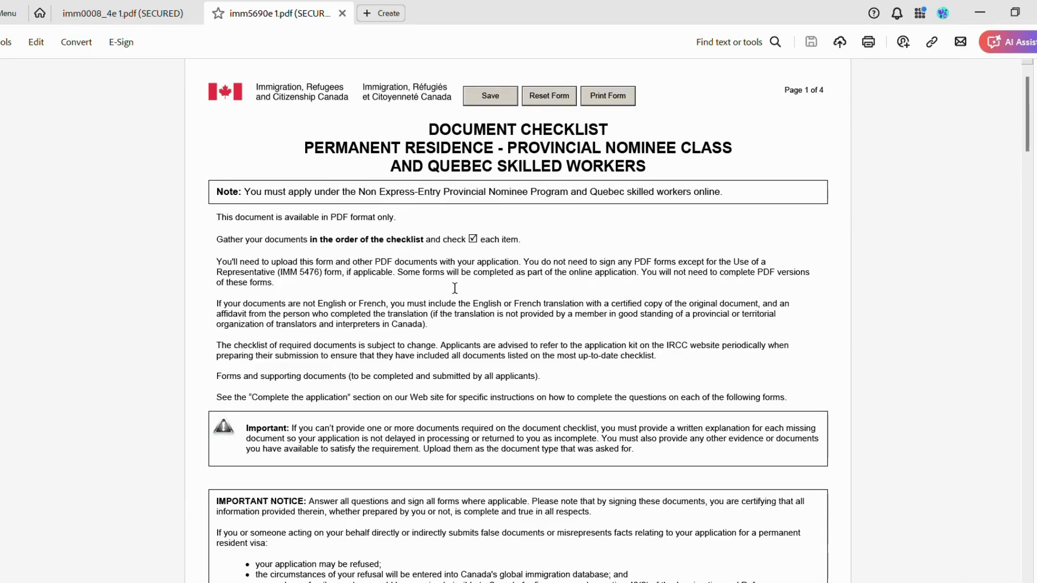
pyautogui.scroll(-3, 459, 288)
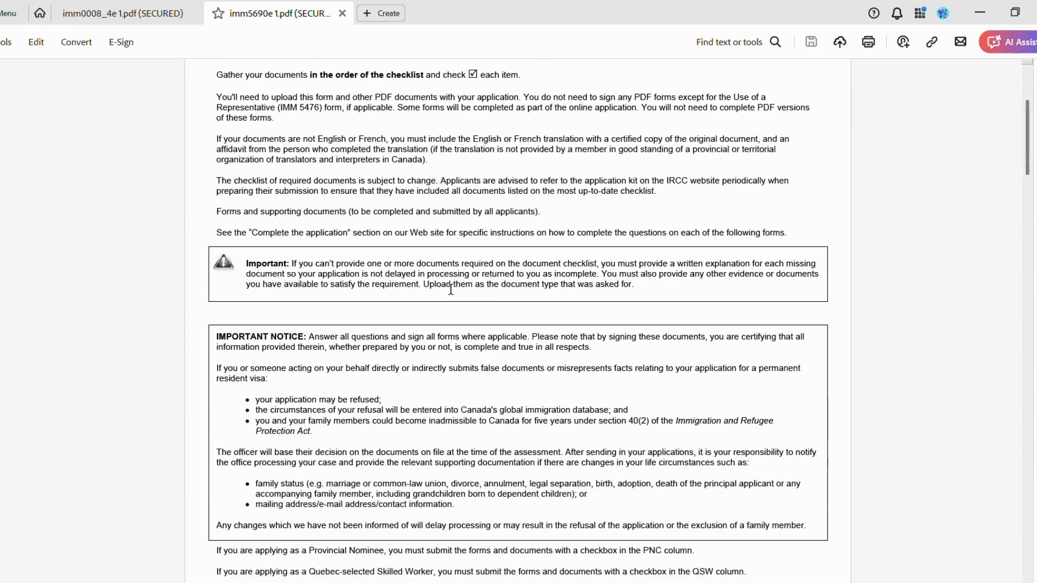
pyautogui.scroll(-1, 450, 289)
pyautogui.moveTo(1027, 162); pyautogui.dragTo(1023, 249)
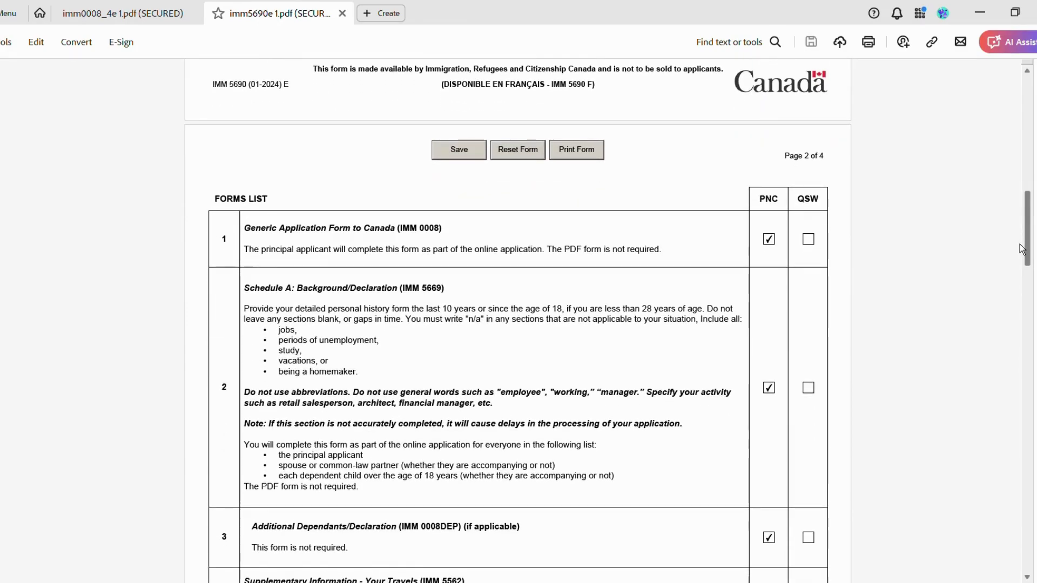
pyautogui.moveTo(1022, 249); pyautogui.dragTo(1021, 282)
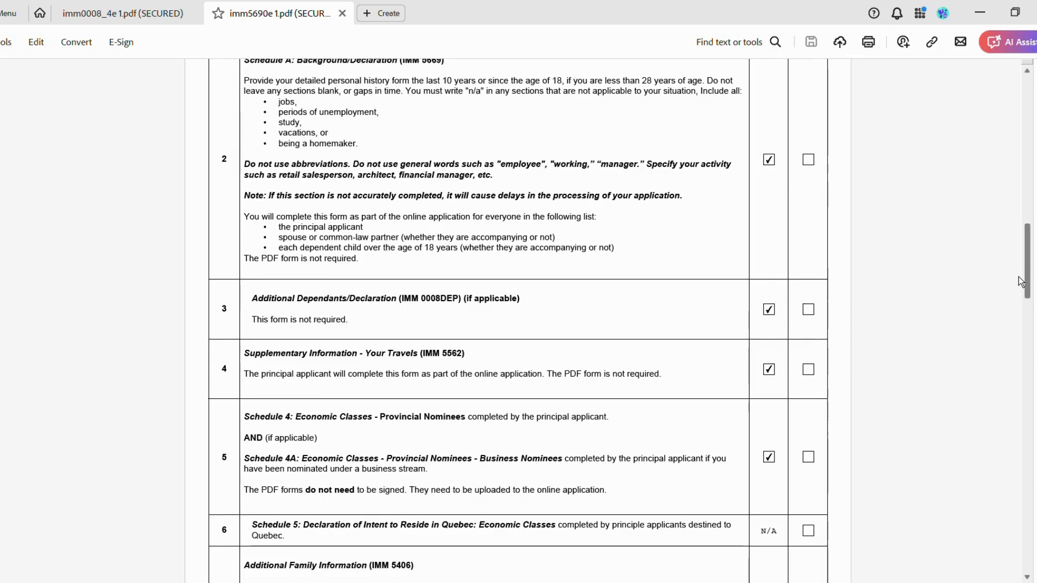
pyautogui.scroll(-3, 1021, 281)
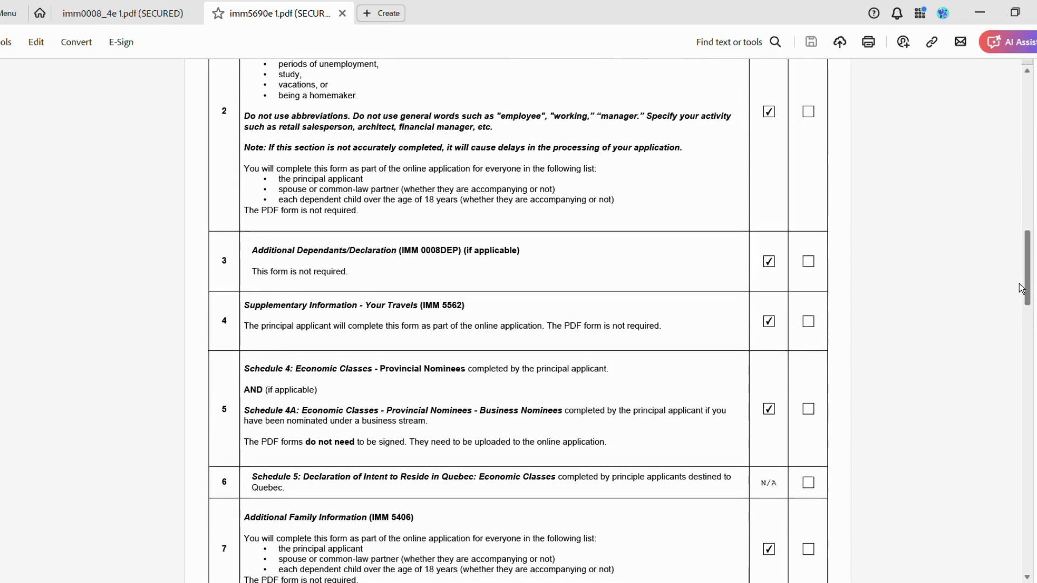
pyautogui.moveTo(1021, 292); pyautogui.dragTo(1021, 312)
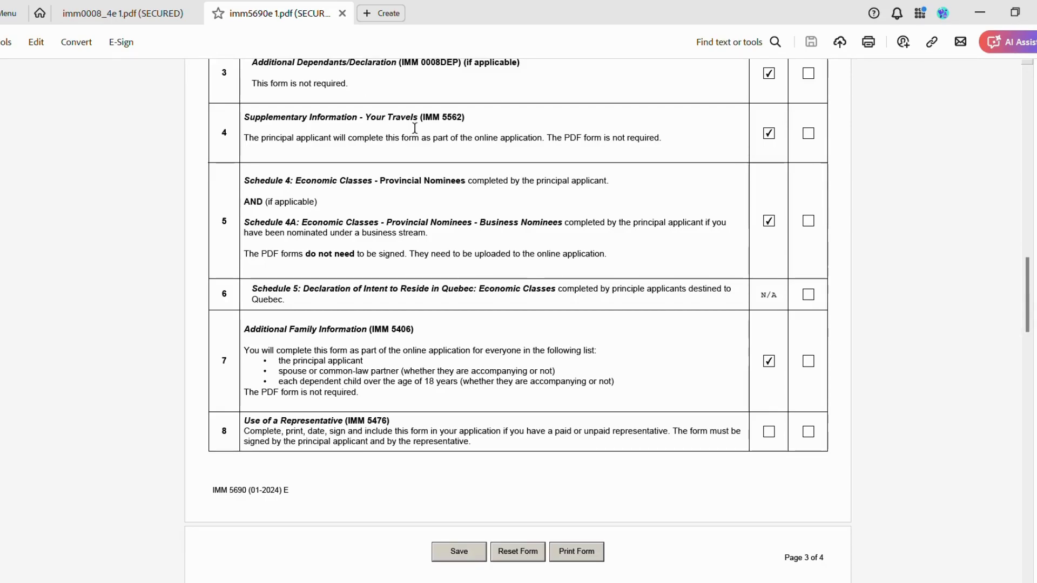
pyautogui.scroll(-8, 385, 381)
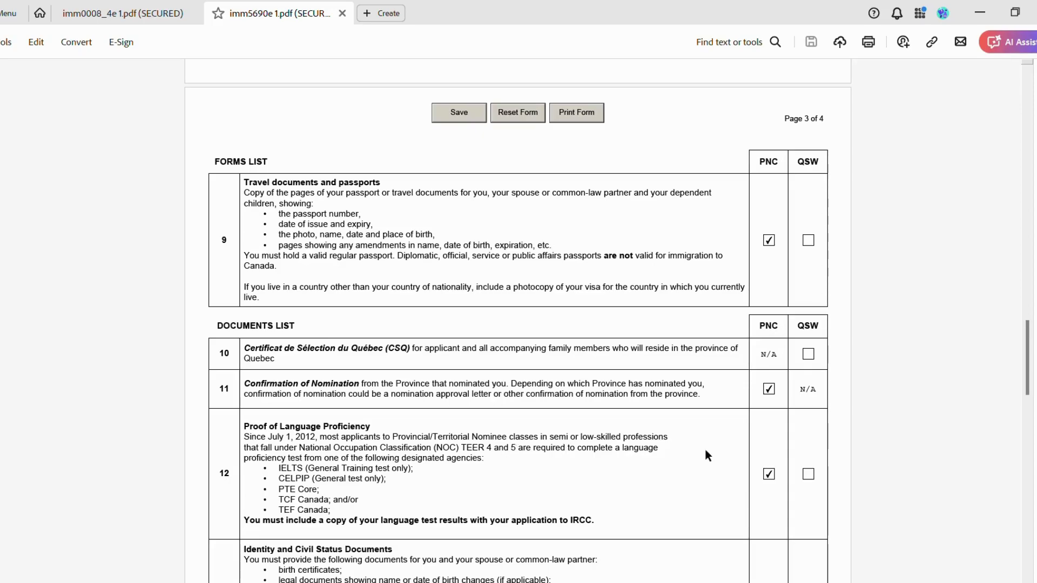
pyautogui.scroll(-3, 703, 451)
pyautogui.scroll(-4, 704, 452)
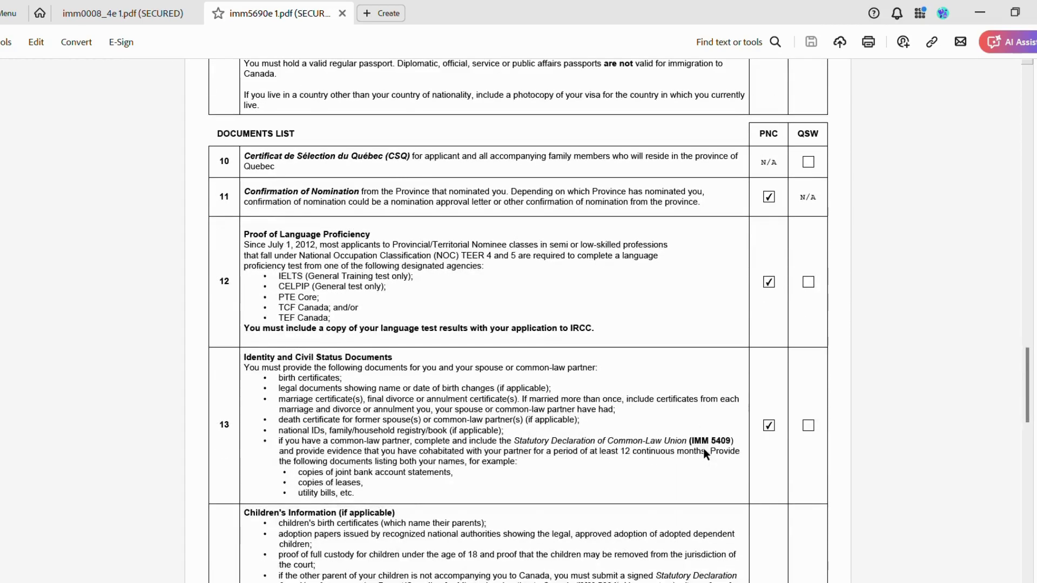
pyautogui.scroll(-4, 703, 449)
pyautogui.scroll(-2, 707, 454)
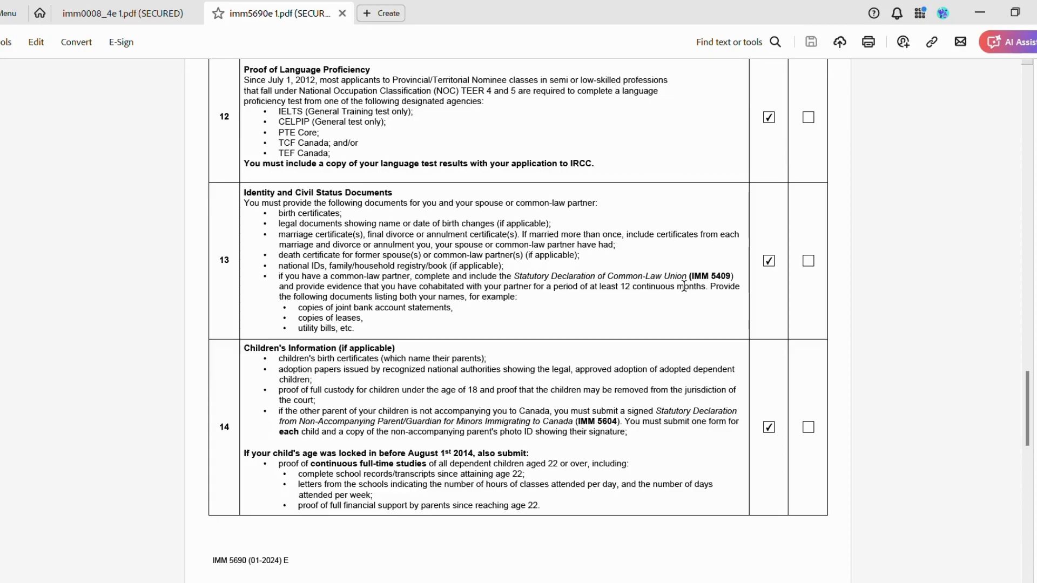
pyautogui.moveTo(728, 281); pyautogui.dragTo(493, 278)
pyautogui.hotkey('ctrl', 'z')
pyautogui.scroll(-1, 563, 322)
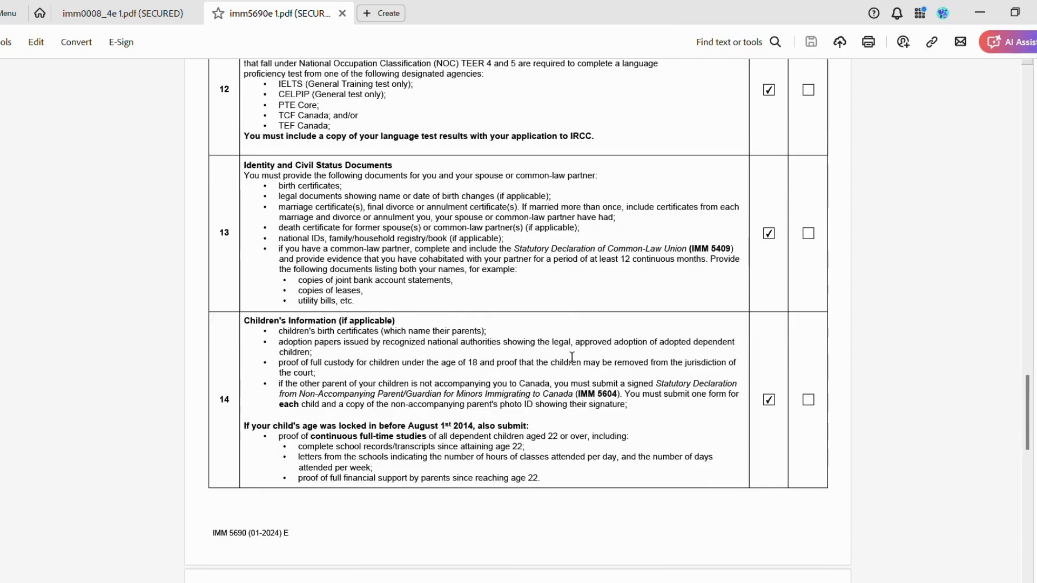
pyautogui.scroll(-4, 610, 354)
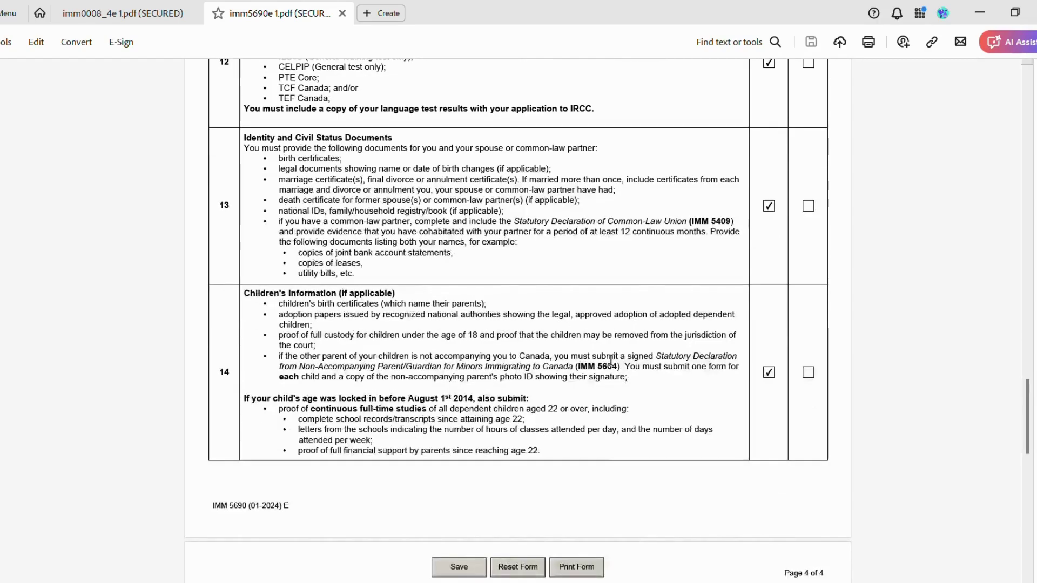
pyautogui.scroll(-5, 610, 358)
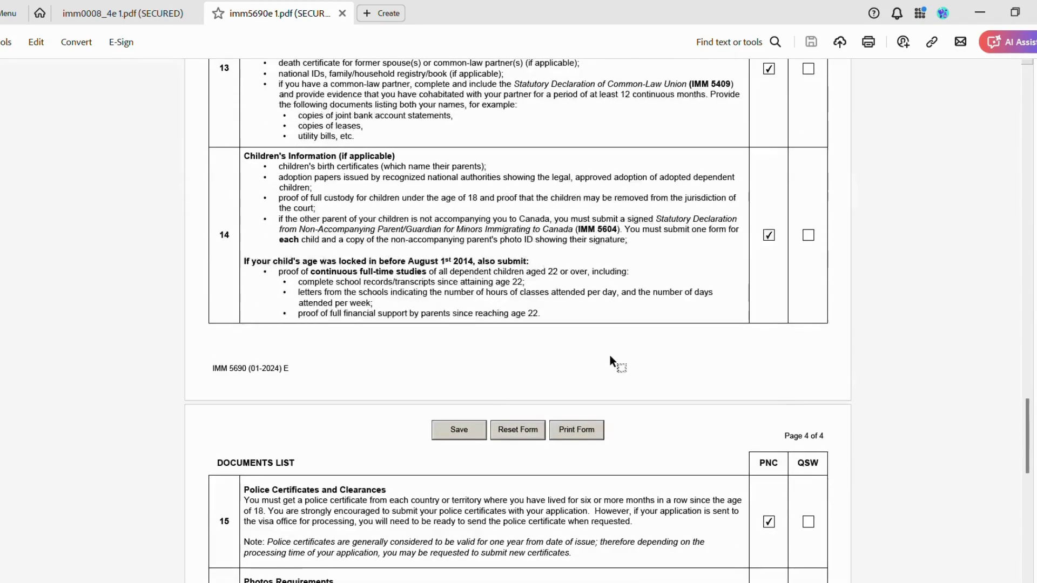
pyautogui.scroll(-5, 610, 358)
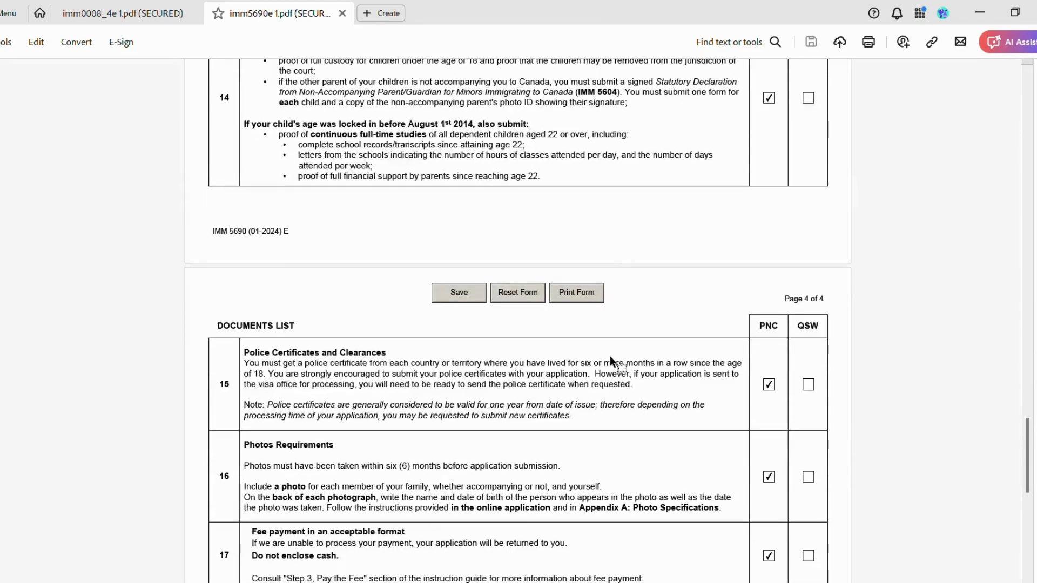
pyautogui.scroll(-4, 612, 362)
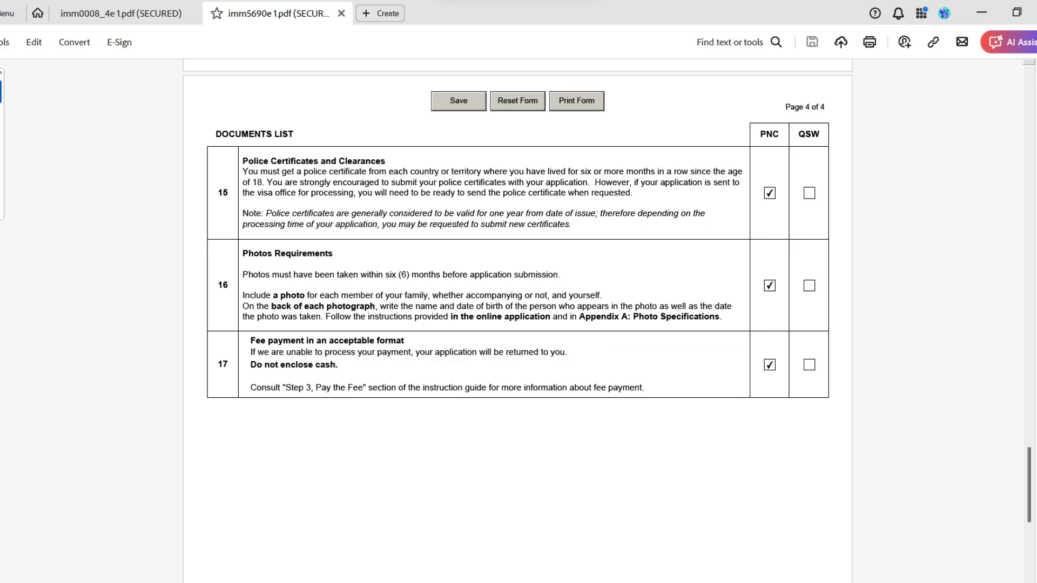
# Bring the portal back and dismiss the Success banner above the uploaded IMM 5690 checklist.
pyautogui.hotkey('alt', 'Tab')
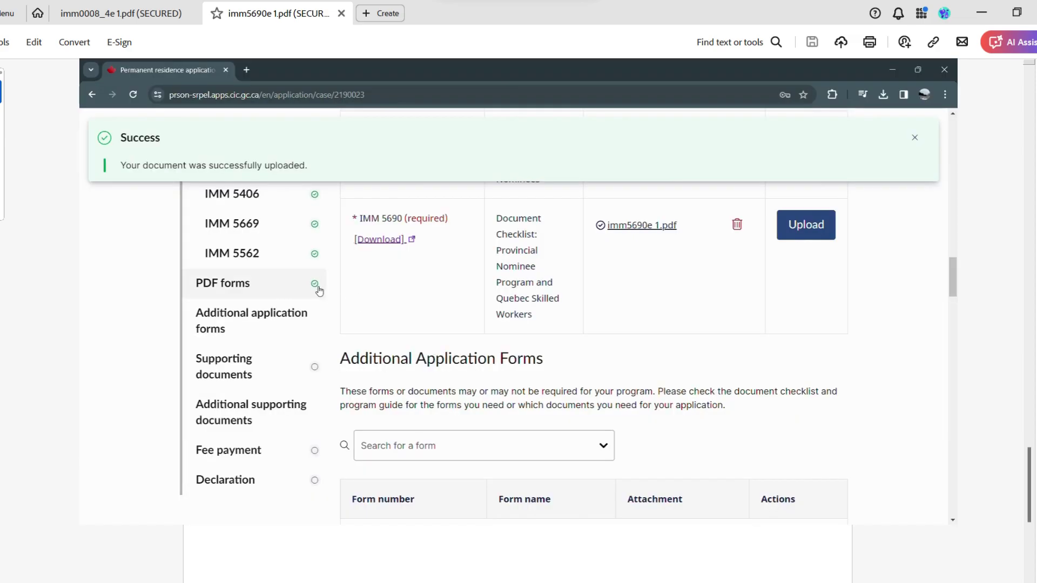
pyautogui.scroll(-2, 494, 352)
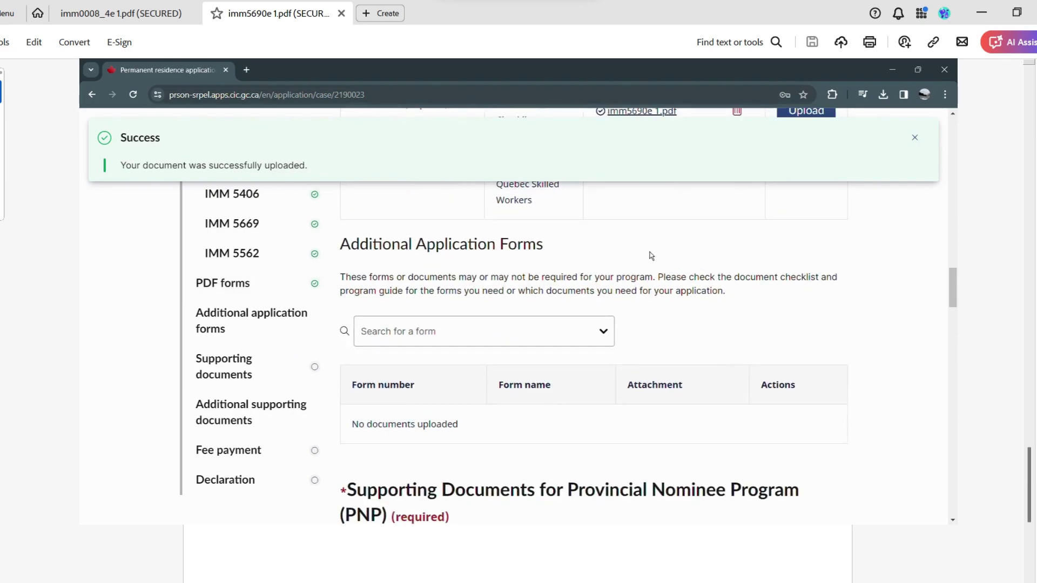
pyautogui.click(920, 138)
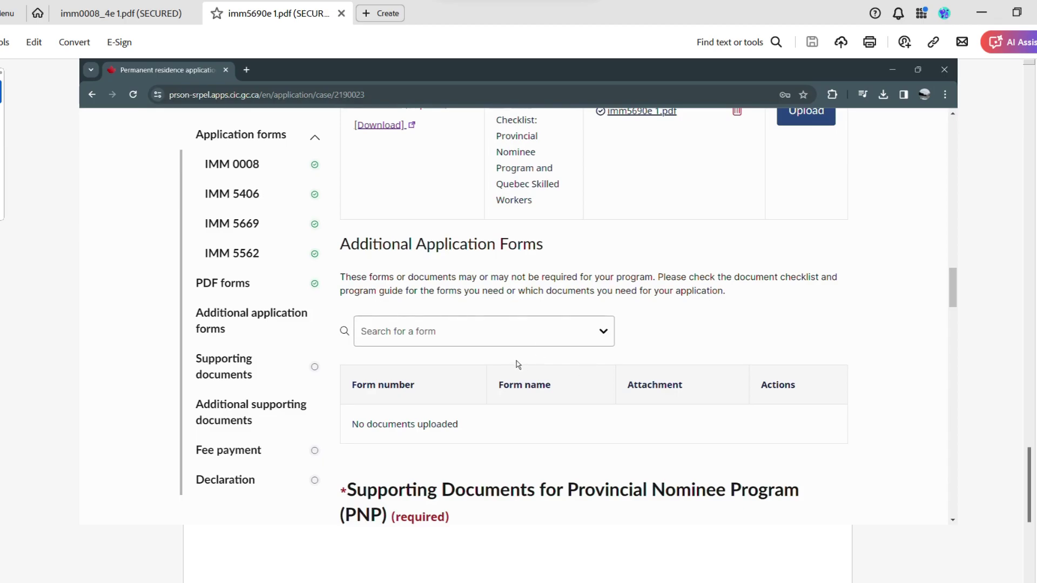
# Search 'st' and add IMM 5409, Statutory Declaration of Common-Law Union, to Additional Application Forms.
pyautogui.click(604, 337)
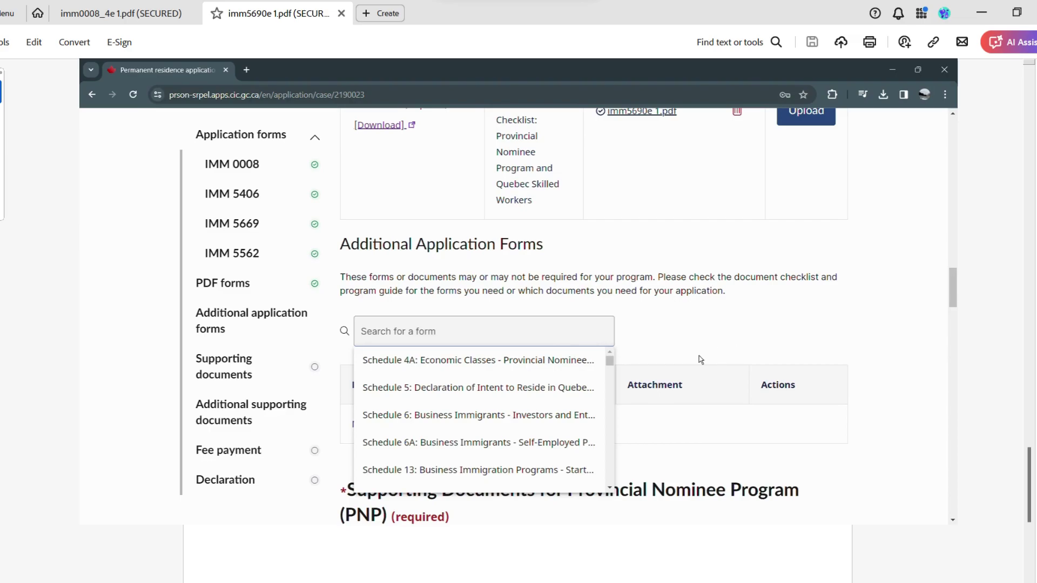
pyautogui.scroll(-3, 608, 361)
pyautogui.scroll(-1, 619, 382)
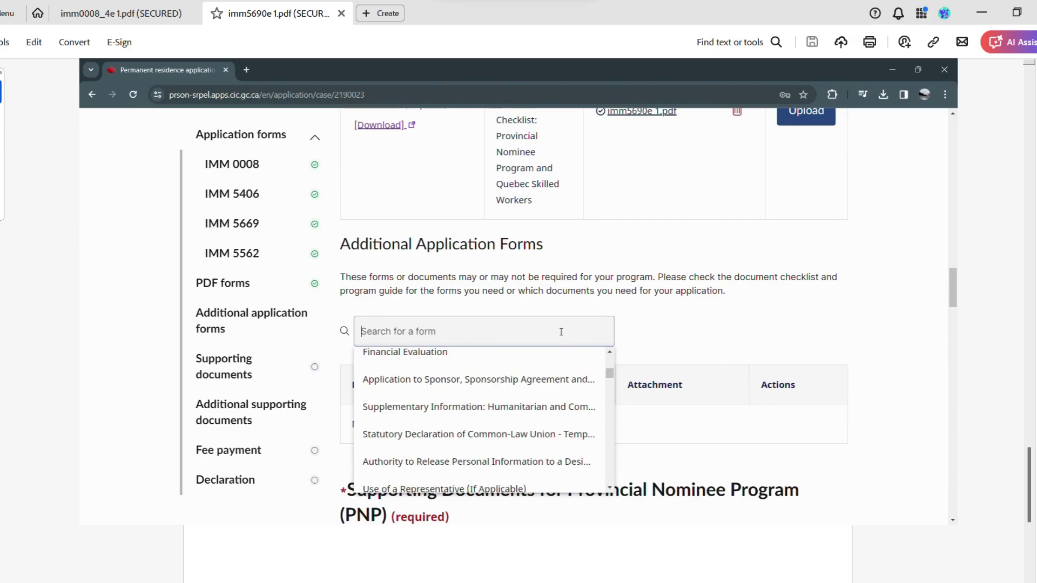
pyautogui.write('s')
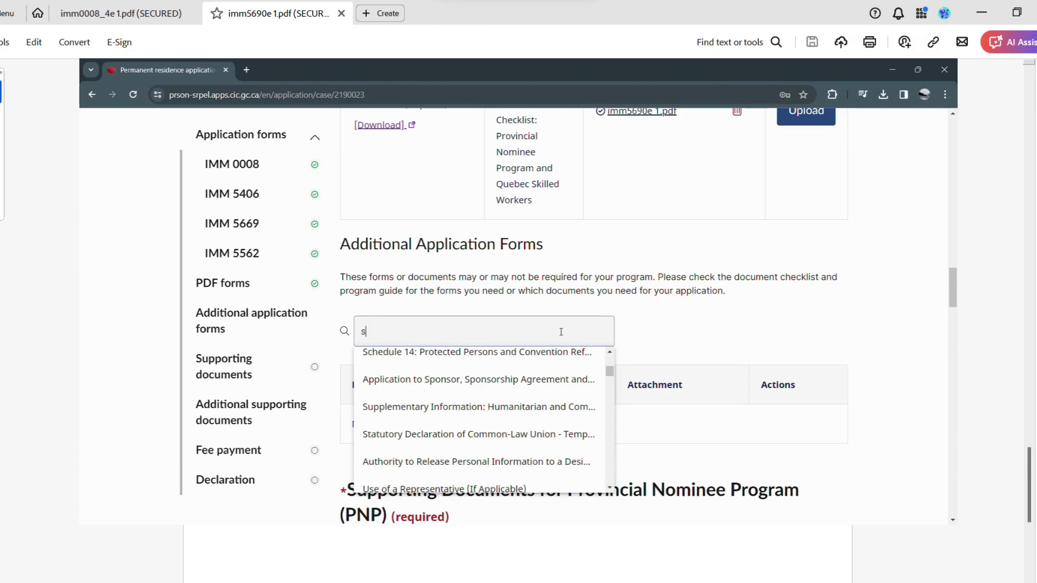
pyautogui.write('t')
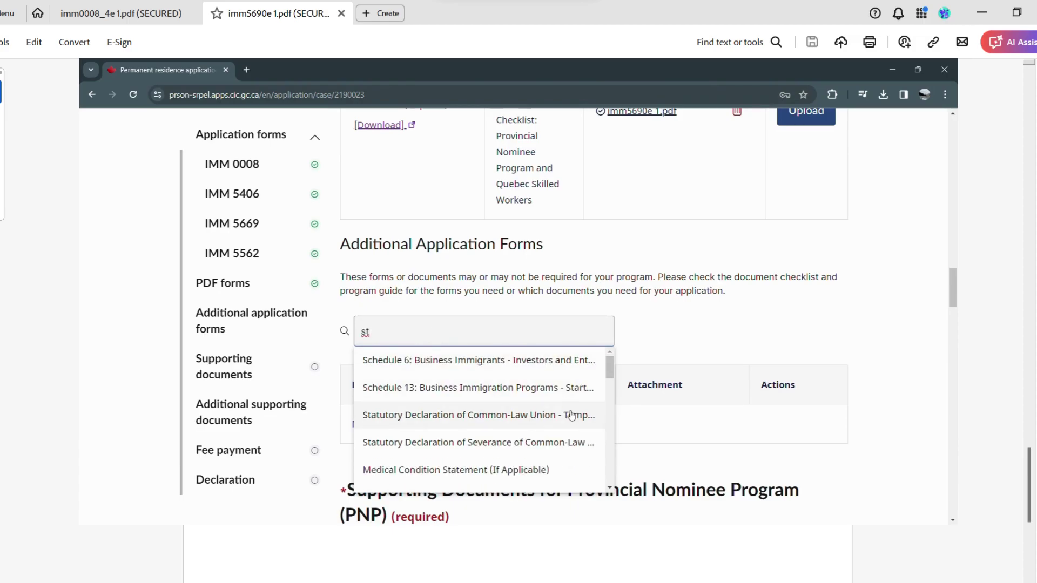
pyautogui.click(572, 415)
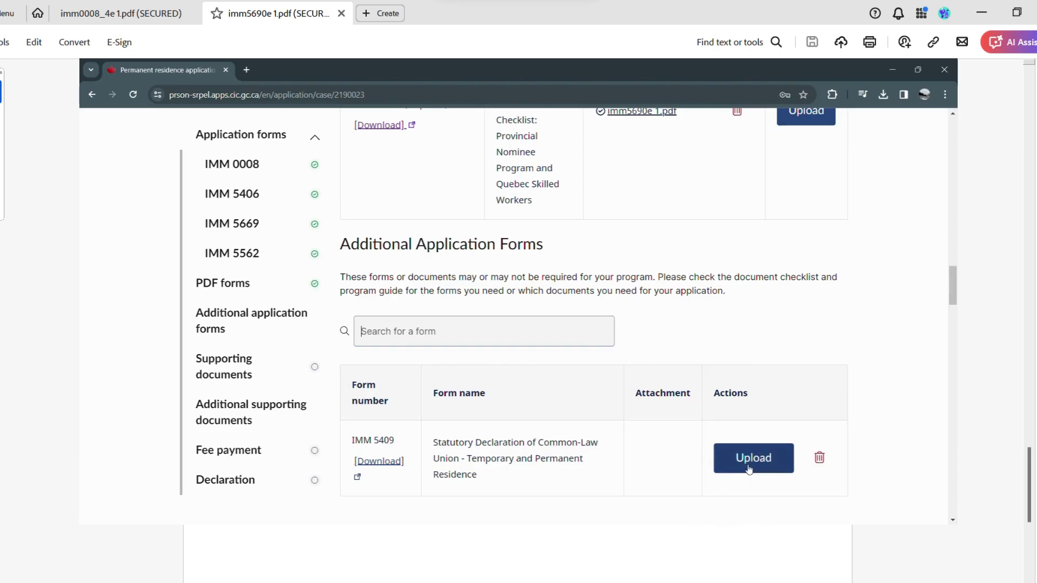
pyautogui.scroll(-1, 587, 328)
pyautogui.scroll(-2, 587, 328)
pyautogui.click(489, 227)
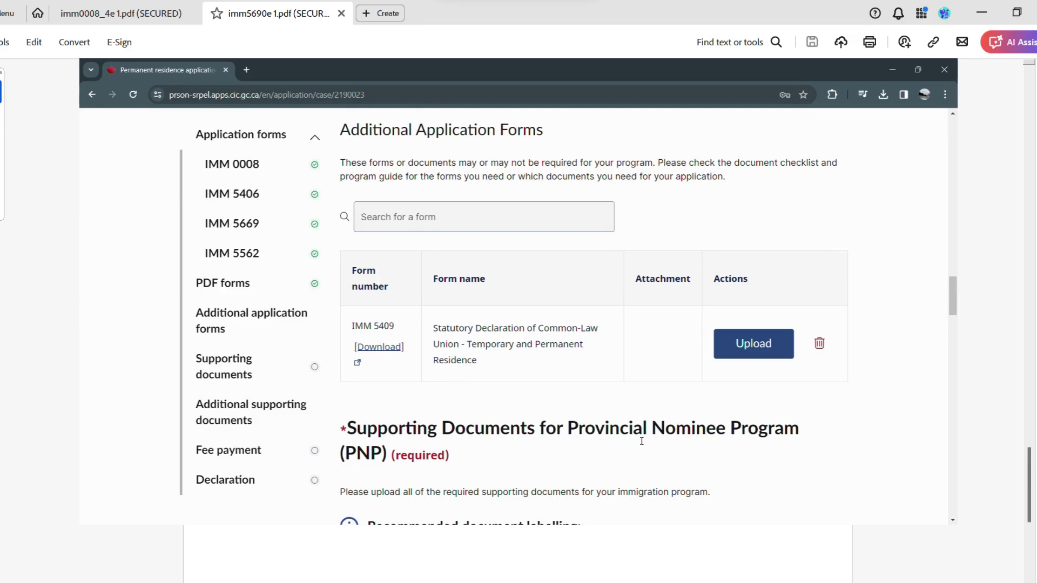
pyautogui.scroll(-1, 642, 441)
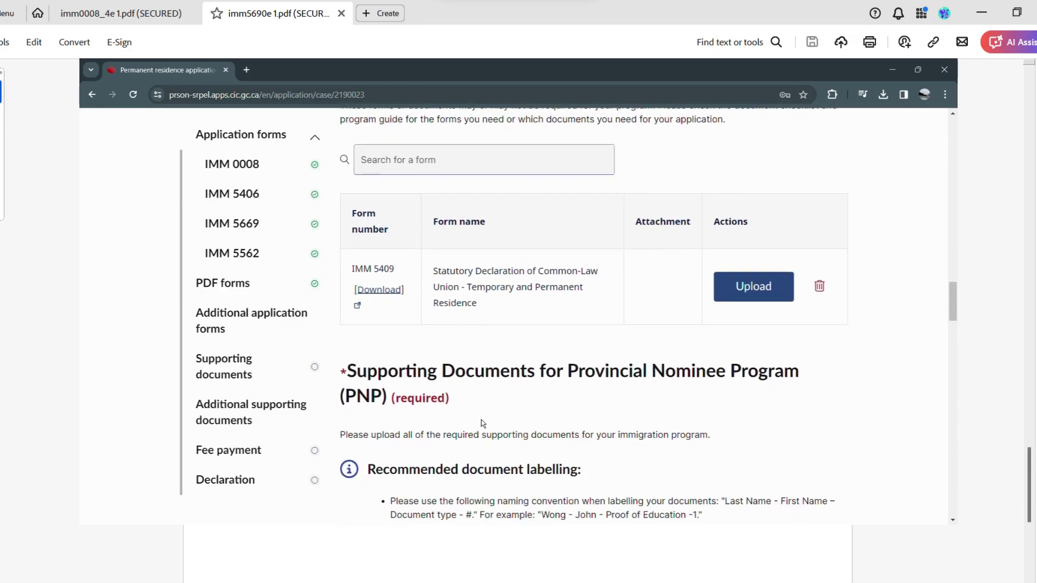
pyautogui.scroll(-2, 481, 423)
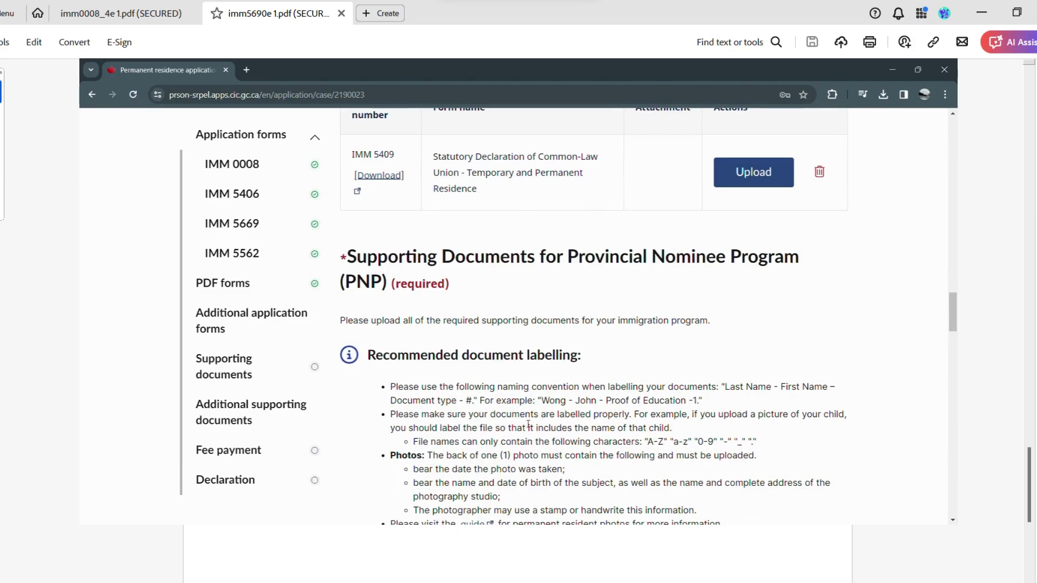
pyautogui.scroll(-2, 530, 421)
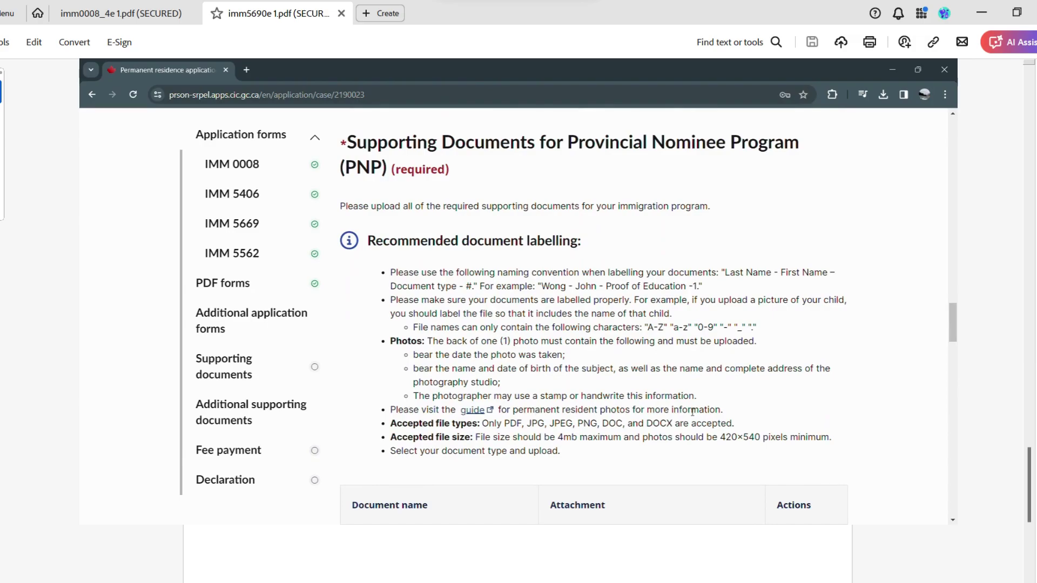
pyautogui.scroll(-2, 692, 412)
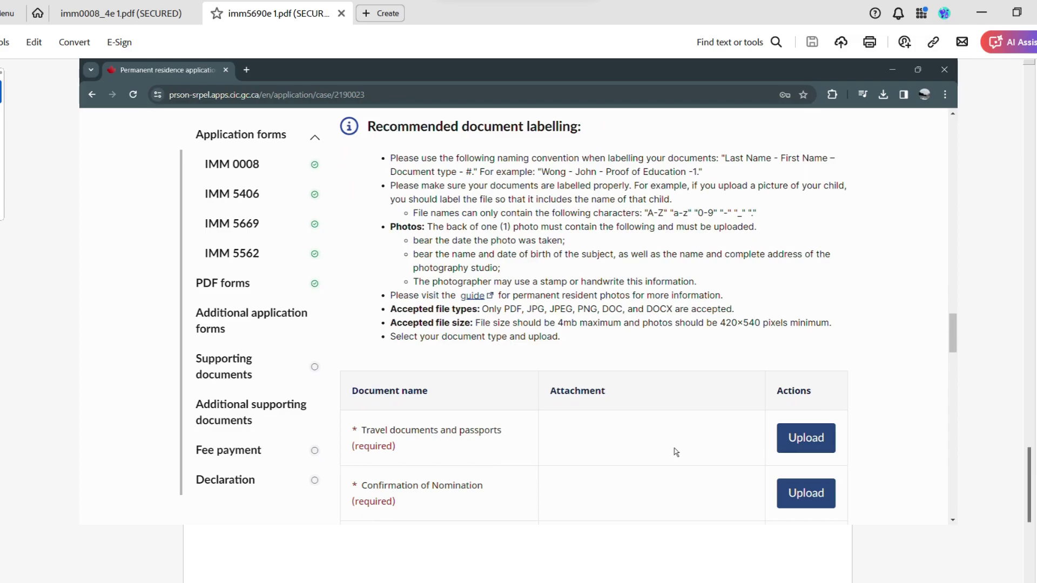
pyautogui.scroll(-2, 703, 454)
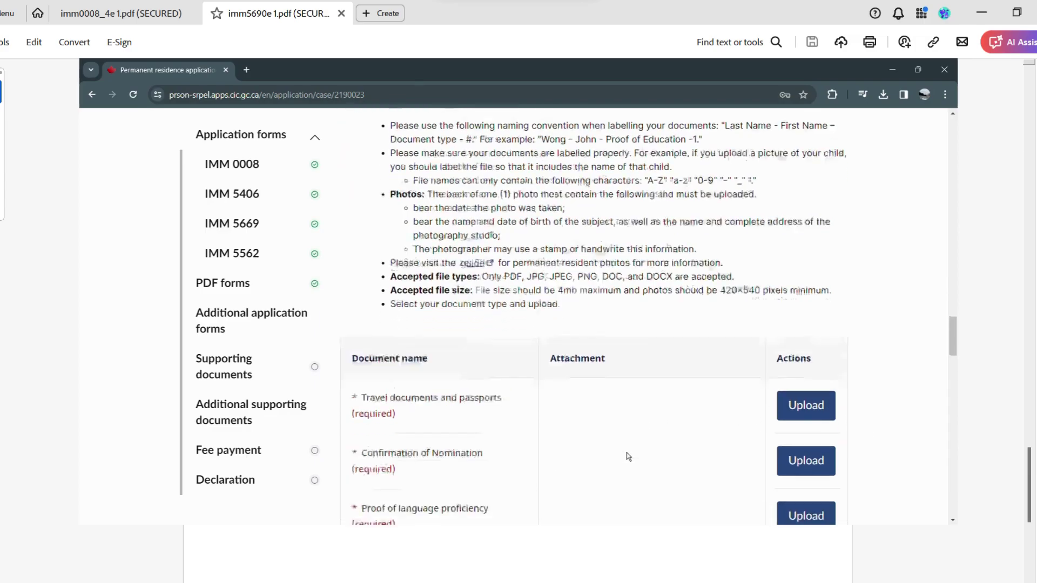
pyautogui.scroll(1, 490, 409)
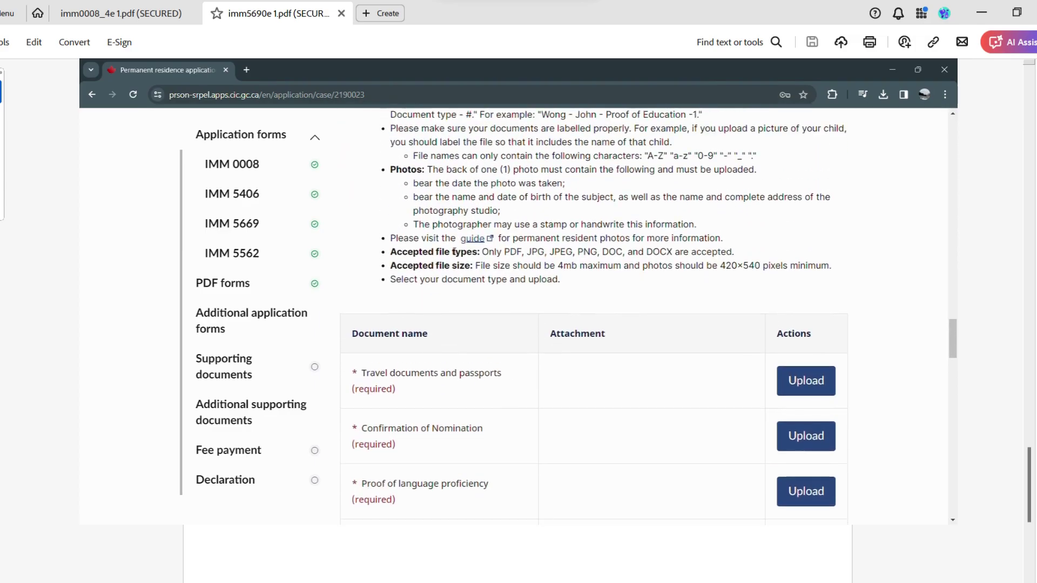
pyautogui.scroll(1, 593, 234)
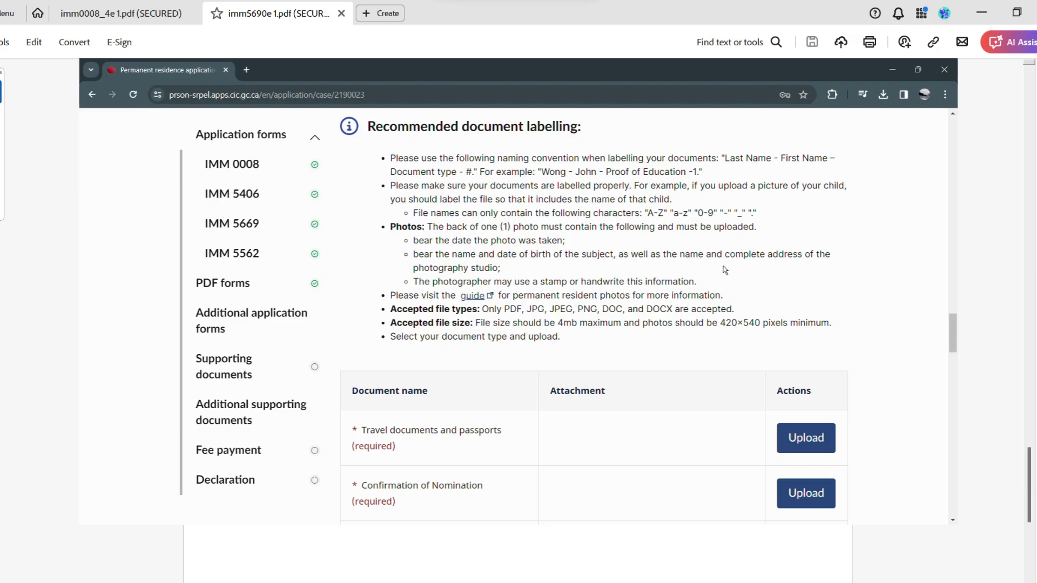
pyautogui.scroll(-1, 723, 260)
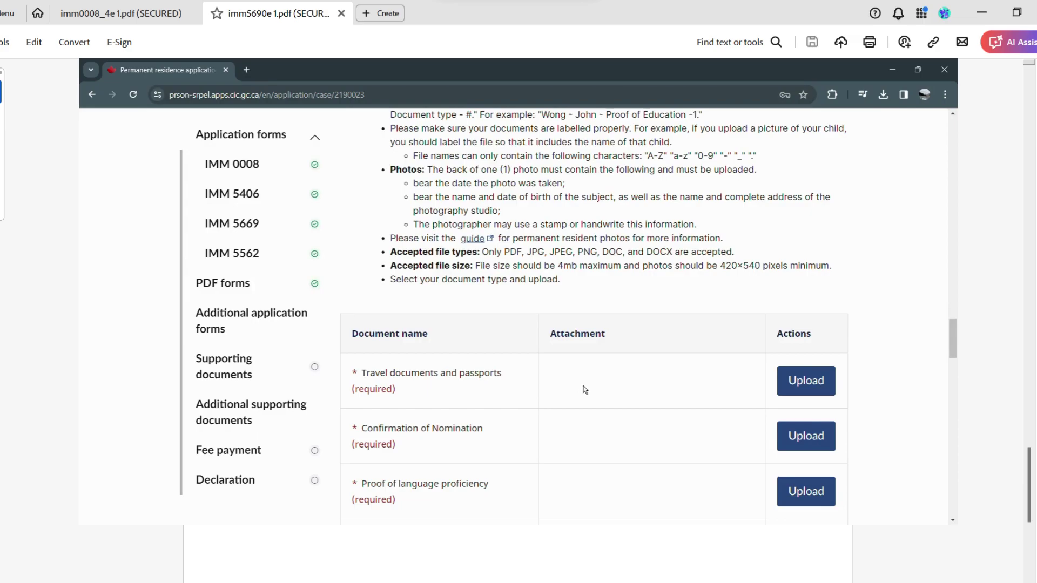
pyautogui.scroll(1, 587, 390)
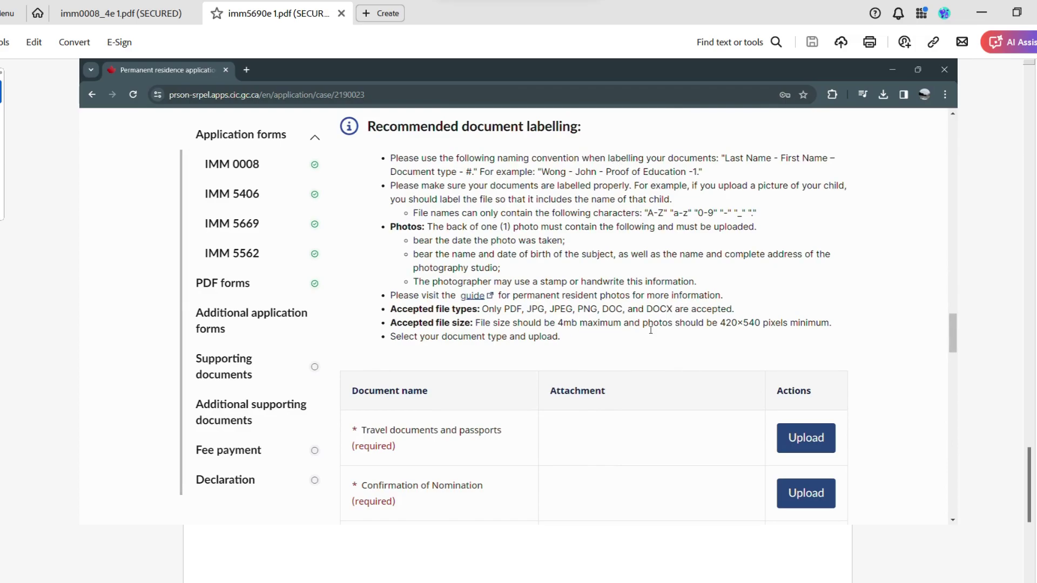
pyautogui.scroll(-1, 651, 329)
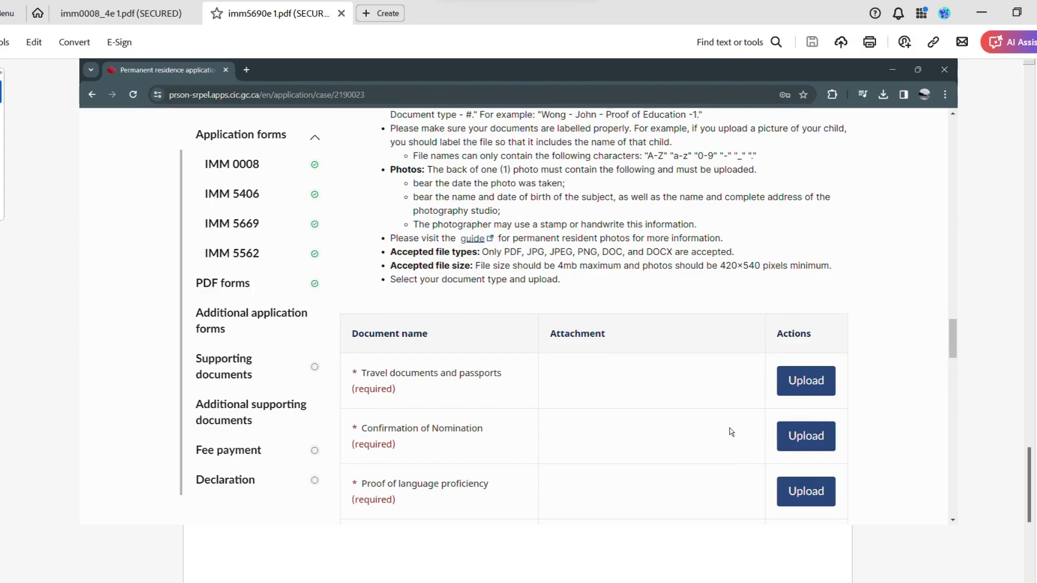
pyautogui.scroll(-1, 729, 431)
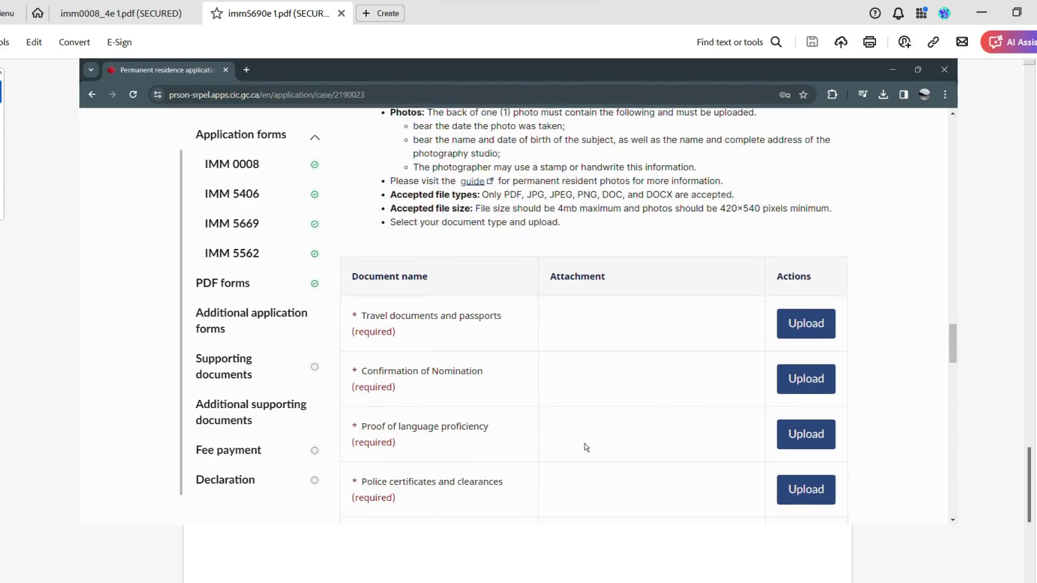
pyautogui.scroll(-1, 609, 466)
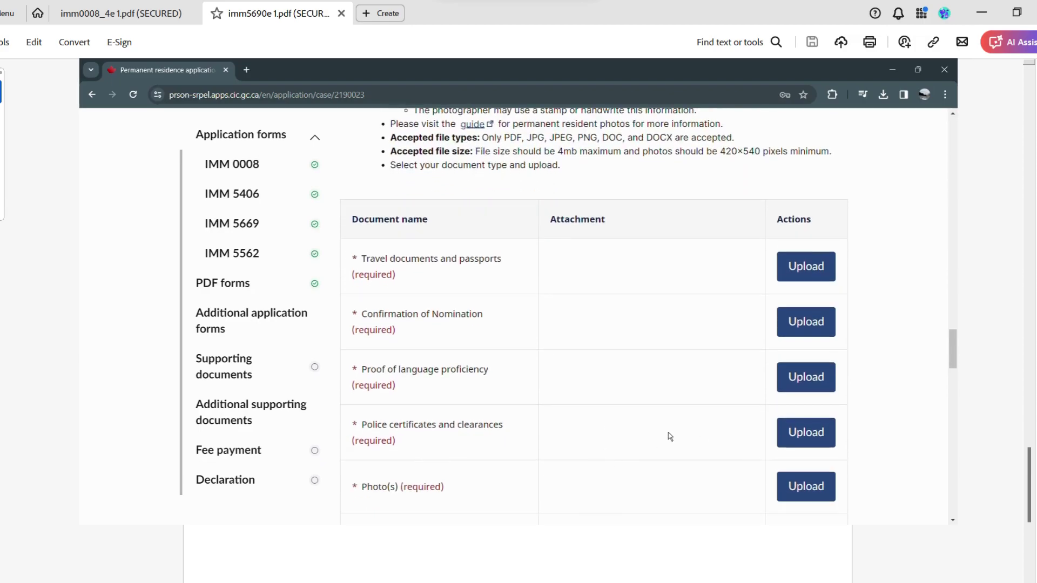
pyautogui.scroll(-2, 641, 437)
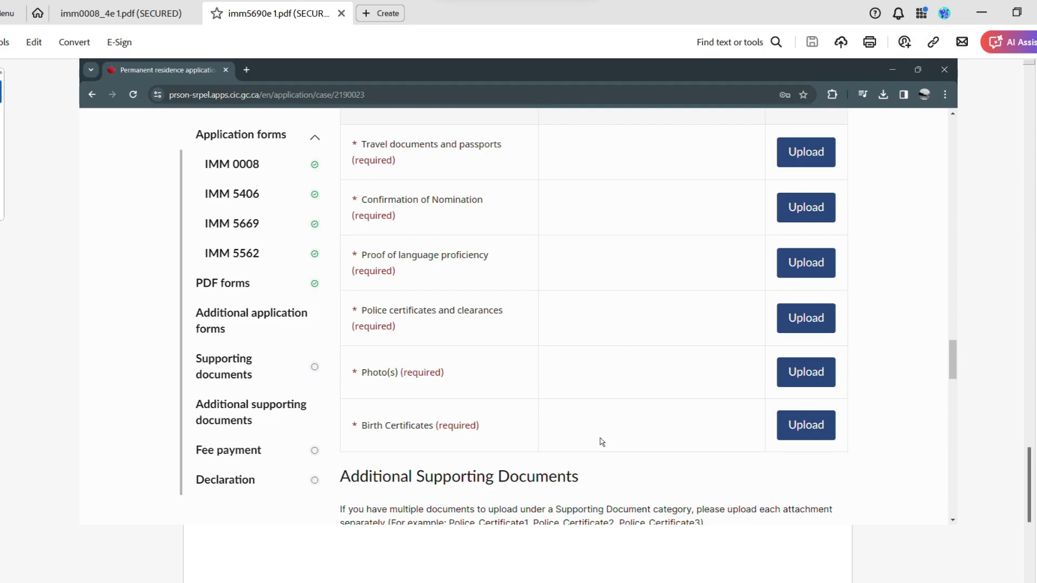
pyautogui.scroll(-2, 602, 438)
pyautogui.scroll(-2, 606, 439)
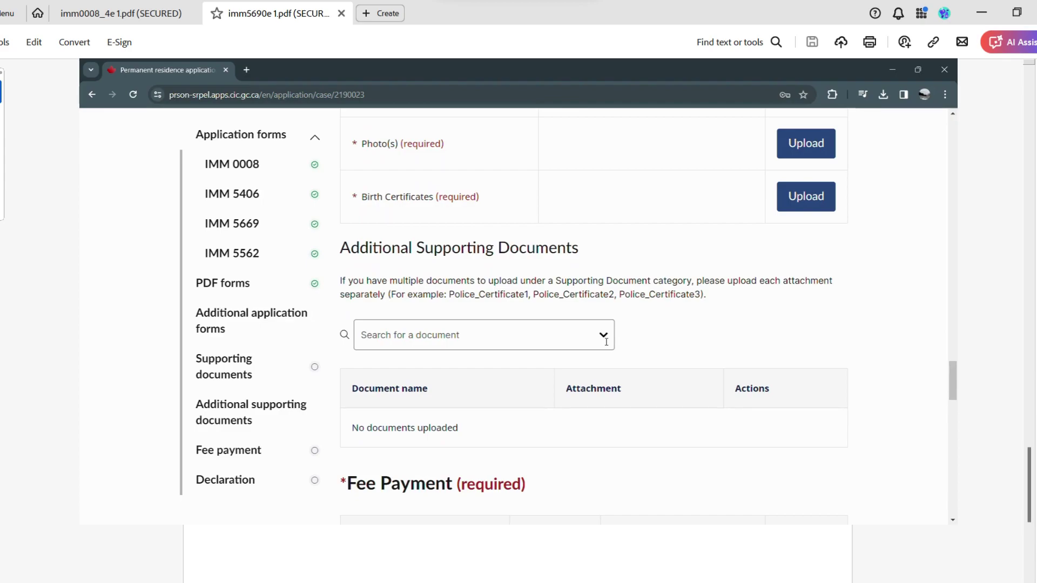
pyautogui.click(606, 342)
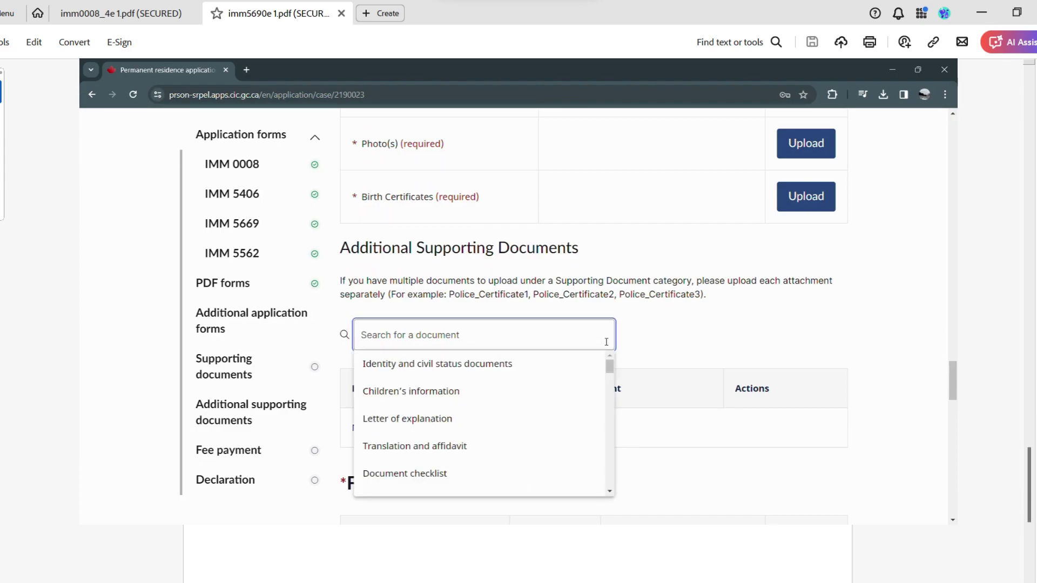
pyautogui.click(585, 216)
pyautogui.scroll(1, 648, 232)
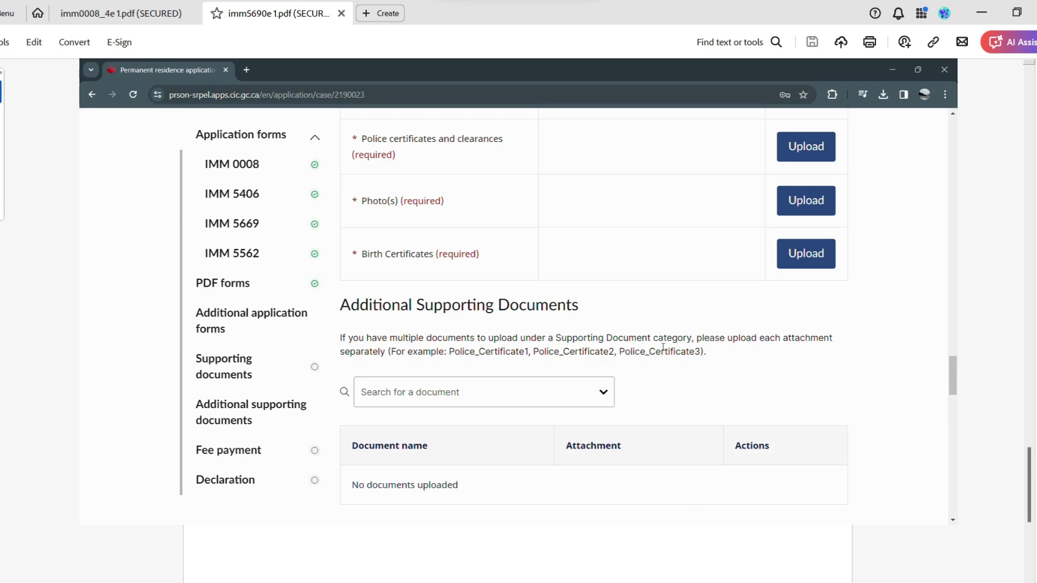
pyautogui.click(570, 395)
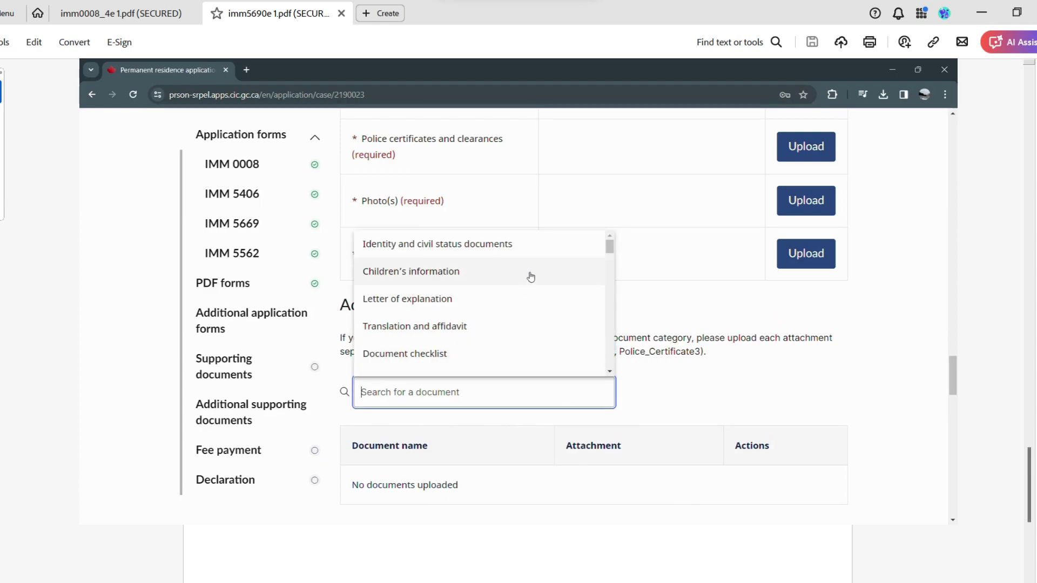
pyautogui.moveTo(610, 250); pyautogui.dragTo(615, 305)
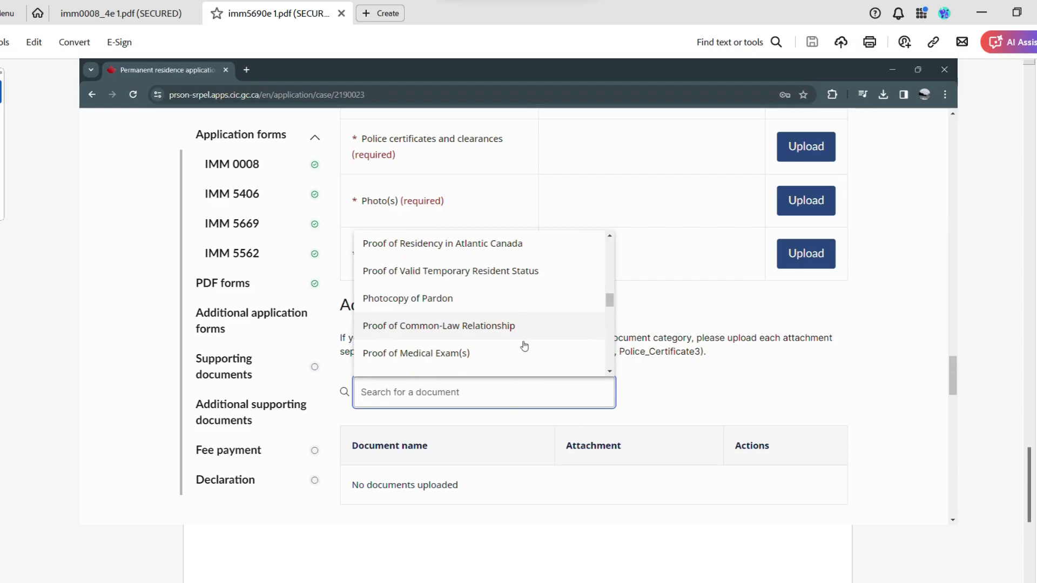
pyautogui.scroll(-2, 596, 301)
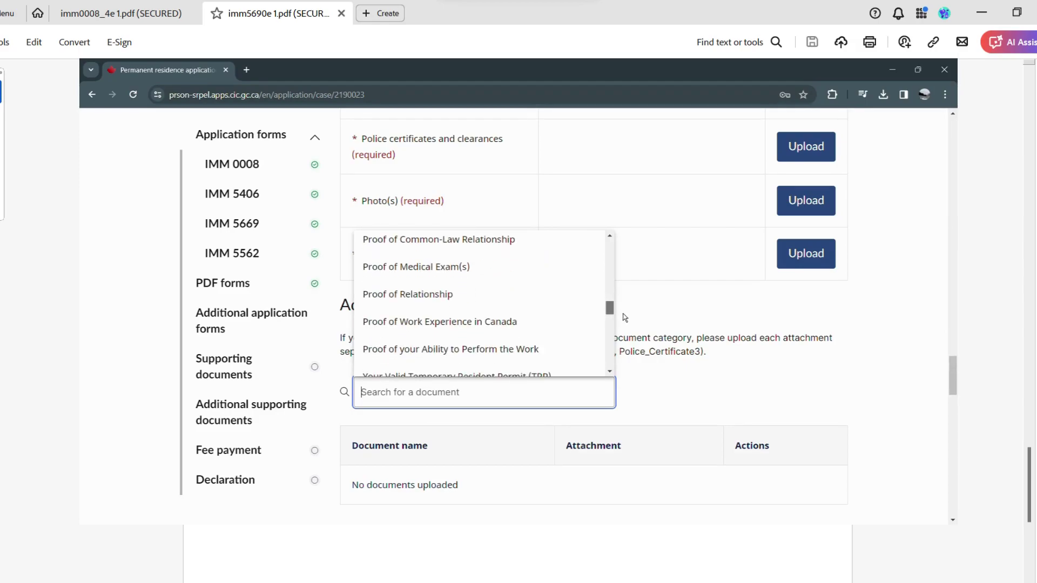
pyautogui.moveTo(622, 314); pyautogui.dragTo(625, 321)
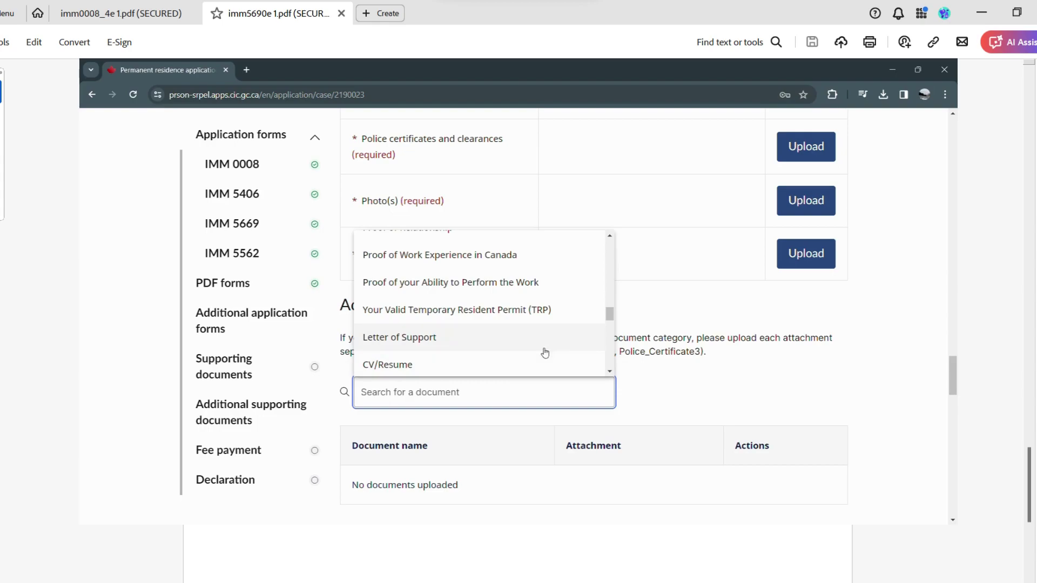
pyautogui.moveTo(615, 320); pyautogui.dragTo(625, 343)
pyautogui.scroll(-3, 609, 340)
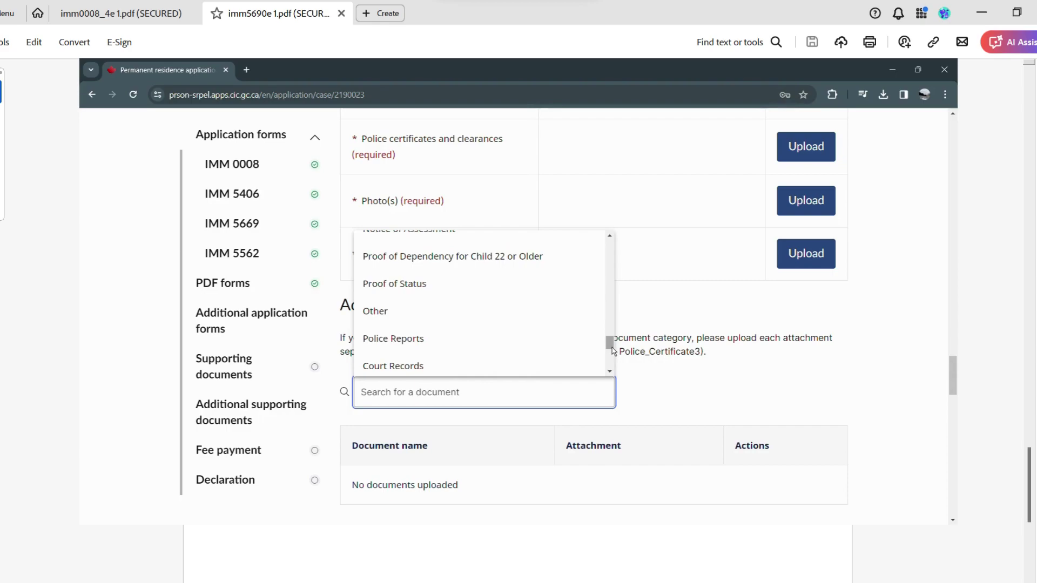
pyautogui.moveTo(618, 352); pyautogui.dragTo(625, 368)
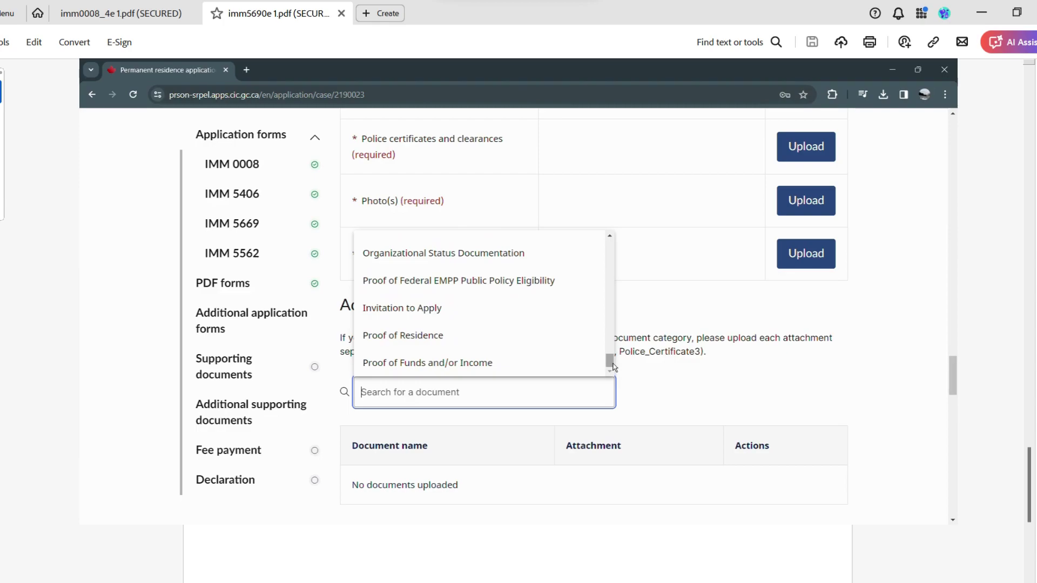
pyautogui.moveTo(613, 365); pyautogui.dragTo(619, 253)
pyautogui.click(629, 298)
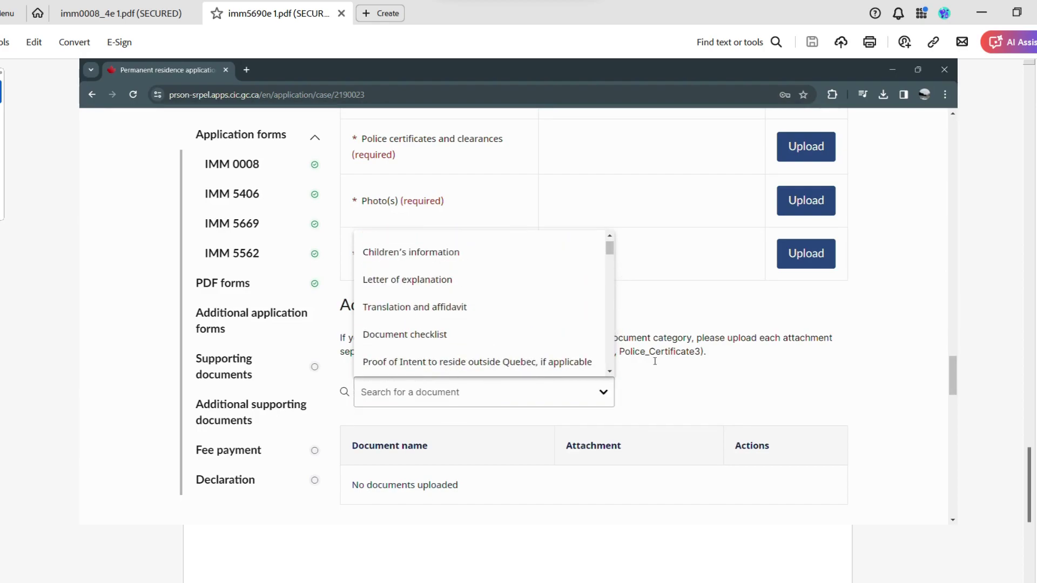
pyautogui.scroll(-1, 642, 407)
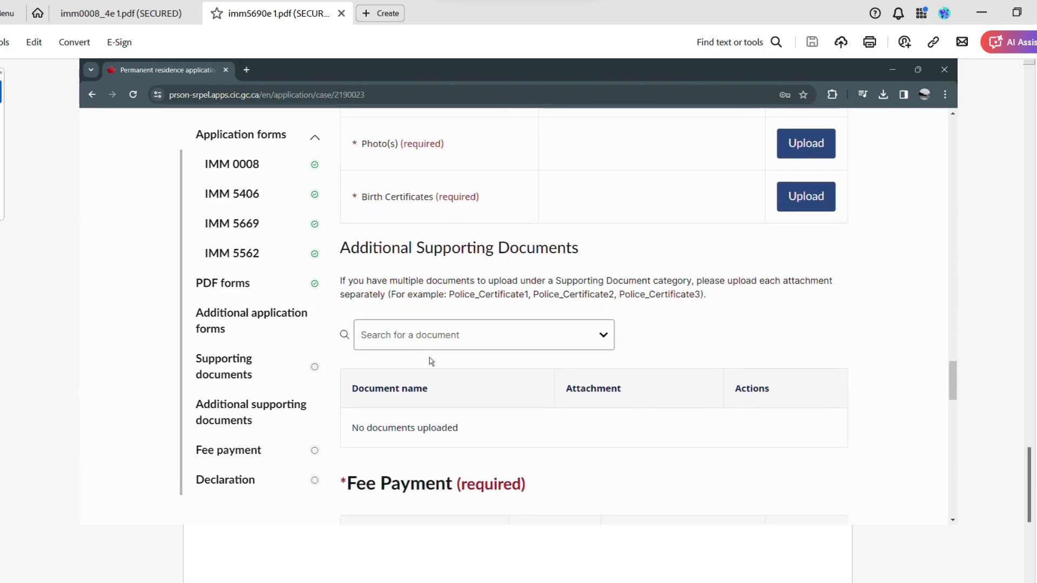
# Open the online IRCC fee payment page in a new tab from the Fee Payment section.
pyautogui.scroll(-2, 480, 417)
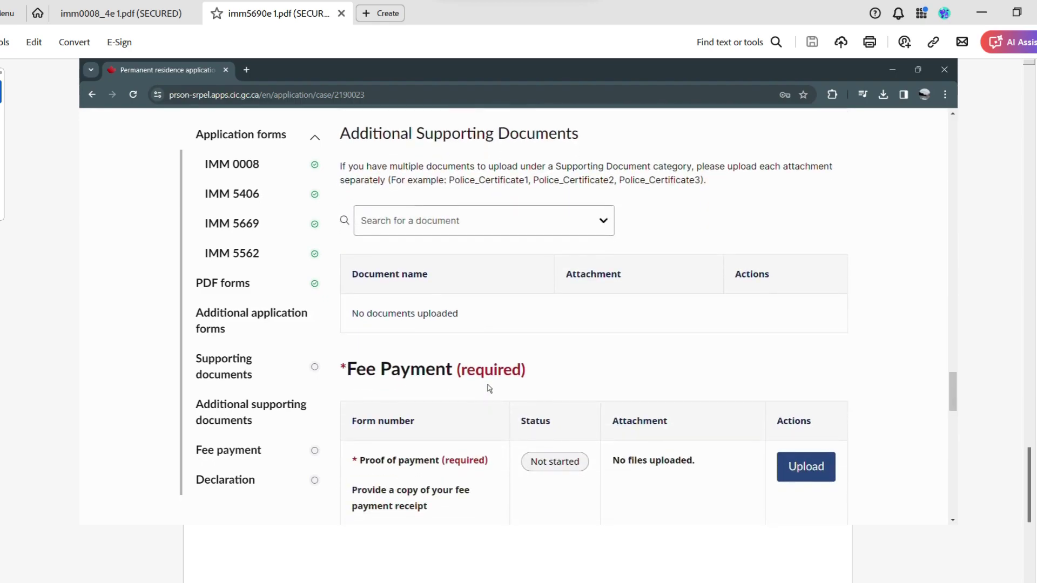
pyautogui.scroll(-2, 576, 478)
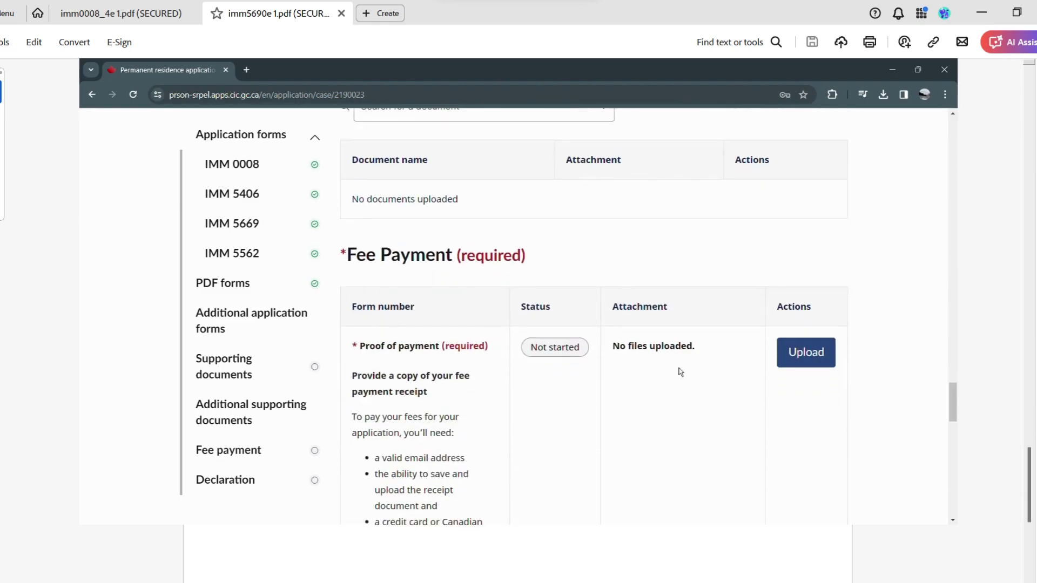
pyautogui.scroll(-4, 578, 421)
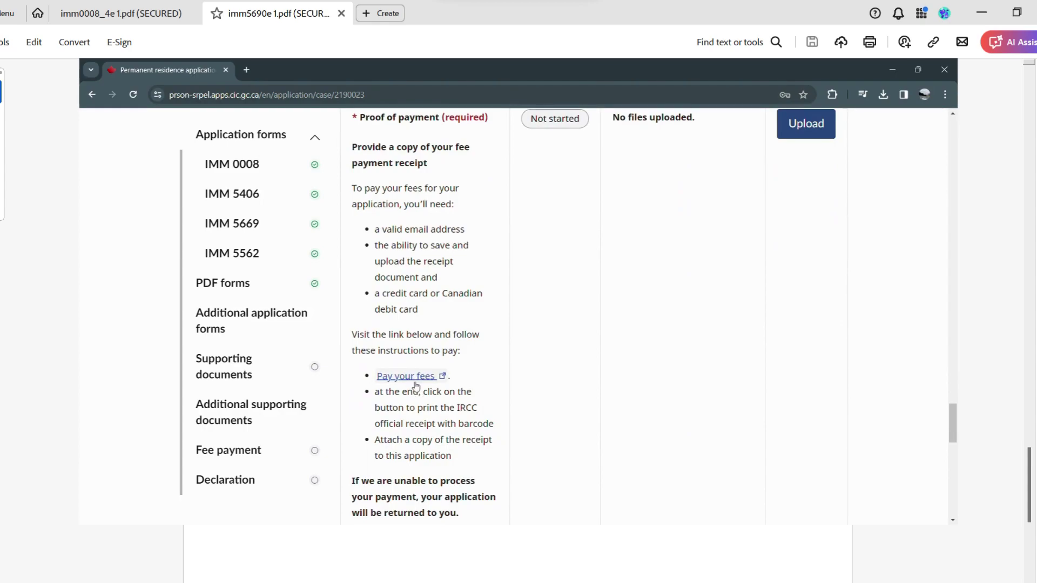
pyautogui.click(416, 385)
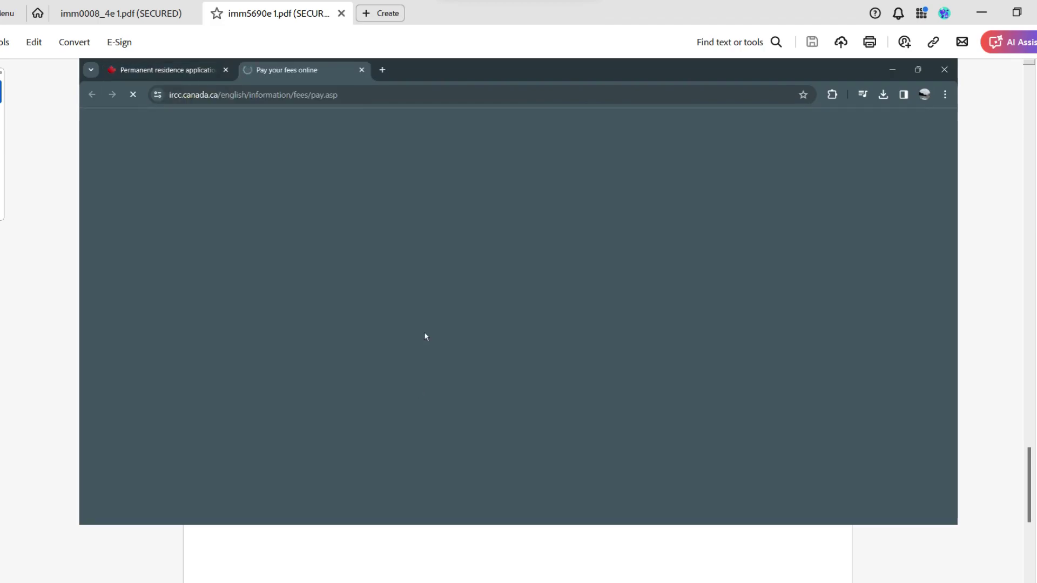
pyautogui.scroll(-10, 404, 275)
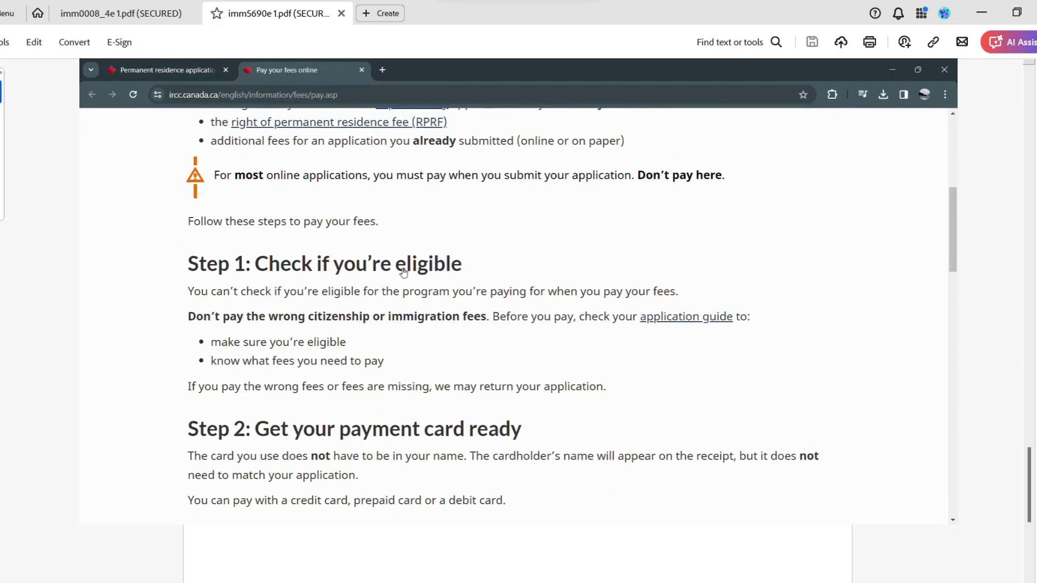
pyautogui.scroll(-6, 404, 272)
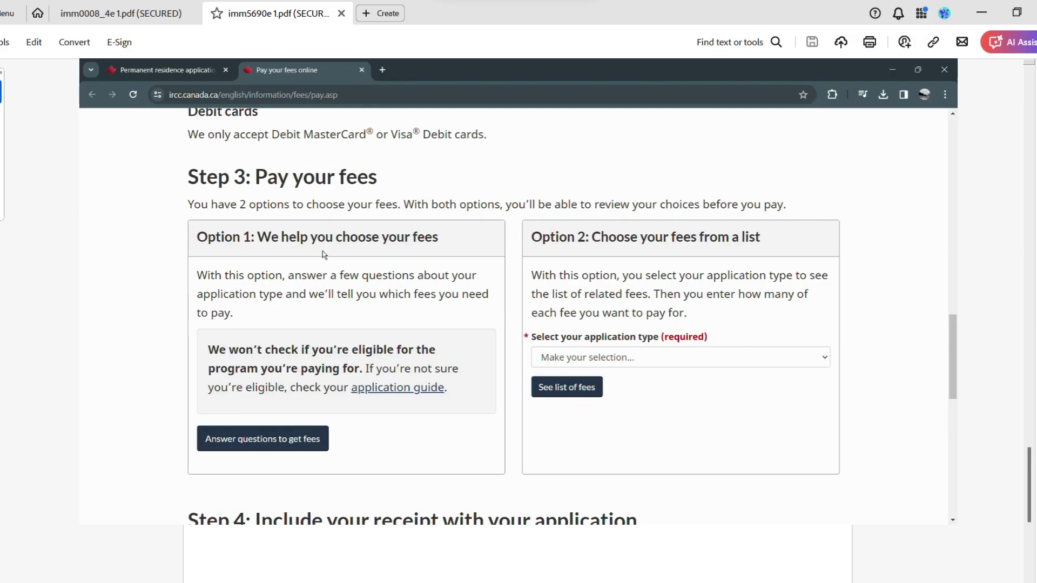
# Return to the permanent residence application tab and bring the Declaration section into view.
pyautogui.click(204, 68)
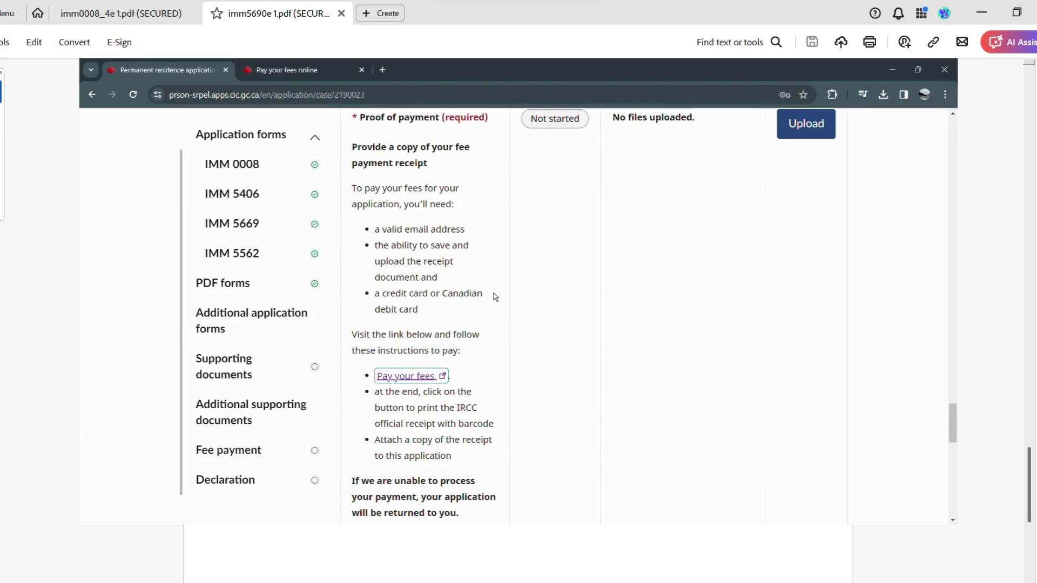
pyautogui.scroll(-5, 527, 357)
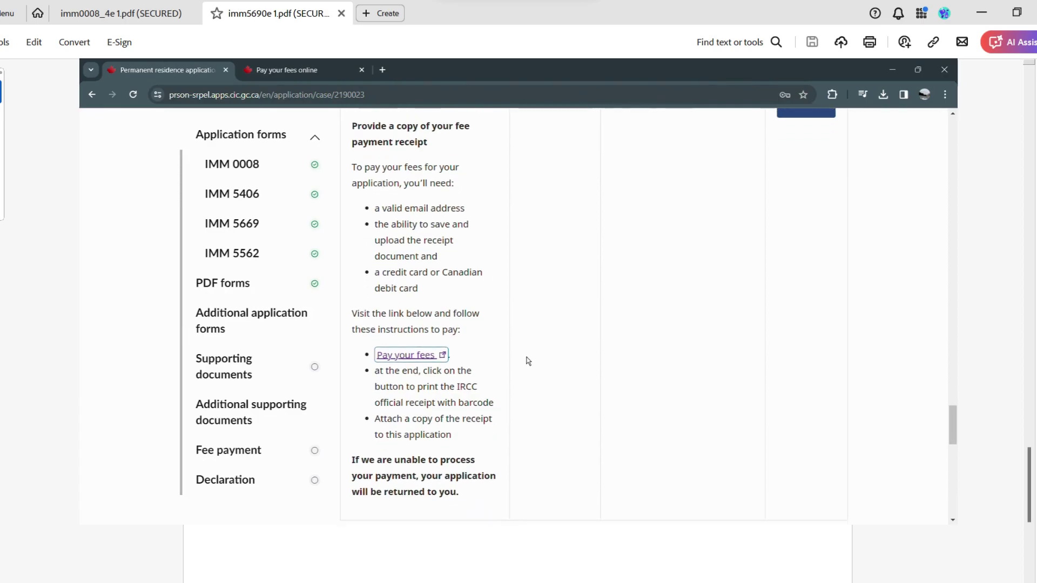
pyautogui.scroll(7, 524, 351)
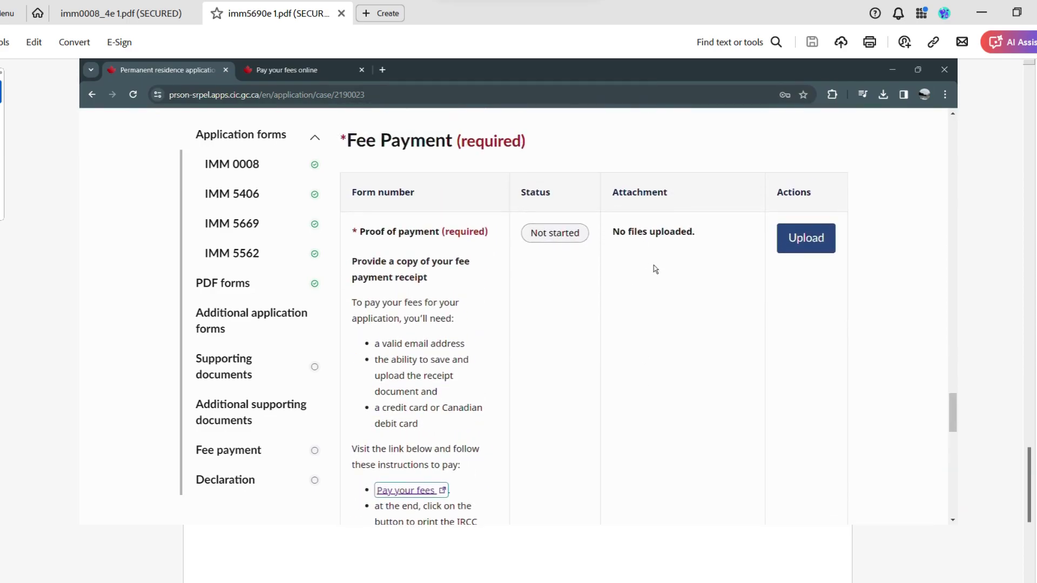
pyautogui.scroll(-7, 655, 269)
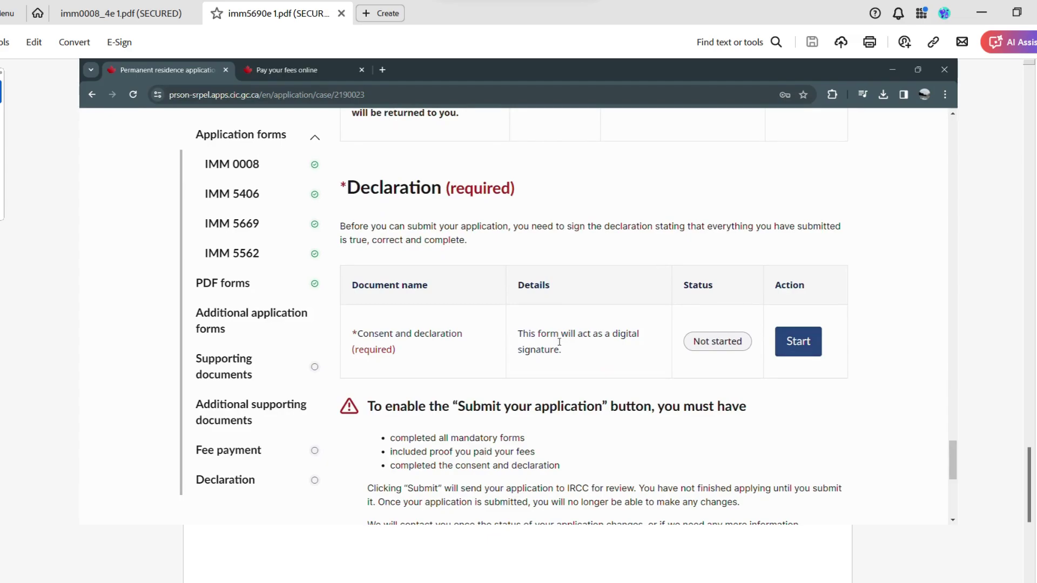
# Start Consent and declaration and sign with the applicant's full name, correcting a surname typo.
pyautogui.click(799, 341)
pyautogui.scroll(-1, 430, 287)
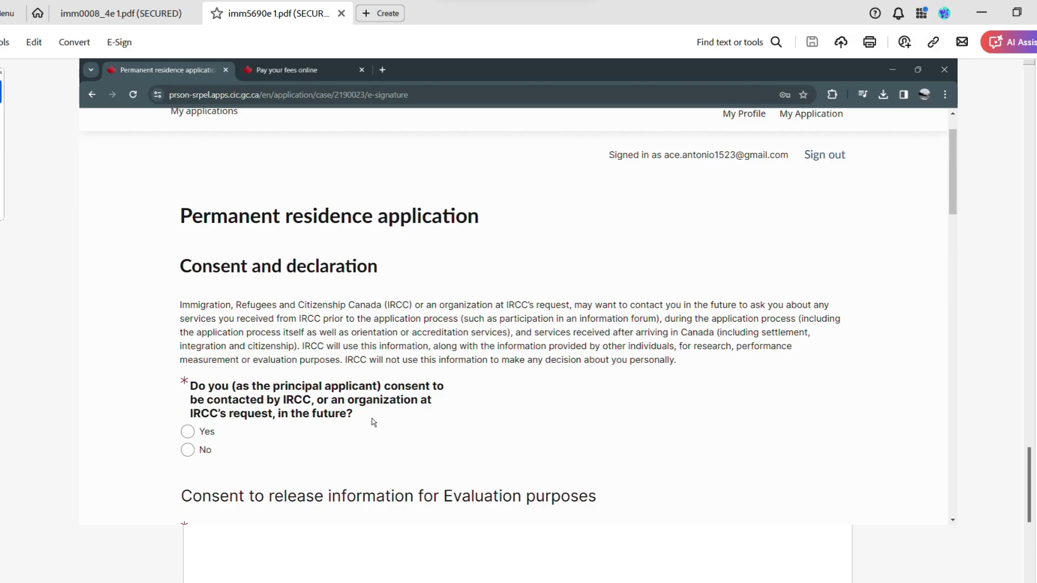
pyautogui.scroll(-2, 260, 399)
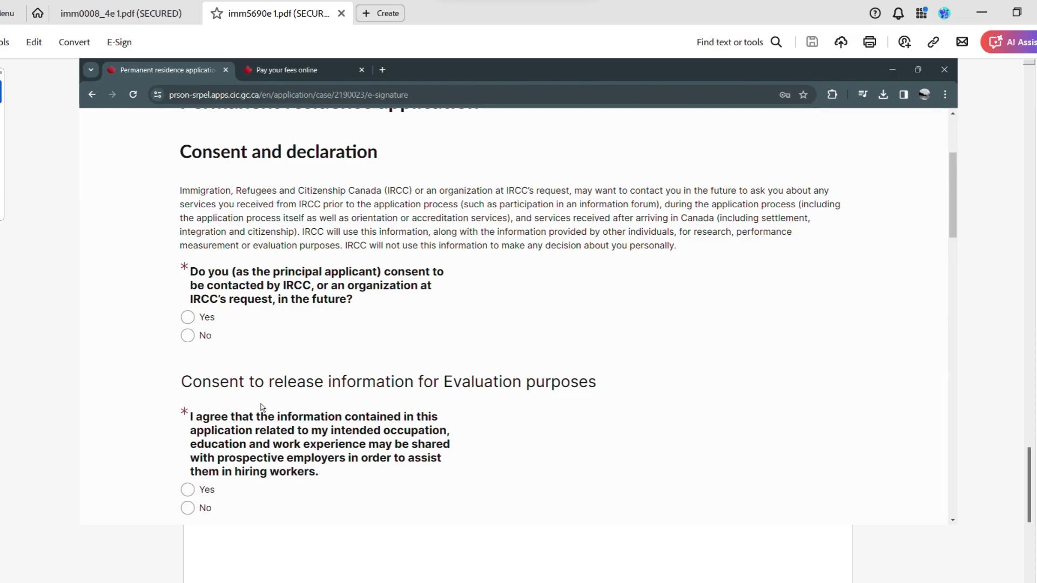
pyautogui.scroll(-3, 263, 406)
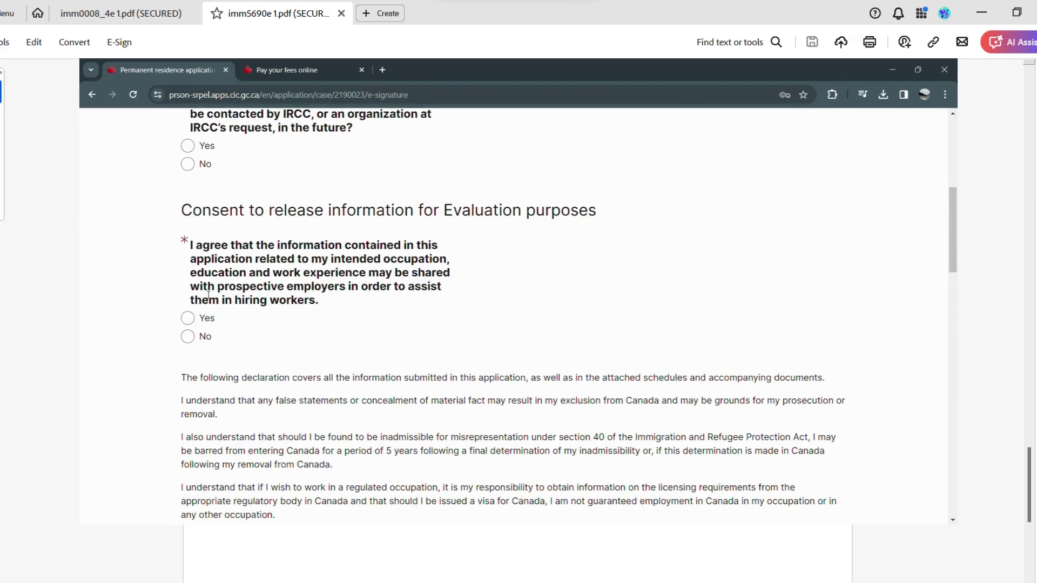
pyautogui.scroll(-15, 221, 325)
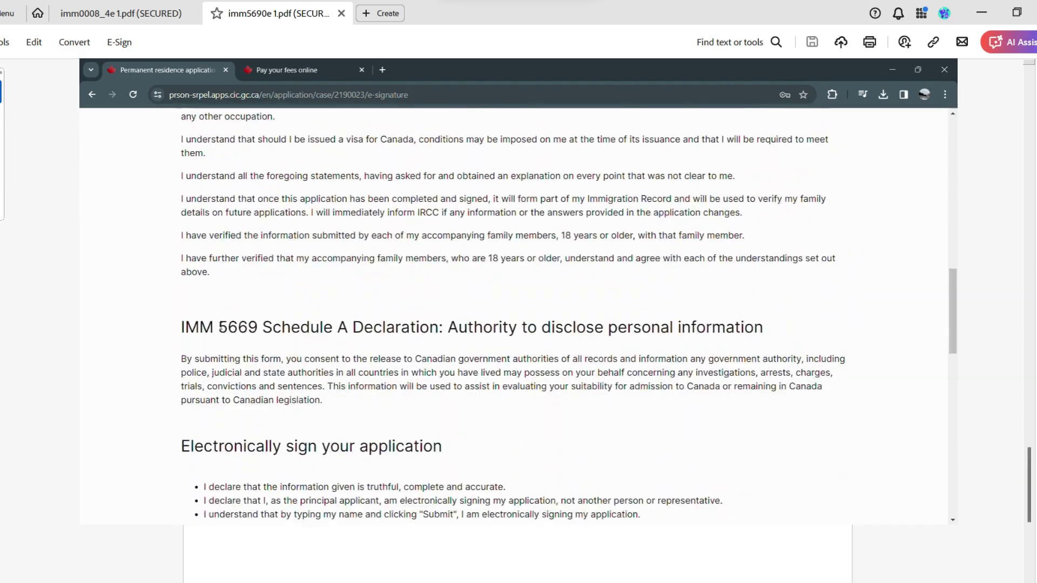
pyautogui.click(230, 373)
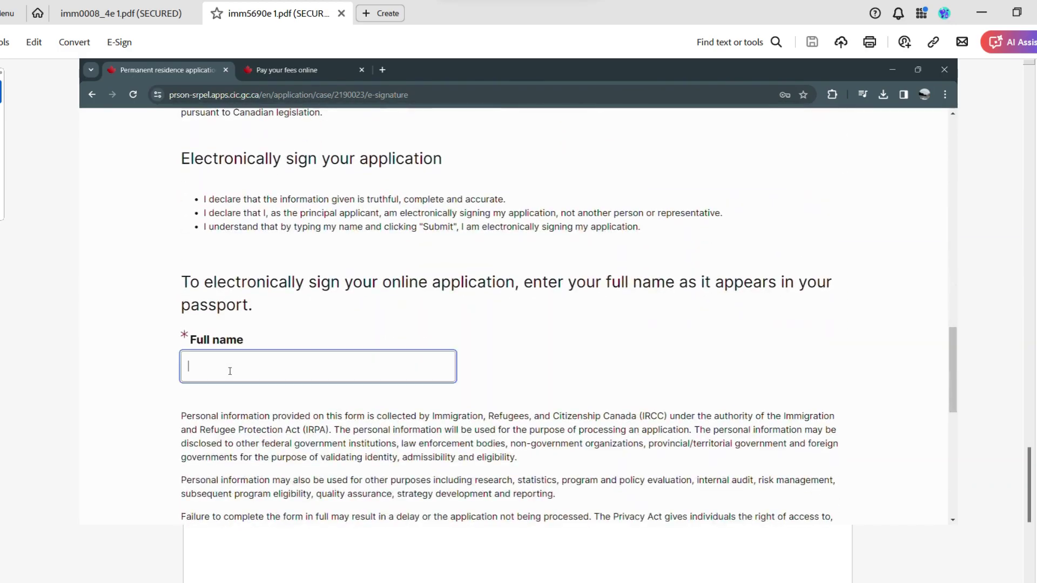
pyautogui.scroll(-6, 230, 371)
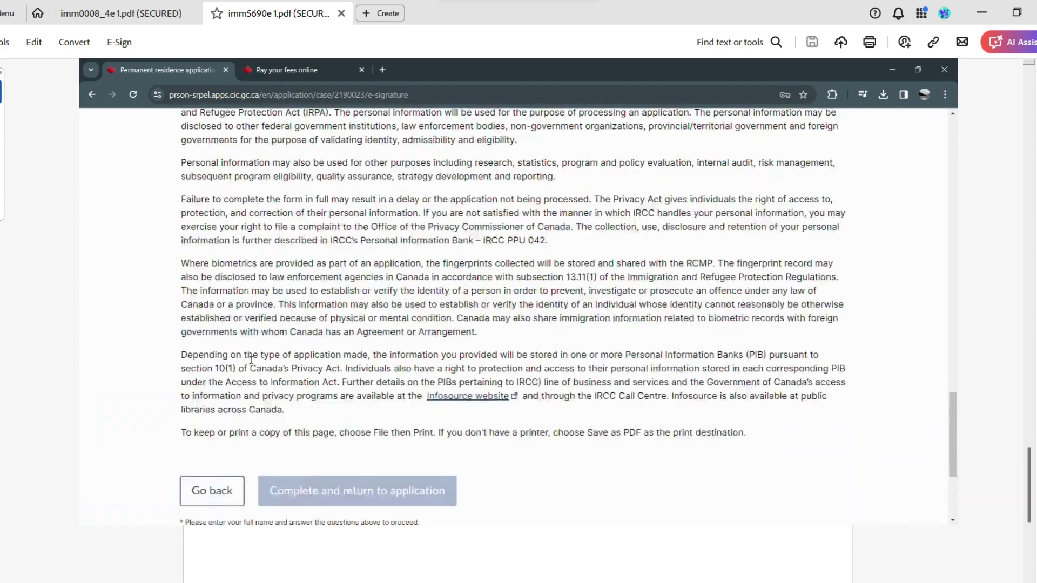
pyautogui.scroll(6, 250, 360)
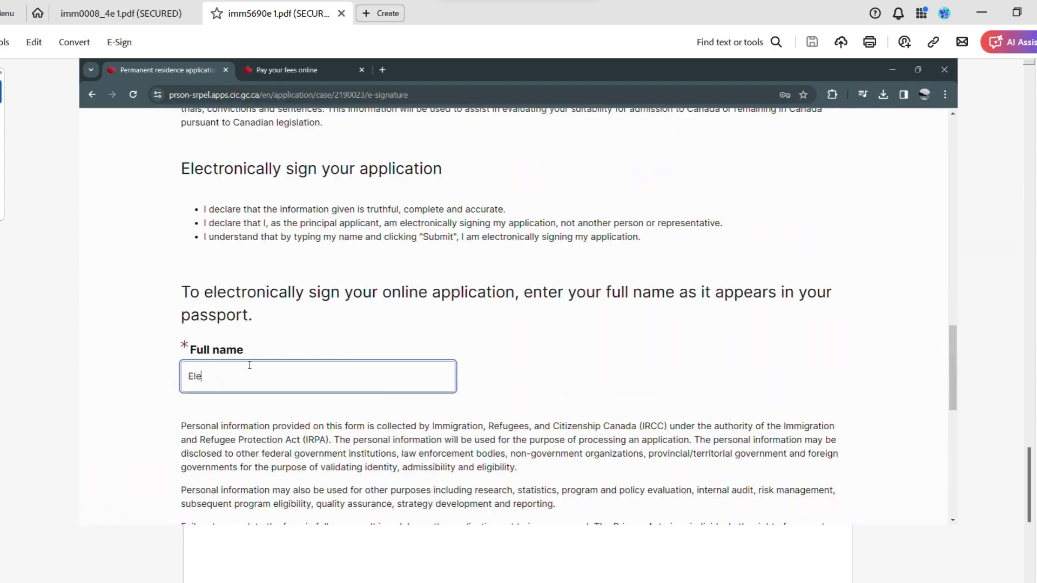
# Answer Yes to both consent questions: sharing information for evaluation and future IRCC contact.
pyautogui.scroll(-6, 249, 365)
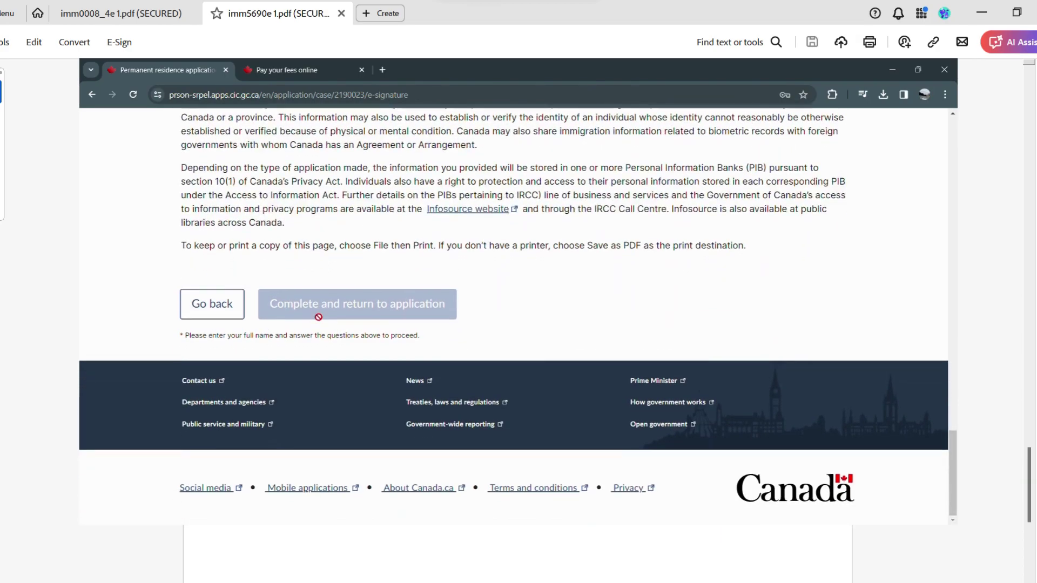
pyautogui.scroll(20, 281, 324)
pyautogui.scroll(1, 270, 297)
pyautogui.click(187, 268)
pyautogui.scroll(4, 216, 297)
pyautogui.click(187, 327)
pyautogui.scroll(-20, 283, 310)
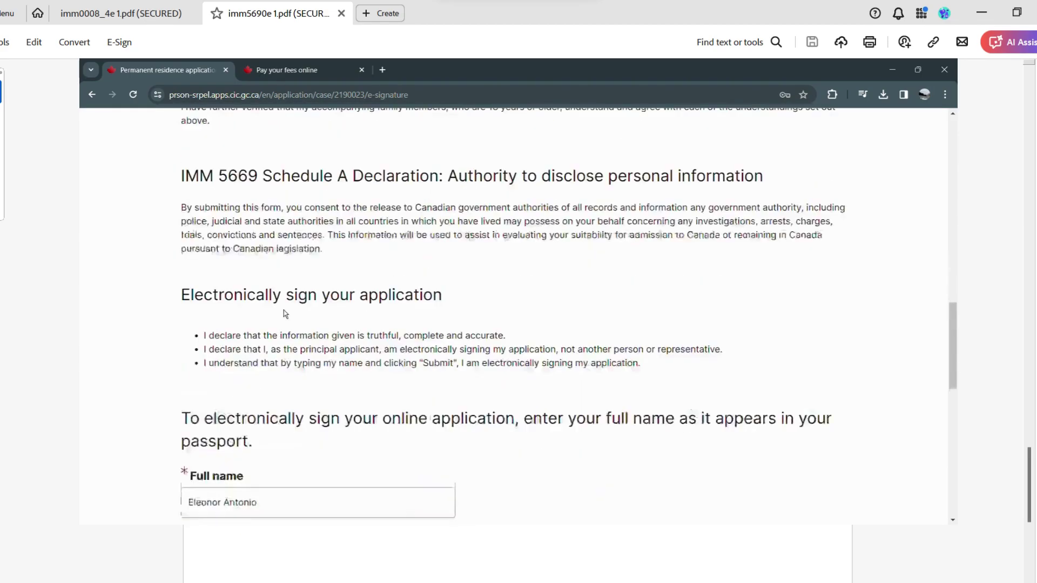
# Complete the declaration, return to the application, and dismiss the Success banner.
pyautogui.click(439, 336)
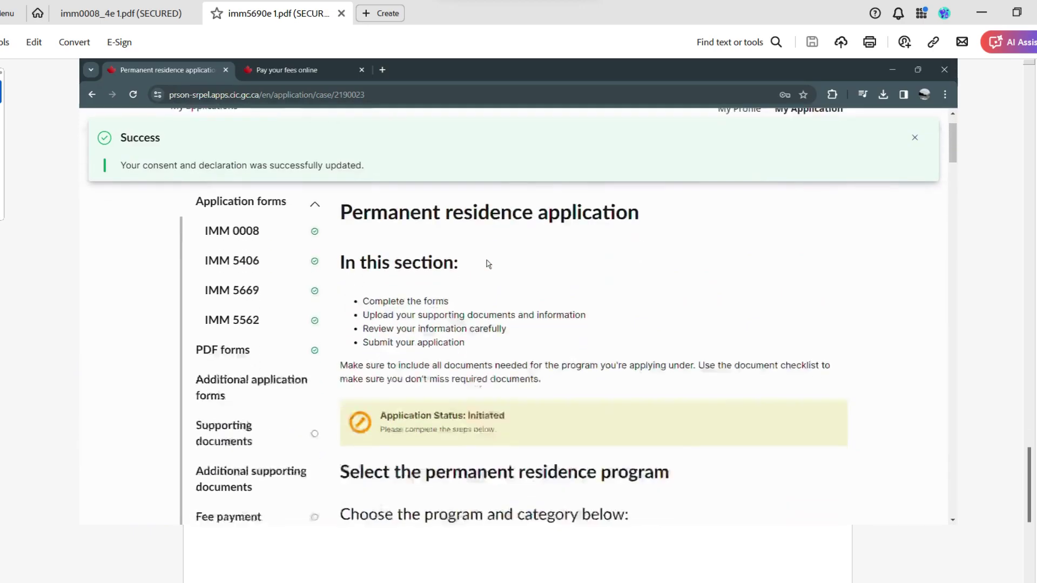
pyautogui.scroll(-10, 491, 262)
pyautogui.scroll(-15, 494, 265)
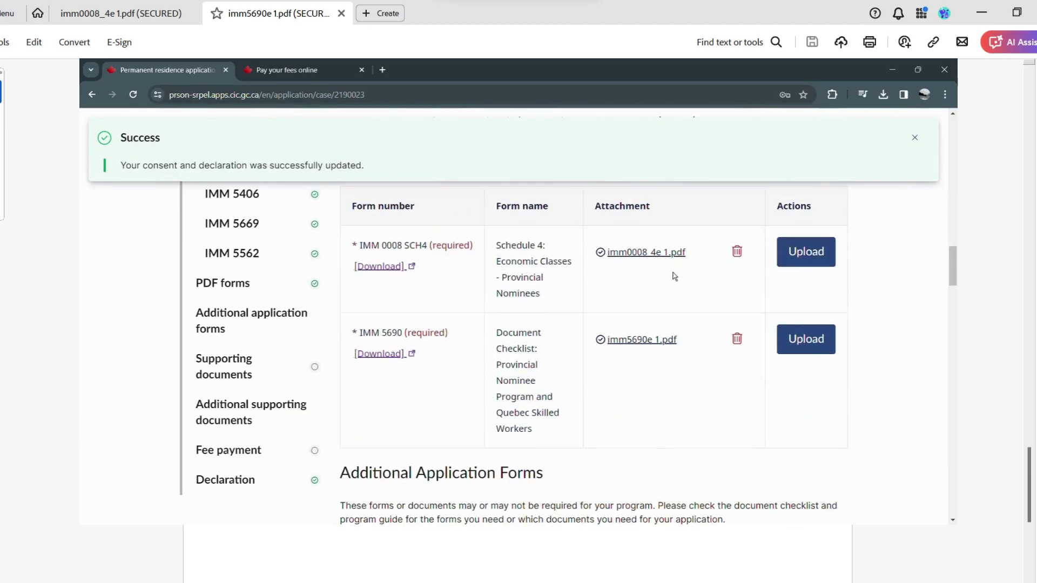
pyautogui.scroll(-15, 734, 293)
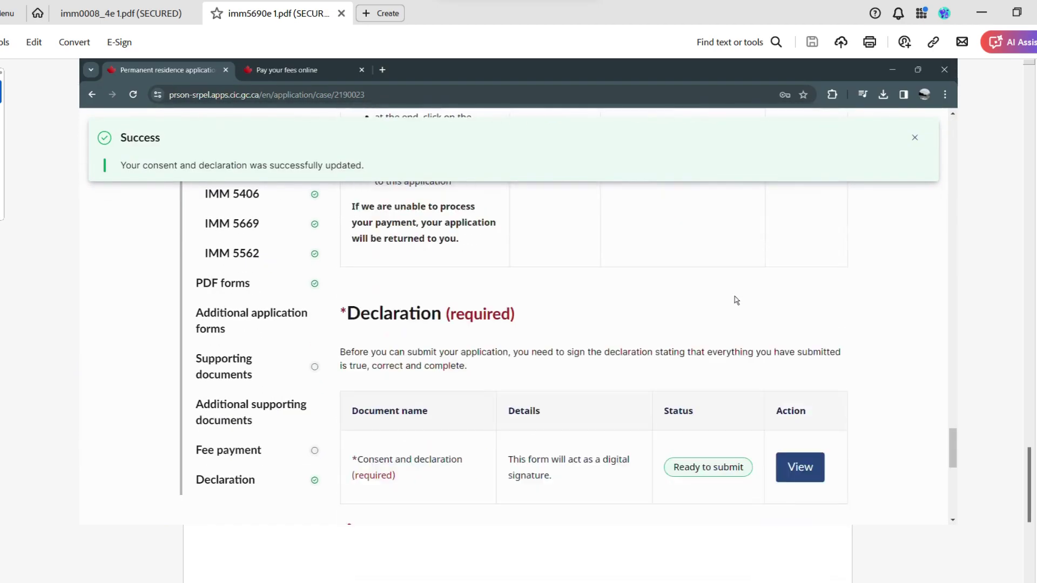
pyautogui.scroll(2, 842, 237)
pyautogui.click(914, 137)
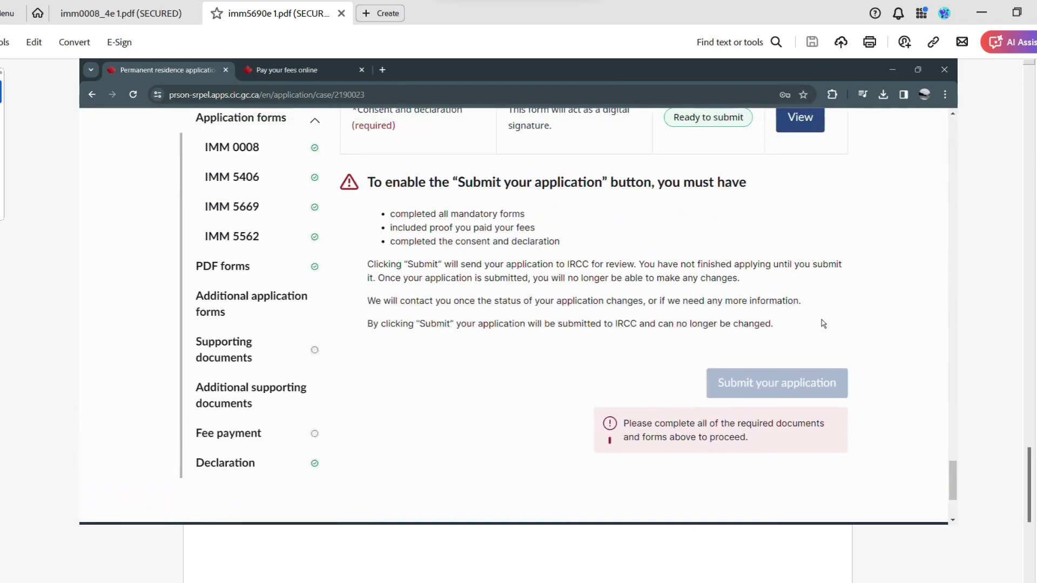
# Verify Submit is still disabled, then open the My applications dashboard.
pyautogui.scroll(1, 824, 348)
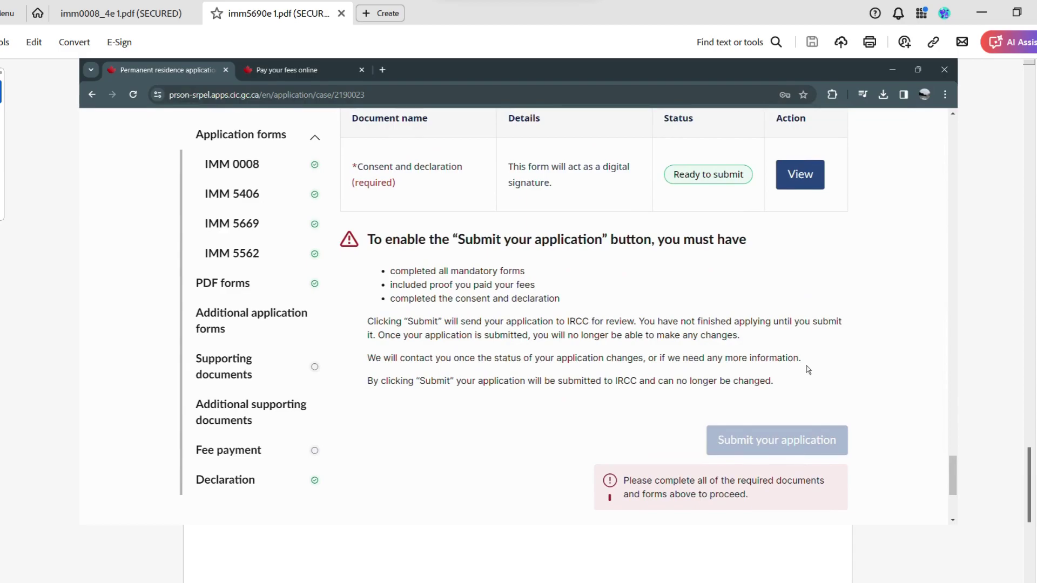
pyautogui.scroll(20, 594, 316)
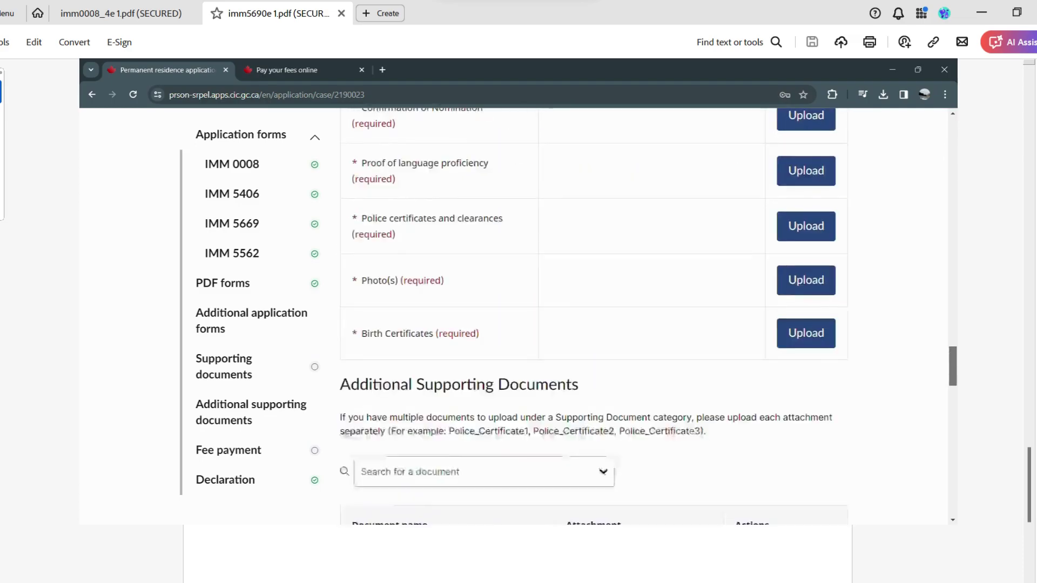
pyautogui.scroll(5, 594, 316)
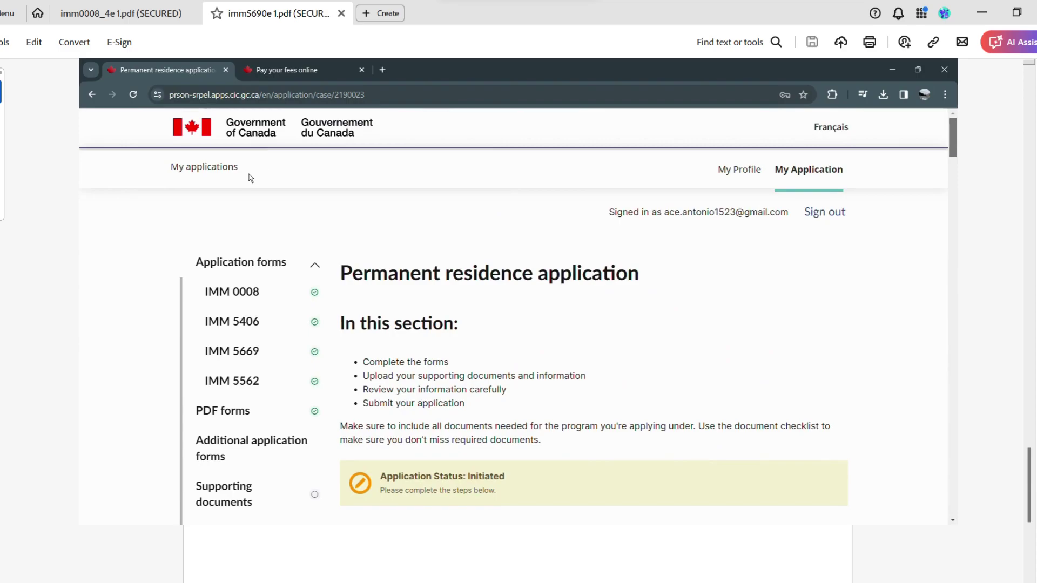
pyautogui.click(227, 173)
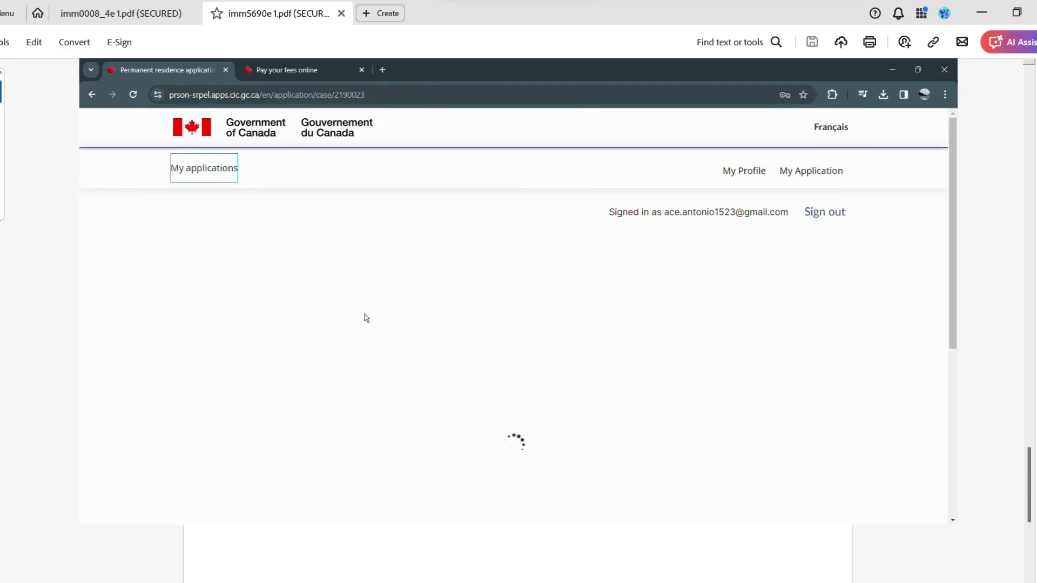
pyautogui.scroll(-2, 364, 319)
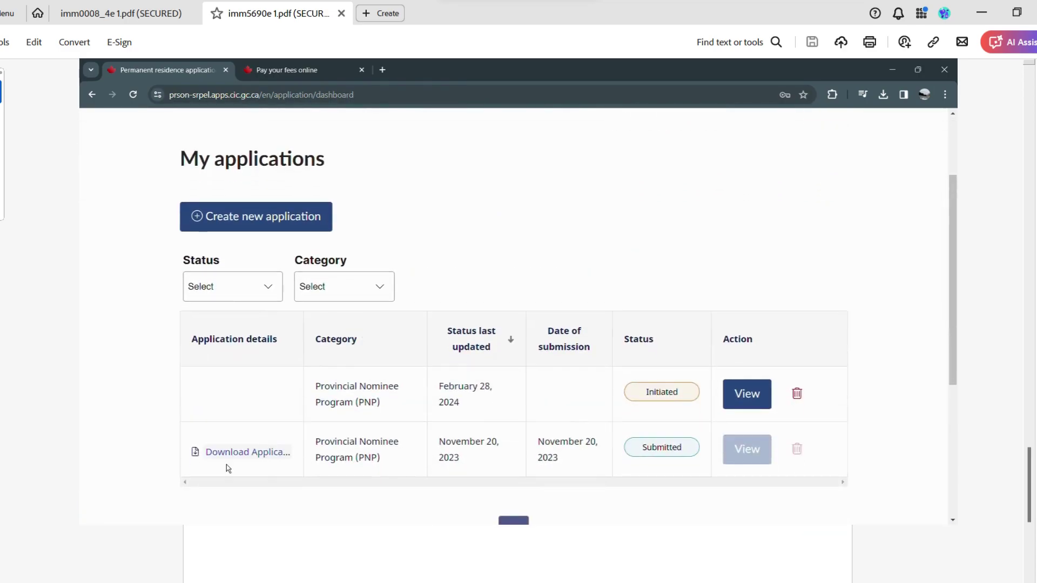